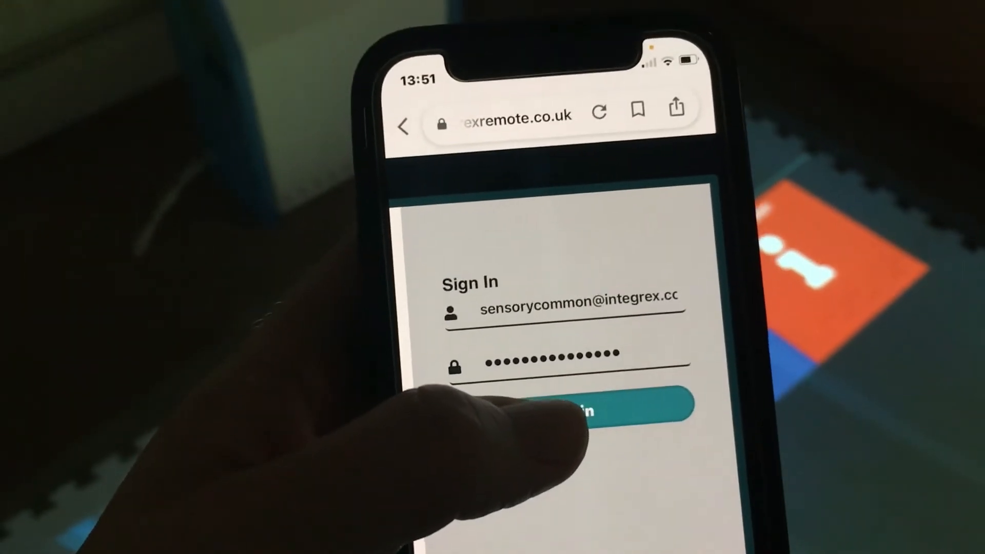
Sign in to the Integrex remote site with the account details already filled in.
left_click(585, 409)
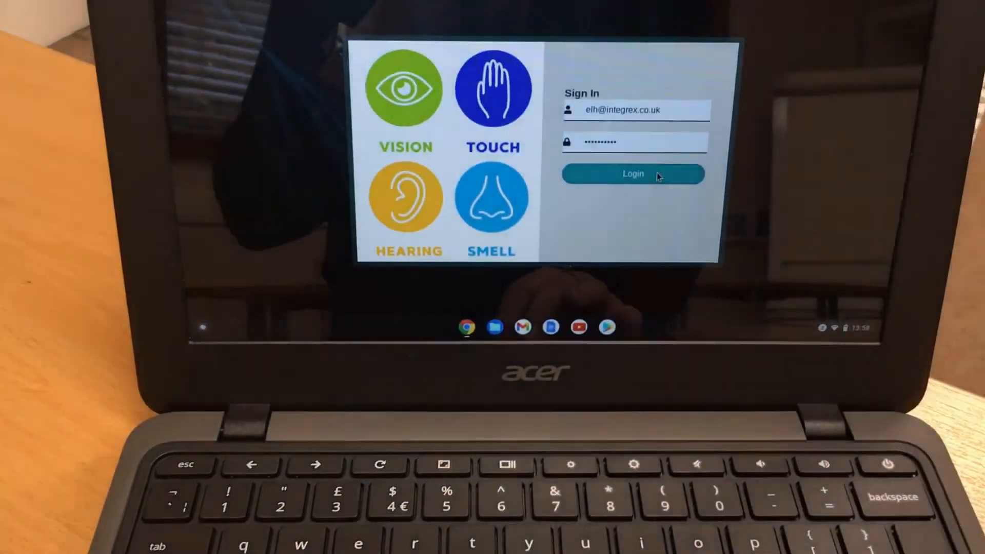
left_click(651, 133)
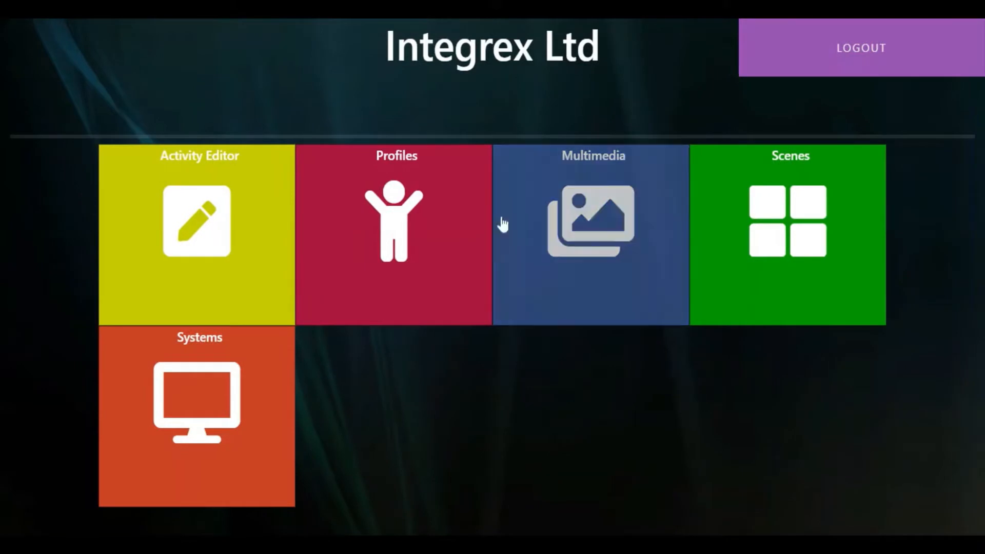
Create a new profile titled Monday with the default picture.
left_click(393, 186)
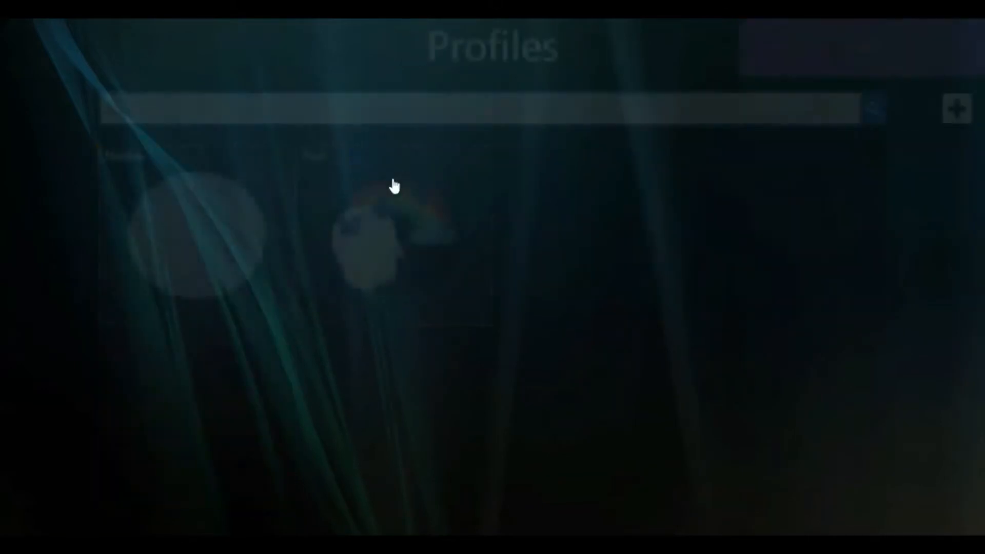
left_click(955, 110)
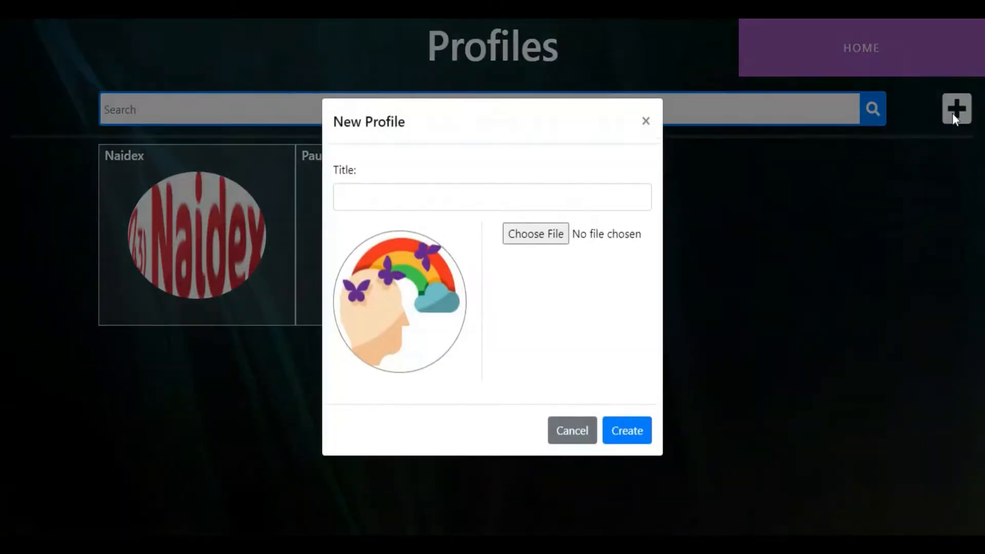
left_click(492, 197)
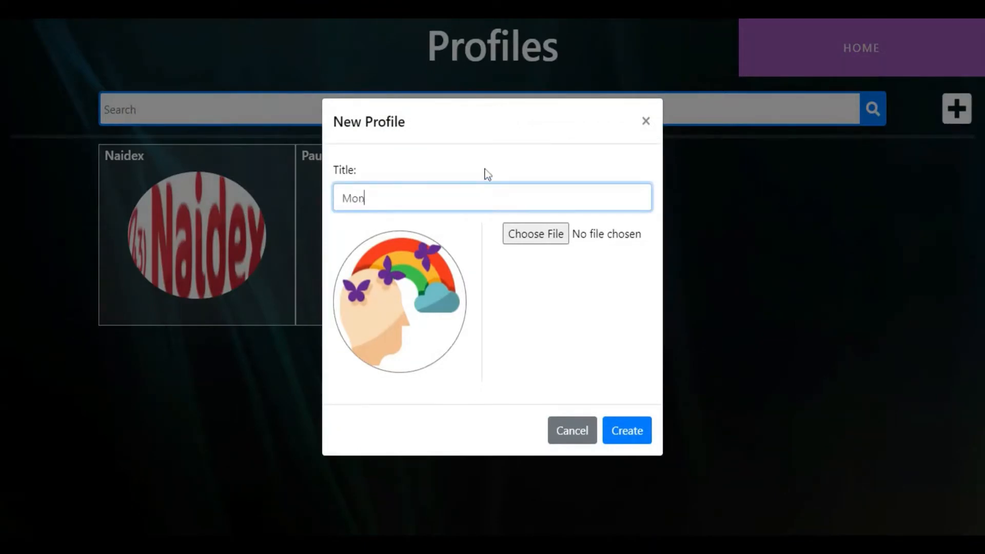
left_click(629, 432)
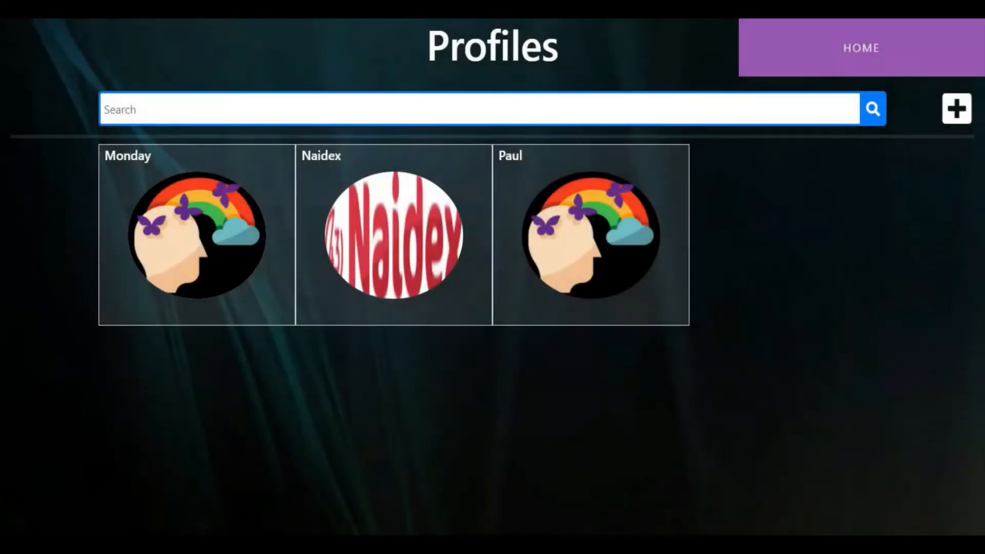
View the existing schedule of the profile listed after Naidex, and return to the profile list.
left_click(620, 210)
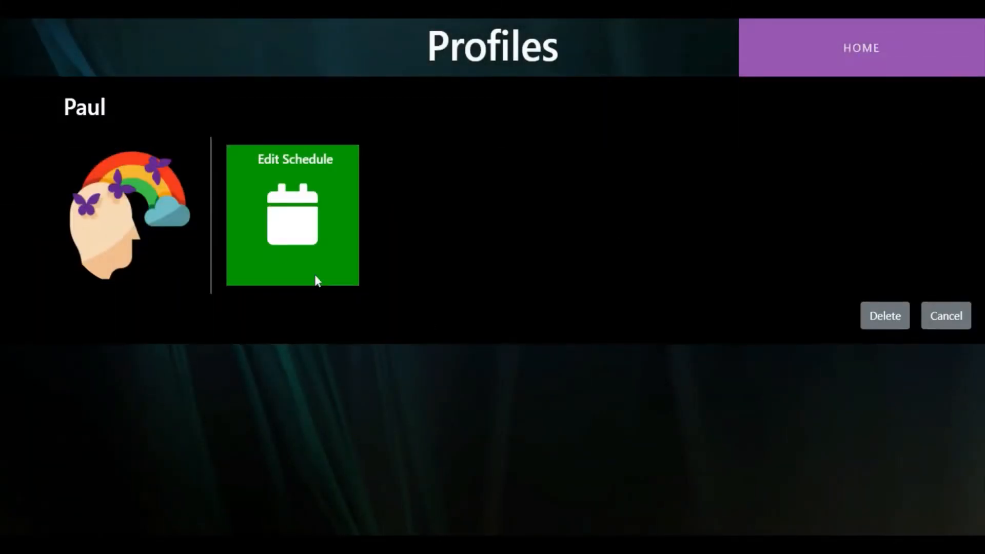
left_click(286, 216)
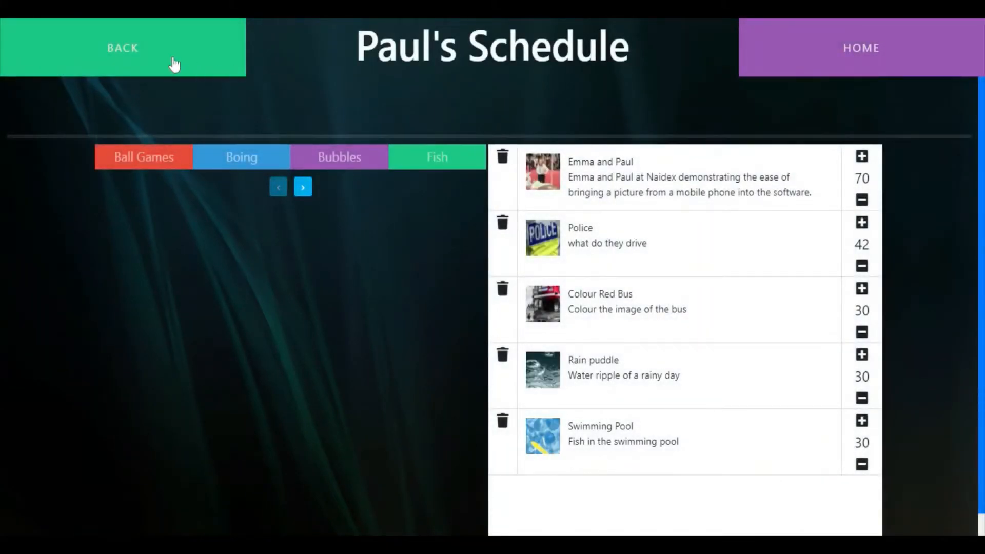
left_click(174, 64)
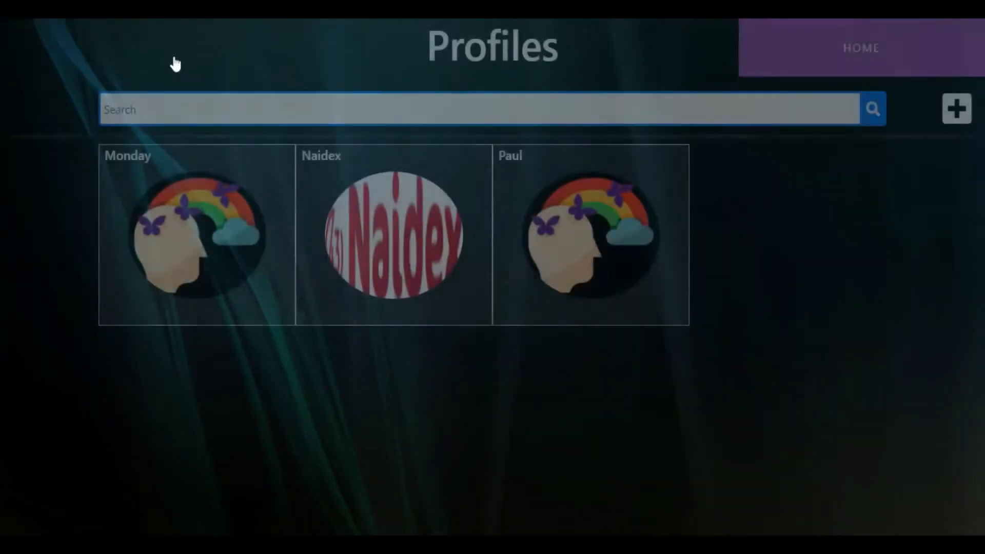
Open the Monday profile's schedule for editing and add the Sports Balls activity from the Boing category.
left_click(219, 244)
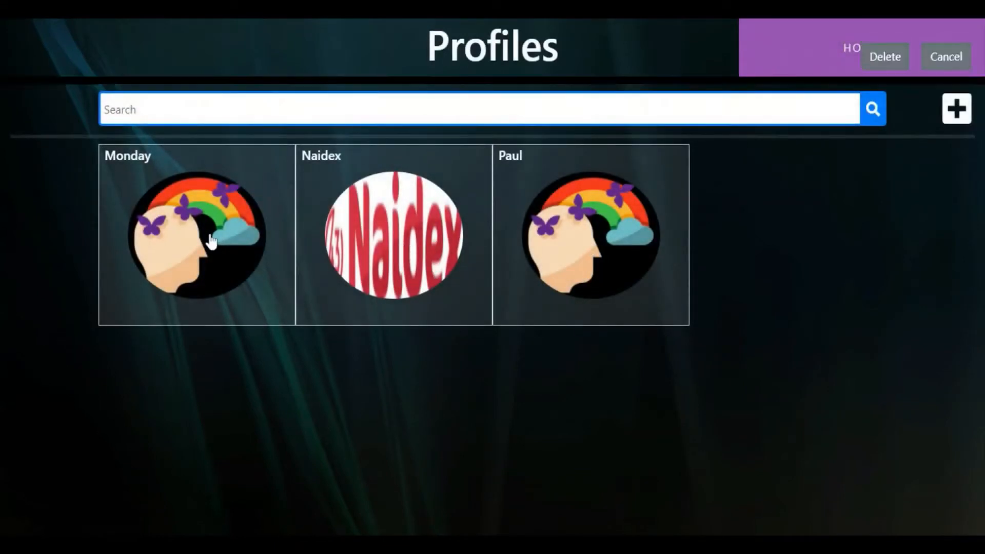
left_click(270, 212)
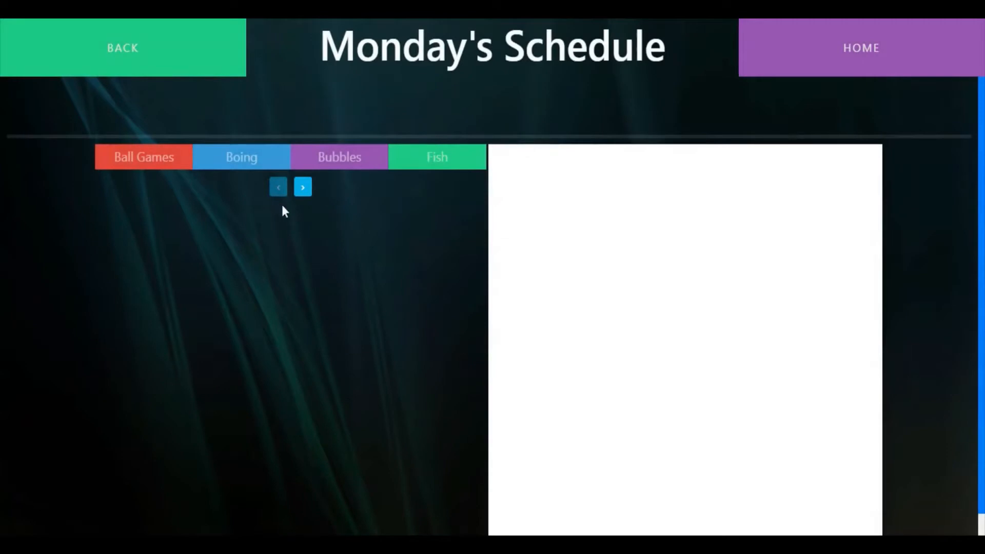
left_click(240, 155)
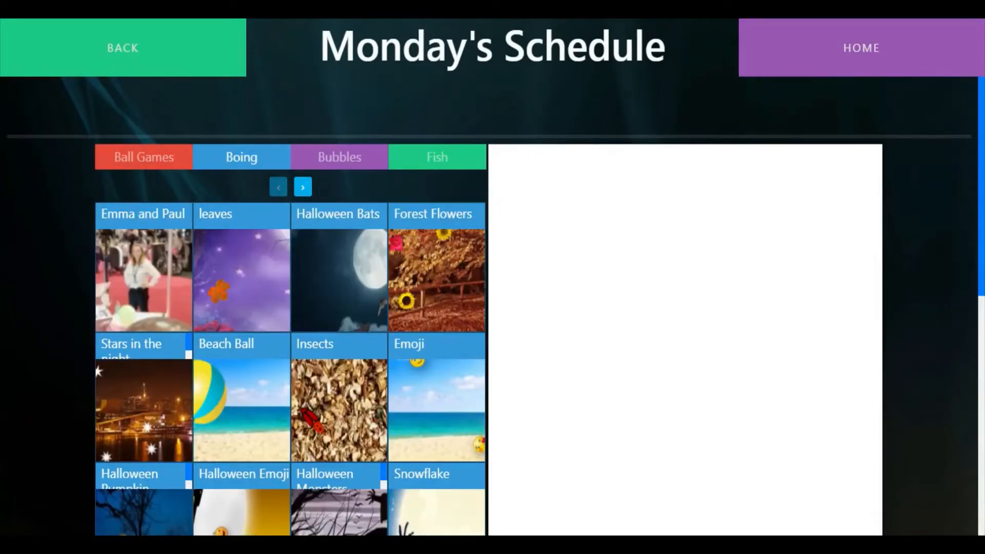
scroll(331, 297, "down", 3)
scroll(331, 297, "down", 3)
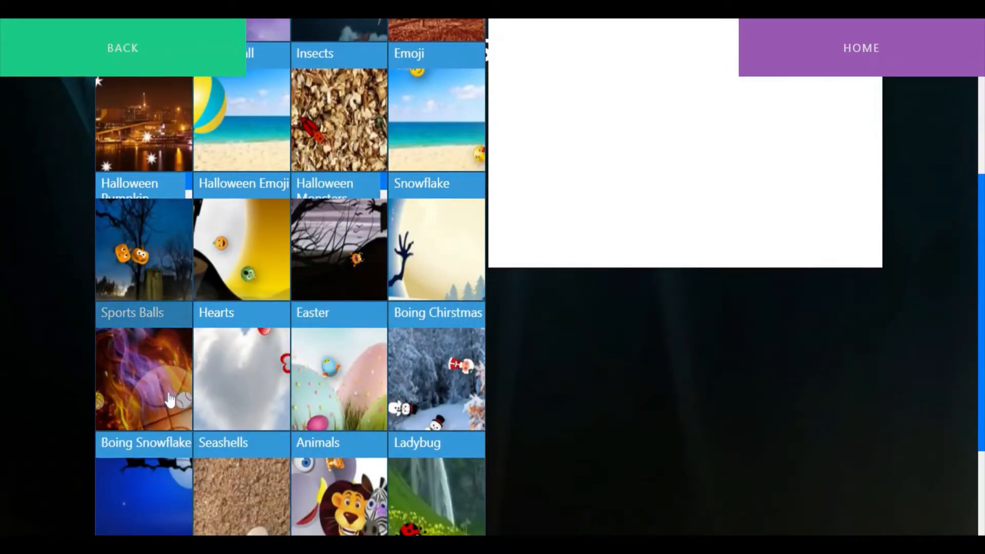
left_click_drag(164, 393, 618, 161)
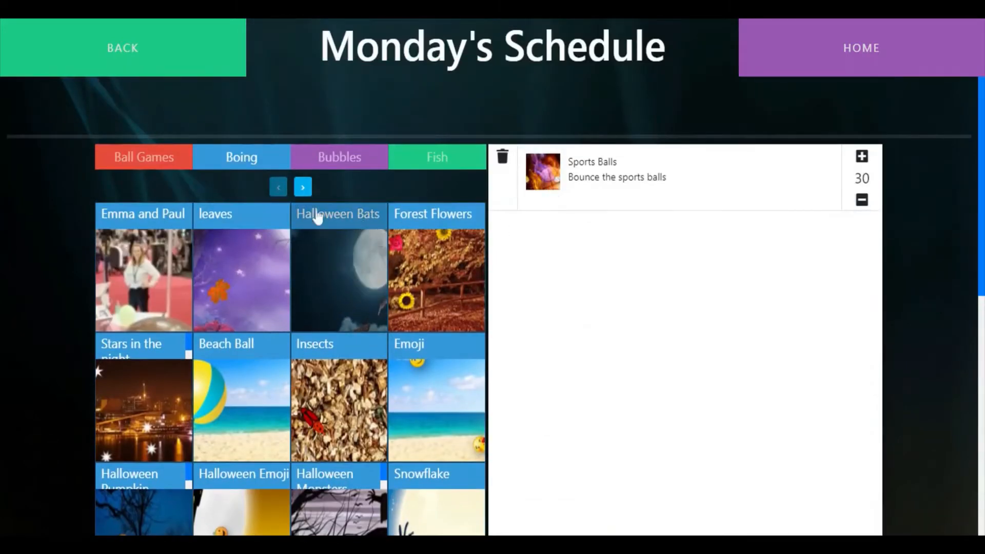
Add the Mermaid activity from the Bubbles category to Monday's schedule.
left_click(343, 162)
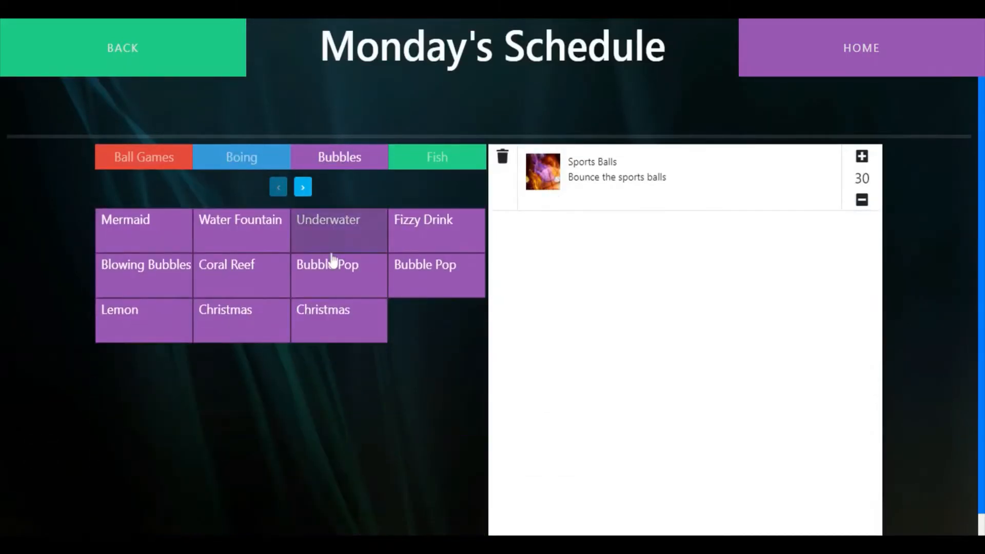
scroll(345, 255, "down", 1)
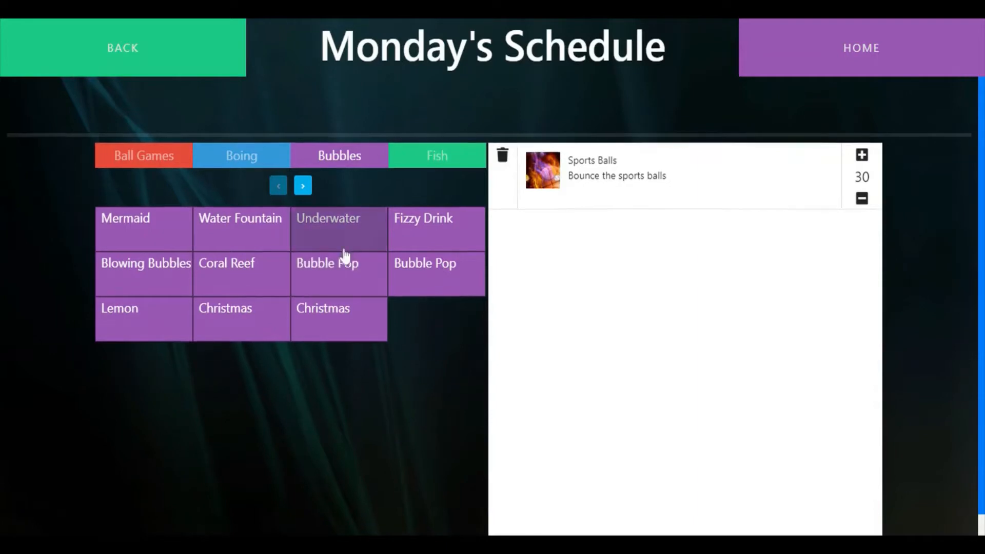
scroll(344, 255, "up", 1)
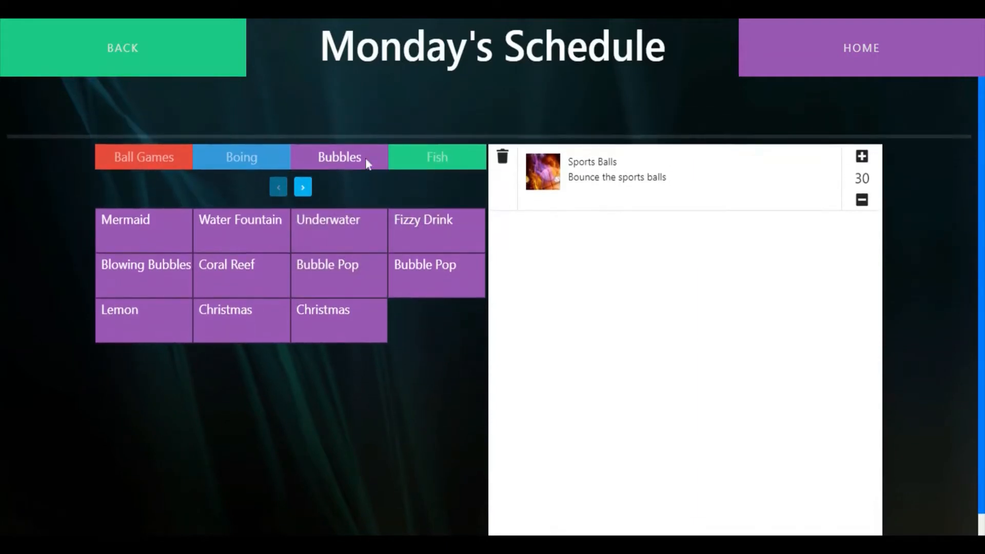
left_click(302, 187)
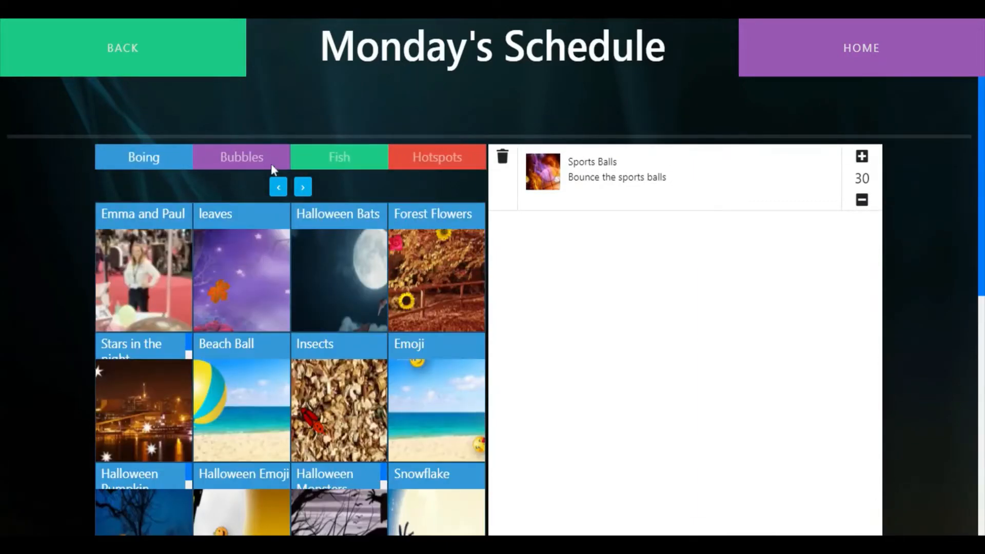
left_click(271, 165)
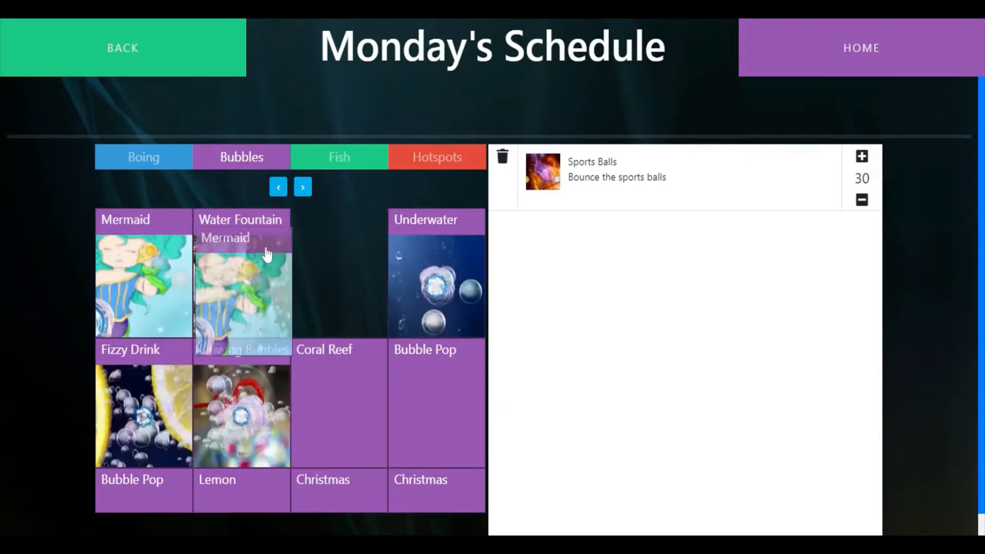
left_click_drag(267, 253, 673, 304)
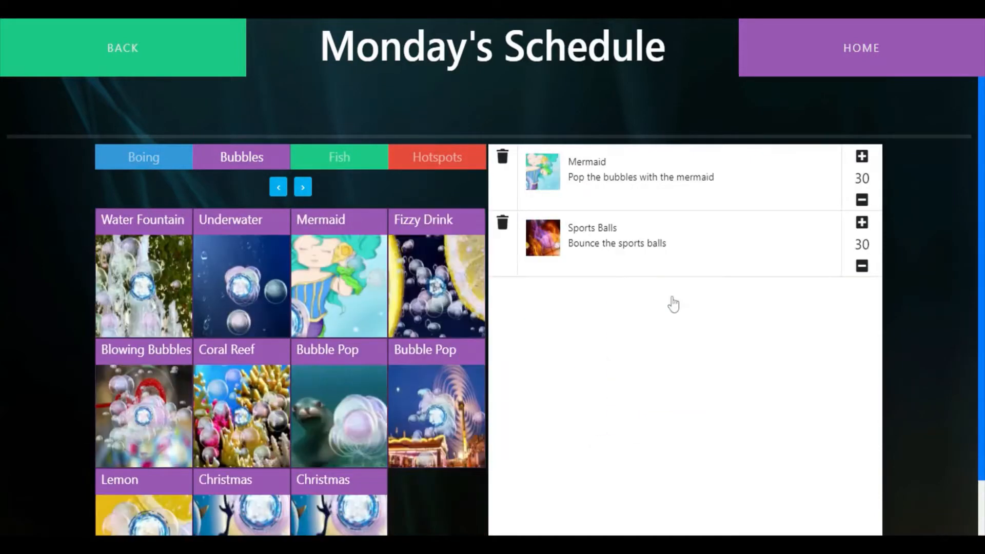
Add the Horses activity from the Hotspots category to Monday's schedule.
left_click(416, 157)
scroll(405, 335, "down", 6)
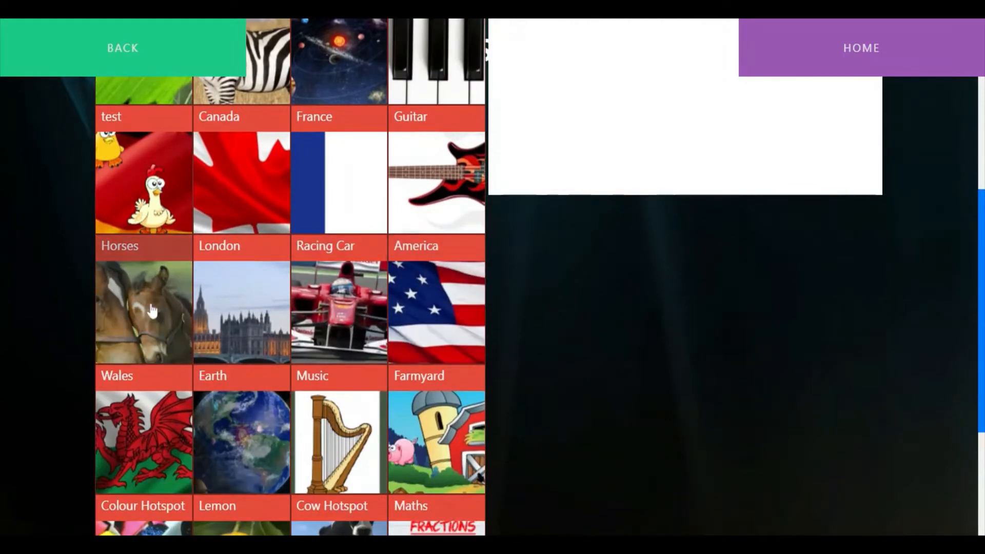
left_click_drag(149, 310, 647, 115)
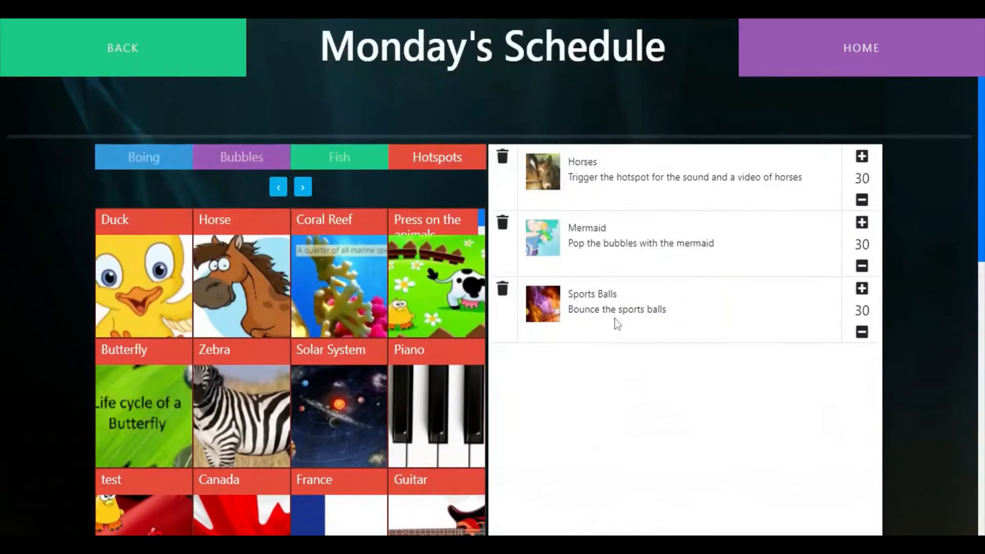
Move Sports Balls above Mermaid in the schedule and set their durations to 35 and 25 respectively.
left_click_drag(615, 318, 646, 239)
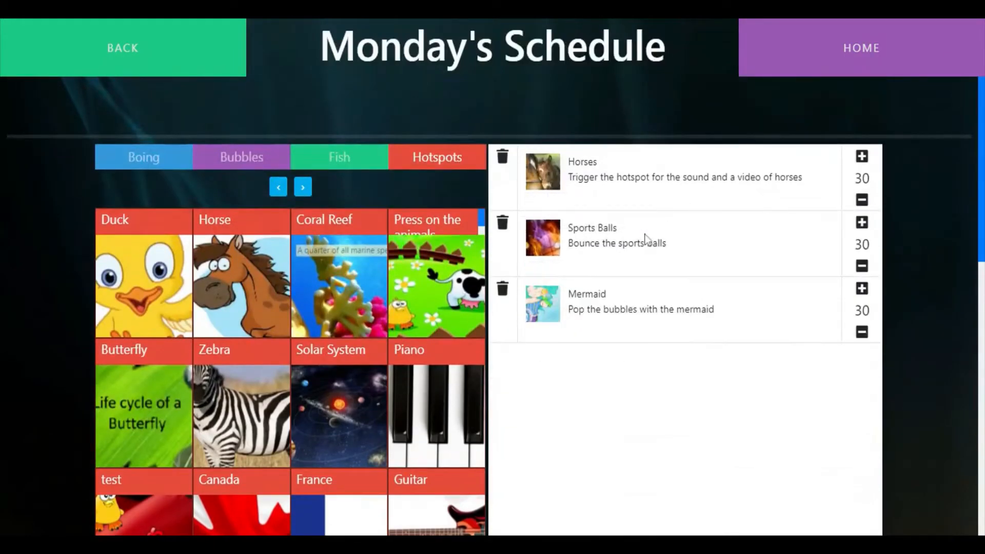
left_click(863, 225)
left_click(863, 333)
Add the Painting Rainbow 2 activity from the Paint category to Monday's schedule.
left_click(307, 190)
left_click(308, 191)
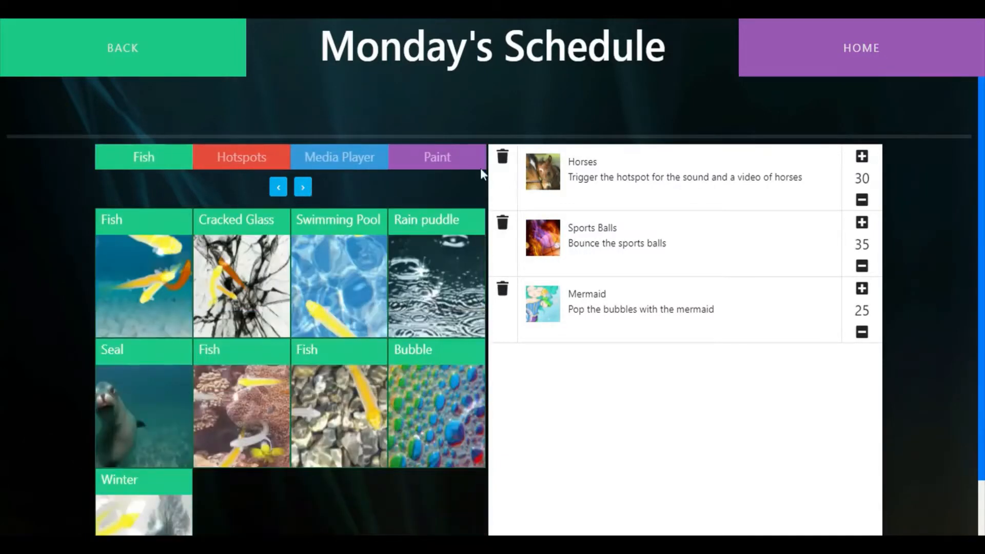
left_click(455, 159)
scroll(374, 396, "down", 6)
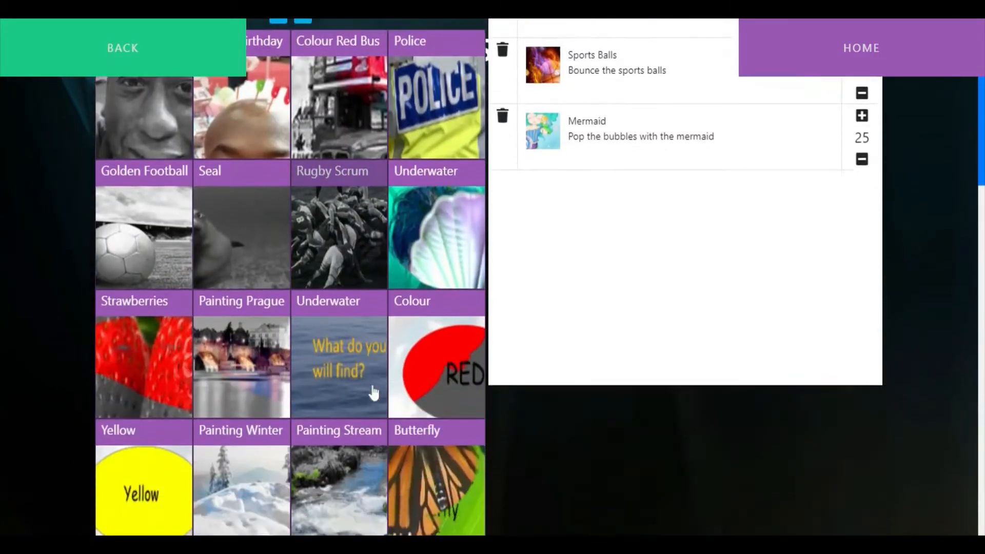
scroll(374, 393, "down", 13)
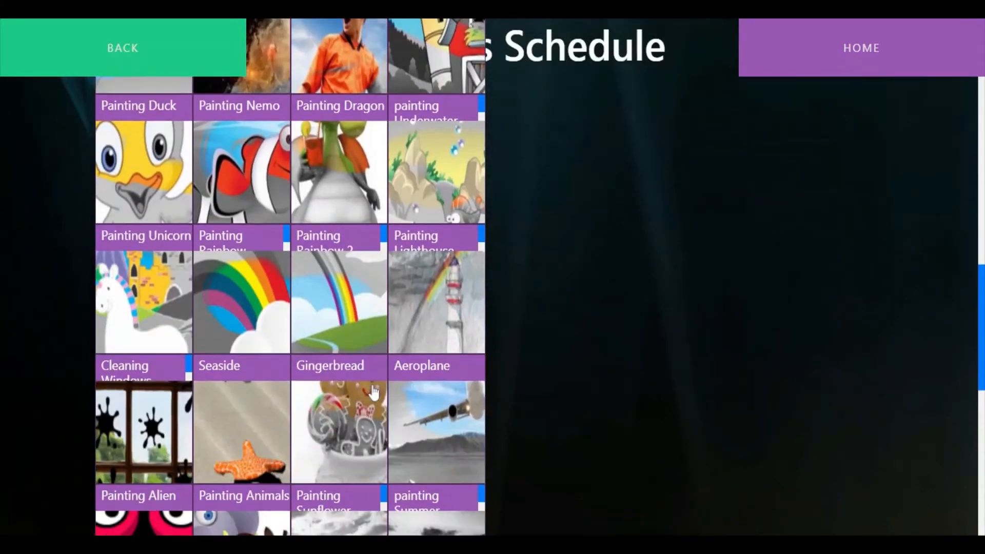
mouse_move(345, 308)
left_mouse_down()
mouse_move(717, 317)
mouse_move(736, 296)
left_mouse_up()
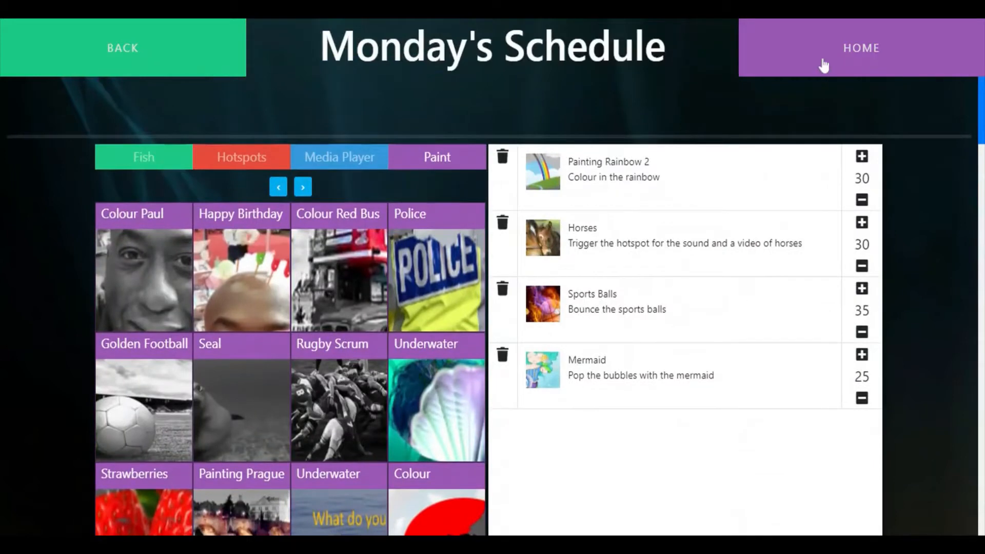
Leave Monday's schedule and open the schedule of the profile listed after Naidex for editing.
left_click(824, 64)
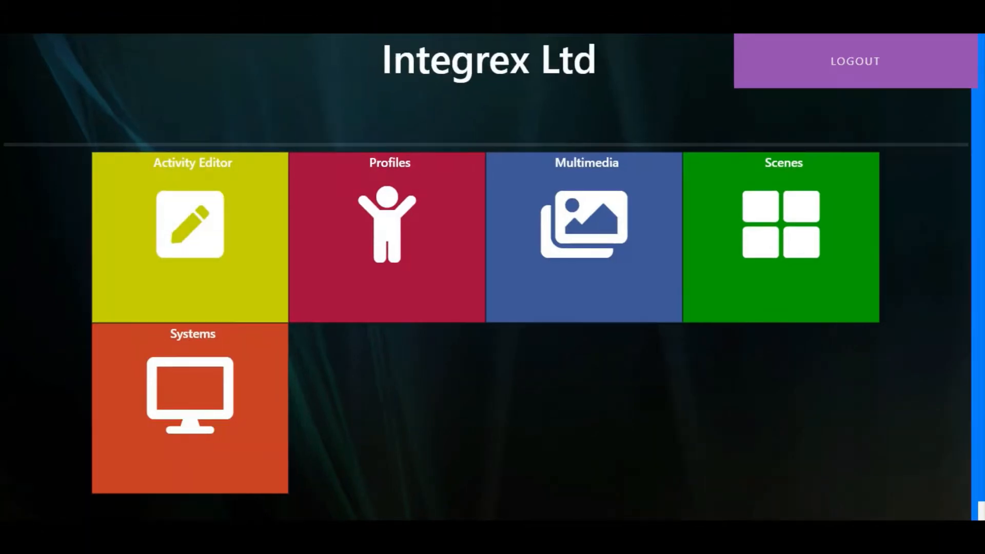
left_click(412, 221)
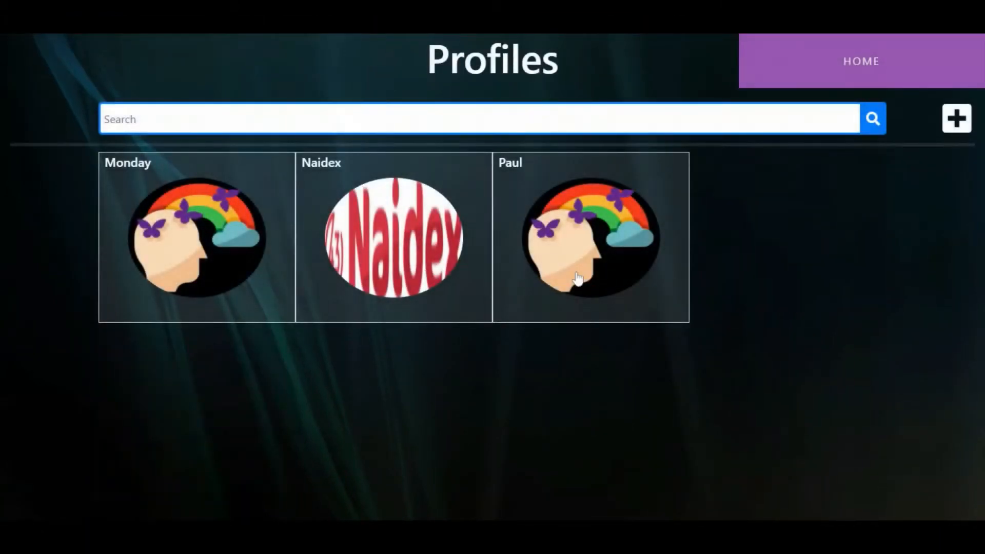
left_click(581, 253)
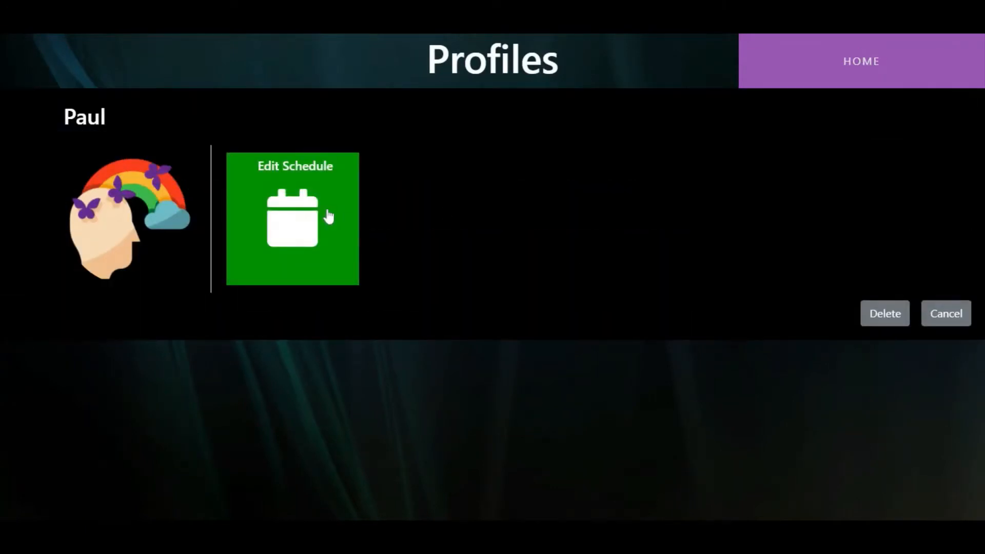
left_click(275, 217)
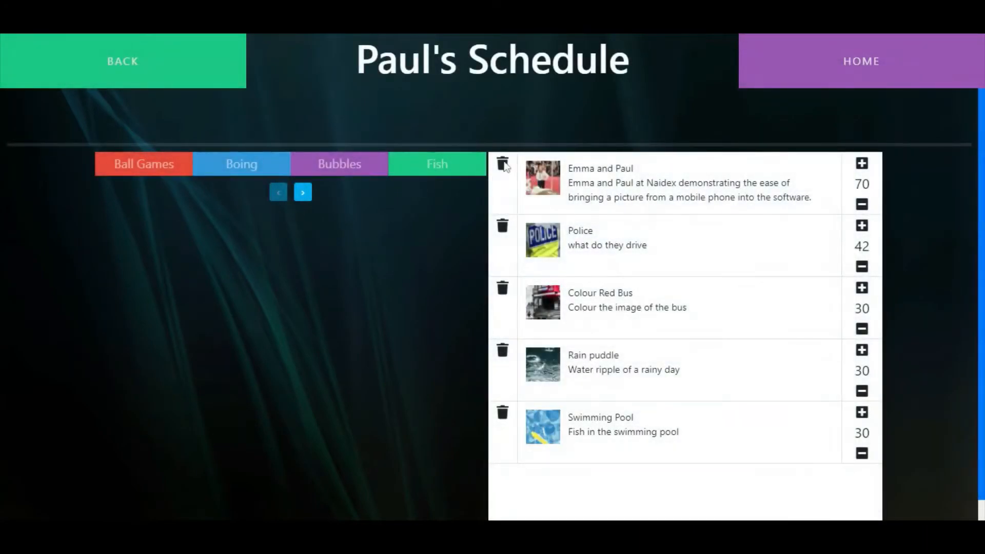
Remove the first activity and the Swimming Pool activity from this profile's schedule.
left_click(503, 165)
left_click(624, 319)
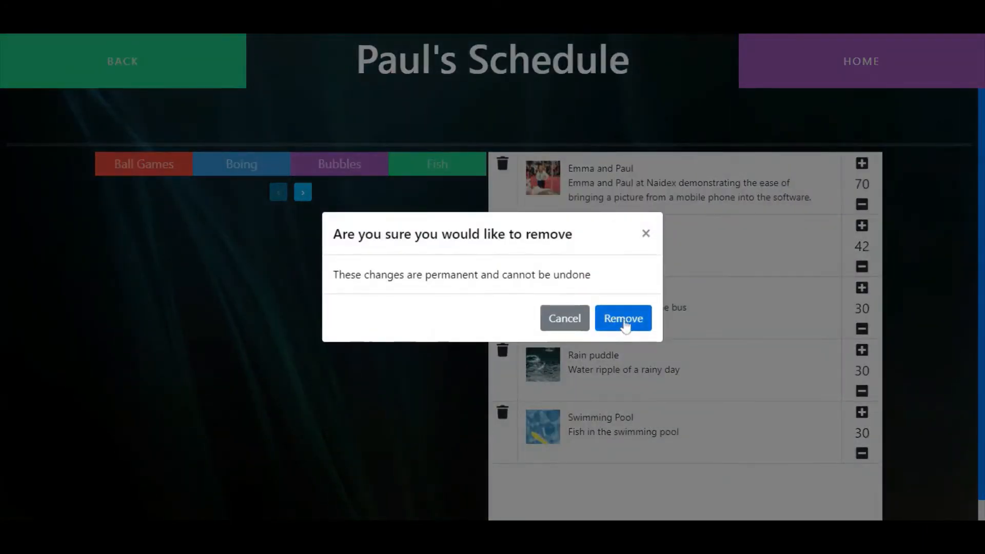
left_click(503, 353)
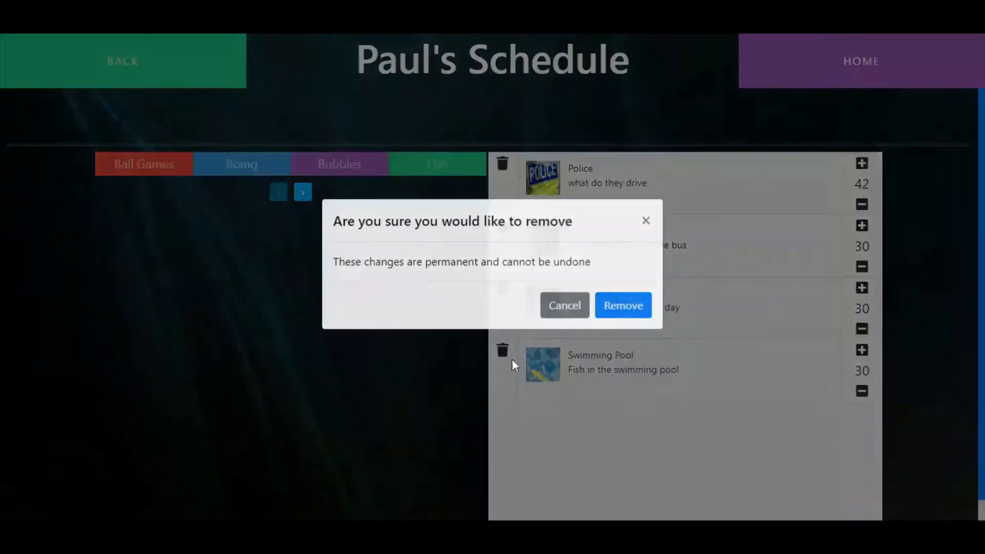
left_click(622, 313)
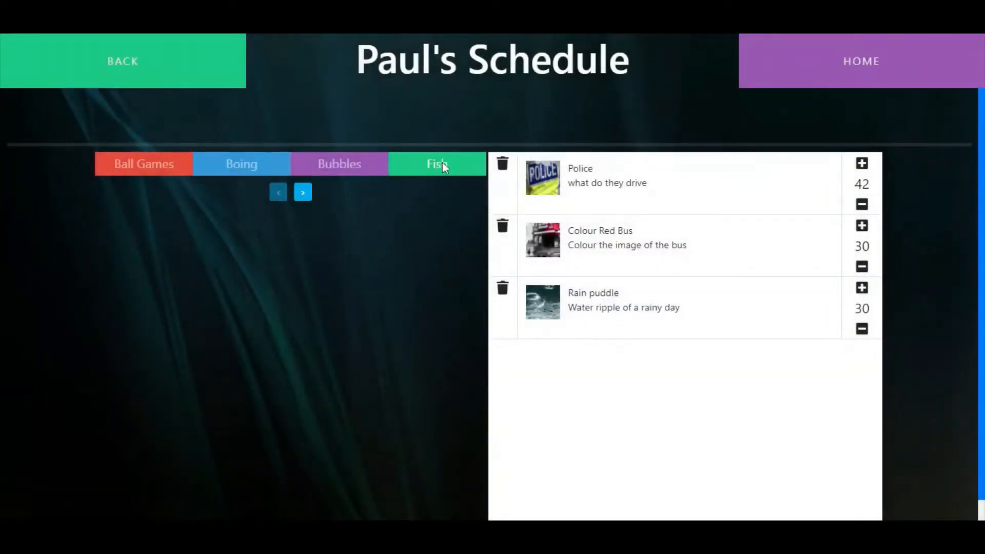
Add the Fish activity with the river bed picture from the Fish category to the schedule.
left_click(442, 164)
left_click_drag(330, 386, 622, 385)
Add the Basketball activity from the Ball Games category and reorder the schedule as Basketball, Rain puddle, Police, Fish, Colour Red Bus.
left_click(156, 167)
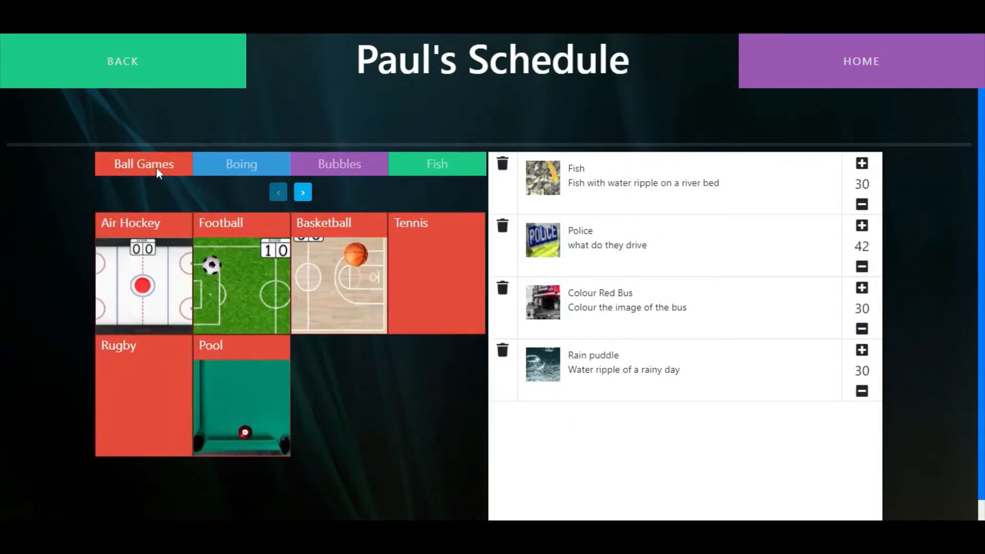
left_click_drag(349, 295, 656, 486)
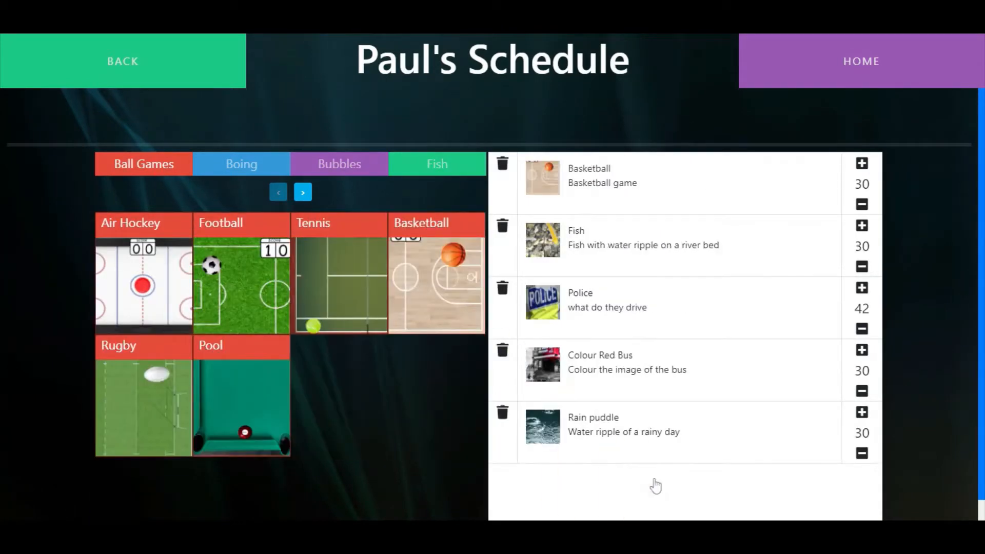
left_click_drag(638, 451, 664, 405)
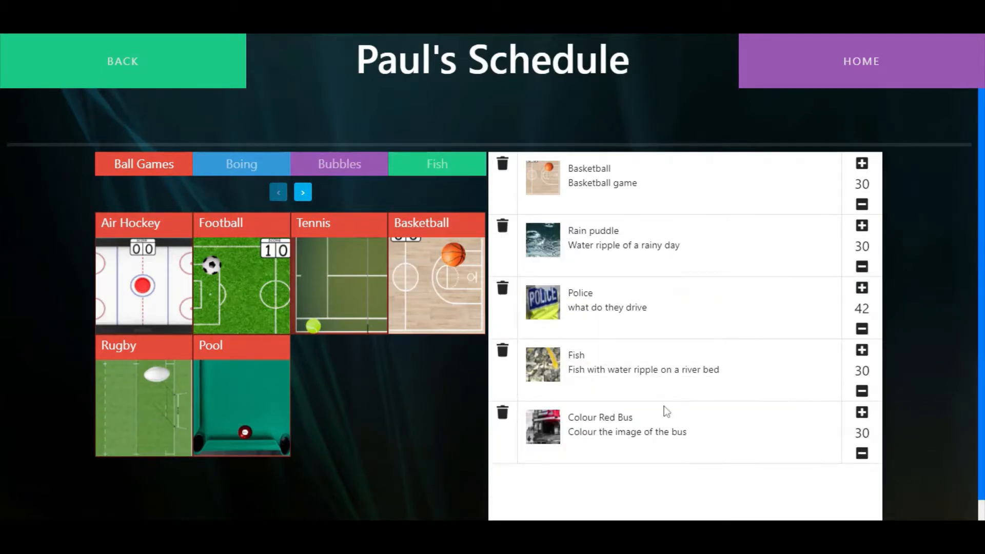
Leave the schedule, open the multimedia library and look through its images, videos and sounds.
left_click(800, 74)
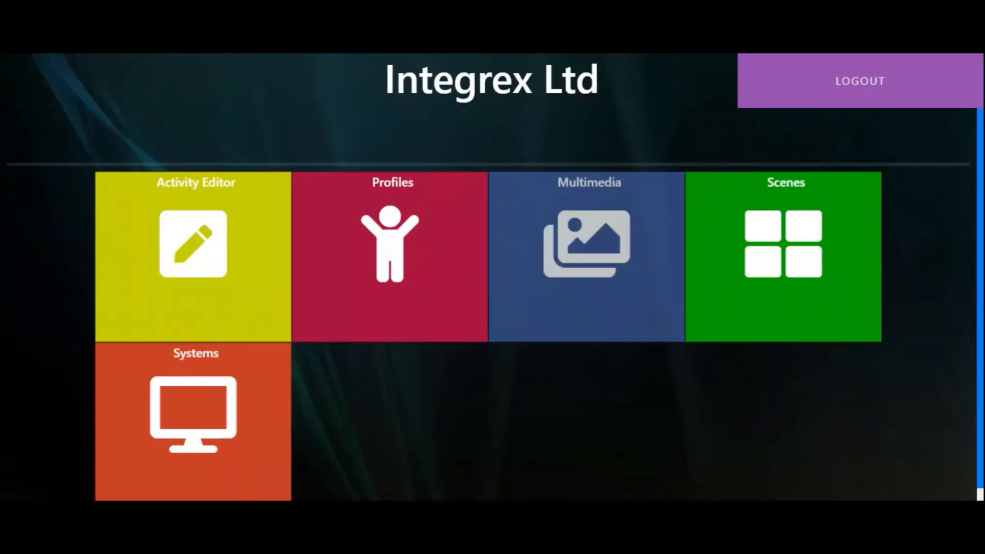
left_click(586, 256)
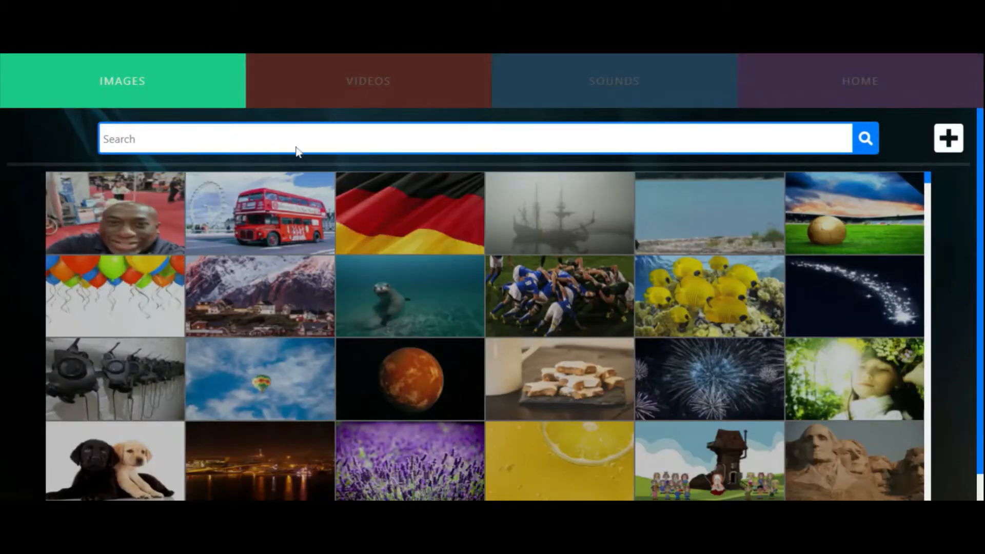
left_click(341, 87)
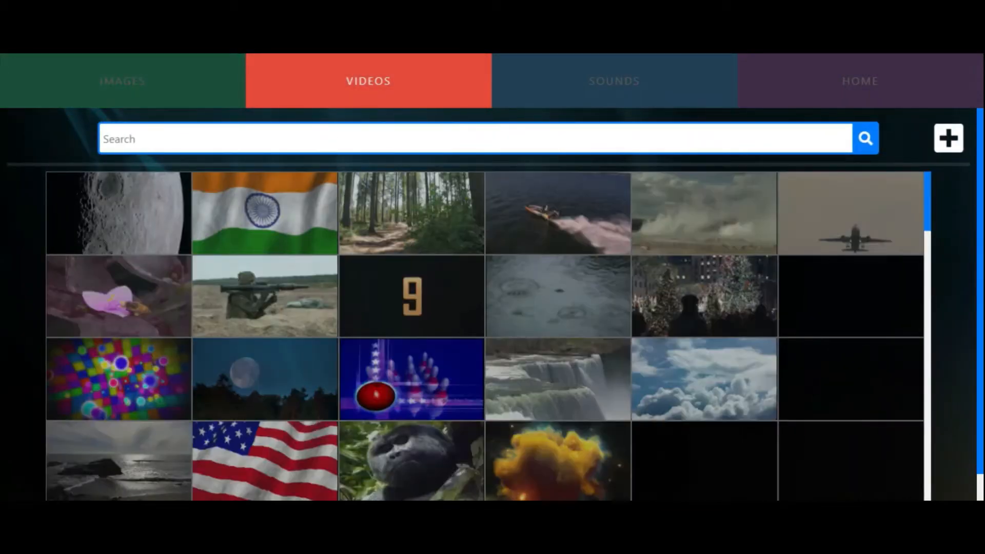
left_click(556, 77)
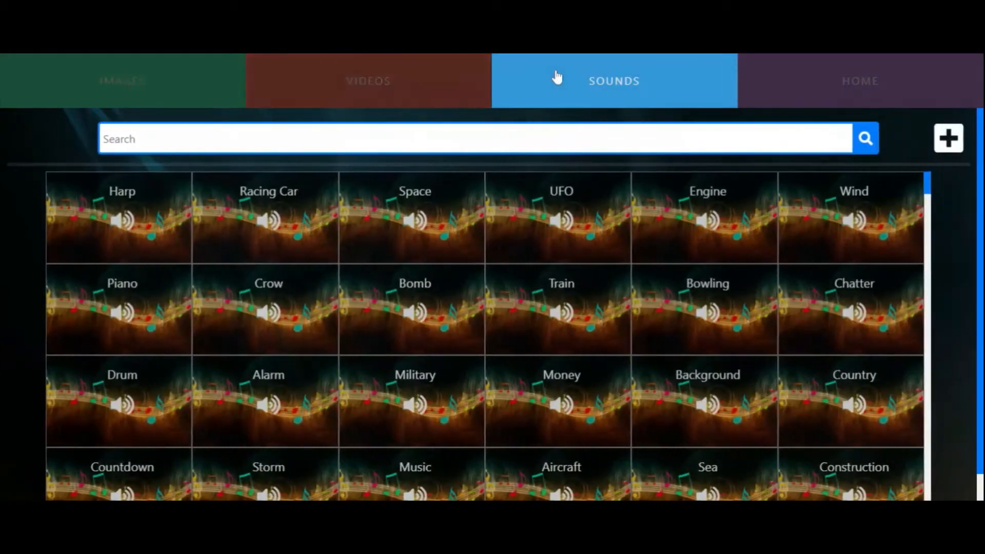
mouse_move(928, 194)
left_mouse_down()
mouse_move(923, 279)
mouse_move(931, 183)
left_mouse_up()
left_click(442, 84)
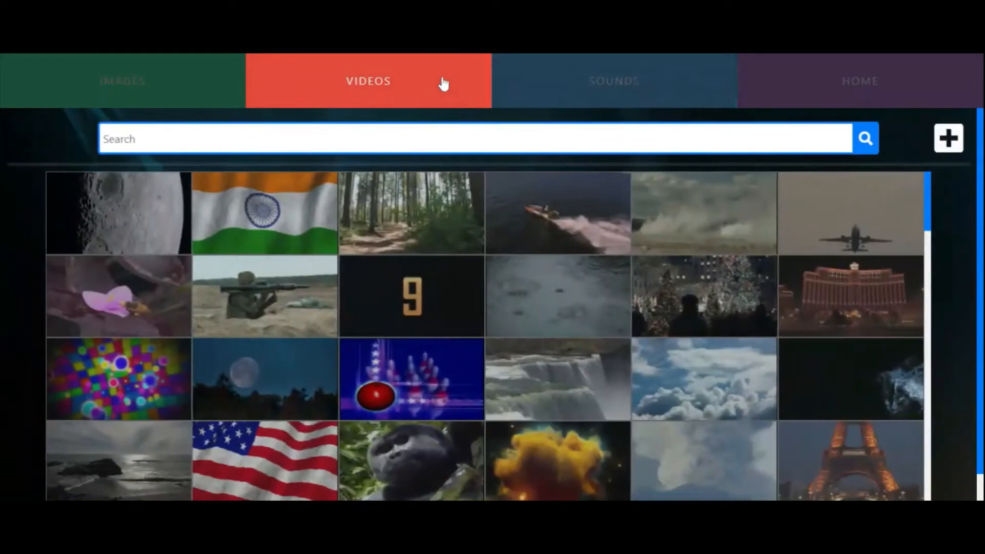
Search the library's images for "hallo" and view the title and tags of the Halloween witch image without changing them.
left_click(209, 97)
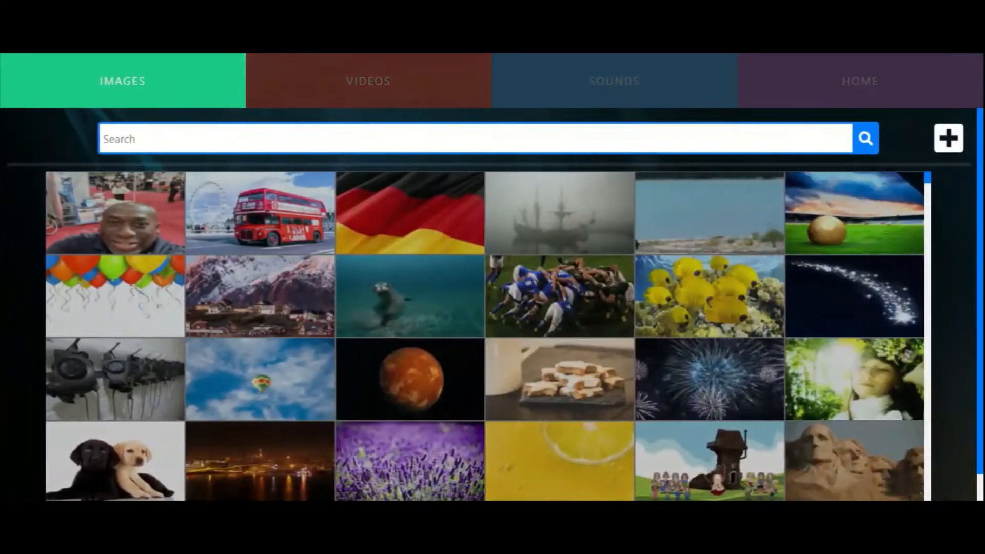
type("h")
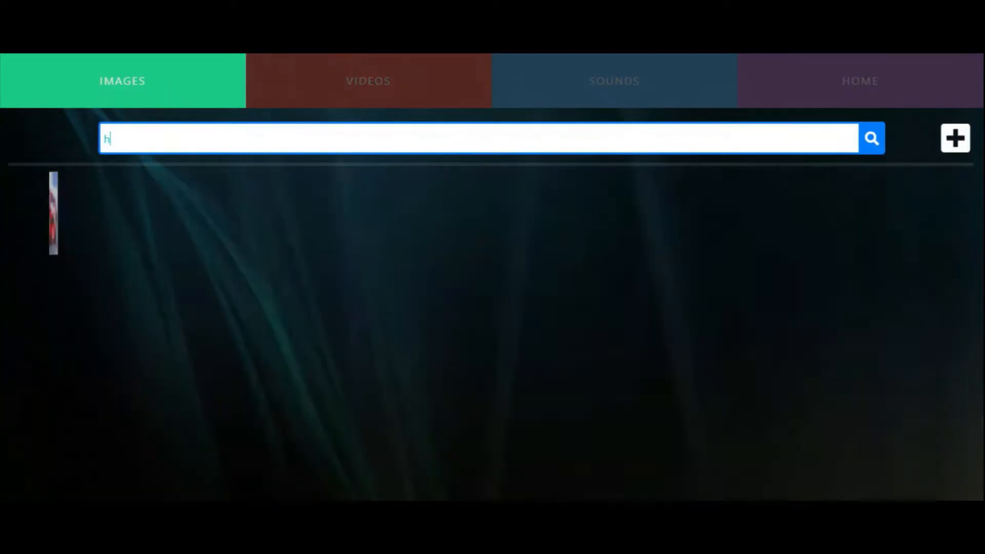
type("alow")
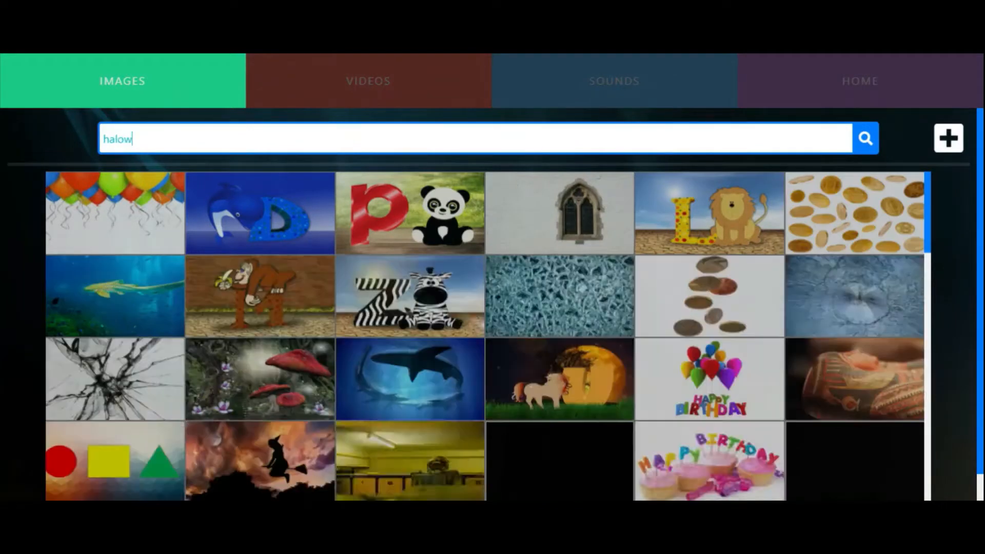
key("BackSpace")
key("BackSpace")
type("lo")
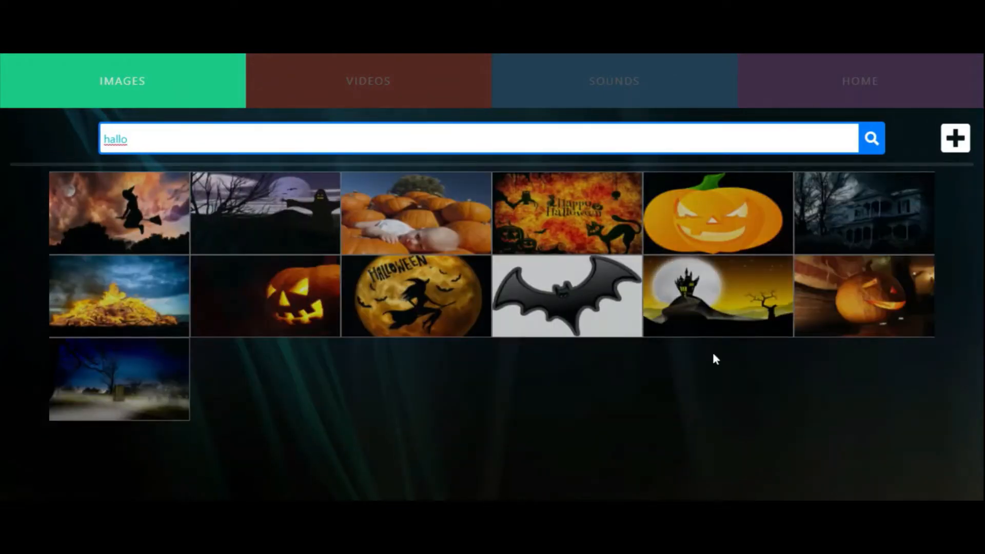
left_click(454, 313)
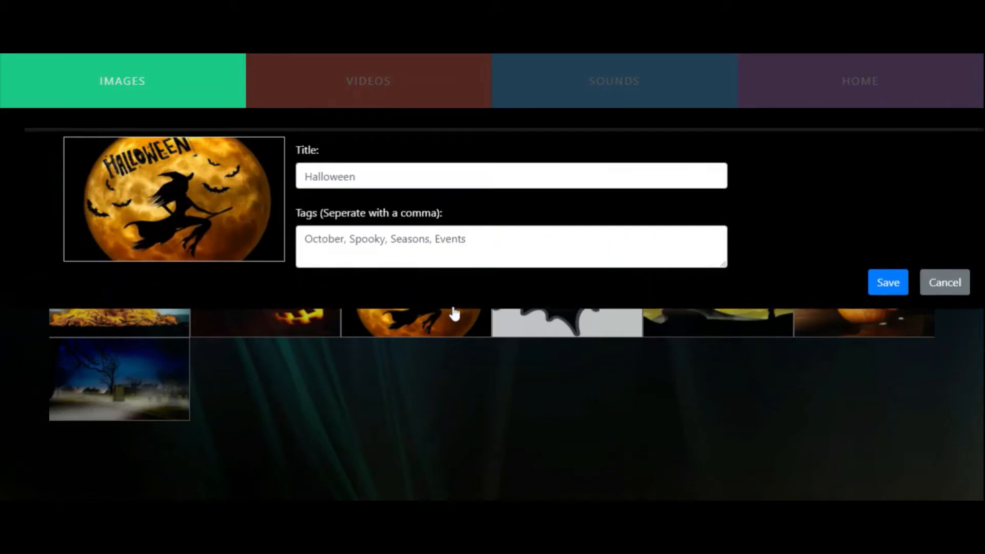
left_click(958, 290)
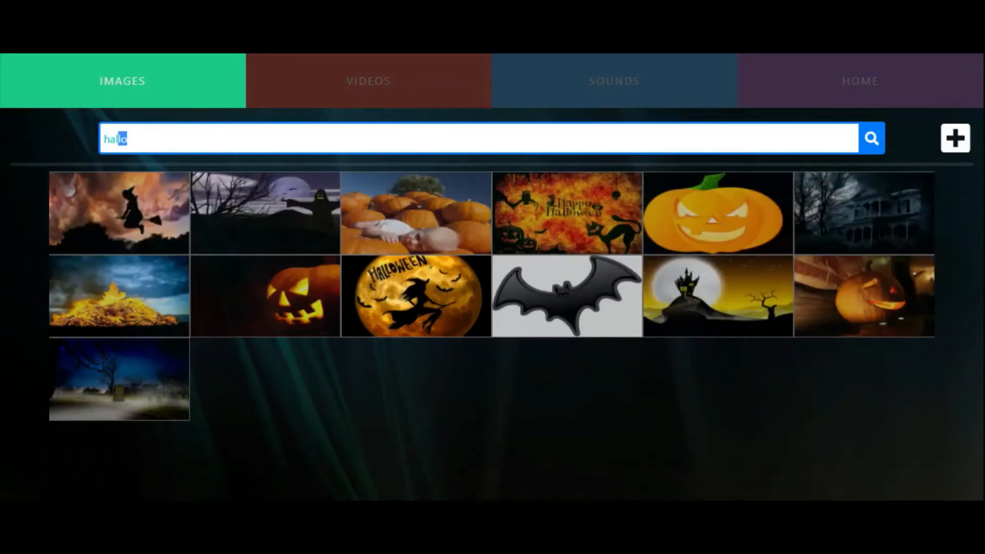
Search the library's images for "christmas".
key("ctrl+a")
type("christm")
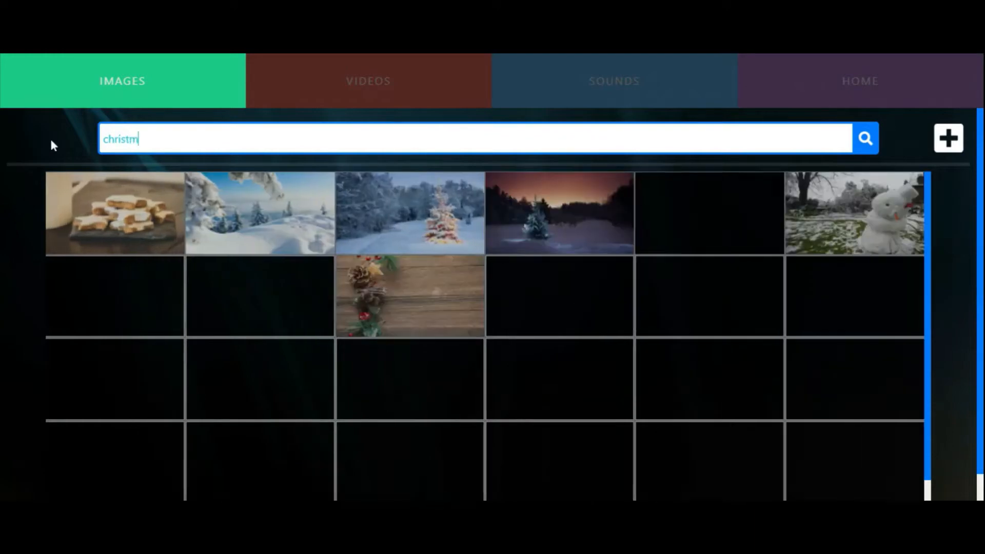
type("as")
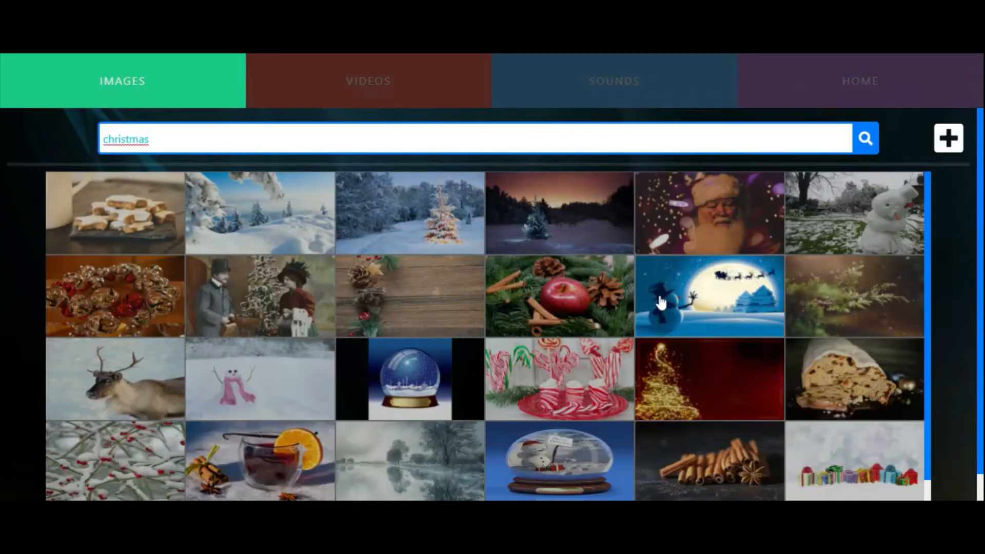
Search the library's videos for "water".
left_click(388, 102)
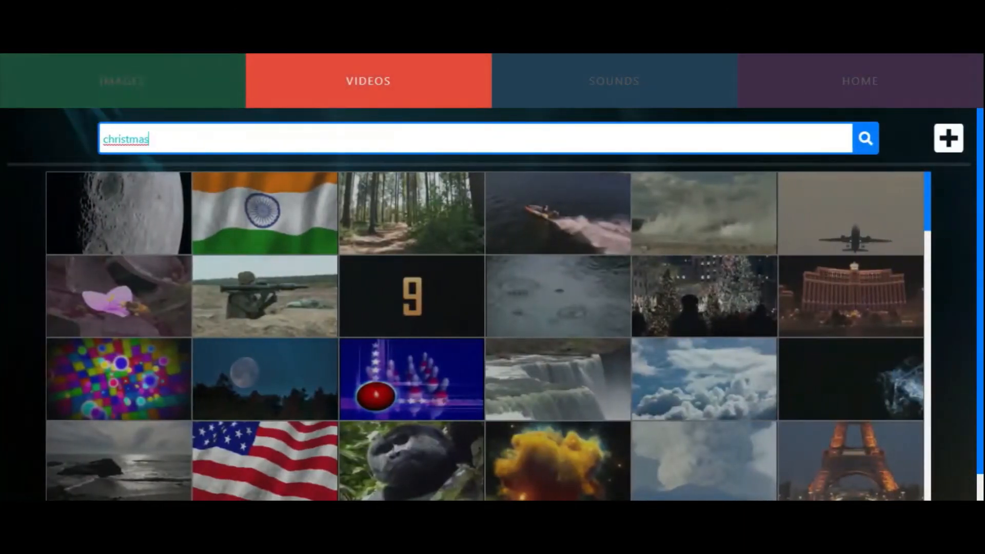
key("BackSpace")
key("BackSpace")
key("BackSpace")
key("BackSpace")
key("BackSpace")
key("BackSpace")
key("BackSpace")
key("BackSpace")
type("water")
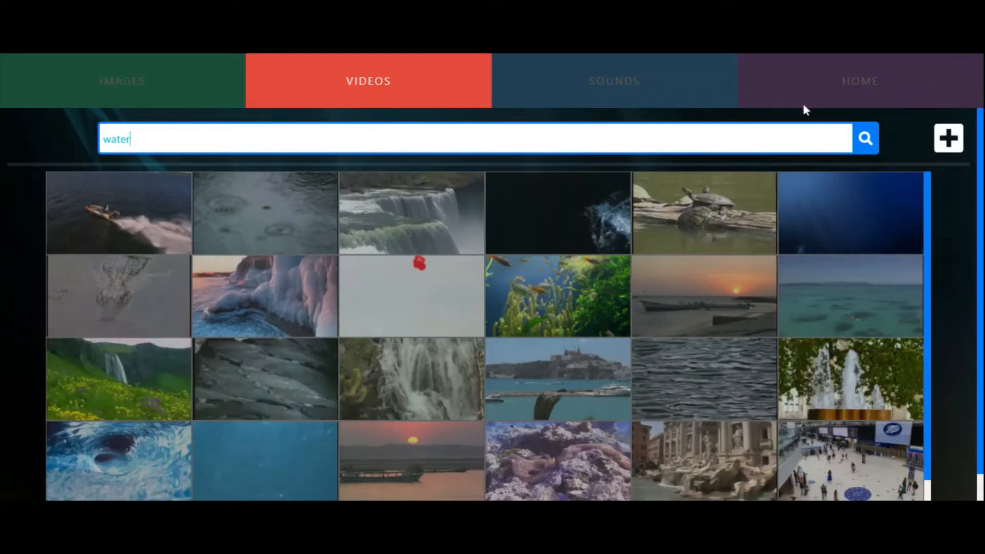
Return to the home page, reopen the multimedia library and choose the sparrow JPG file for a new image upload.
left_click(833, 93)
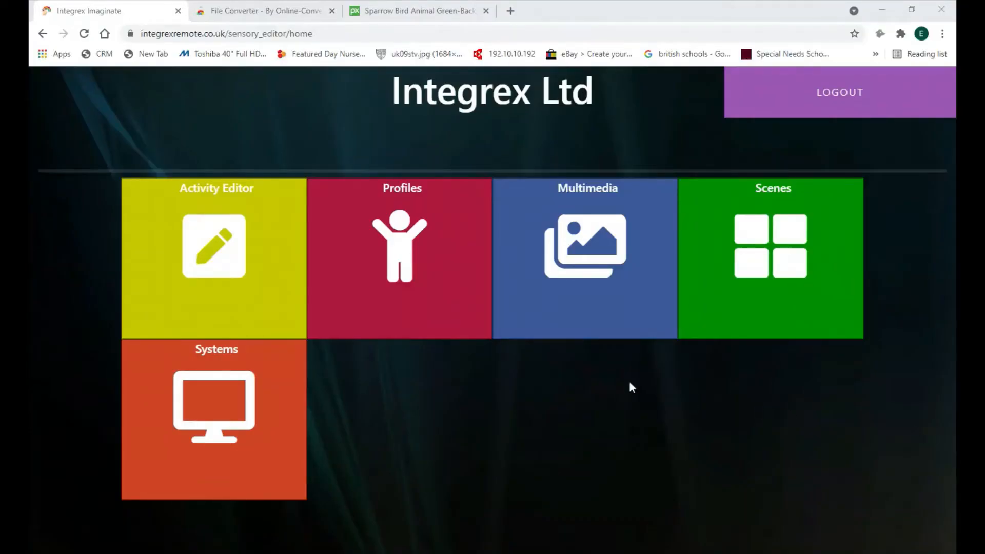
left_click(594, 234)
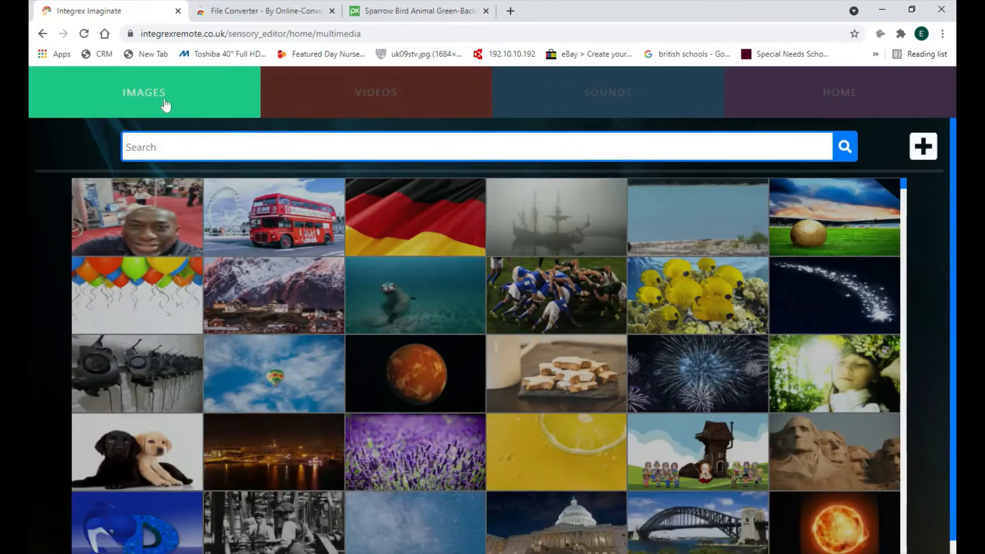
left_click(921, 148)
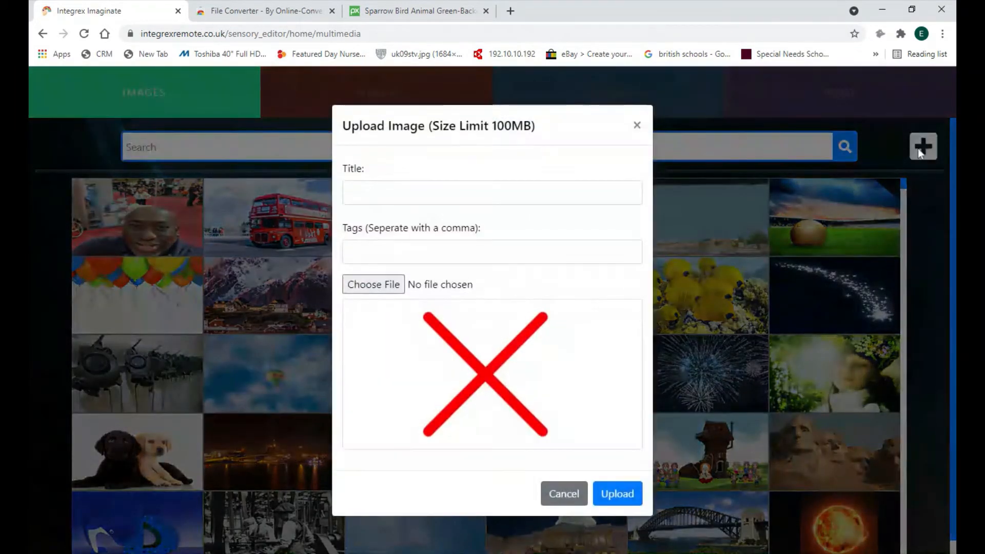
left_click(370, 287)
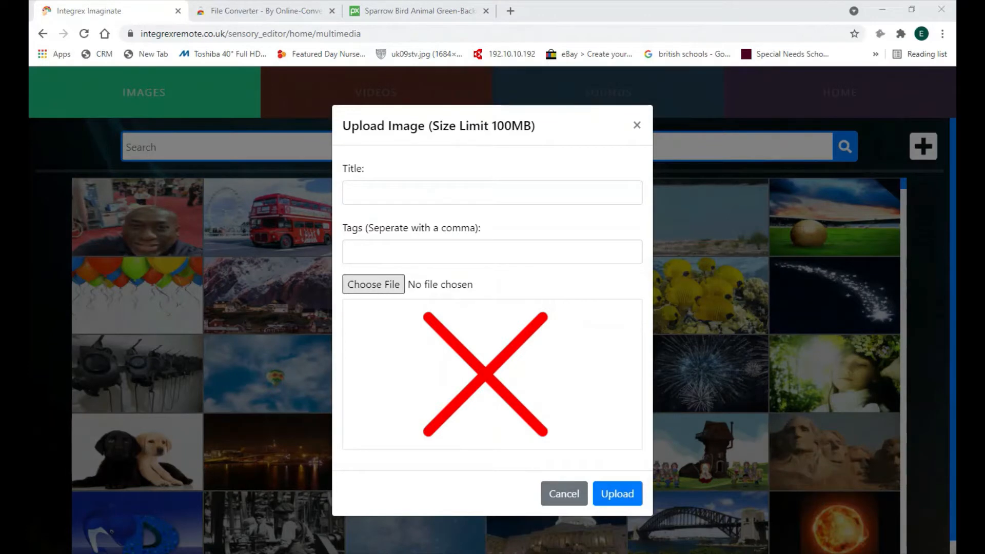
key("Return")
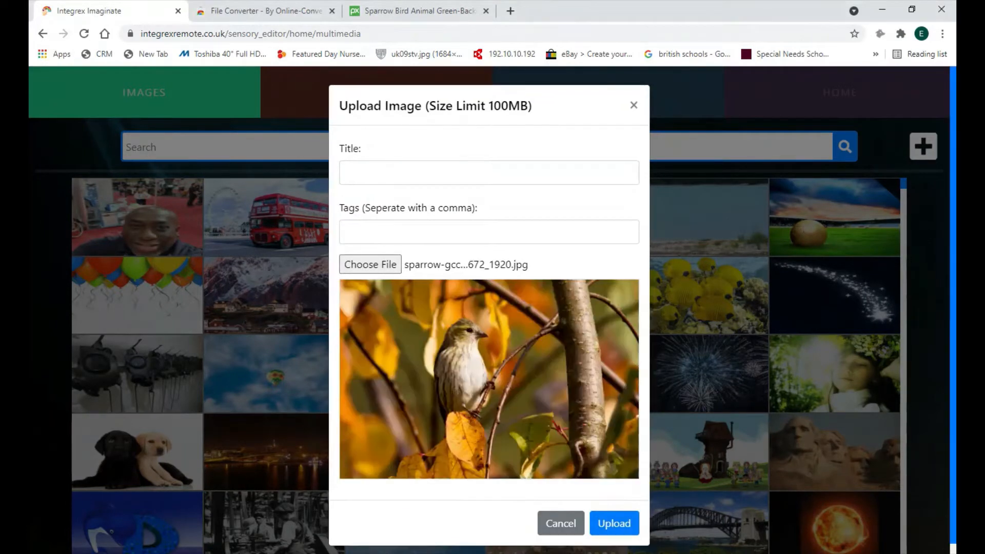
Title the sparrow image "Bird", tag it "Nature, Animal, Starling" and upload it.
left_click(488, 173)
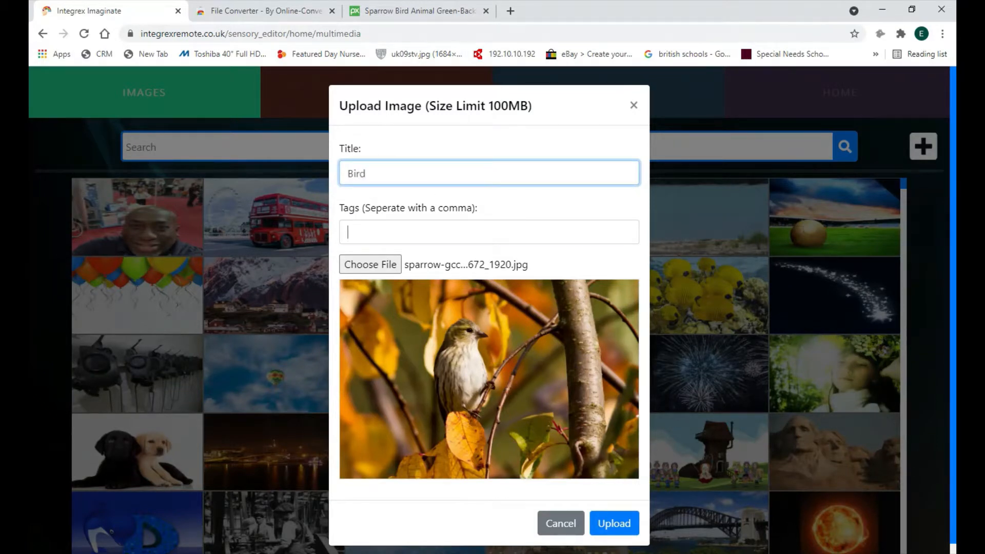
left_click(489, 232)
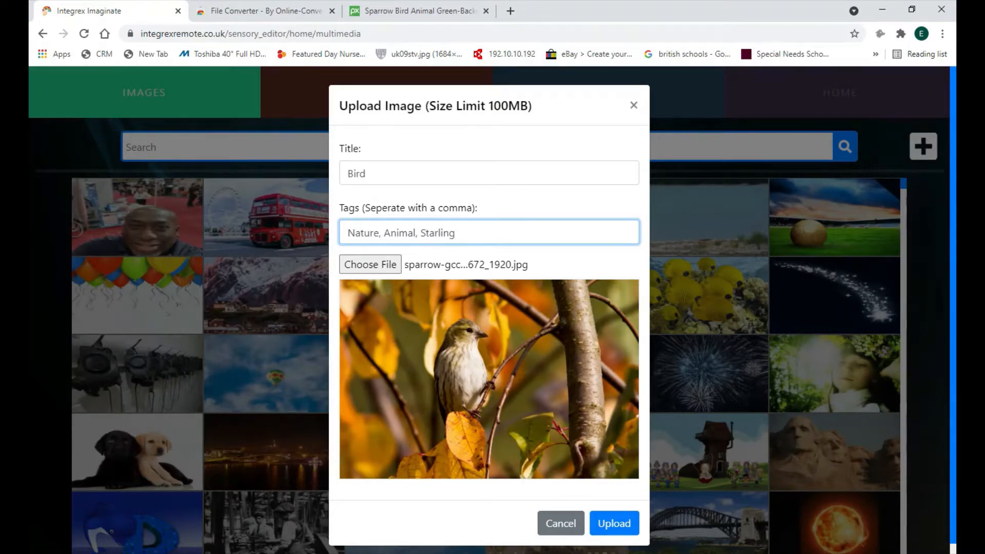
left_click(629, 524)
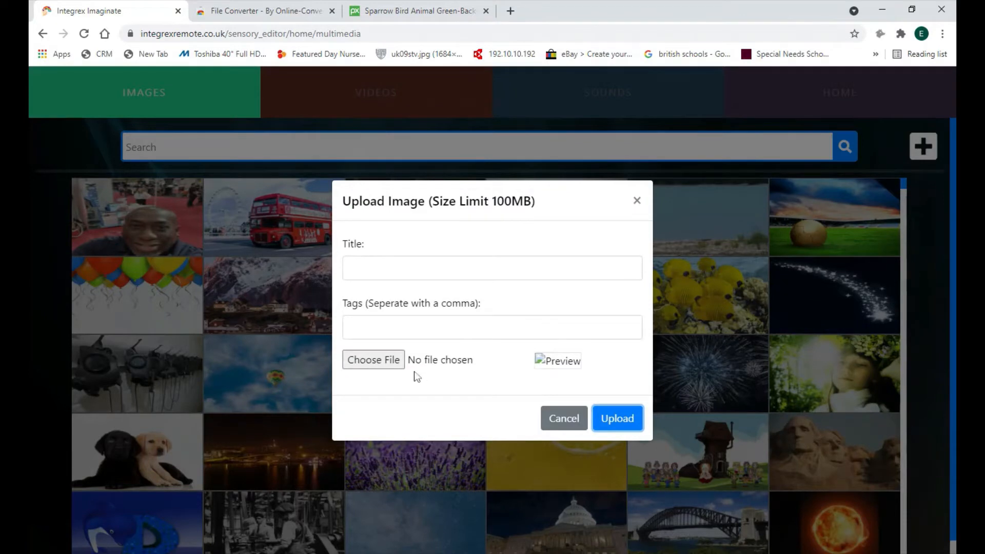
Switch to Pixabay, search for "cat" and download the grey blue-eyed cat portrait as a 1920×1311 JPG, completing the captcha.
left_click(424, 9)
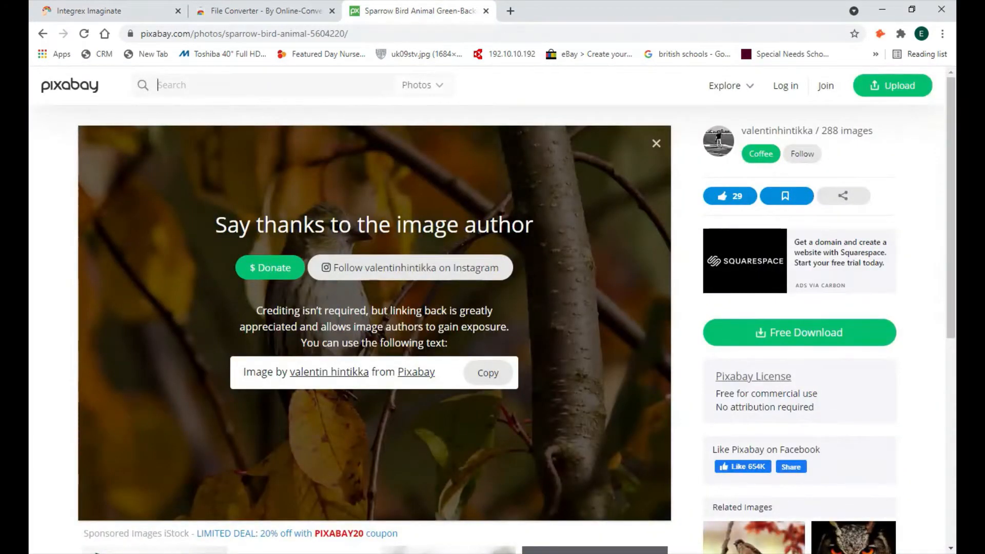
type("cat")
key("Return")
scroll(584, 256, "down", 5)
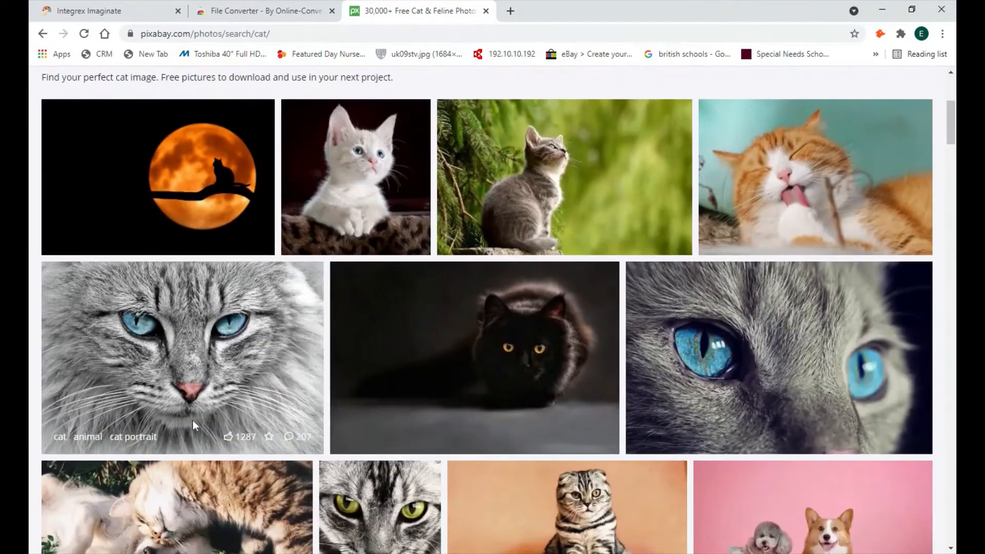
left_click(162, 369)
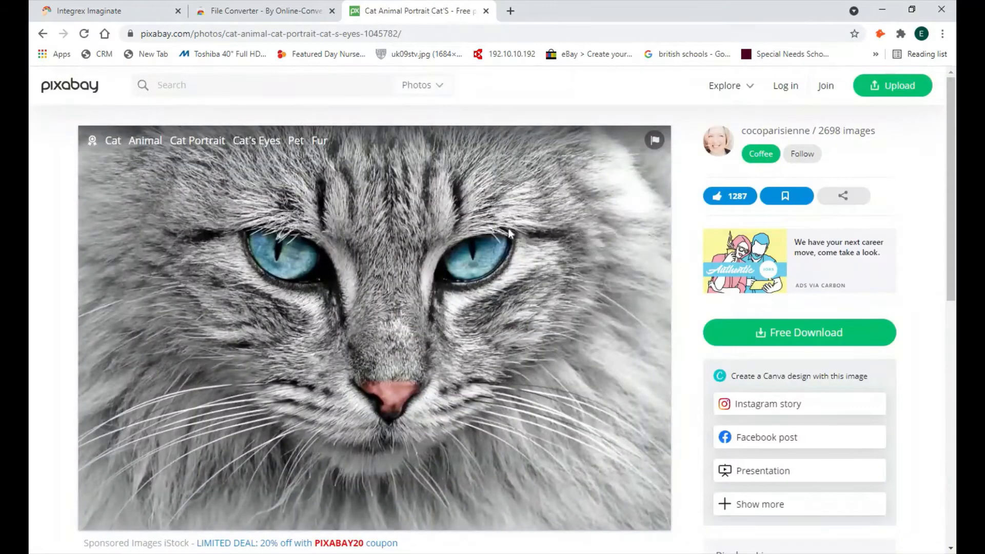
left_click(764, 334)
left_click(767, 453)
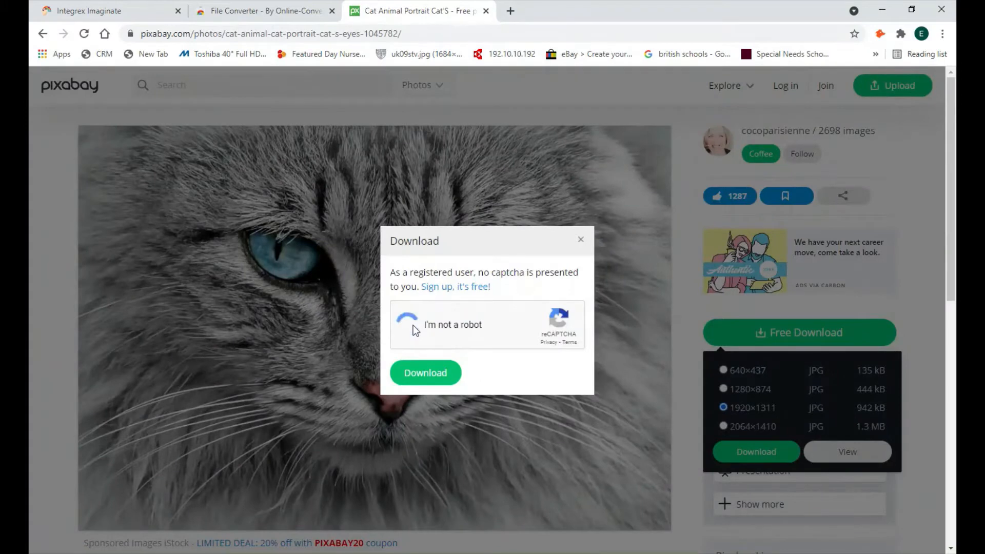
left_click(425, 368)
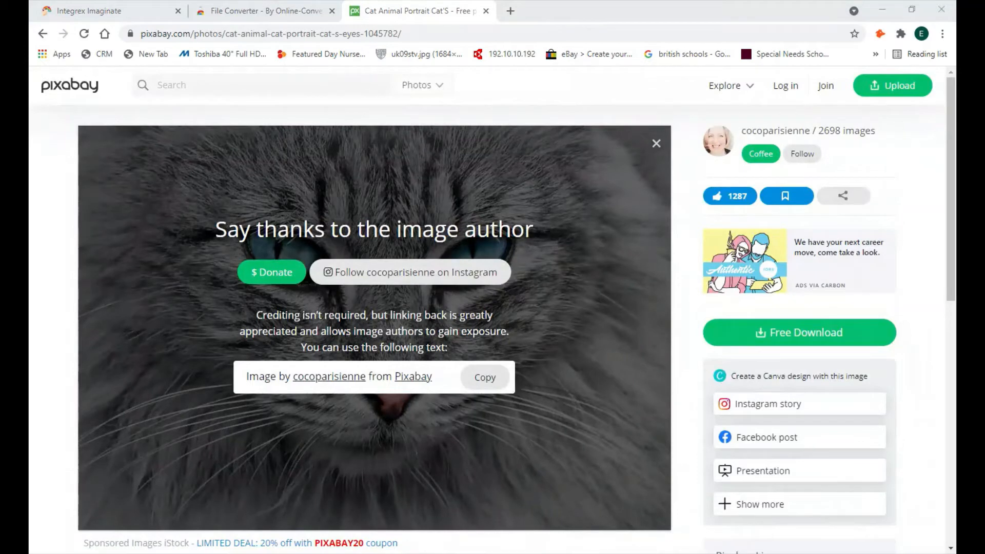
Switch back to Integrex and choose cat-g8da0ee465_1920.jpg as the file for the new image upload.
left_click(118, 8)
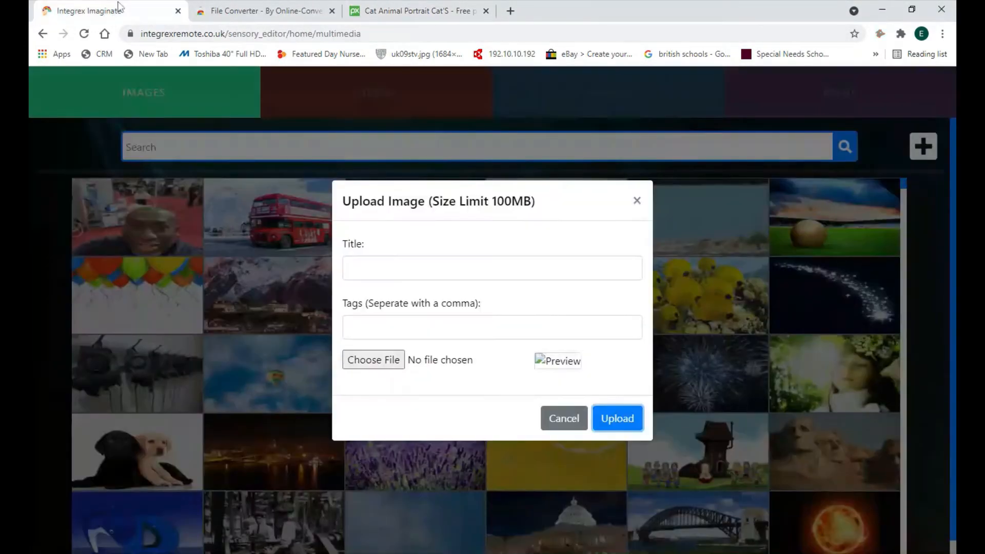
left_click(365, 363)
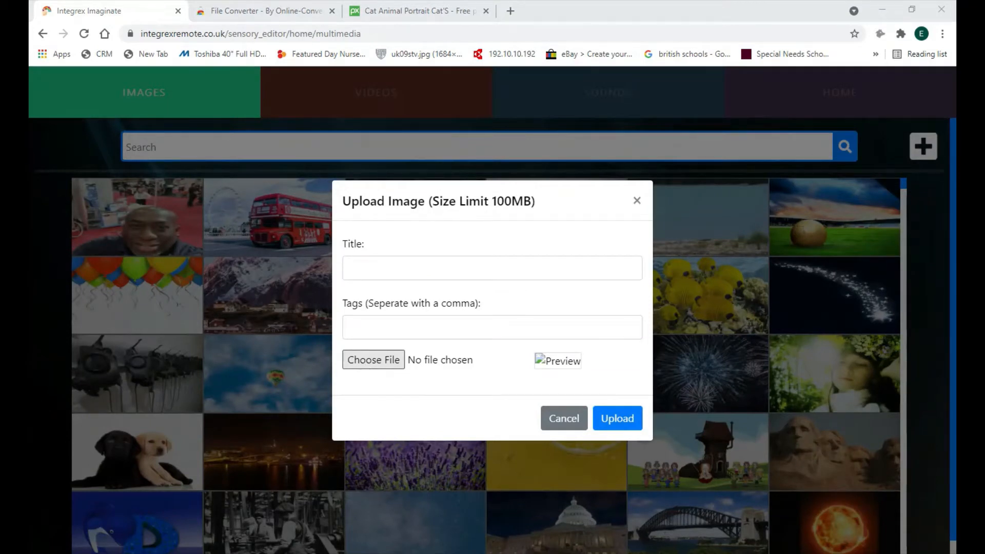
key("Return")
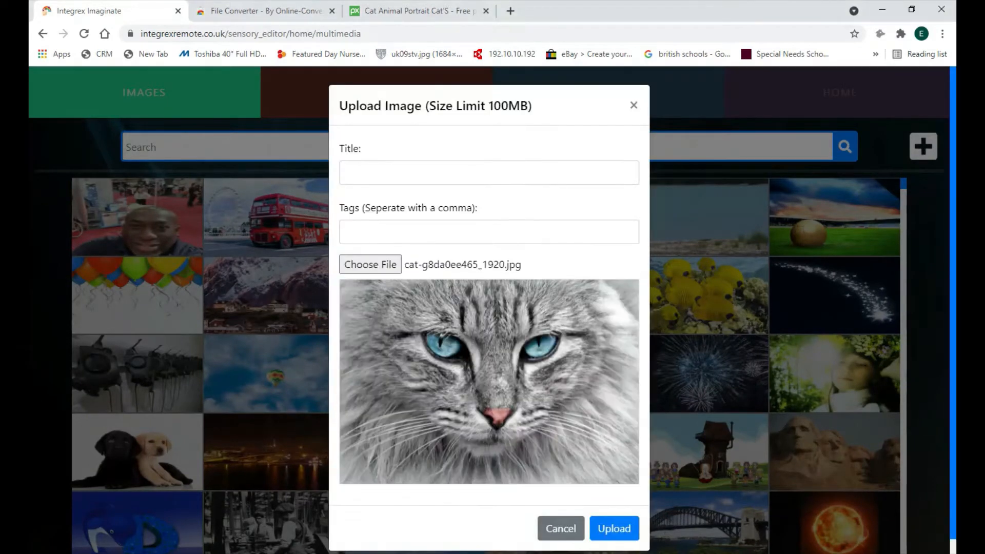
Title the cat image "Cat", give it tags including "Animal" and "Grey", upload it and close the upload form.
left_click(348, 173)
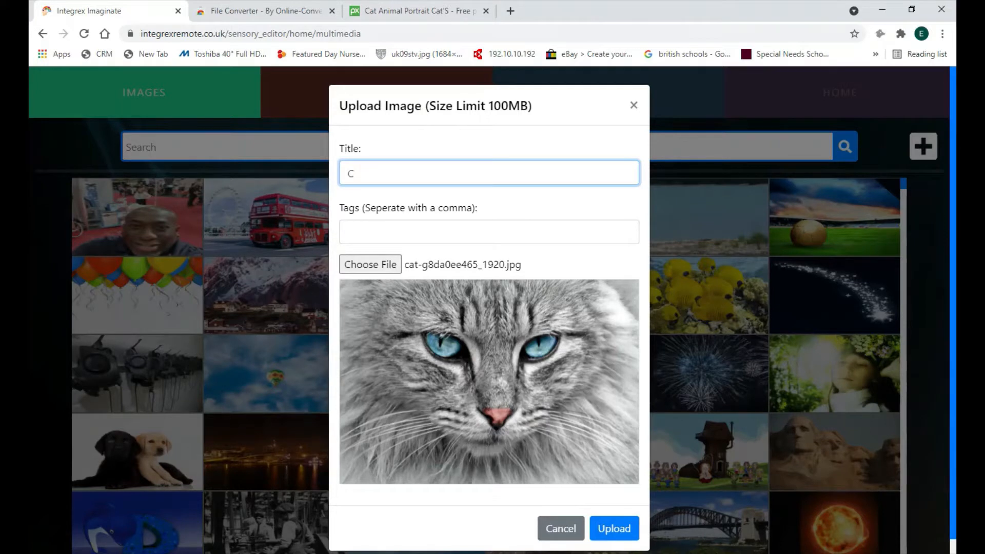
left_click(348, 232)
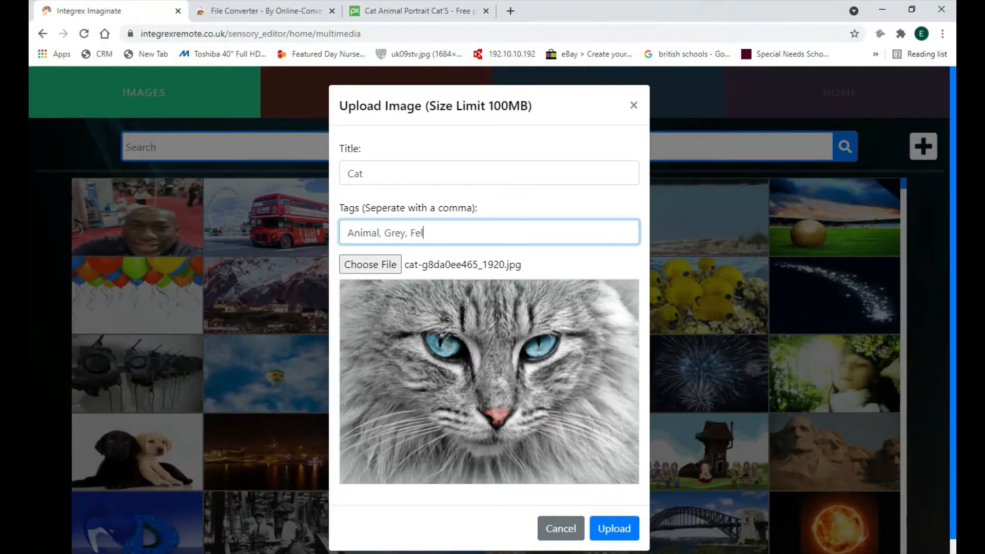
left_click(622, 528)
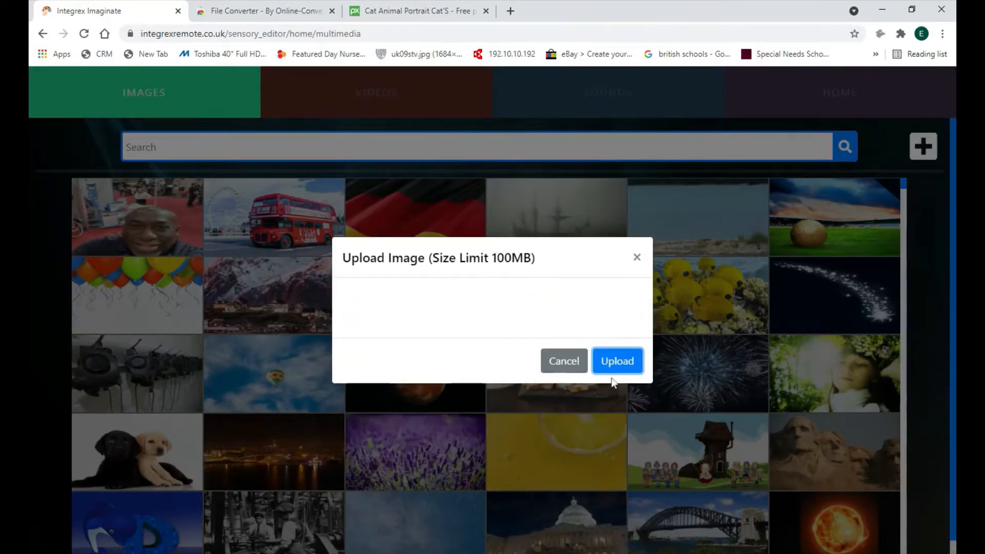
left_click(576, 426)
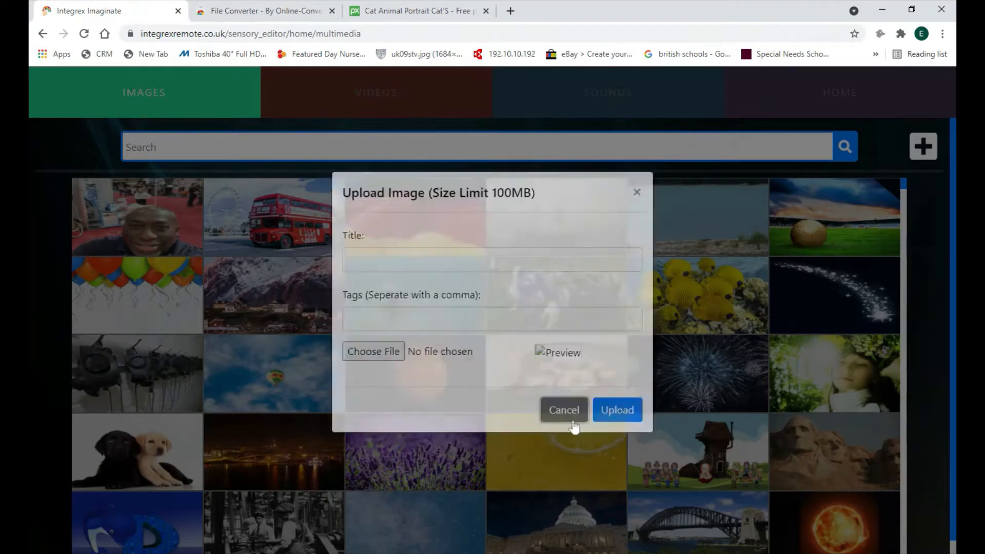
Open the upload form for a new video in the library, switch to Pixabay and search its videos for "car".
left_click(361, 97)
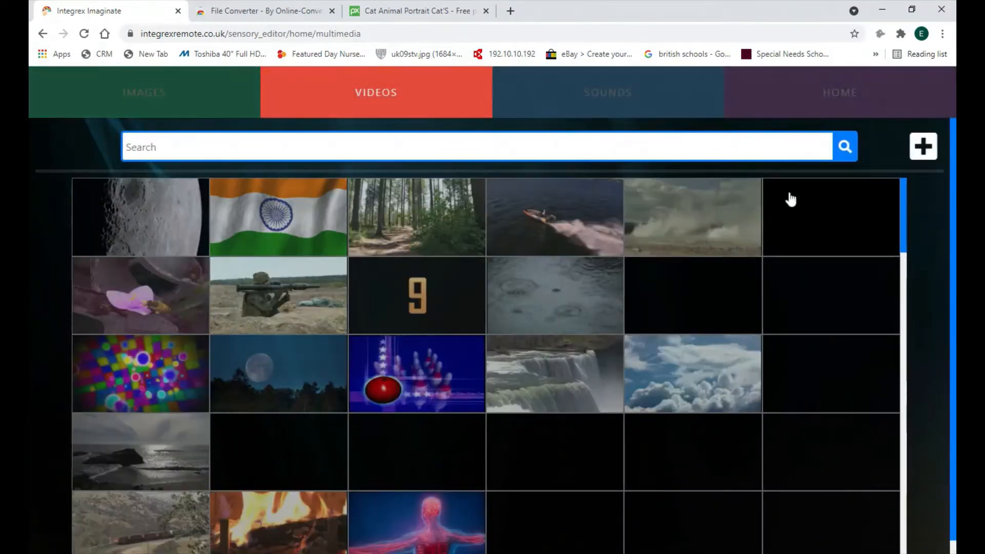
left_click(916, 149)
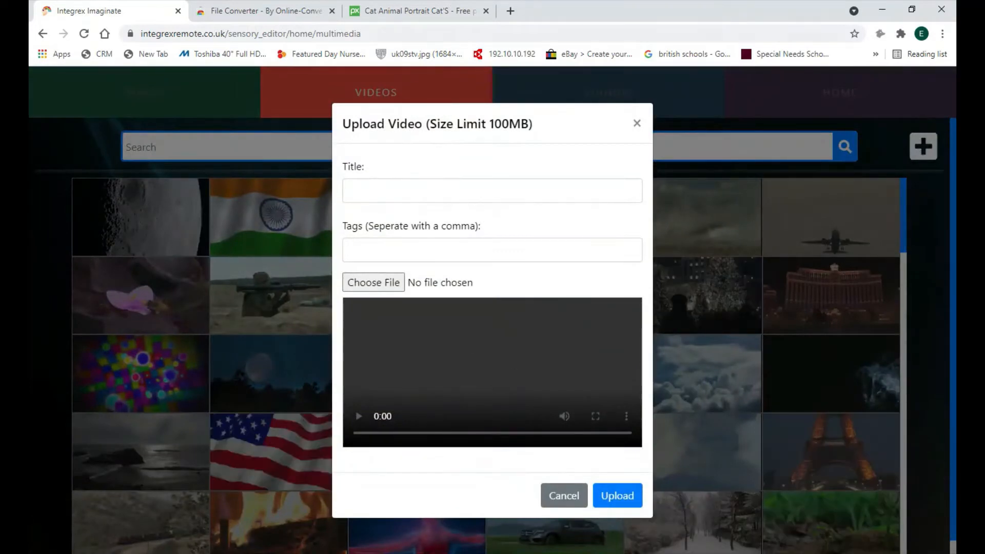
left_click(416, 11)
left_click(428, 86)
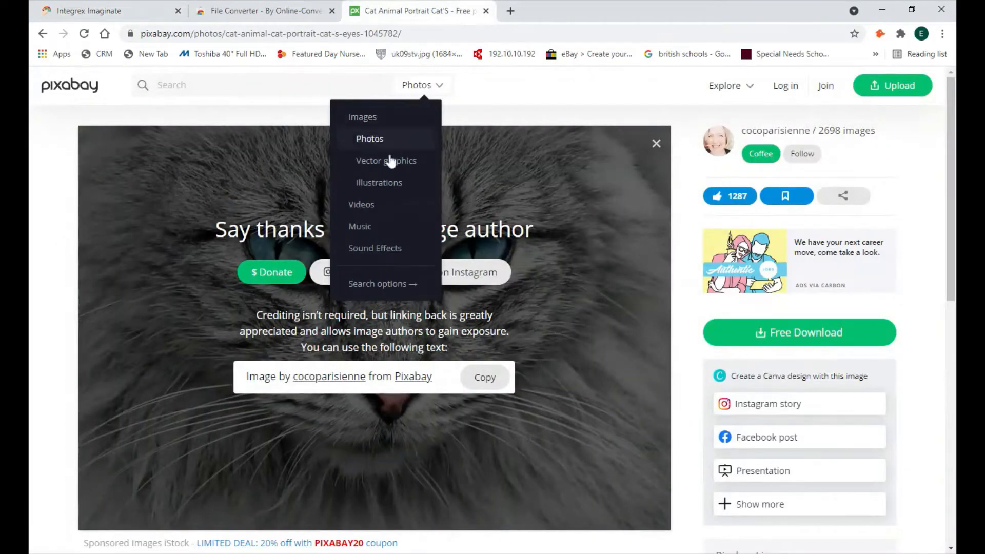
left_click(376, 206)
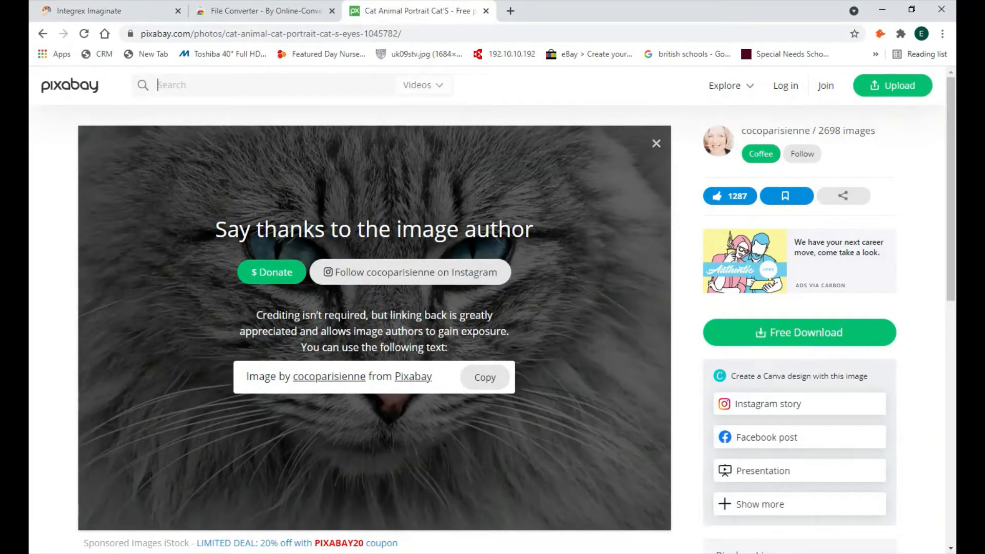
type("car")
key("Return")
Open the rally car race video from the results and download it as a 1280×720 MP4.
scroll(531, 286, "down", 6)
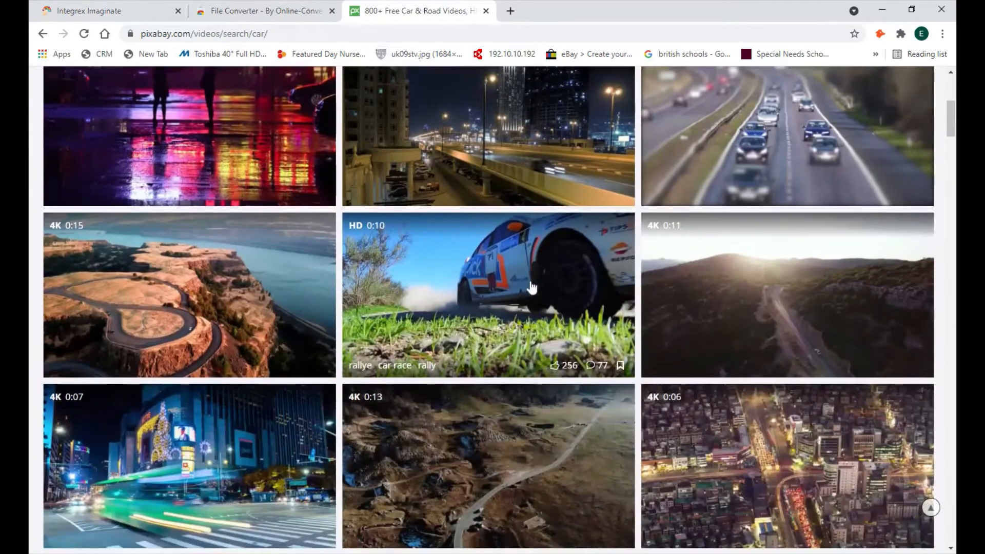
left_click(531, 285)
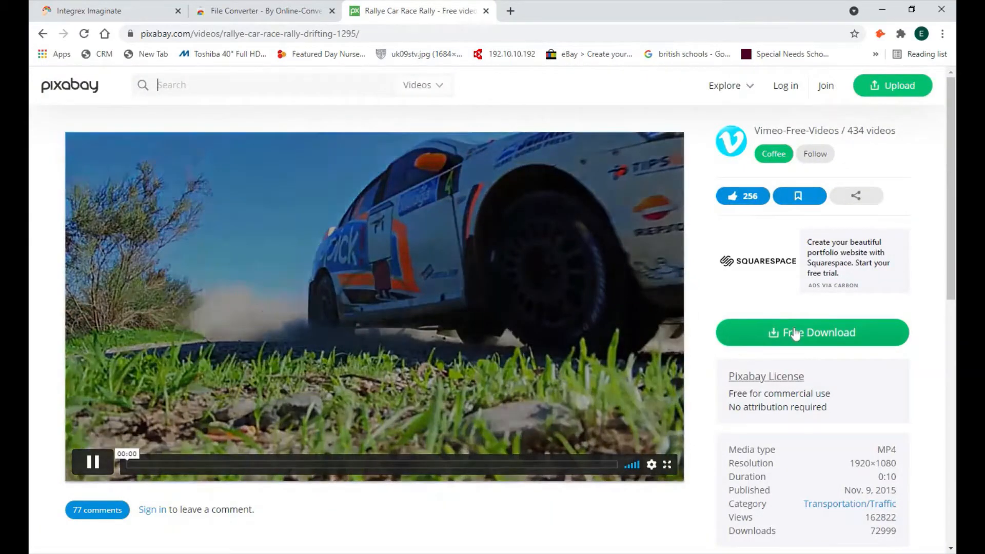
left_click(793, 332)
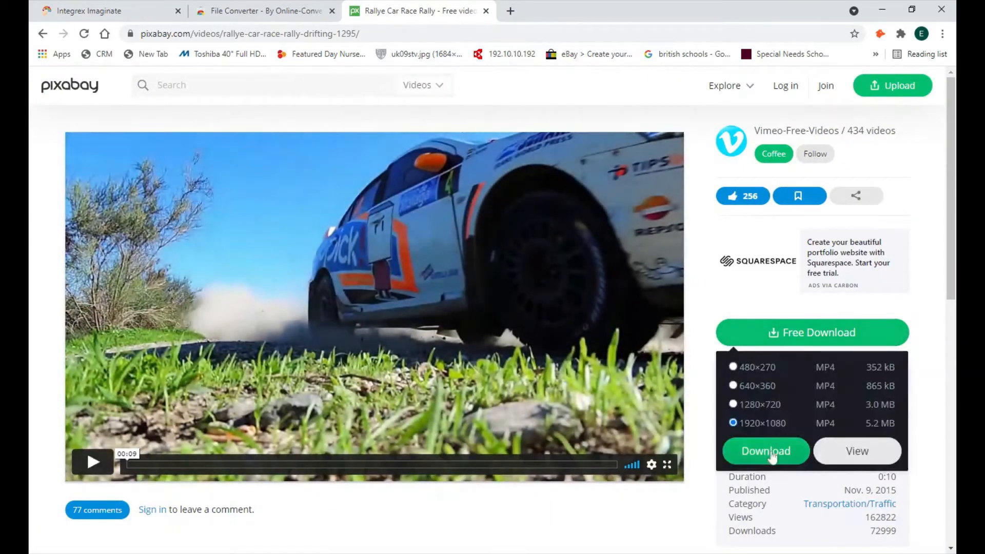
left_click(766, 405)
left_click(778, 454)
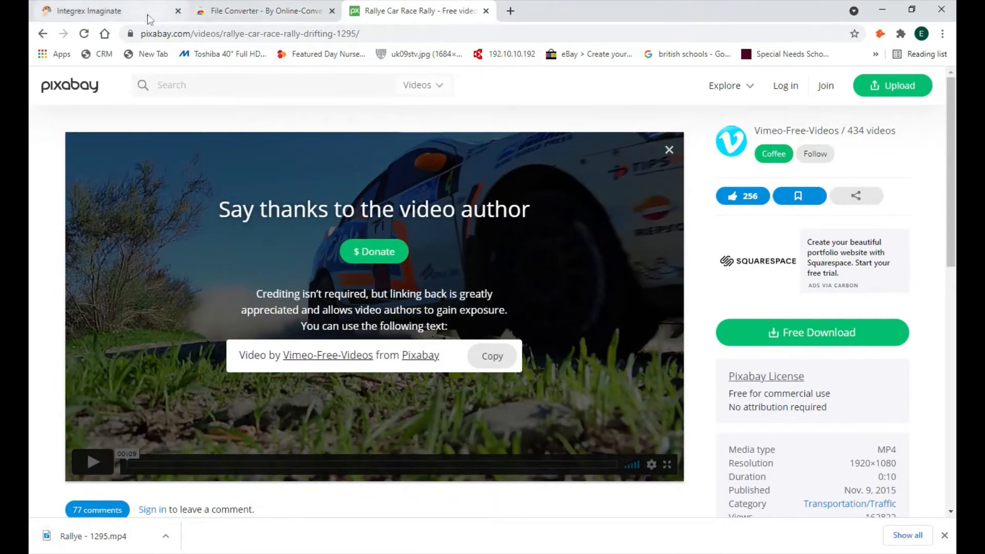
Back in Integrex, attach Rallye - 1295.mp4, title it "Car", tag it "Rally, Fast, Track", upload it and close the form.
left_click(122, 15)
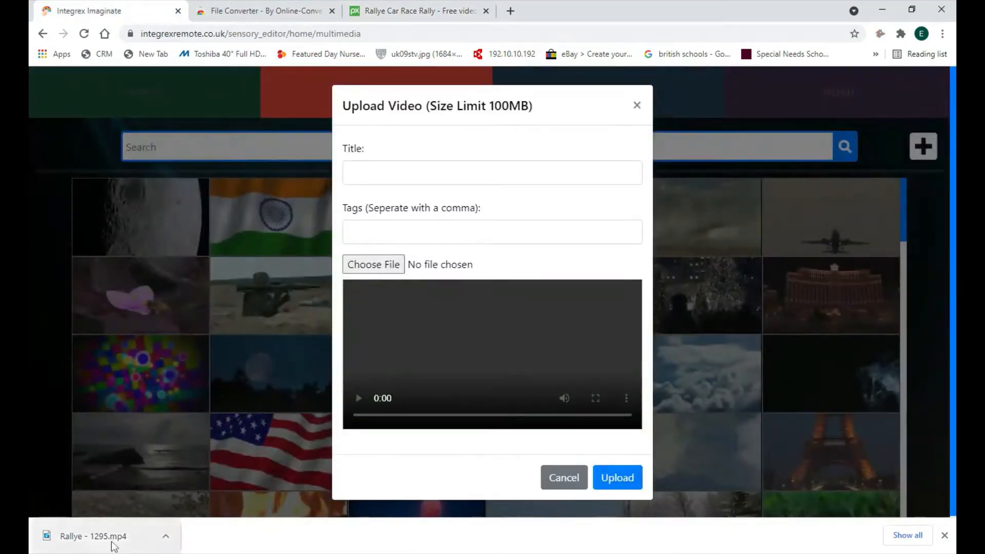
left_click_drag(103, 536, 374, 266)
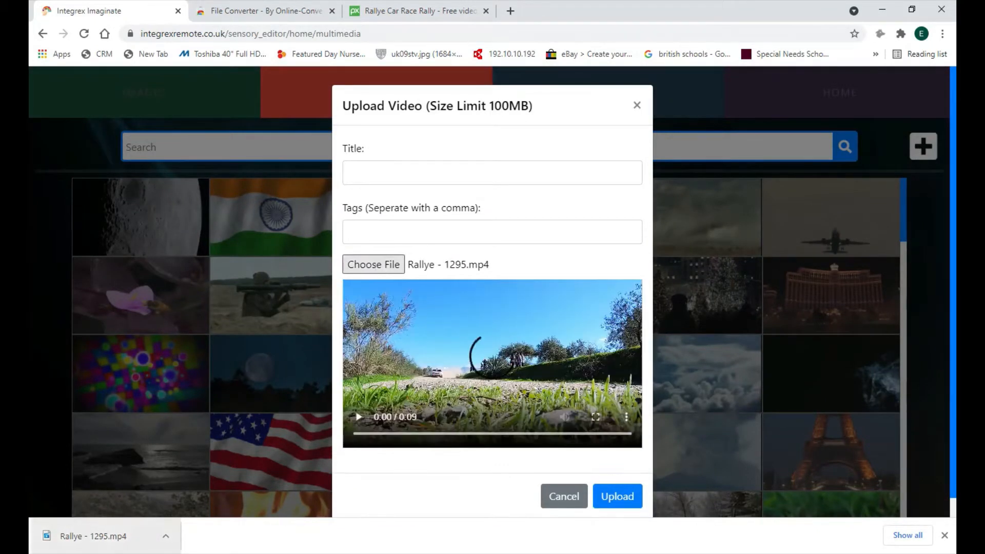
left_click(351, 173)
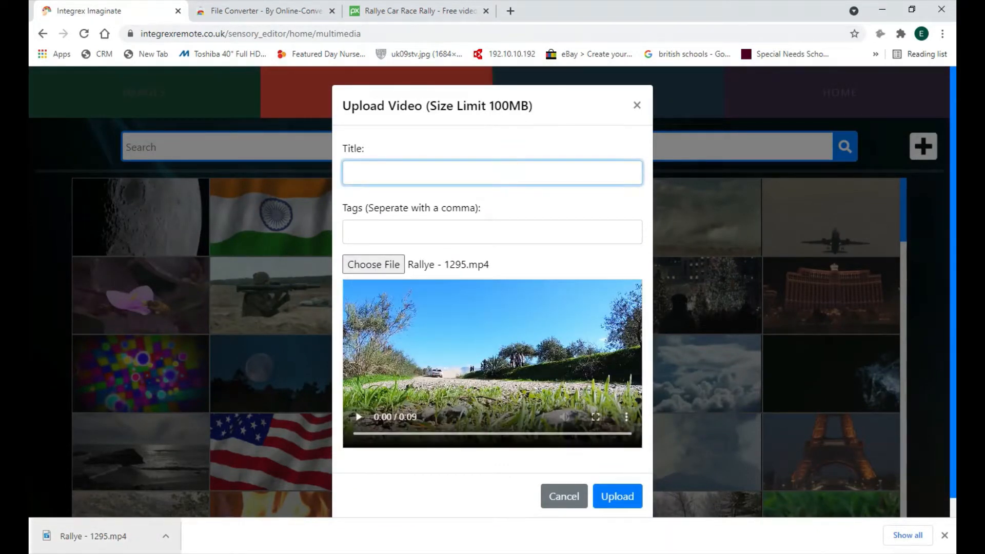
key("Tab")
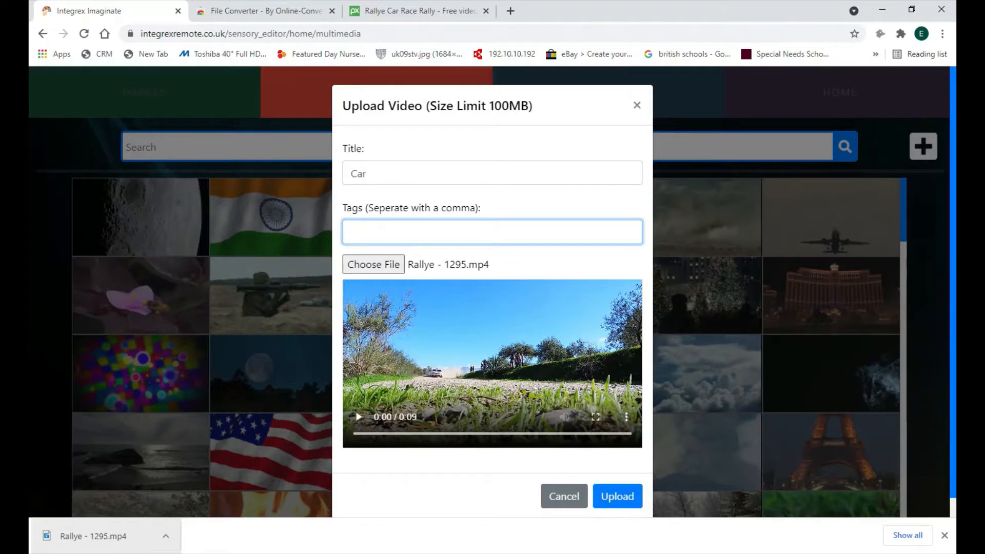
type("Rally, Fast, Track")
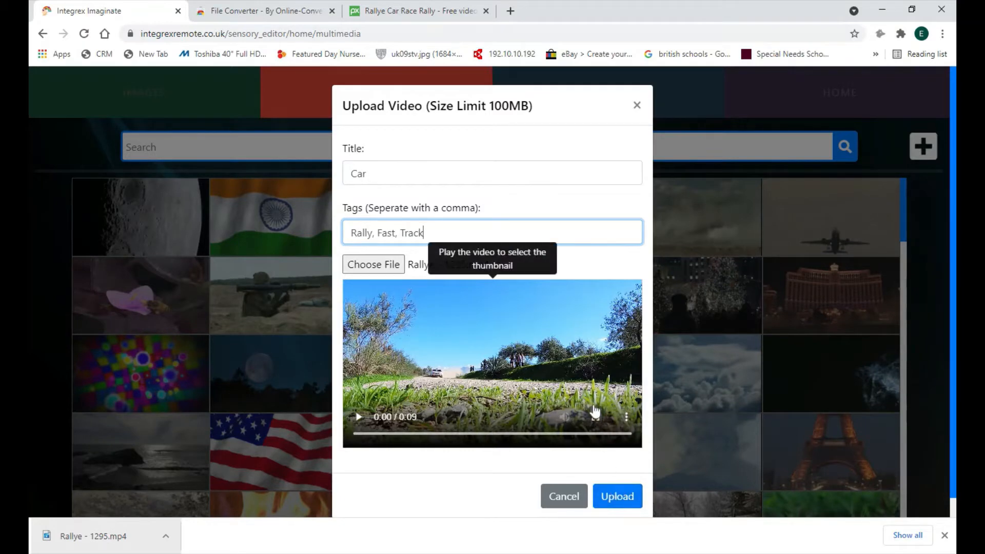
left_click(617, 495)
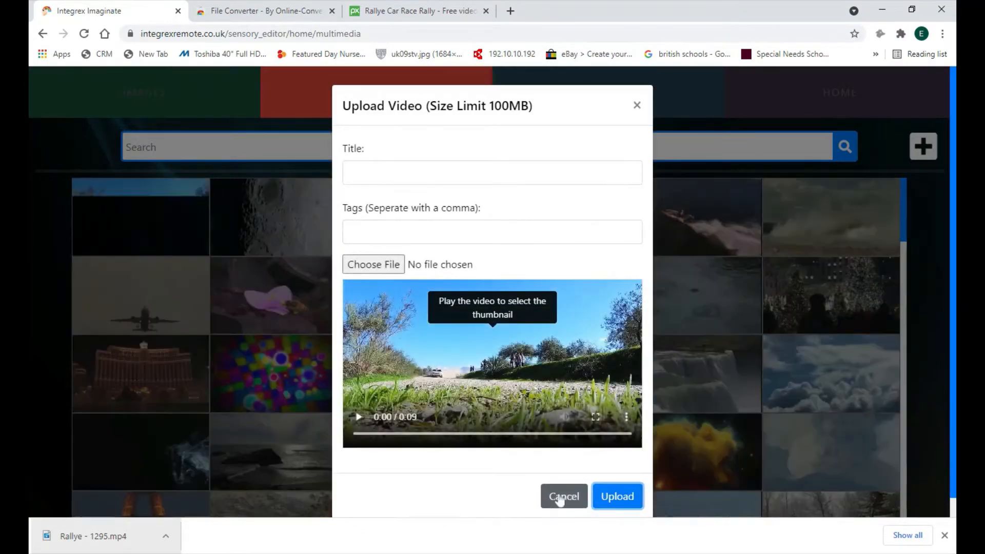
left_click(563, 496)
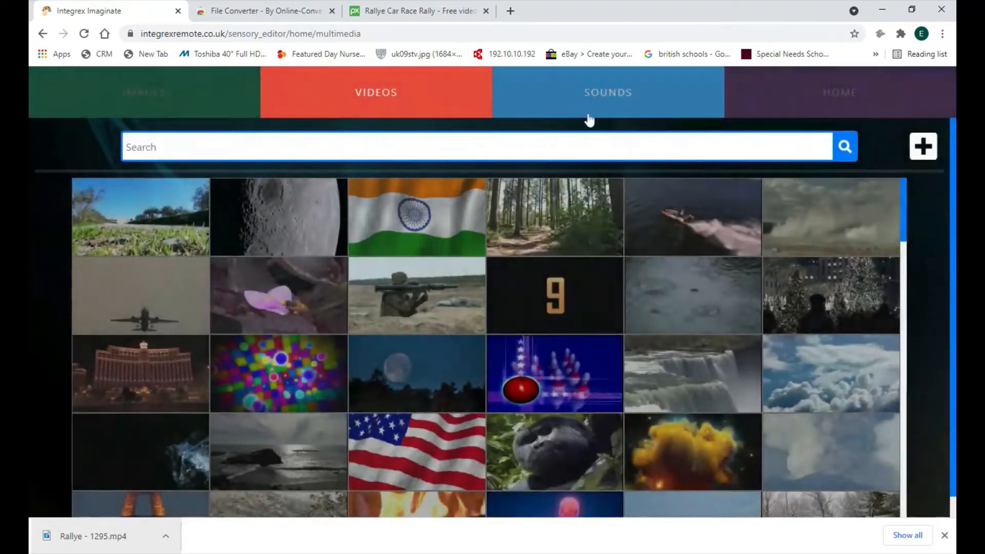
left_click(590, 113)
left_click(923, 146)
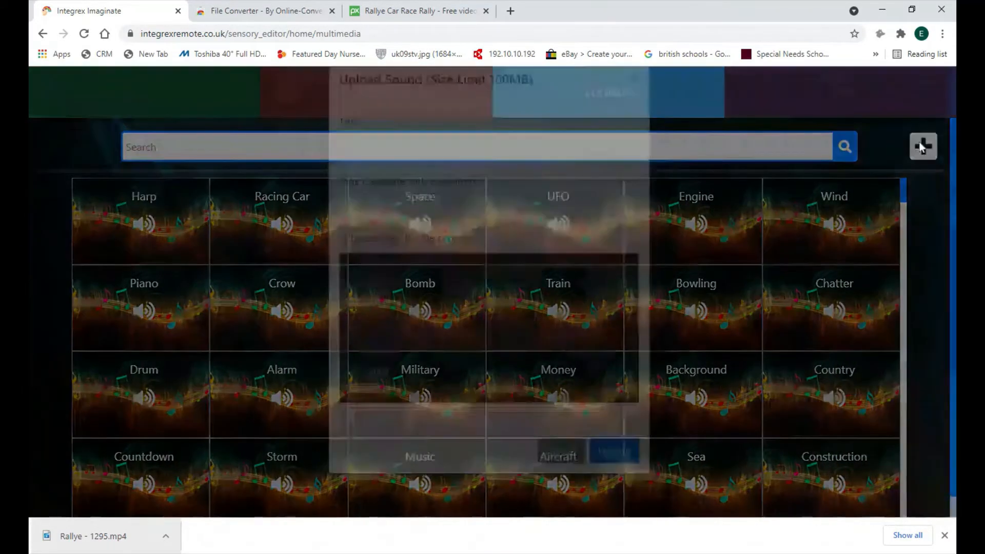
left_click(368, 266)
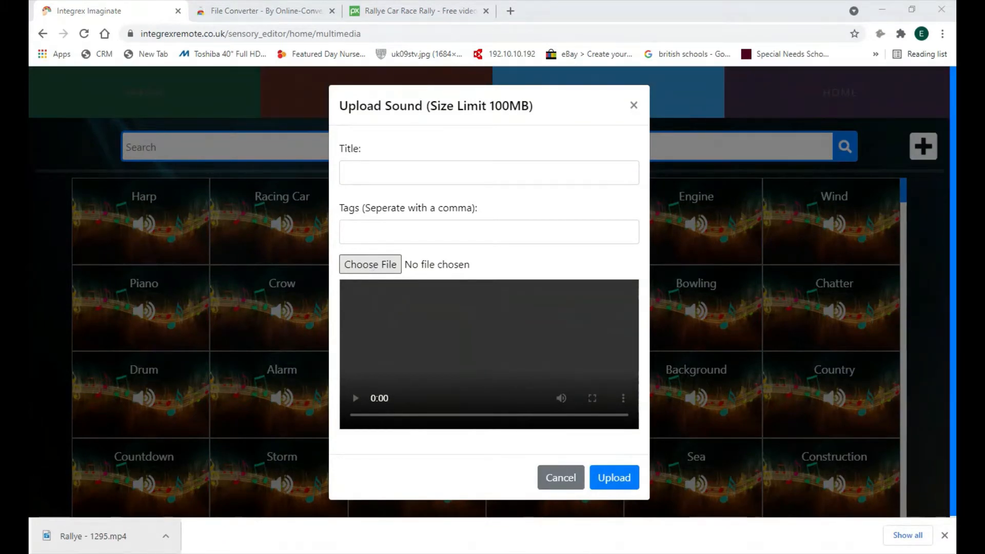
left_click(563, 483)
Return to the home page and start a new activity of the Paint type in the Activity Editor.
left_click(866, 108)
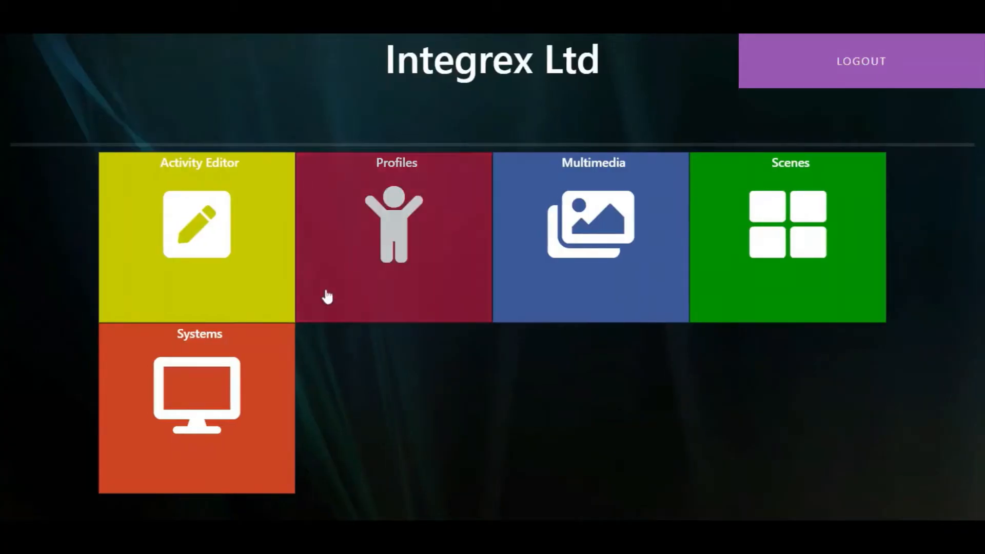
left_click(201, 219)
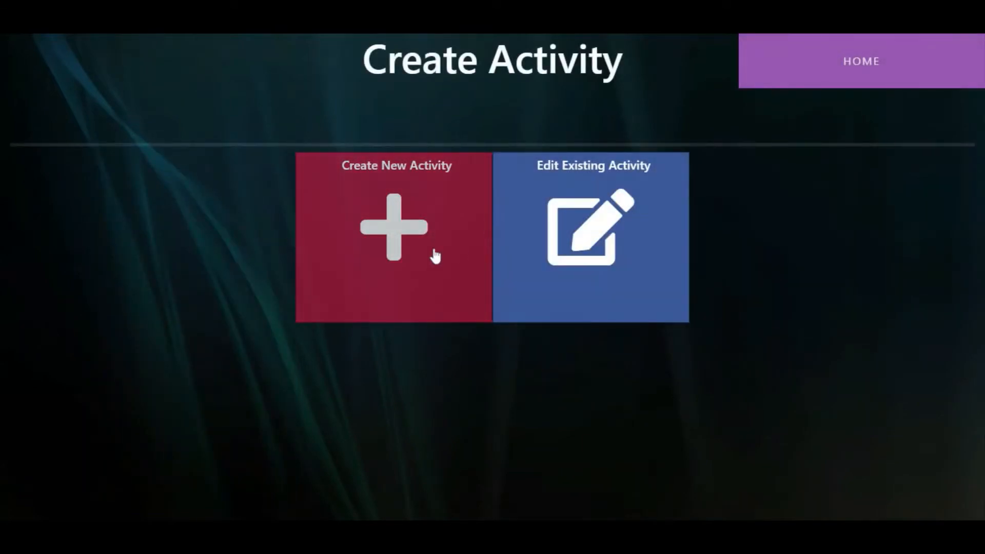
left_click(435, 256)
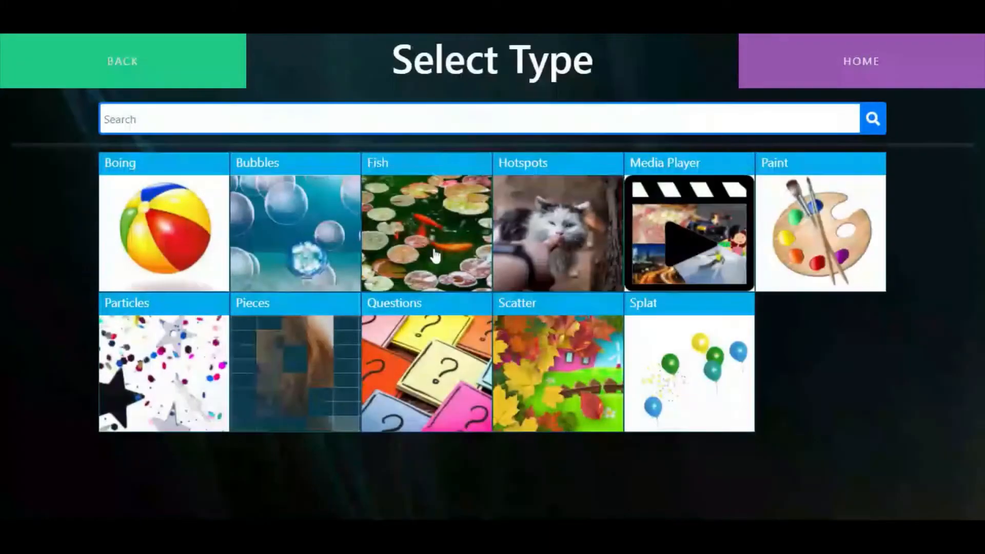
left_click(838, 233)
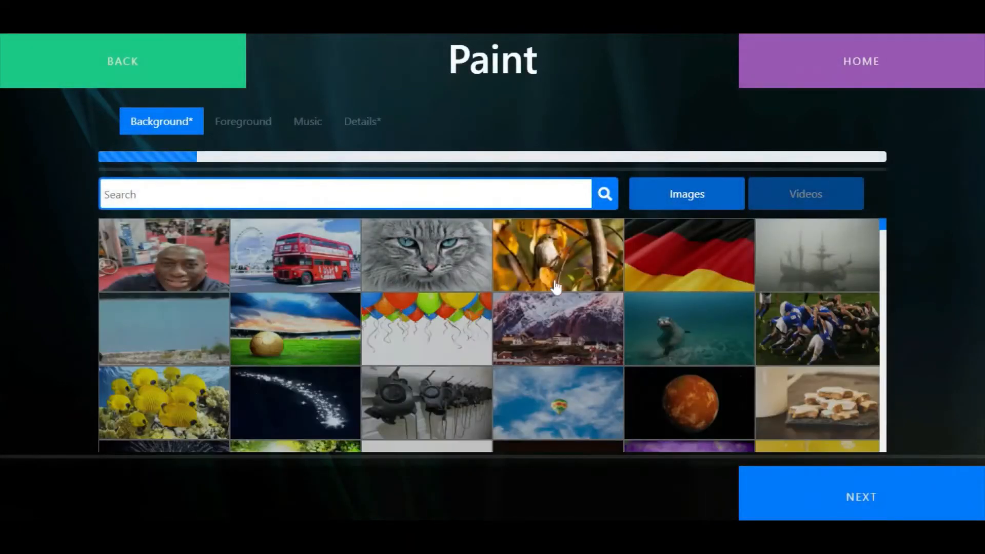
Set the zebra image as the Paint activity's background and continue to the foreground selection.
scroll(631, 312, "down", 5)
scroll(631, 314, "down", 10)
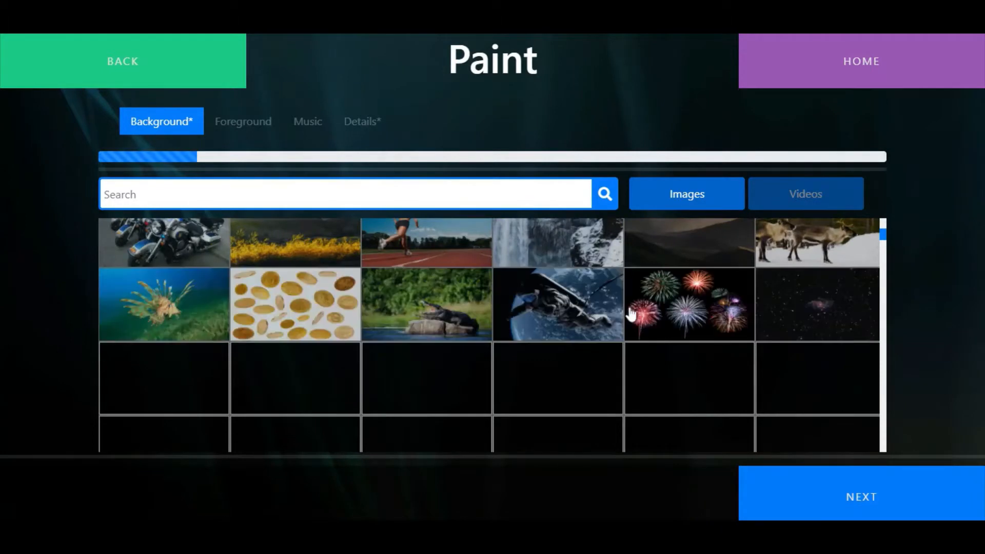
scroll(631, 314, "down", 3)
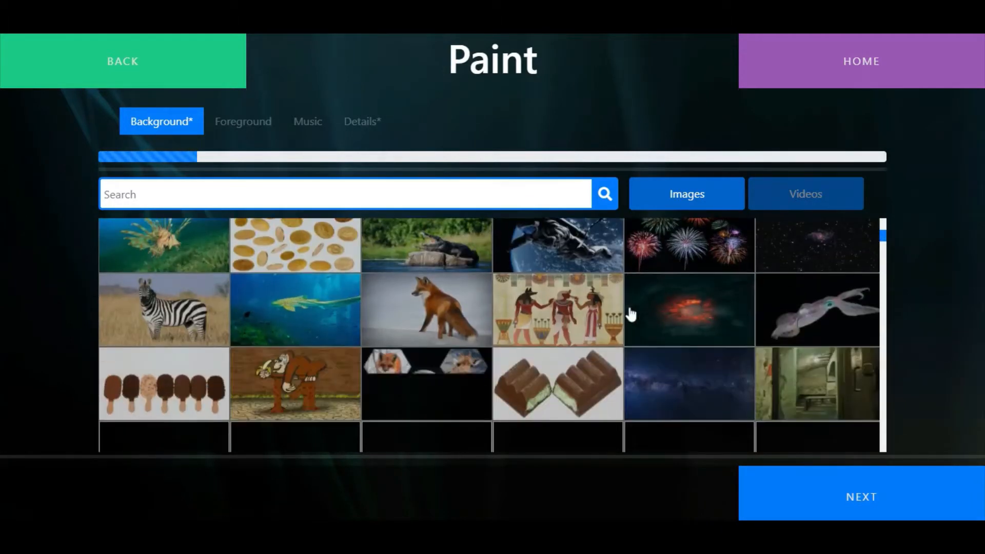
left_click(177, 312)
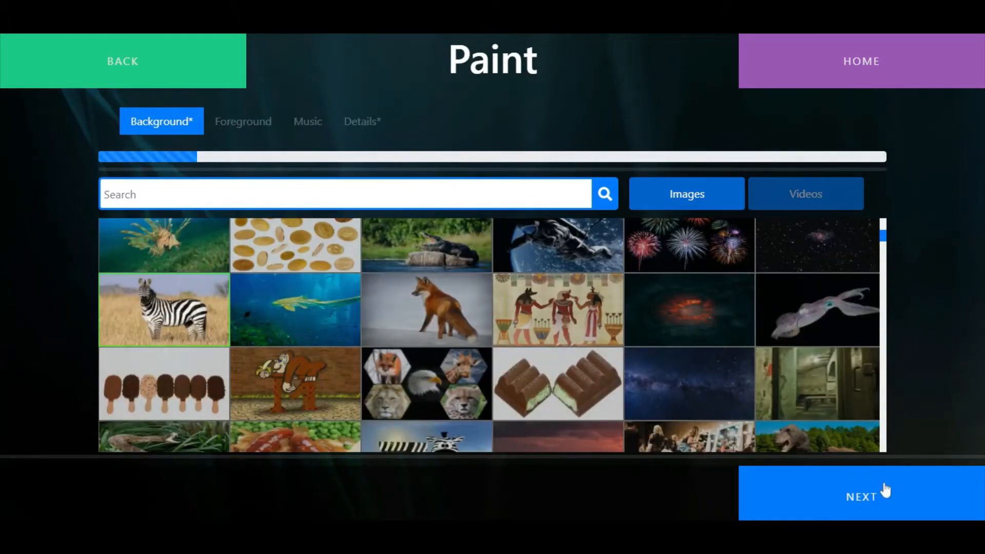
left_click(883, 497)
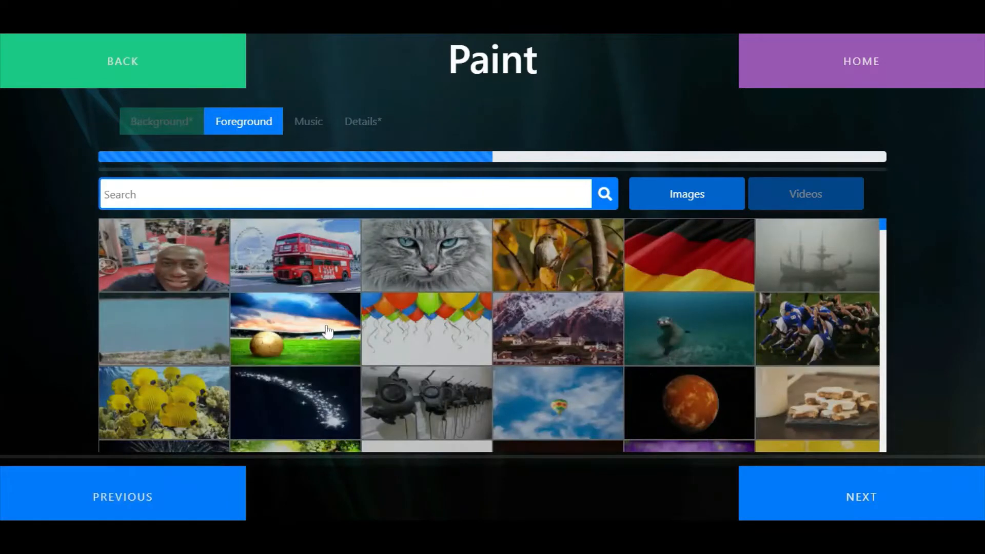
Set the zebra image as the Paint activity's foreground and continue to the music selection.
scroll(328, 332, "down", 3)
scroll(329, 332, "down", 10)
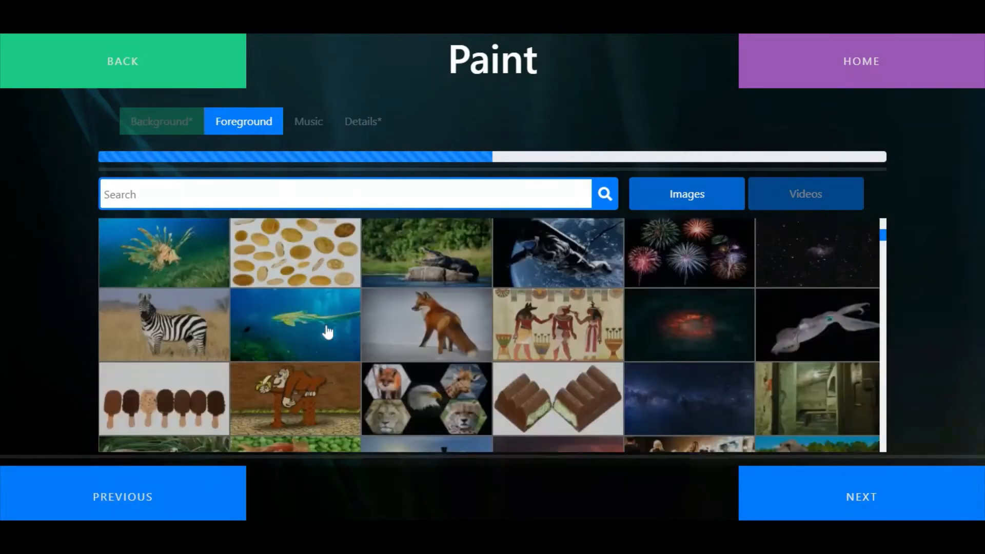
left_click(205, 323)
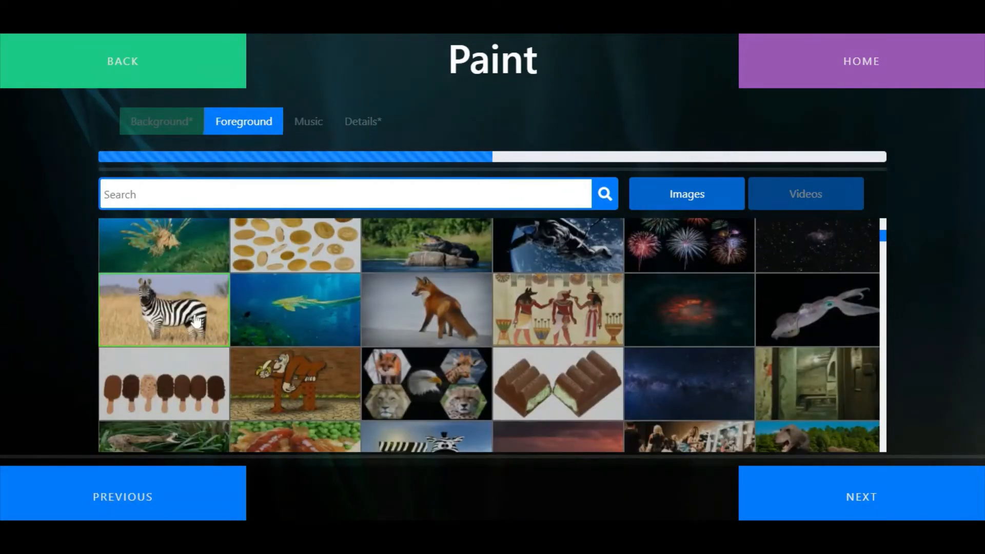
left_click(863, 498)
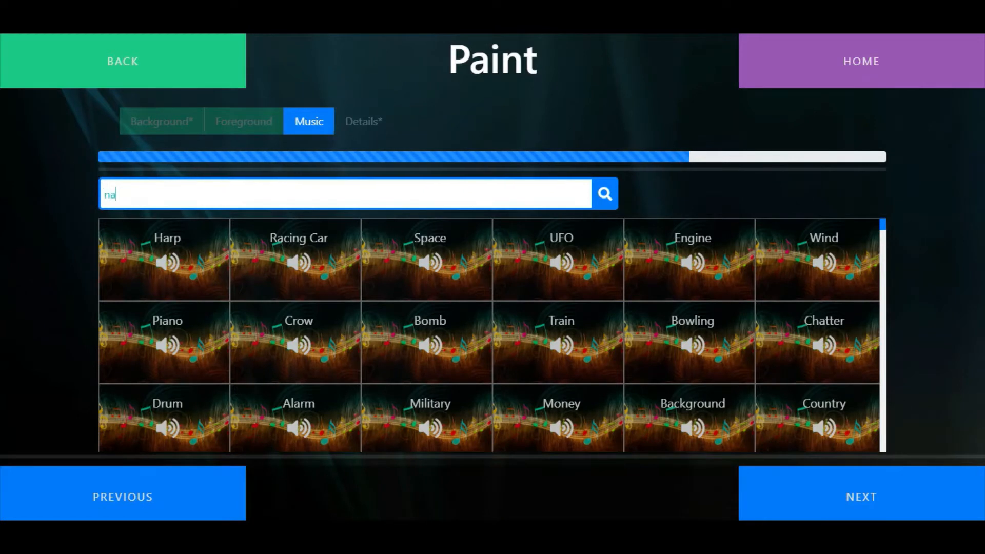
Search the music for "nature", try the Forest sound, select Insects, and continue to the details.
type("ture")
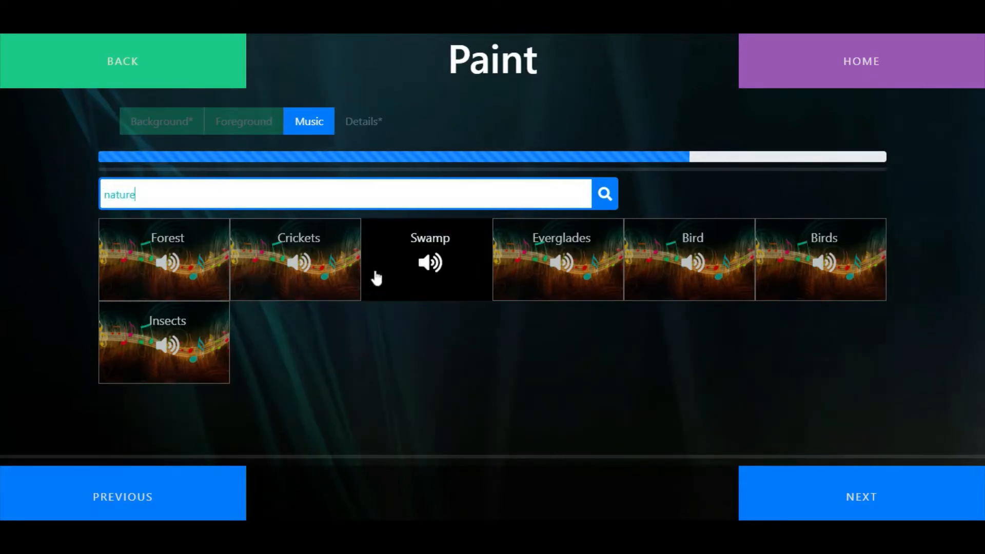
left_click(183, 275)
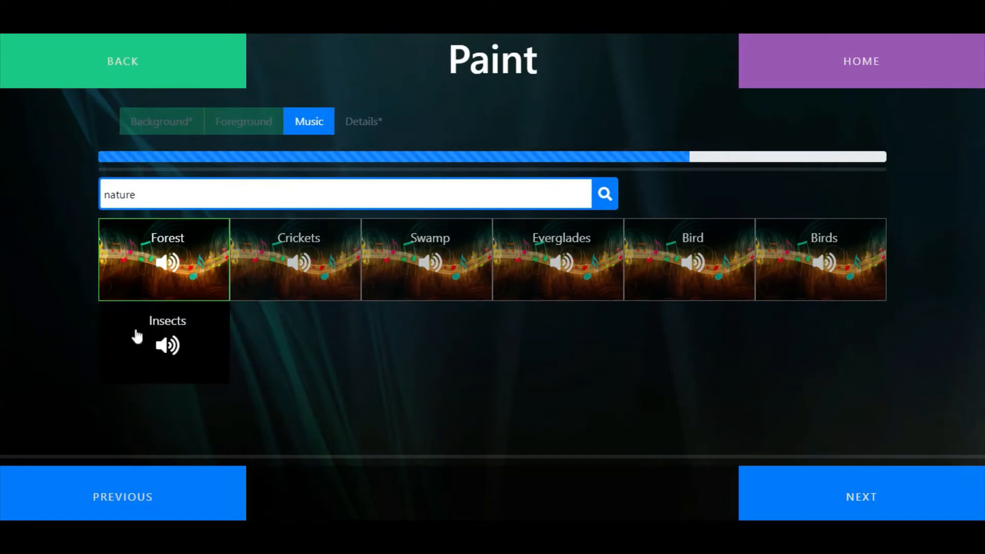
left_click(168, 336)
left_click(844, 495)
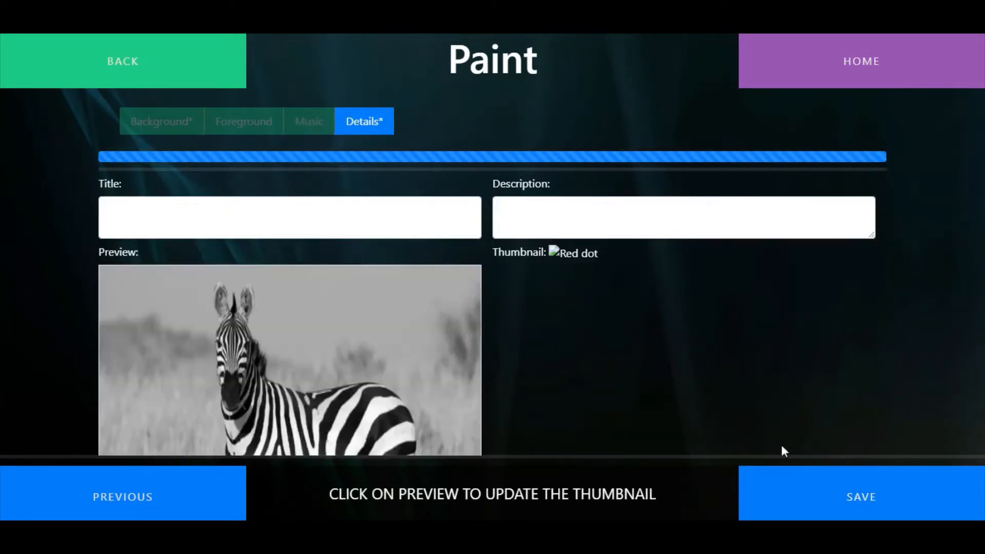
Frame the thumbnail on the zebra's head, title the activity "Zebra", describe it as "Colour in the image of the zebra" and save it.
left_click(458, 405)
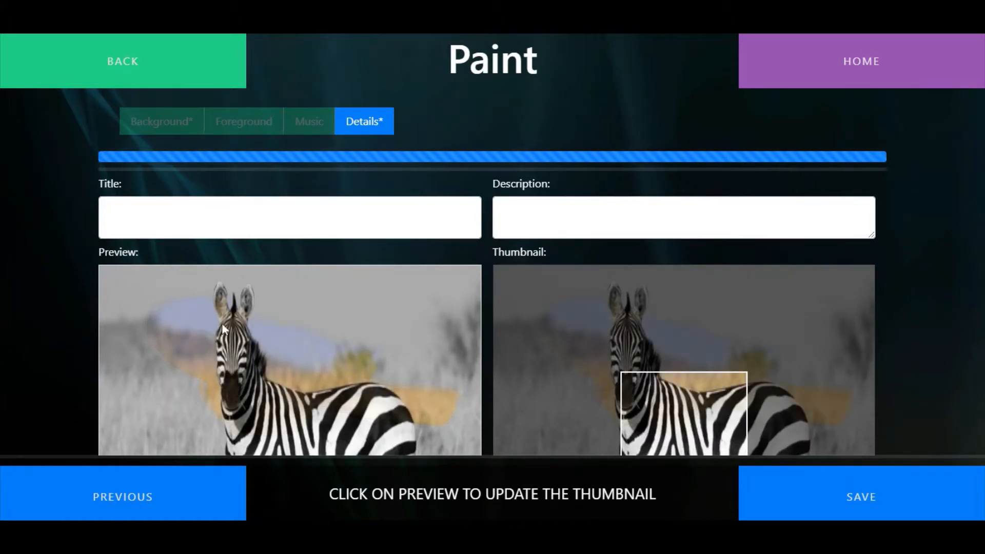
left_click_drag(659, 424, 699, 481)
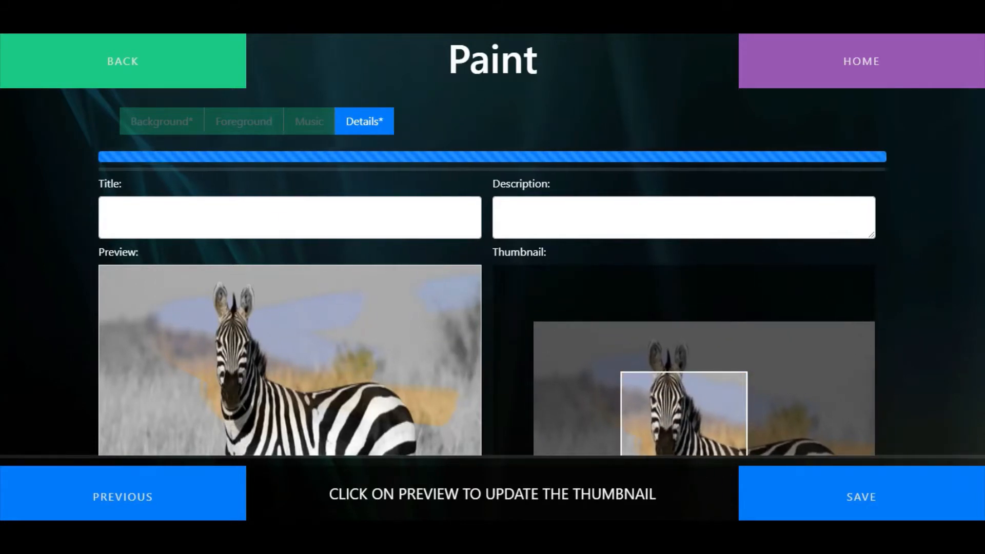
left_click(290, 217)
type("Ze")
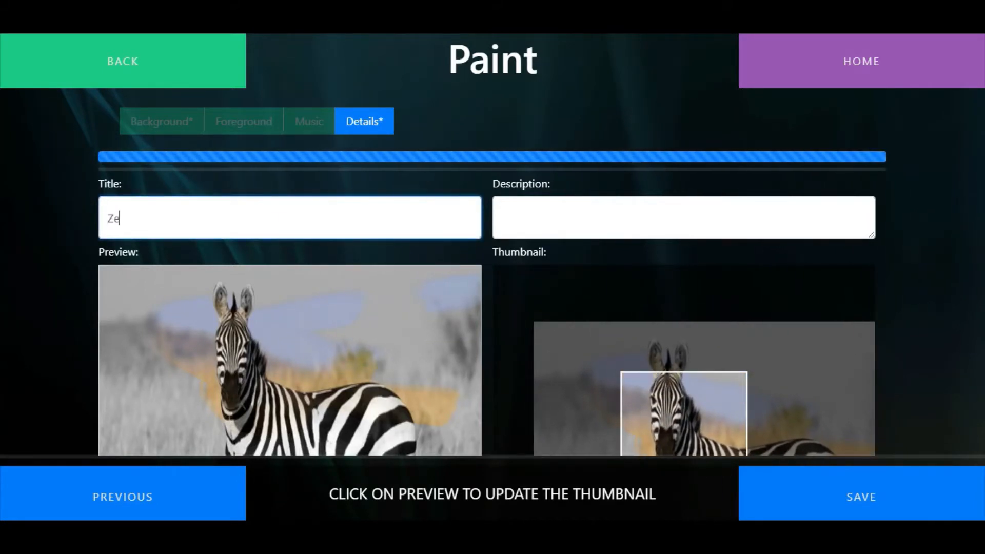
type("bra")
key("Tab")
type("Colo")
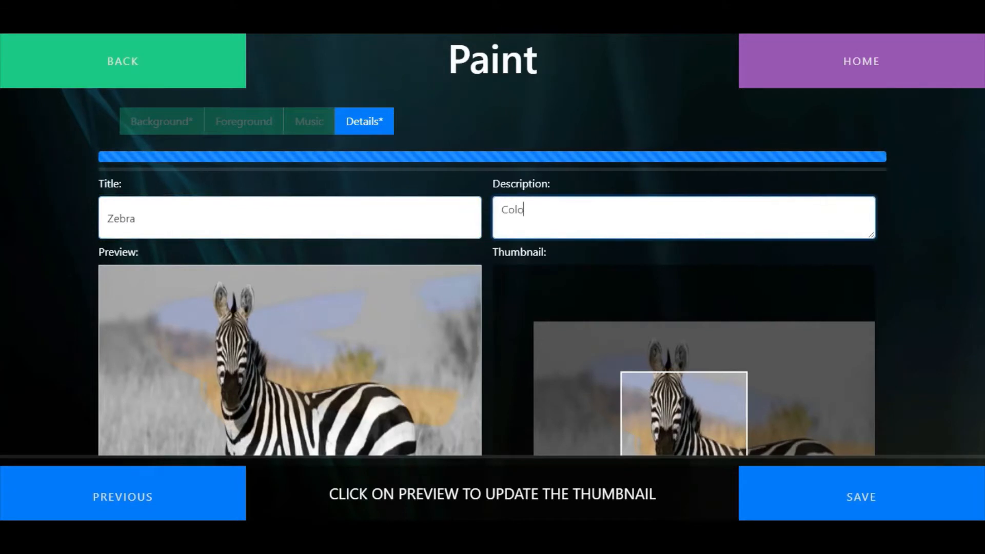
type("ur in the image o")
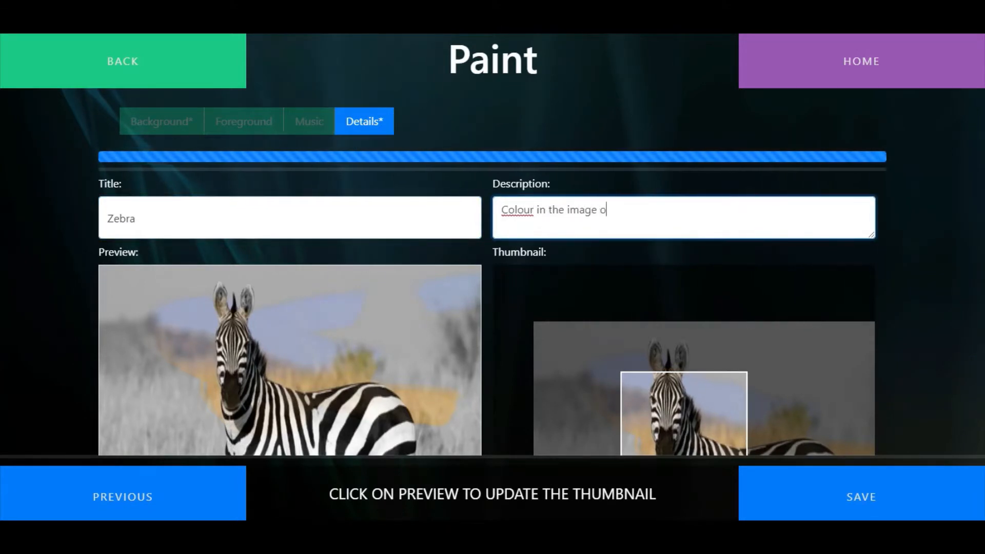
type("f the zebra")
left_click(863, 506)
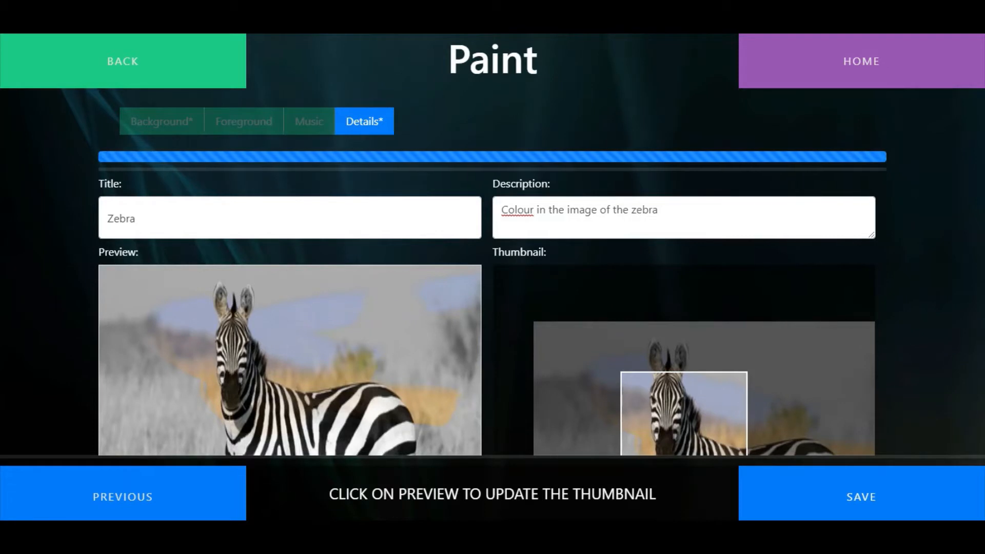
left_click(880, 501)
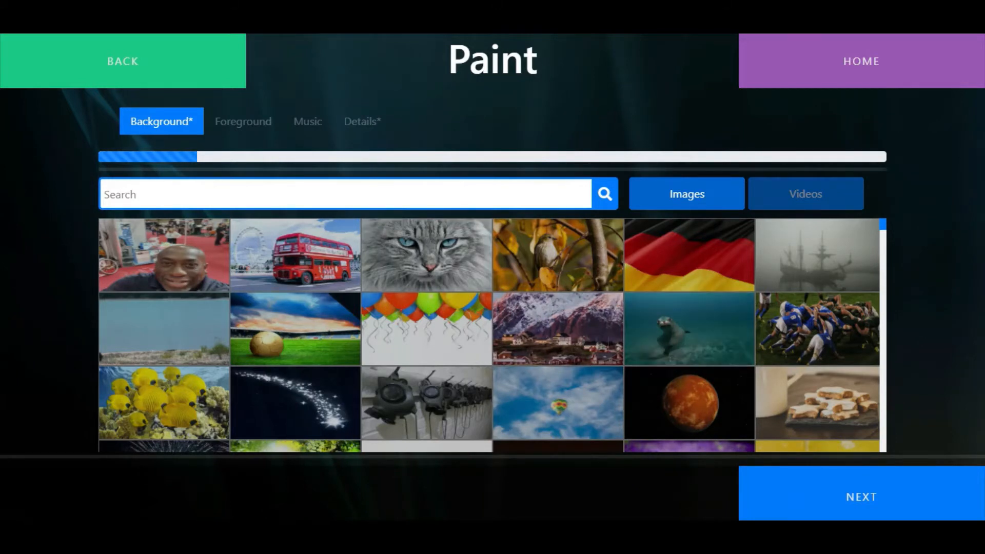
In the new Paint activity, search images for "car", set the cartoon red barn image as background, and continue to the foreground.
type("car")
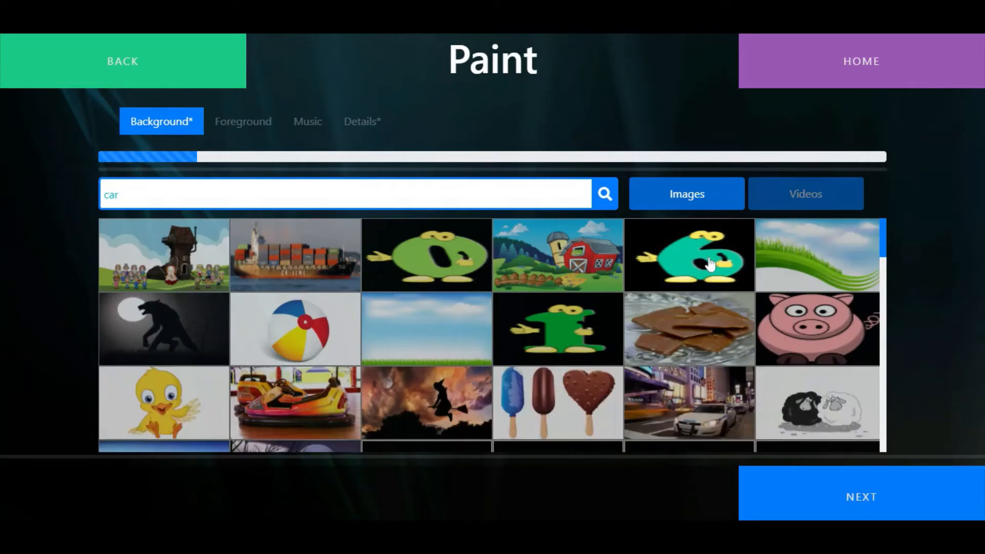
left_click(598, 269)
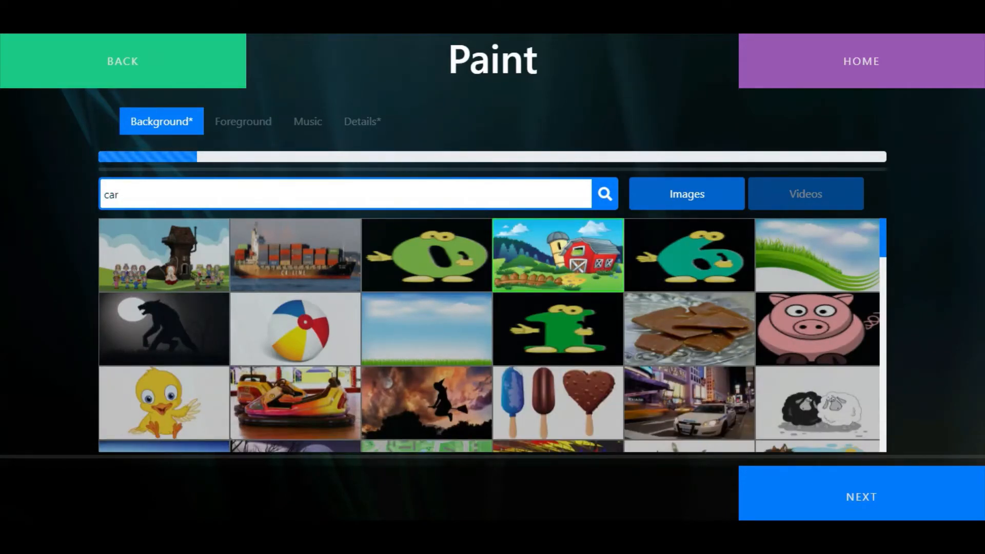
left_click(883, 499)
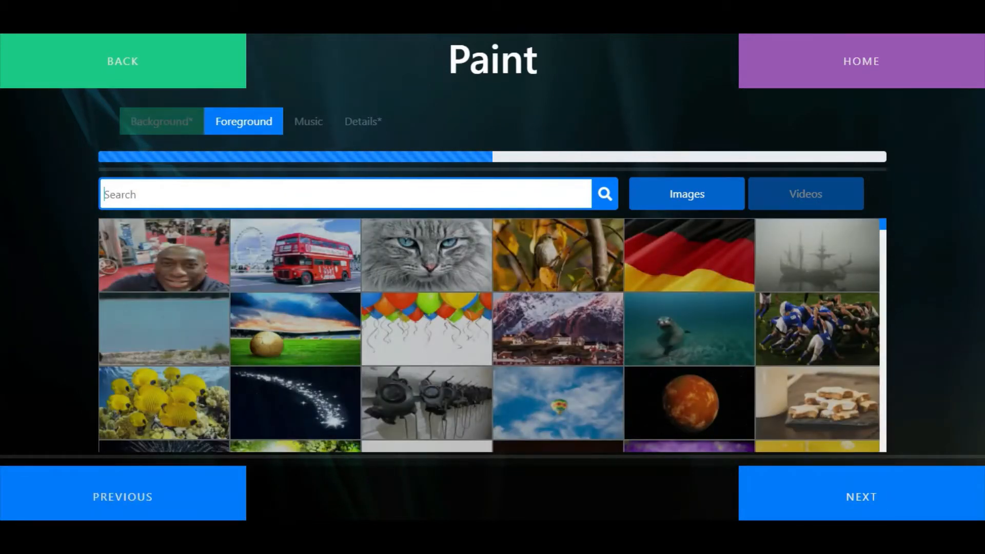
Search images for "farm", set the cartoon cows picture as the foreground, and continue to the music selection.
type("farm")
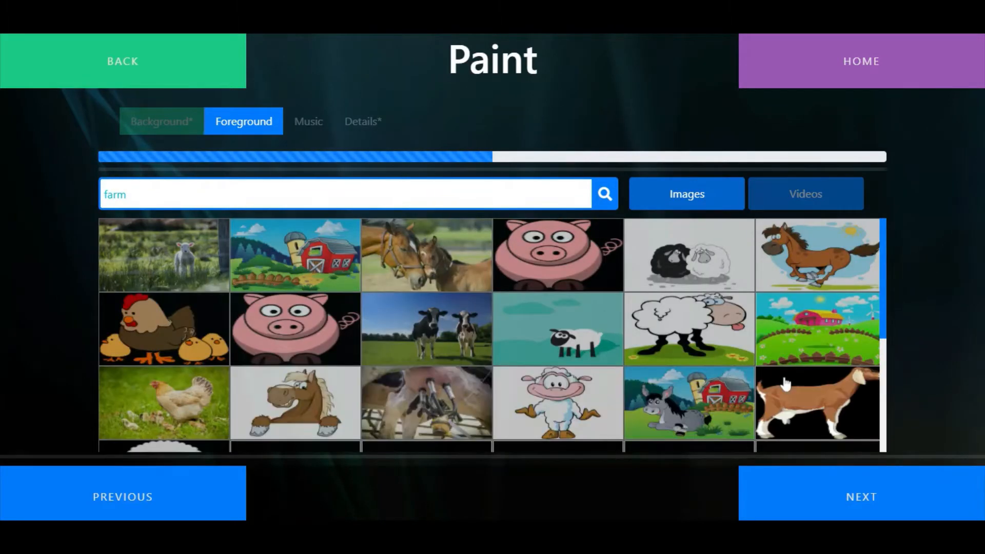
scroll(783, 384, "down", 3)
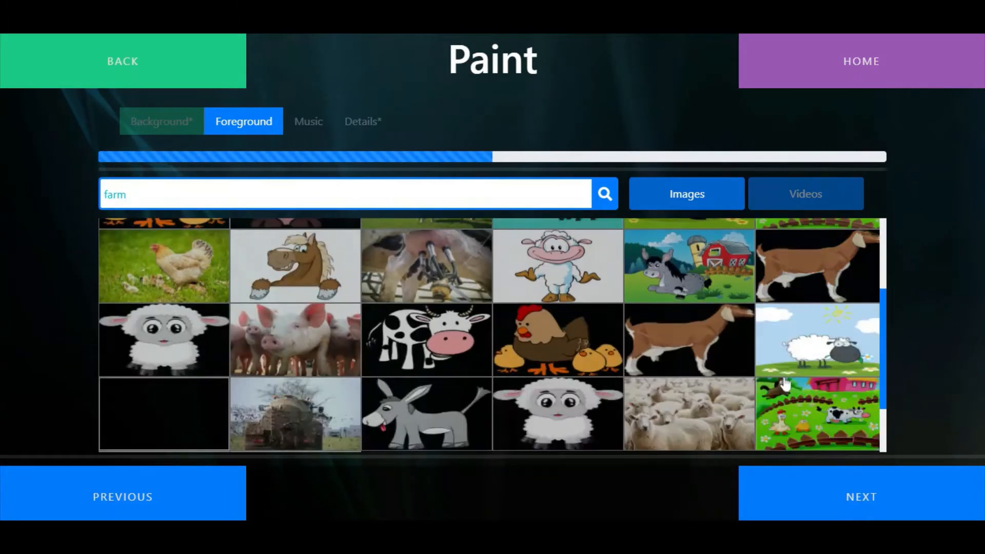
scroll(784, 384, "up", 3)
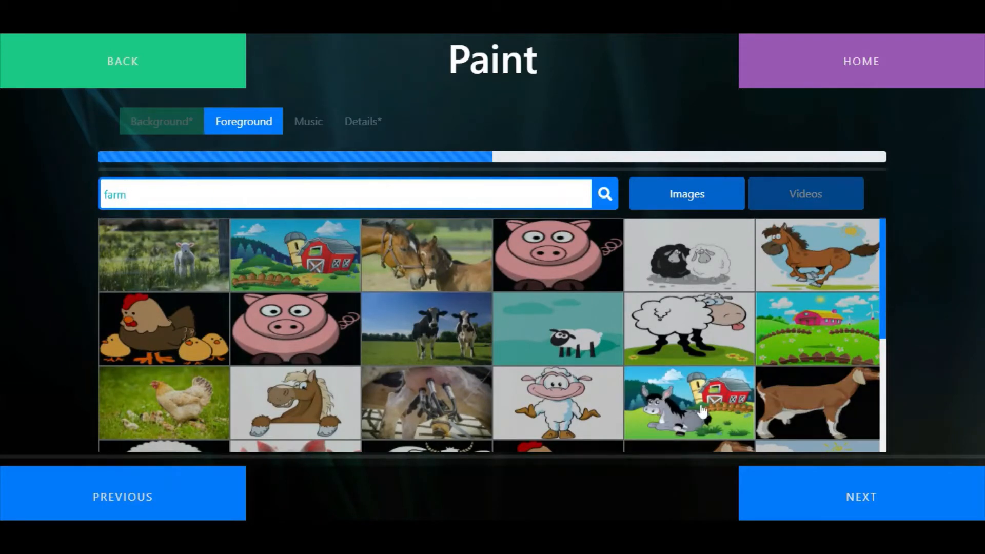
scroll(702, 410, "down", 3)
scroll(700, 409, "down", 3)
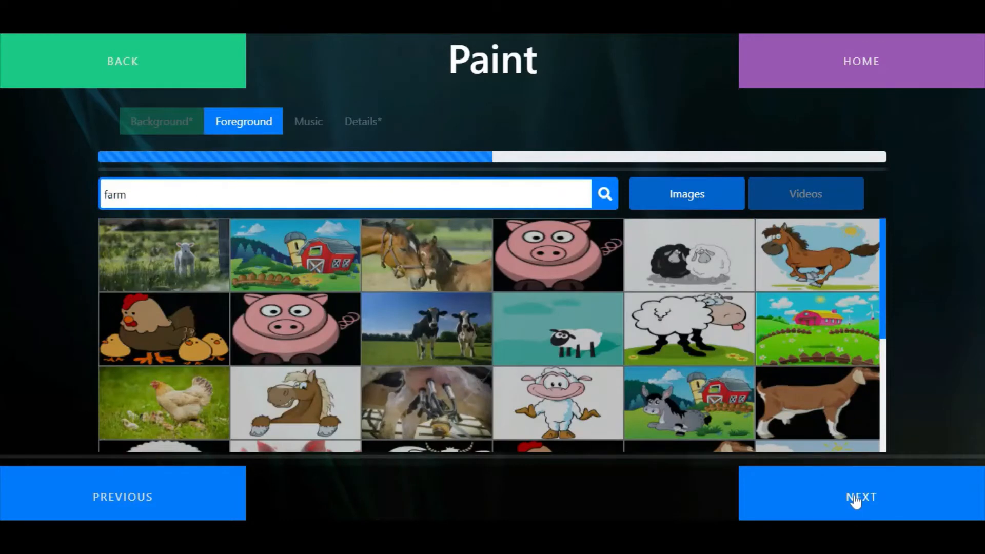
left_click(853, 501)
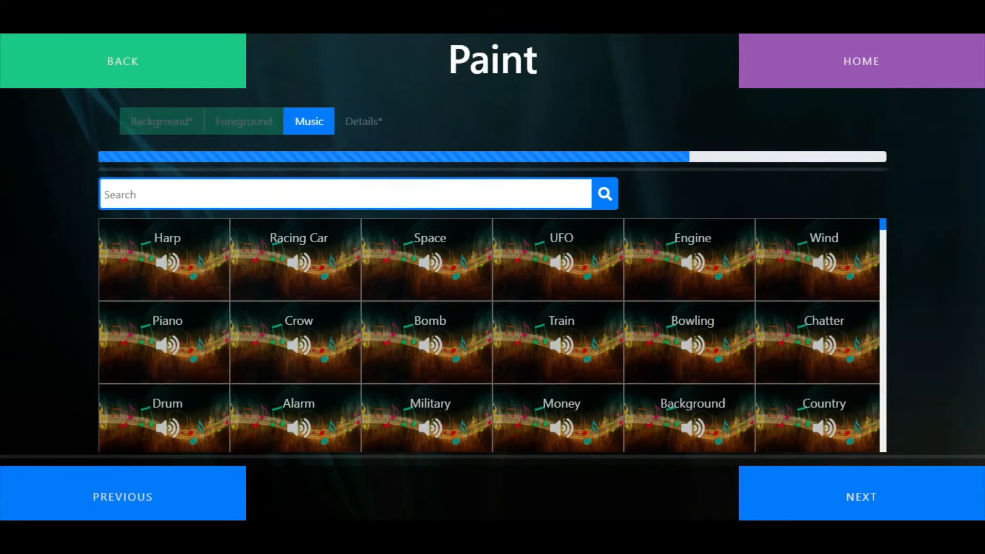
Search the music for "cow", select the Cow sound, and continue to the details.
type("cows")
key("BackSpace")
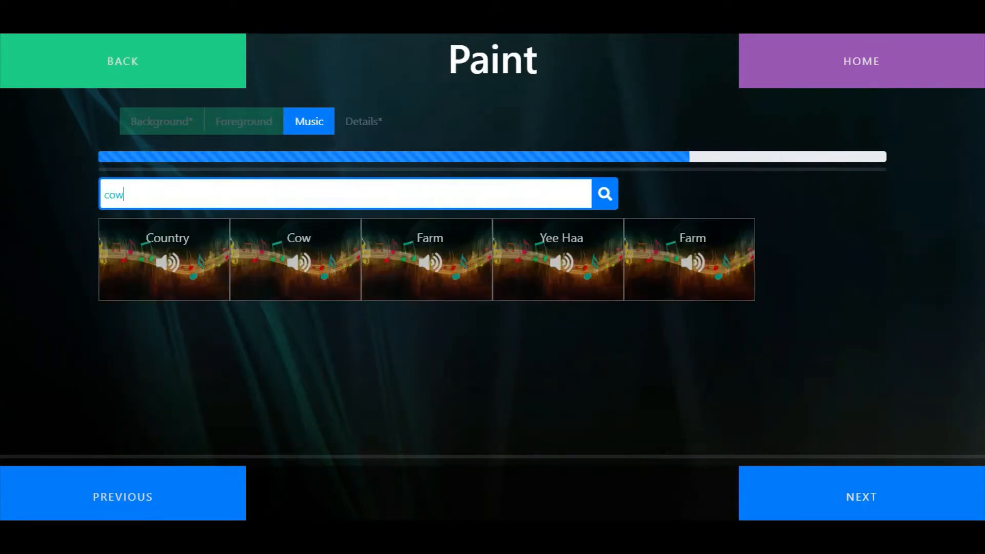
left_click(302, 265)
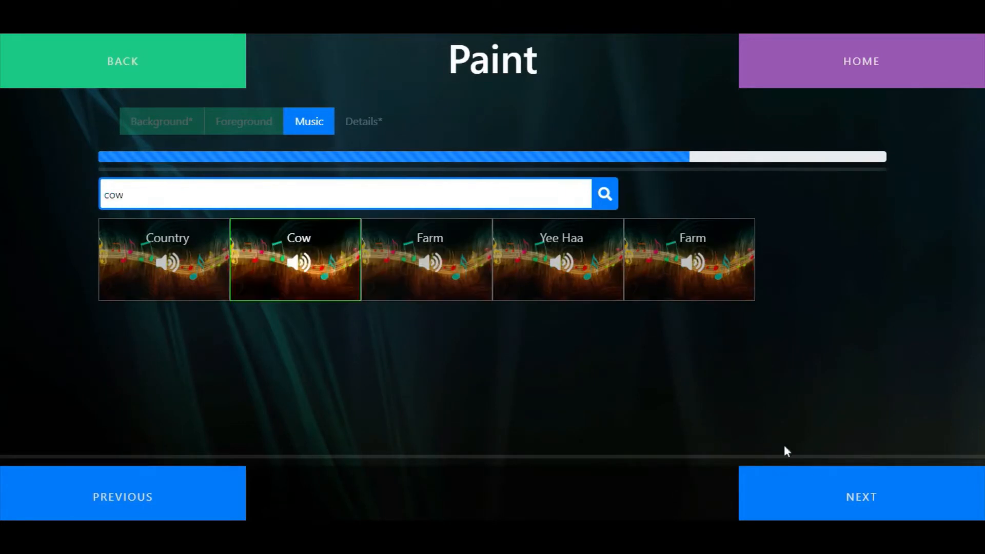
left_click(860, 497)
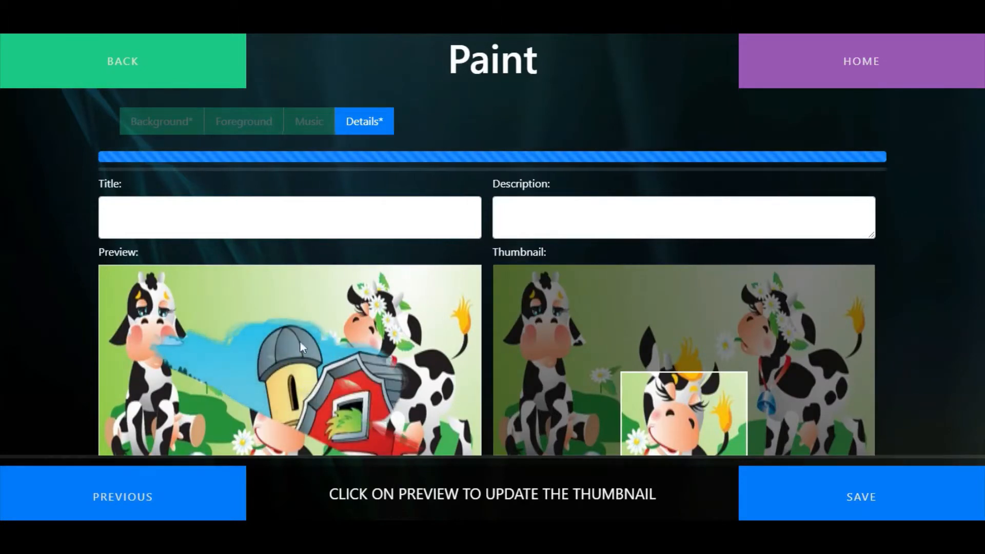
Update the thumbnail from the wiped preview, title the activity "Farm", describe it as "Wipe the cows to see the barnyard" and save it.
left_click(278, 319)
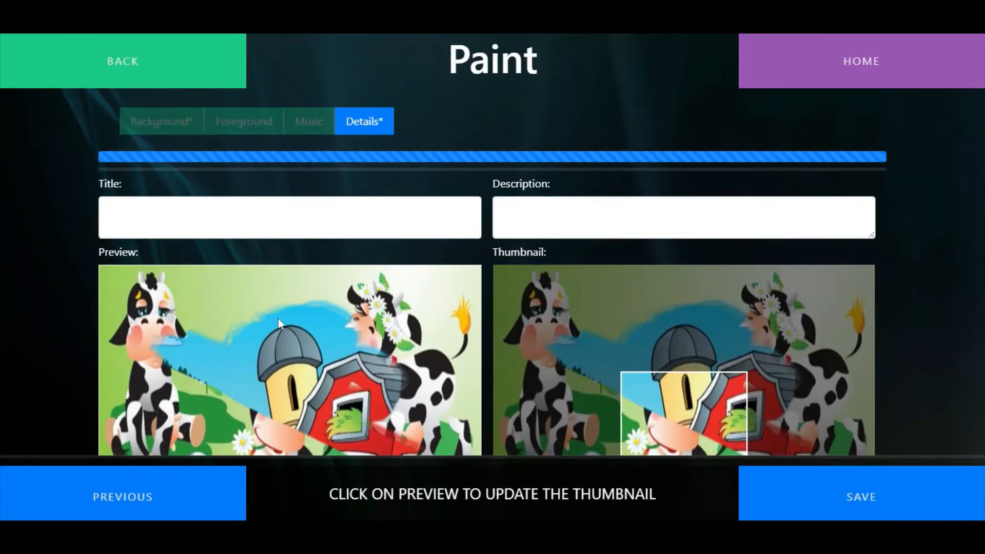
left_click(268, 220)
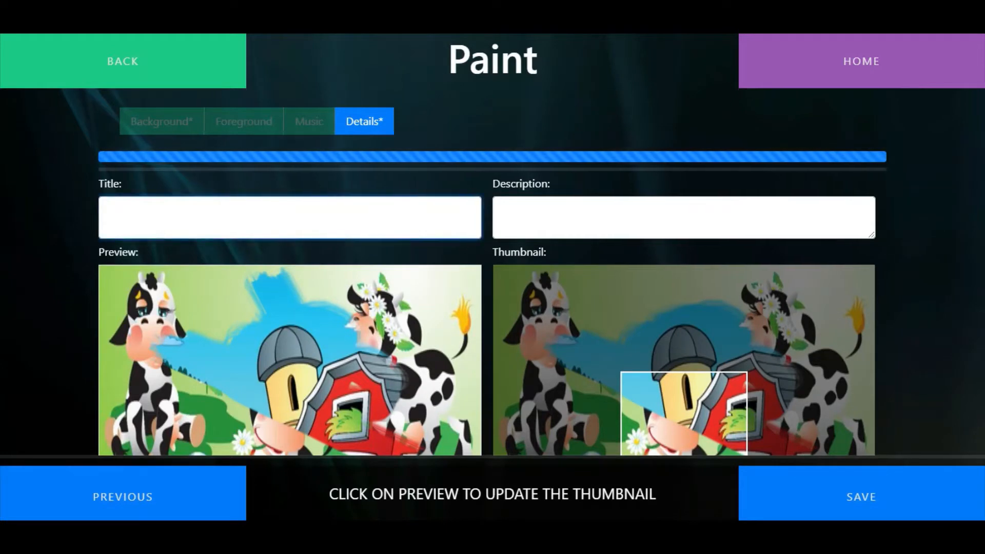
type("Farm")
key("Tab")
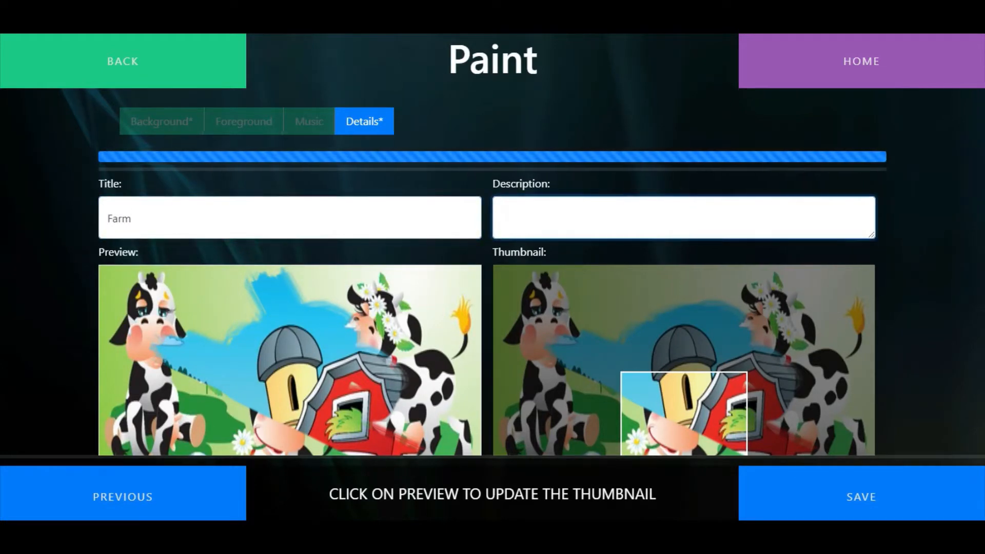
type("Wipe the cows to see the")
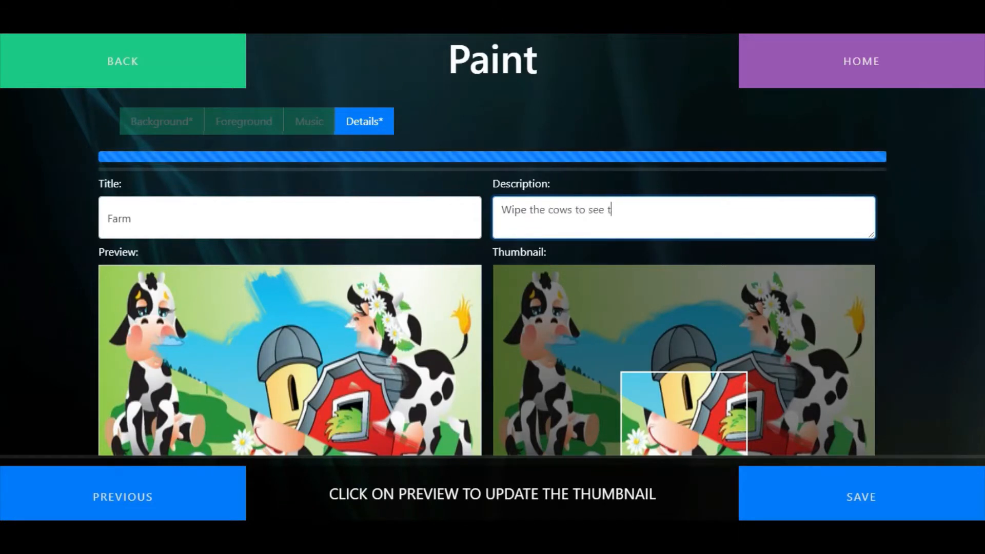
type(" barnyard")
left_click(863, 506)
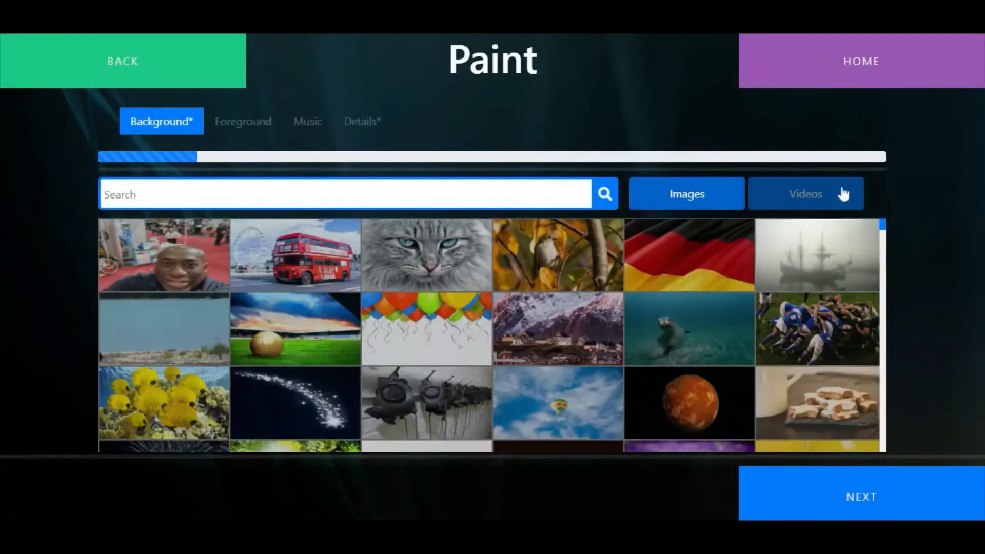
Set the airplane video as the next Paint activity's background and continue to the foreground selection.
left_click(816, 193)
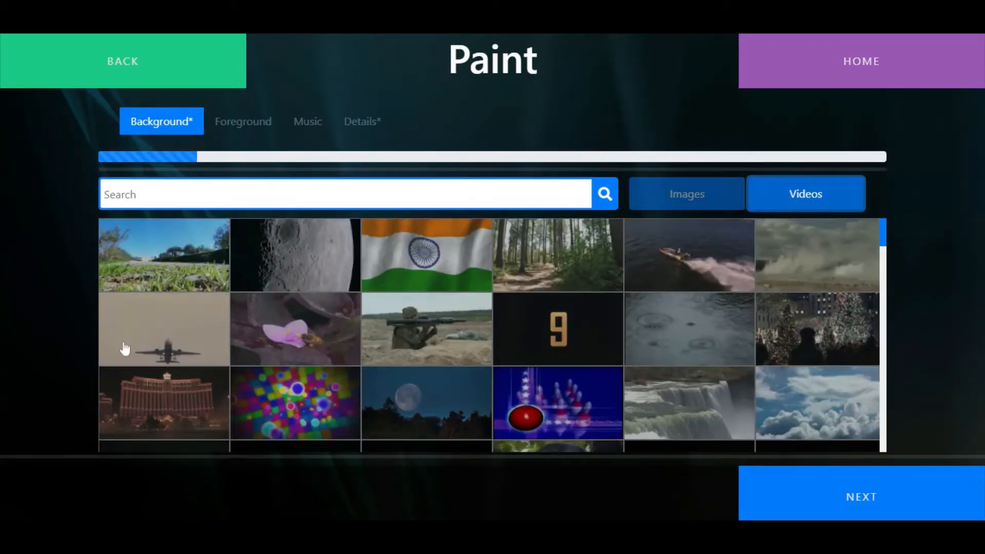
left_click(189, 332)
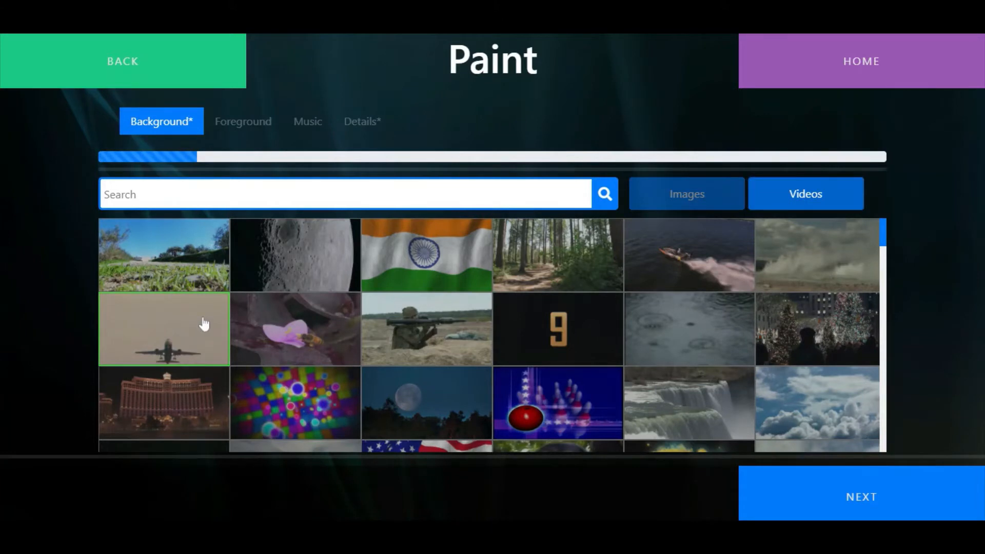
left_click(844, 505)
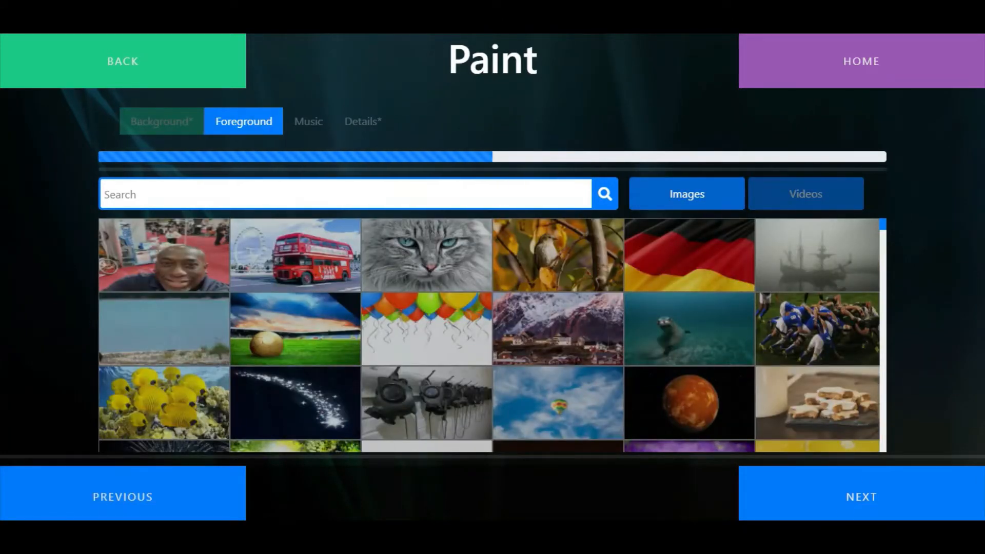
Search images for "plane", set the pilot image as the foreground, and continue past the music selection to the details.
type("plane")
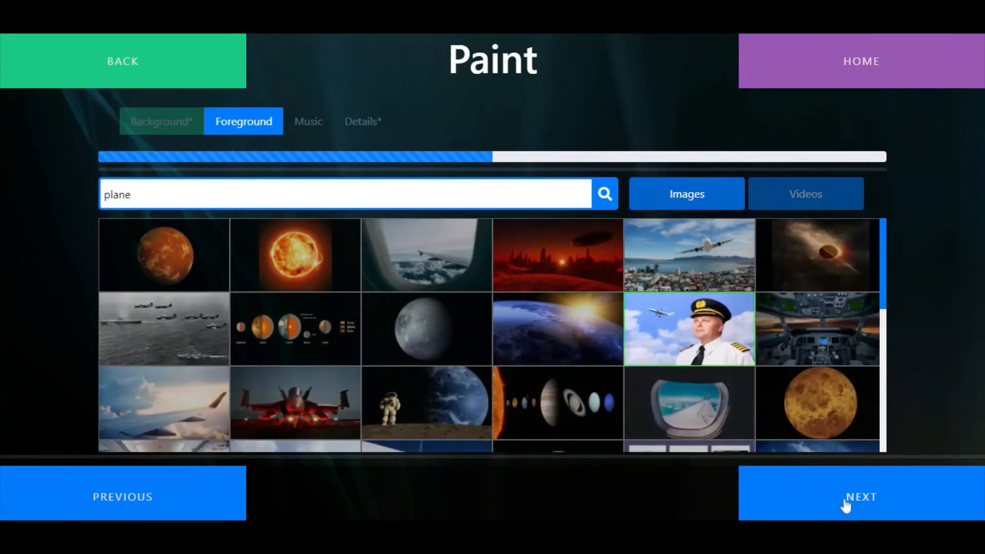
left_click(845, 505)
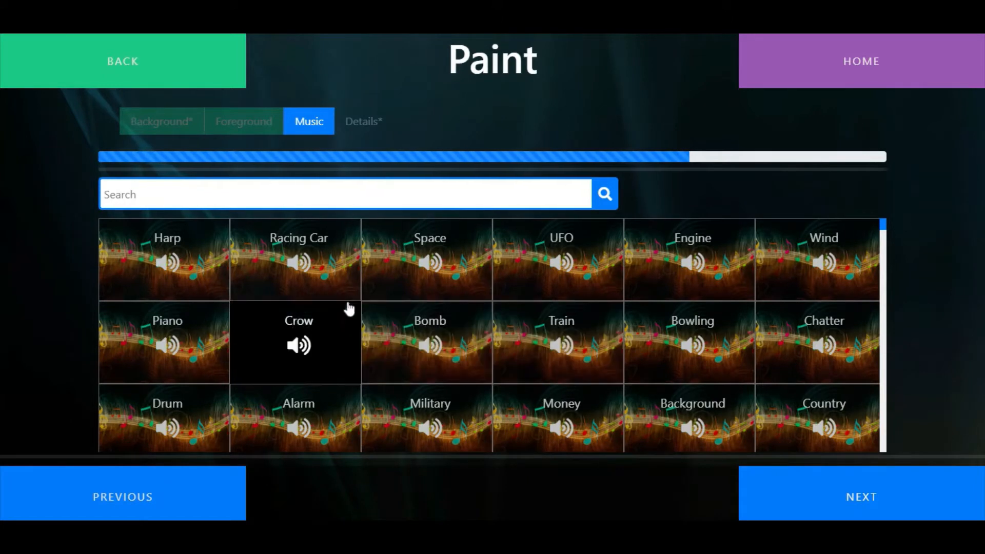
left_click(861, 494)
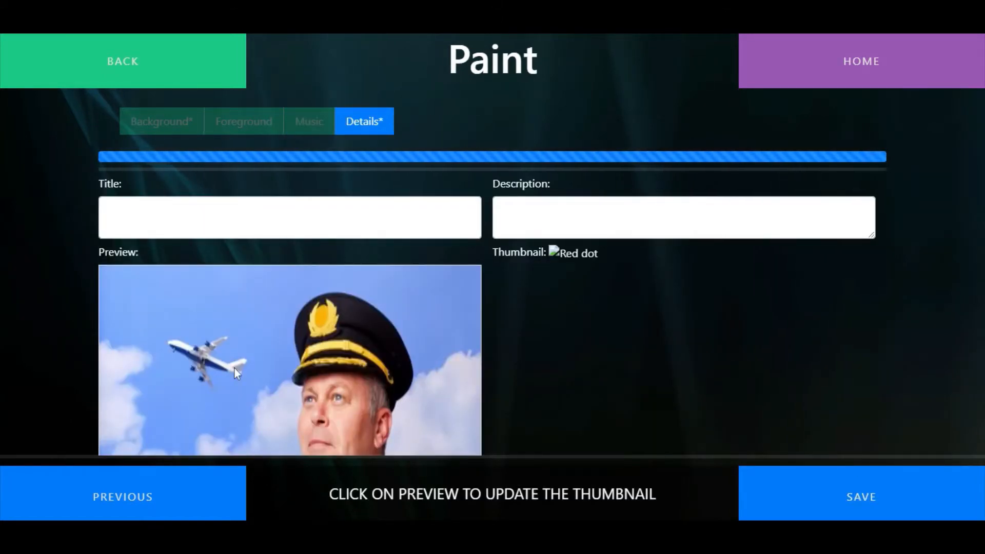
Title the activity "Plane", describe it as "Wipe over the image of the captain to play the video", update its thumbnail and save it.
left_click(235, 368)
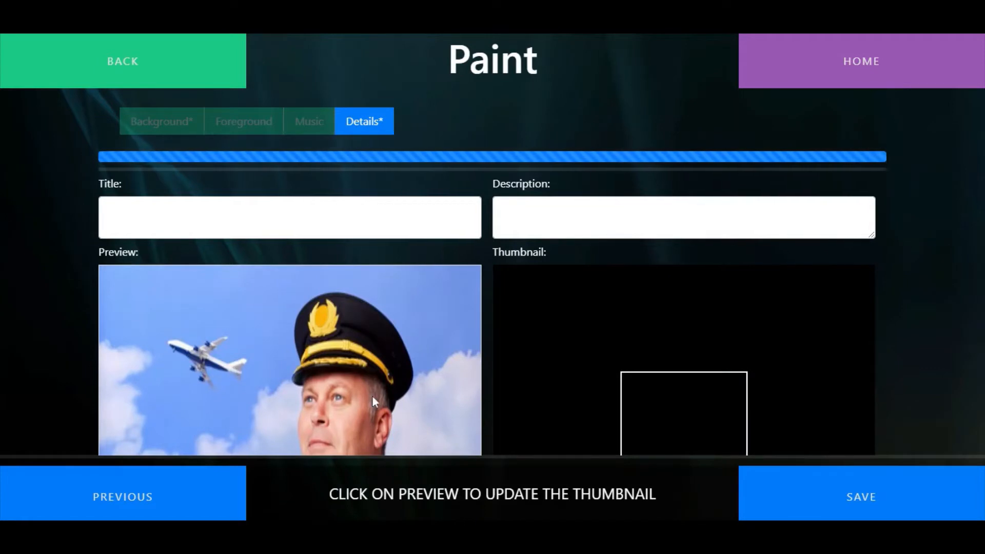
left_click(256, 218)
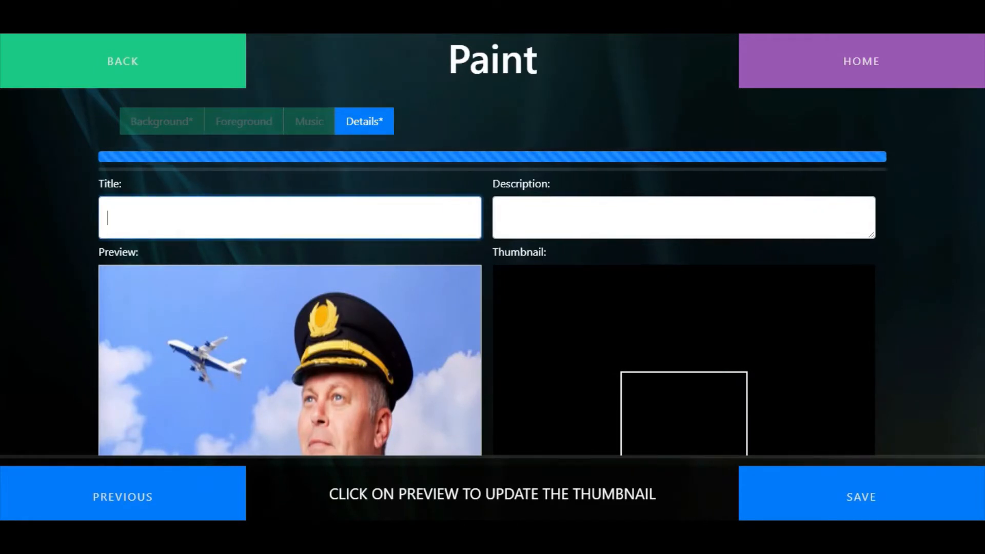
type("Plane")
key("Tab")
type("Wip")
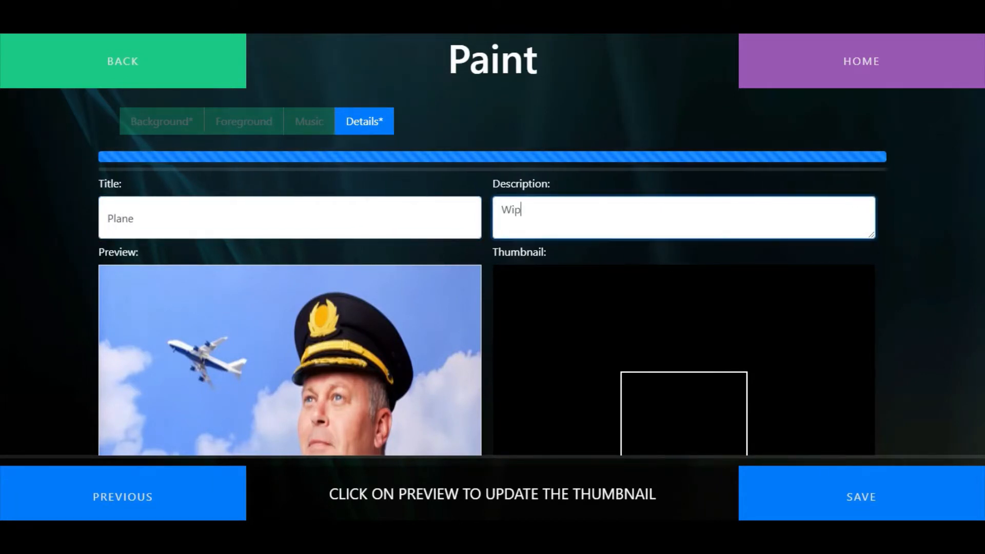
type("e over the image of the captin")
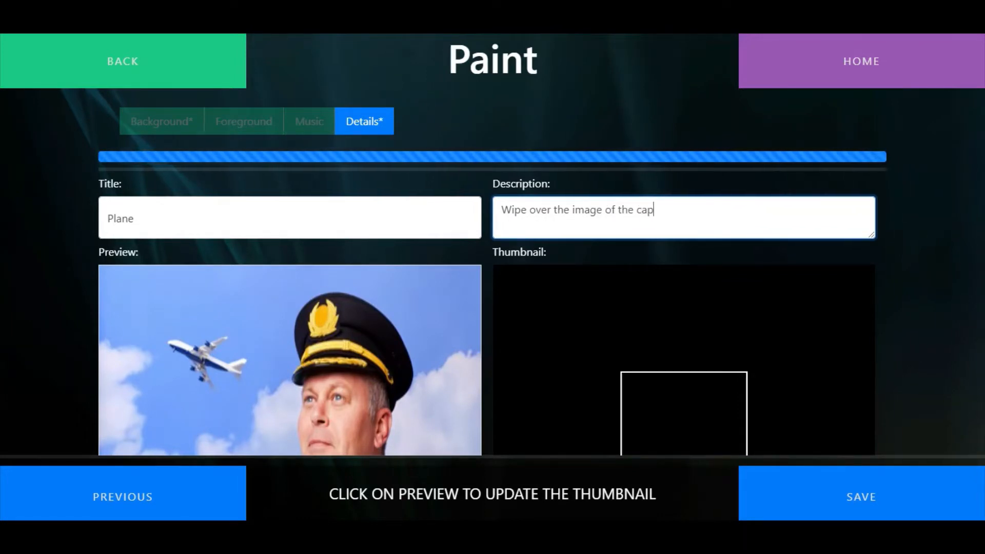
key("BackSpace")
key("BackSpace")
key("BackSpace")
type("ain to p")
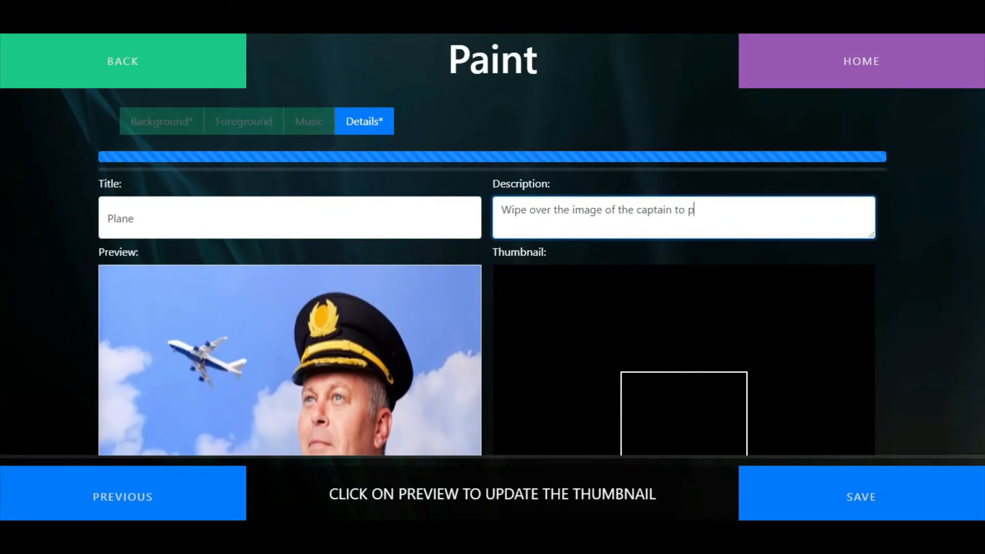
type("lay the video")
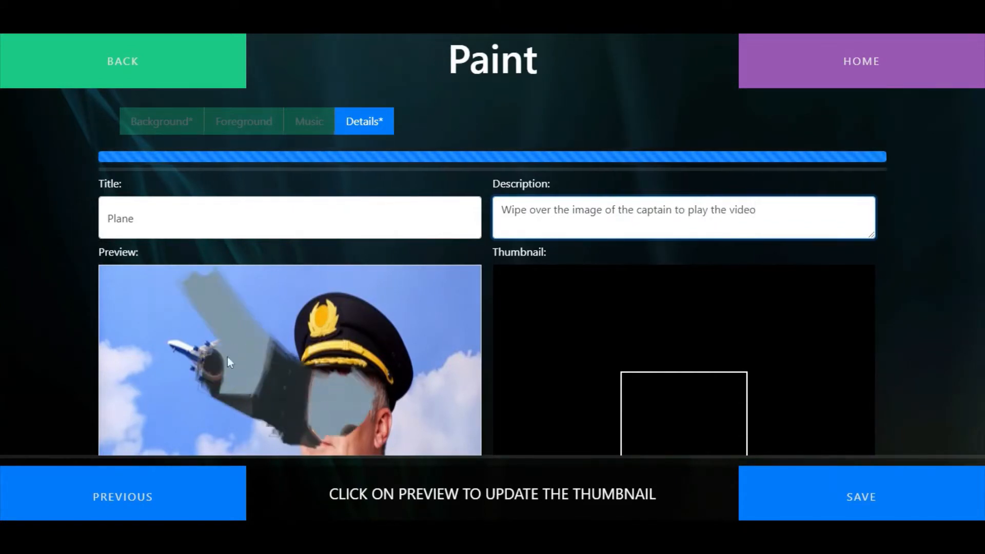
left_click(318, 325)
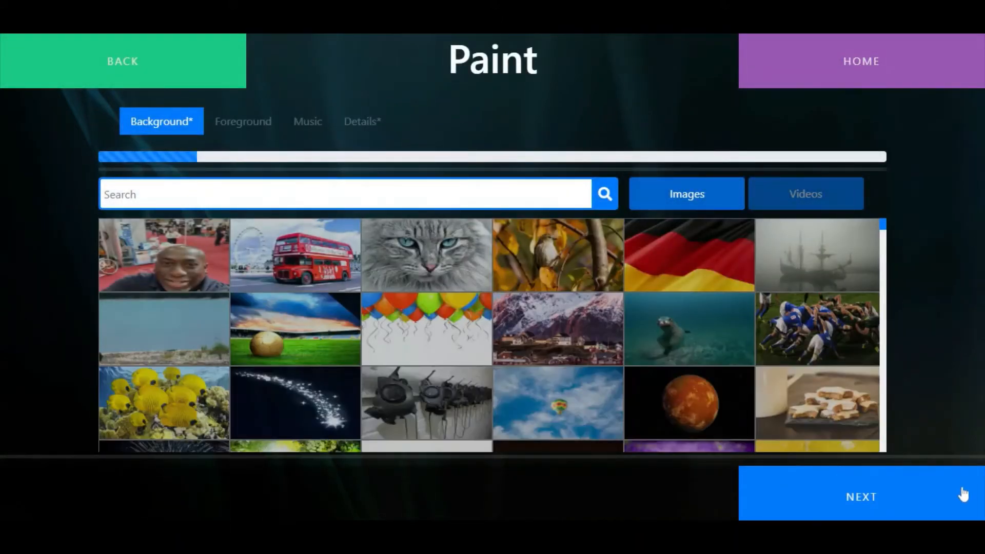
Return to the home page and start creating a new activity of type Boing.
left_click(871, 81)
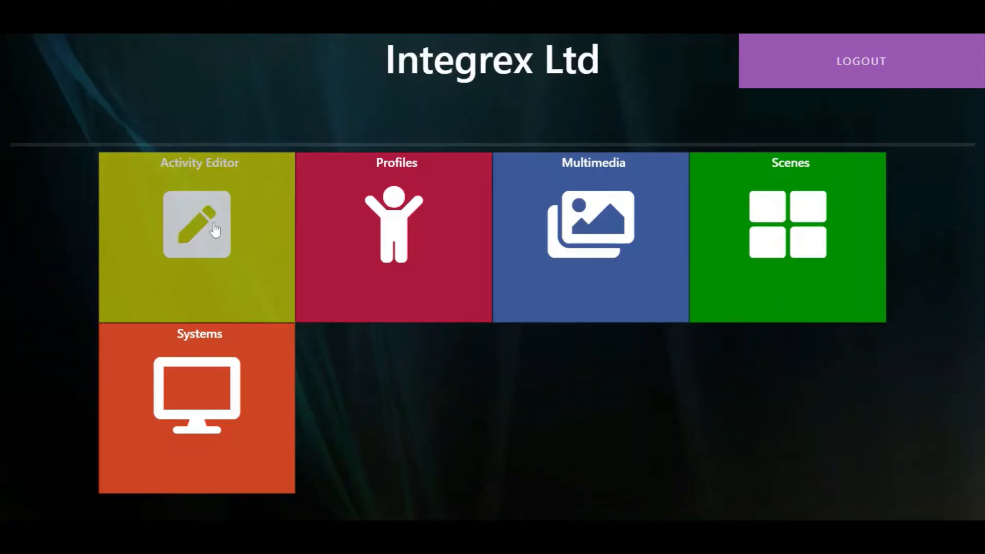
left_click(215, 230)
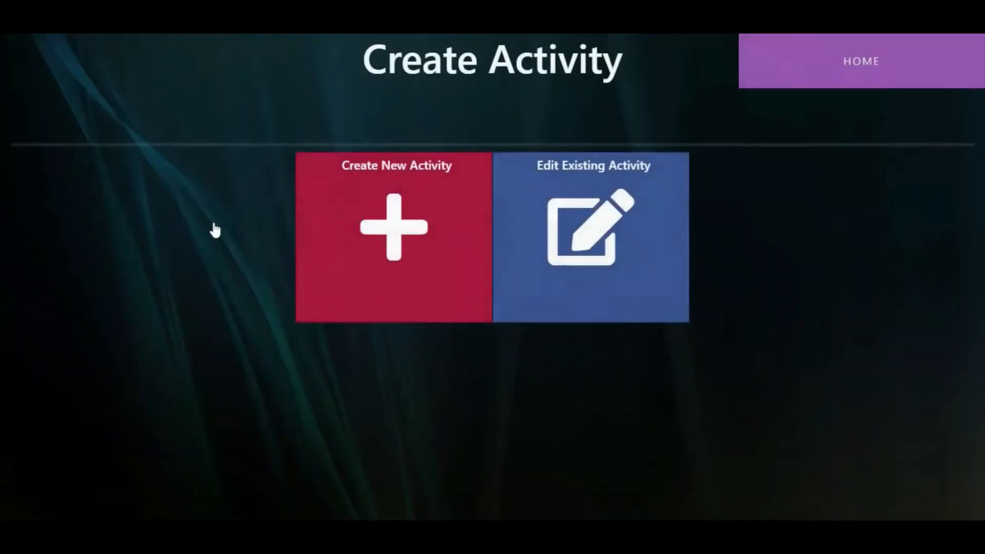
left_click(384, 242)
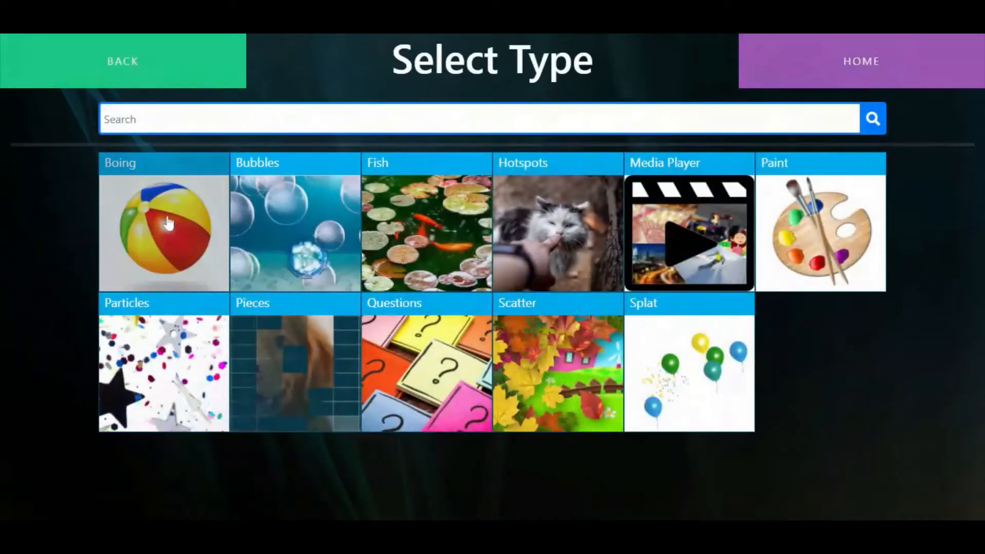
left_click(135, 213)
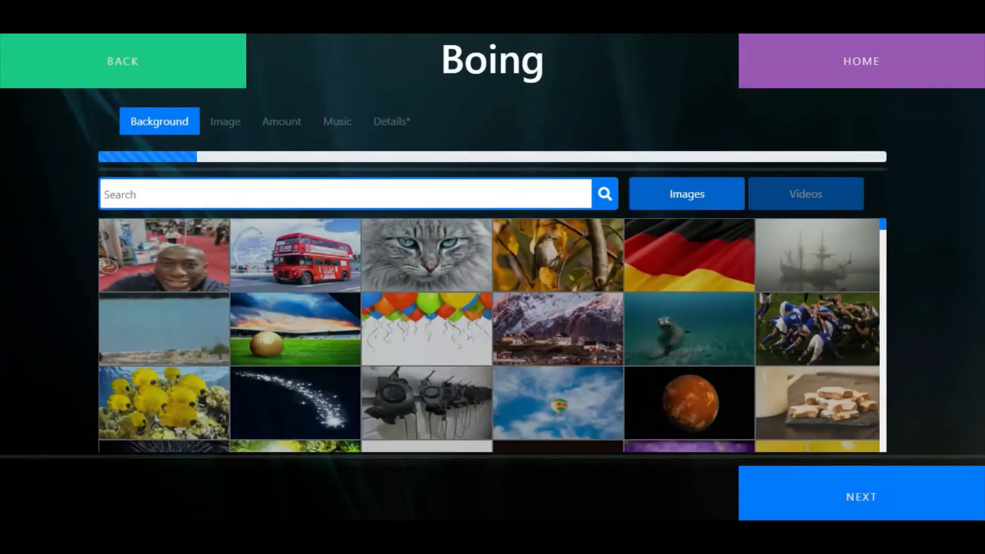
Search backgrounds for "halloween", set the moonlit haunted castle image, and choose the orange pumpkin faces image pack.
type("halloween")
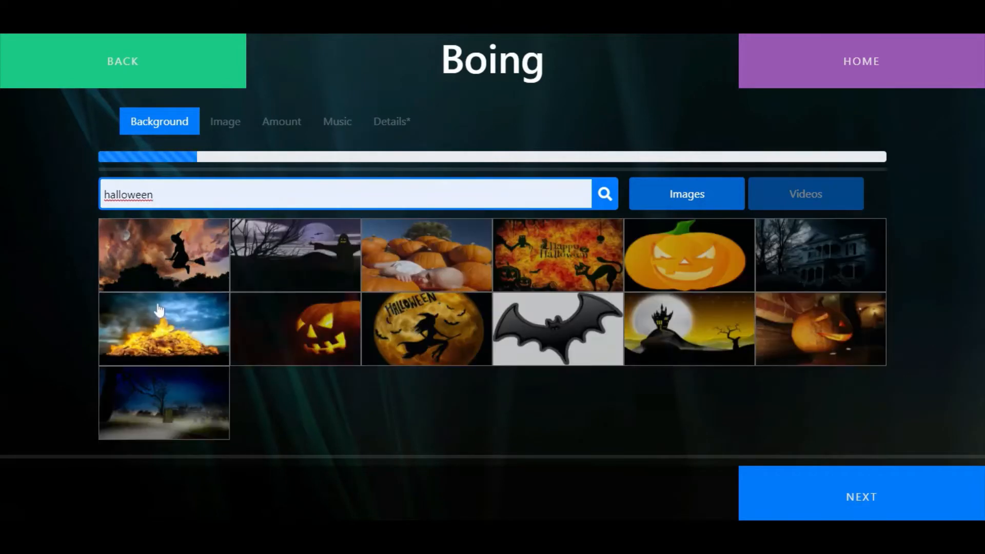
left_click(896, 497)
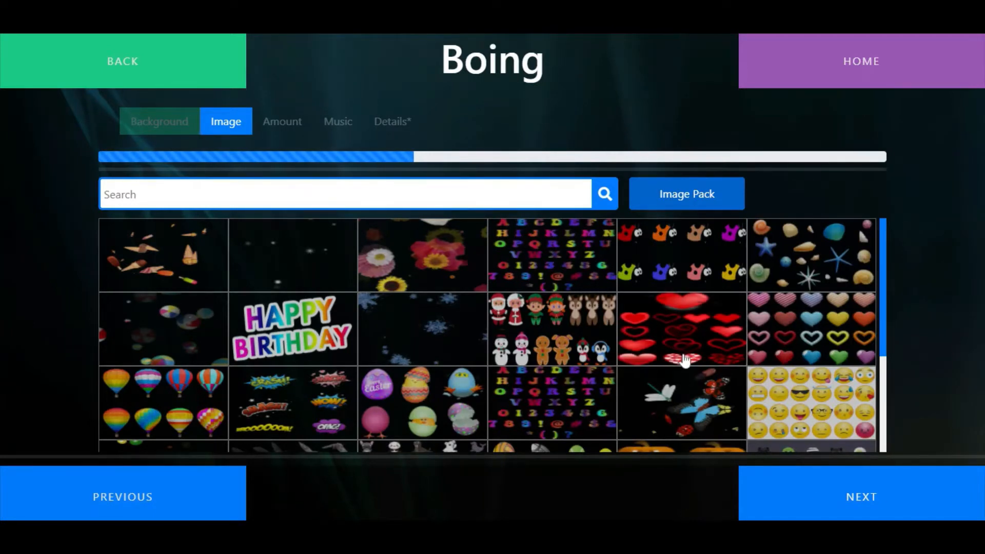
scroll(685, 356, "down", 1)
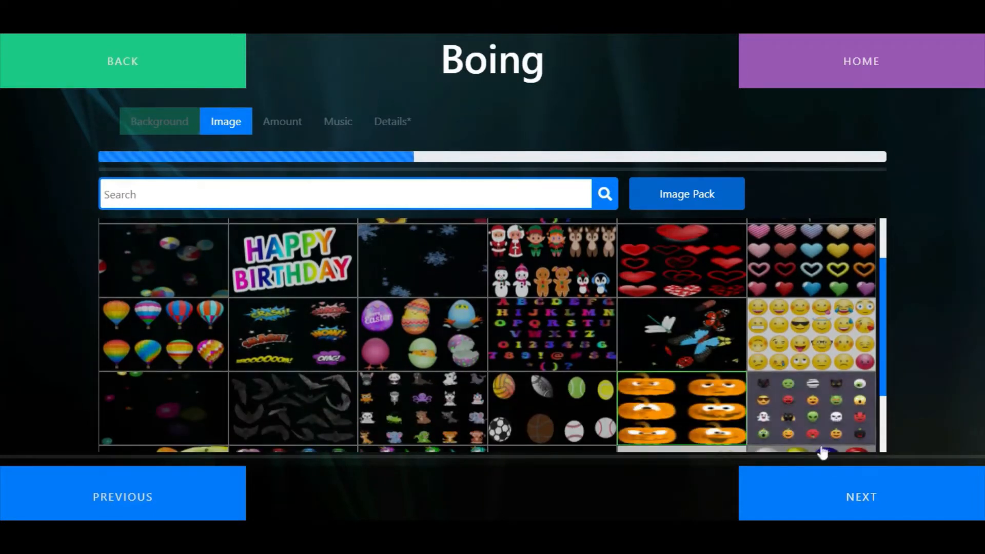
left_click(873, 500)
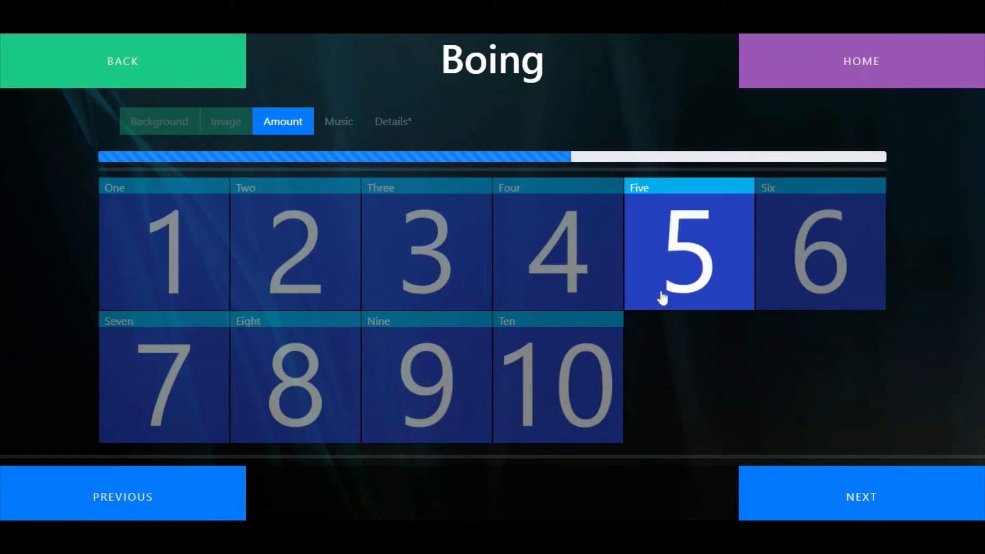
Set the amount to Four, select the Haunted sound from a "halloween" music search, and continue to the details.
left_click(508, 251)
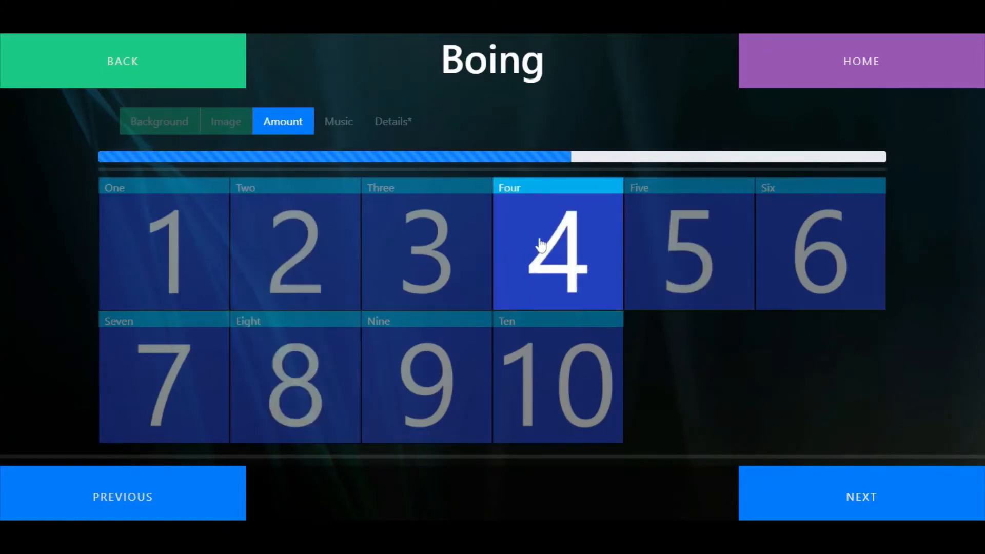
left_click(874, 493)
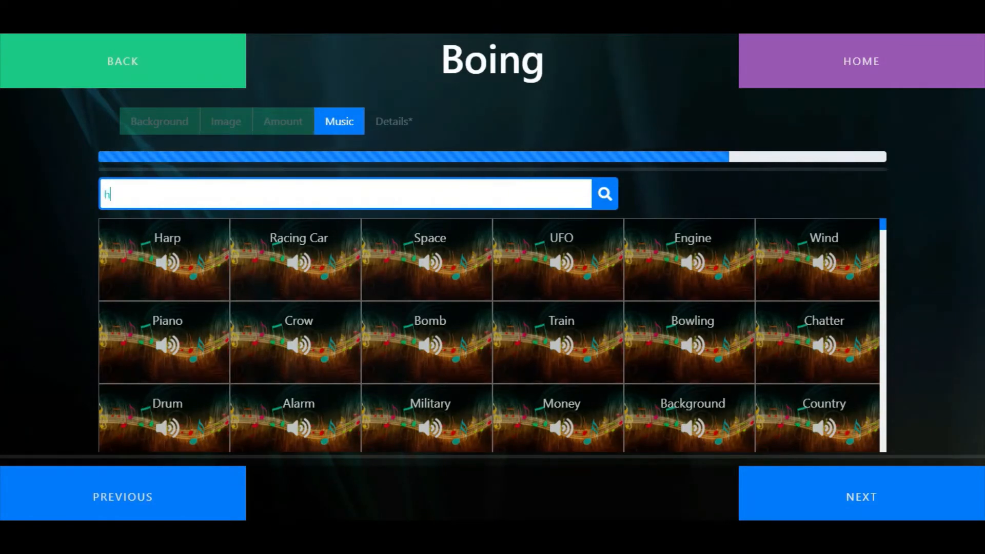
type("alloween")
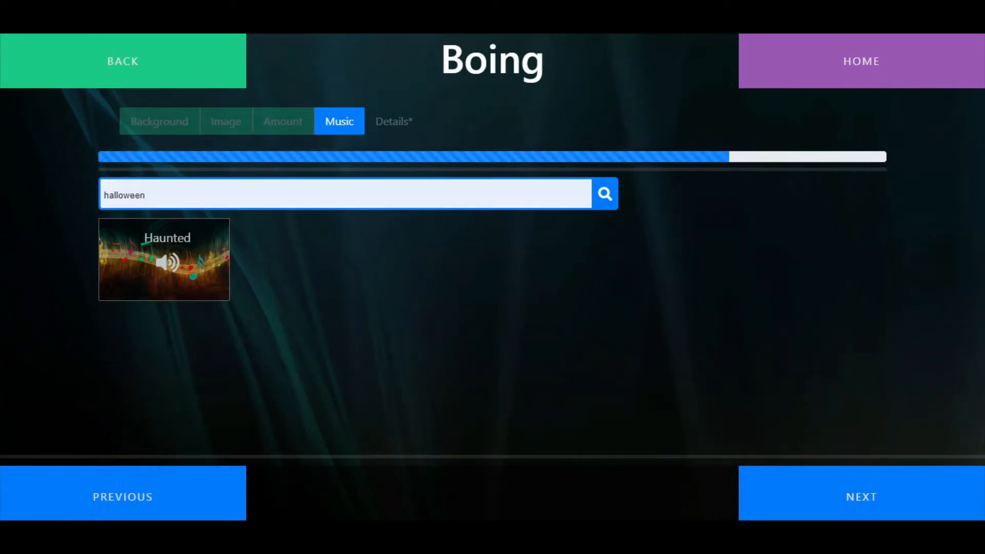
left_click(188, 277)
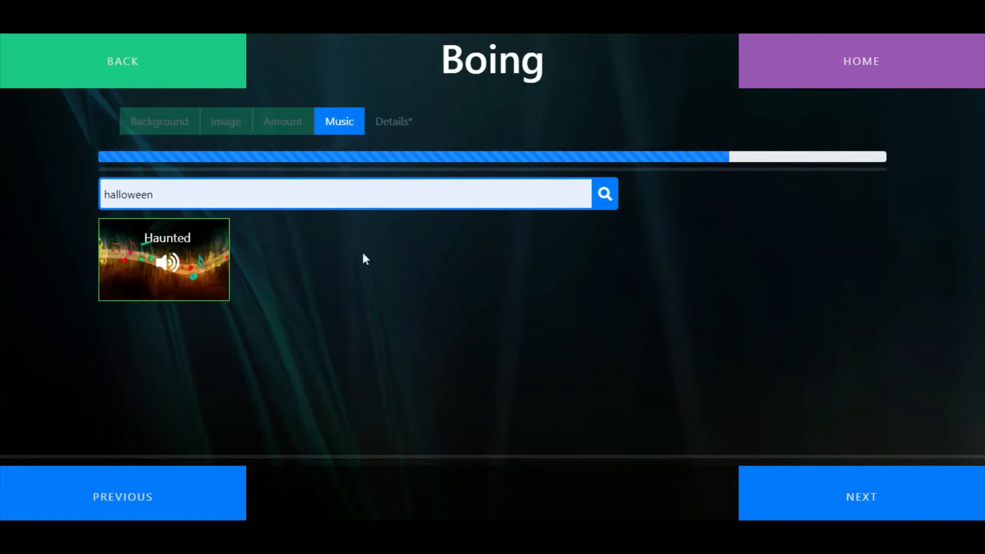
left_click(863, 483)
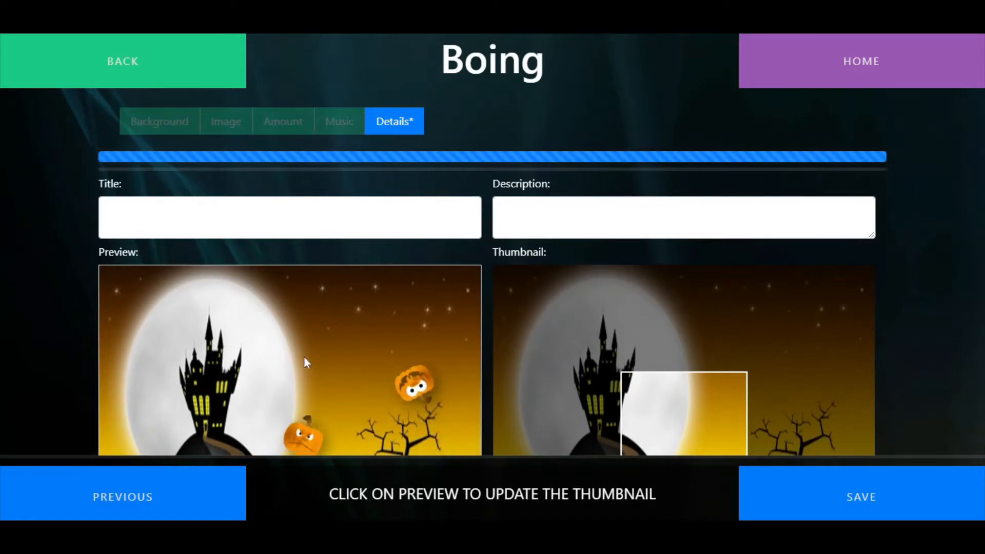
Capture the thumbnail from the preview, reposition it in the crop frame, and title the activity "Pumpkins".
left_click(343, 347)
left_click_drag(560, 371, 490, 406)
left_click(349, 218)
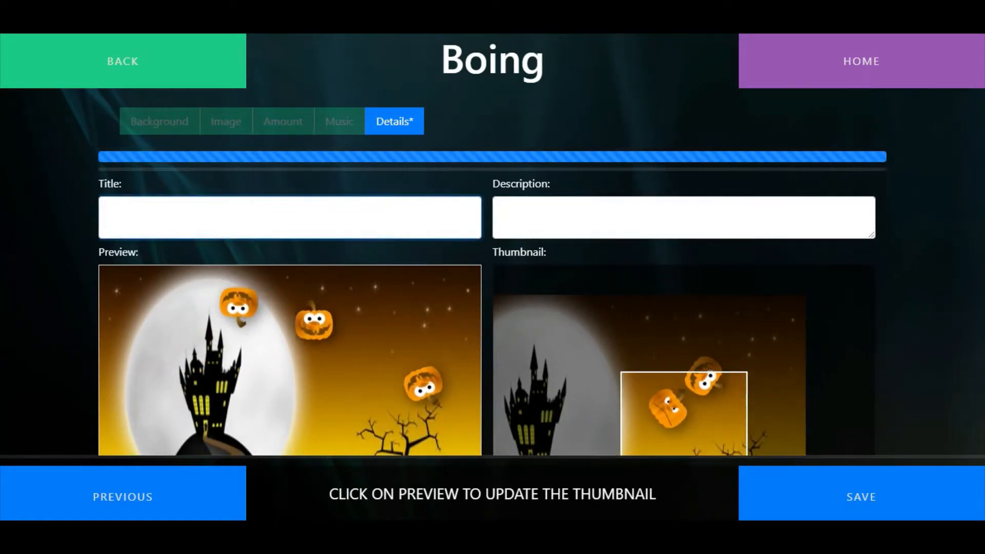
type("Pumpkin")
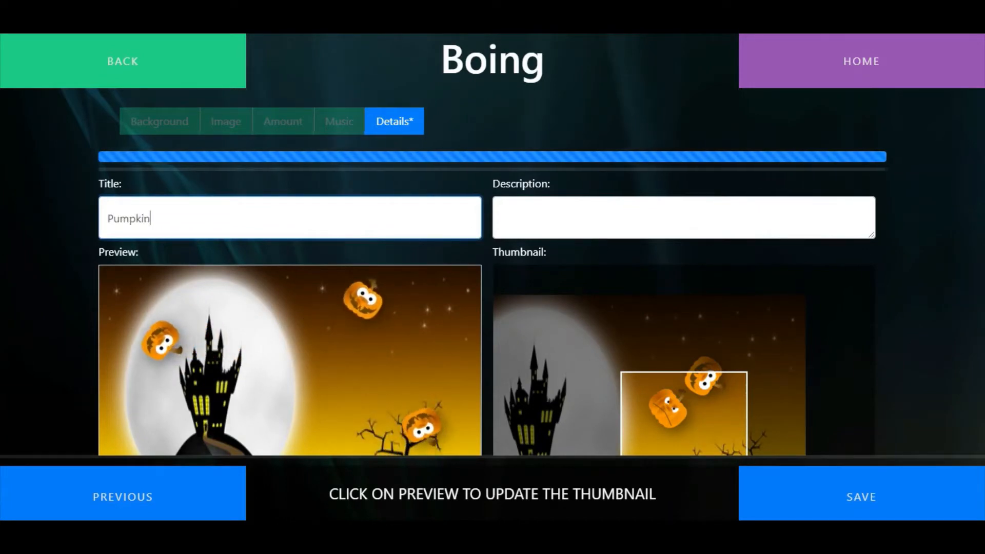
type("s")
key("Tab")
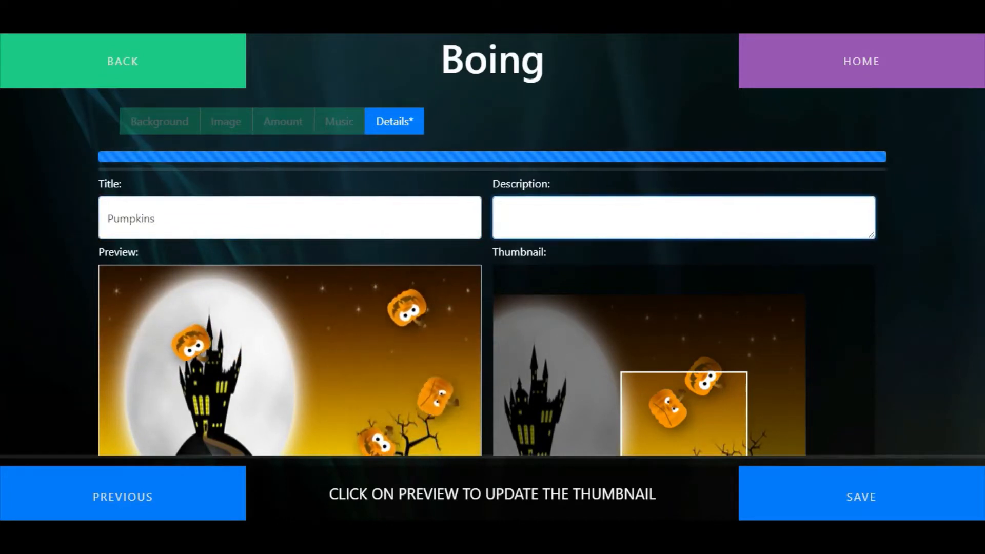
Describe the activity as "Bounce the Pumpkins across the haunted picture" and save it.
type("Boun")
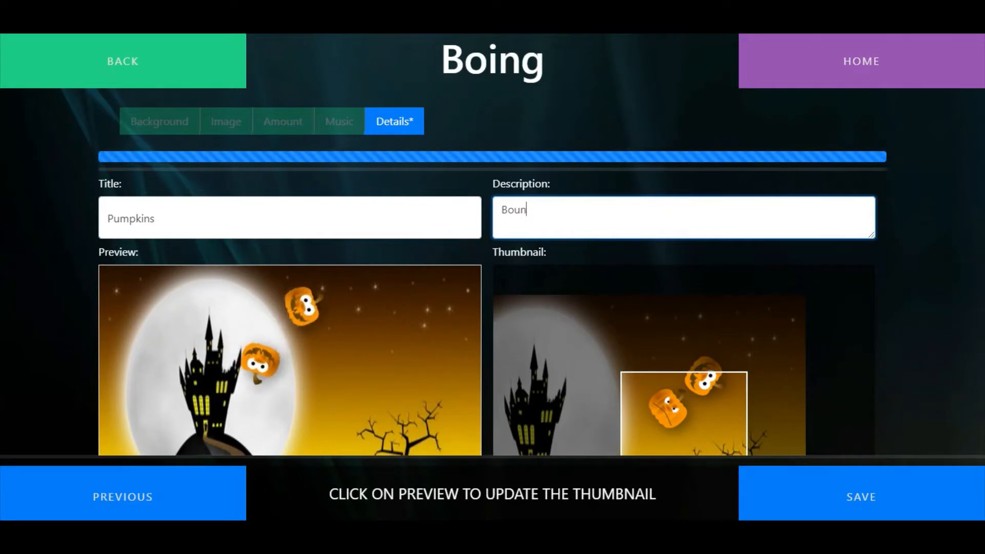
type("ce the ")
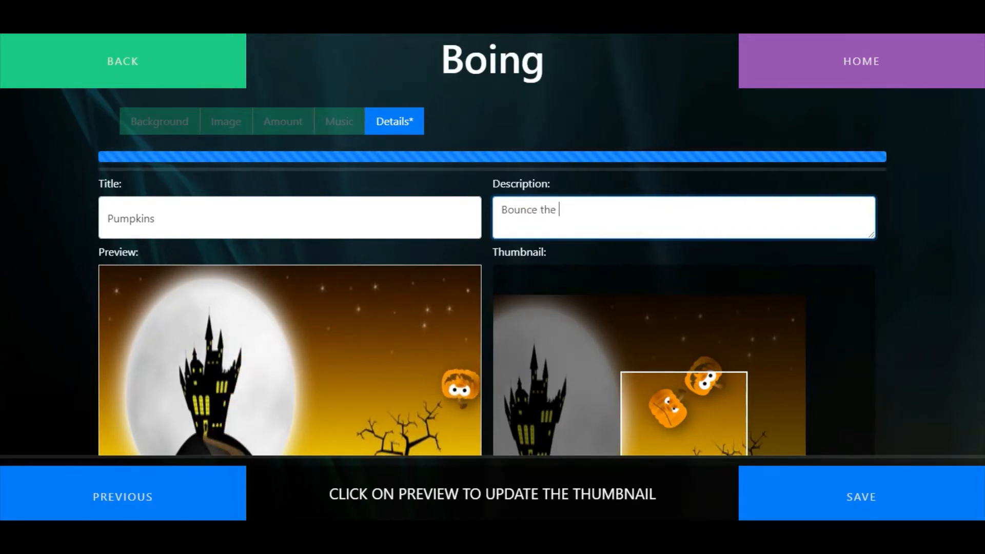
type("Pumpkins")
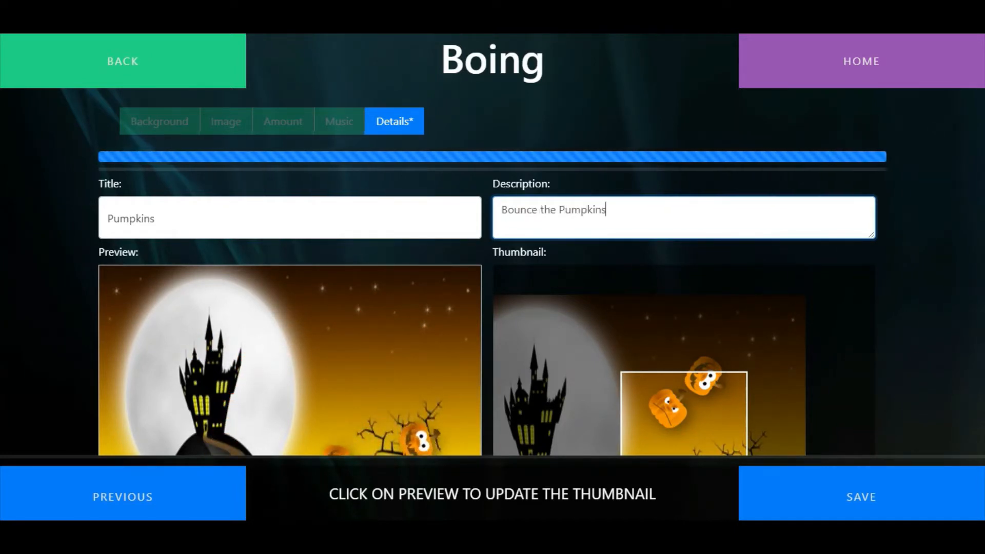
type(" acorr")
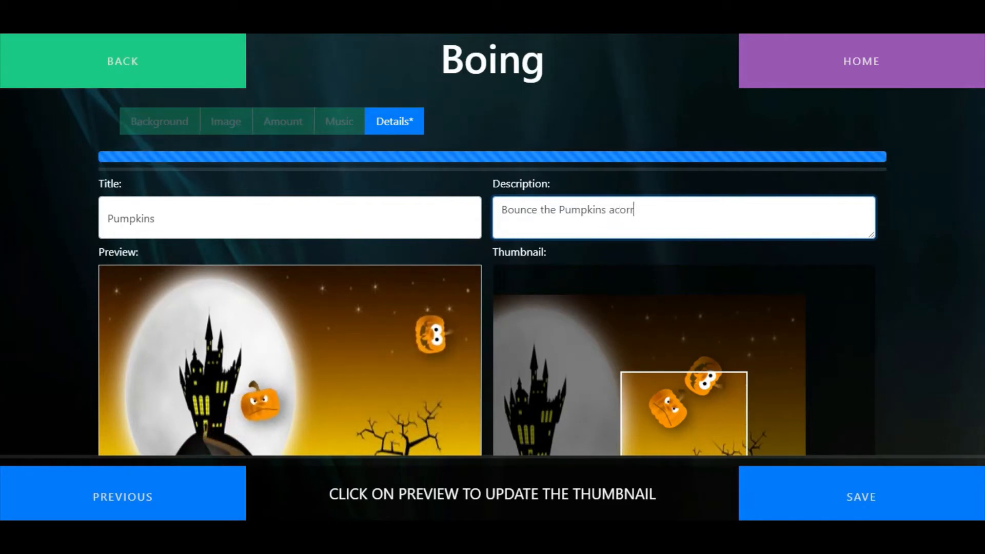
key("BackSpace")
key("BackSpace")
key("BackSpace")
type("ross t")
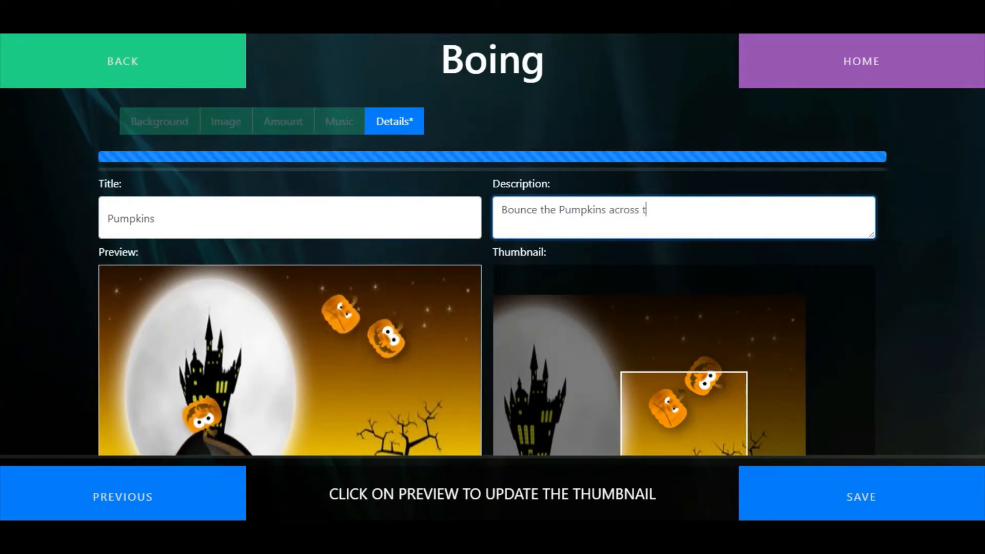
type("he haunted pic")
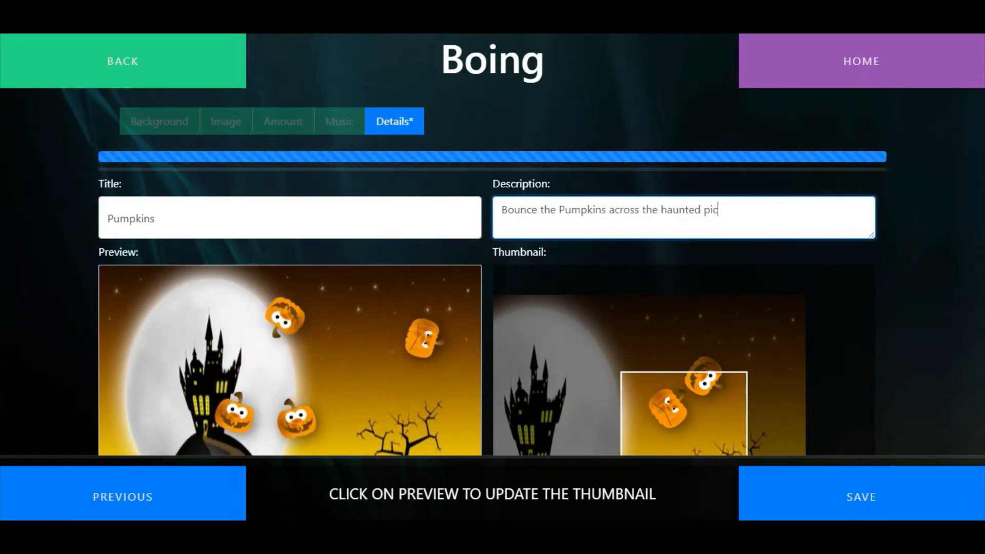
type("ture")
left_click(869, 486)
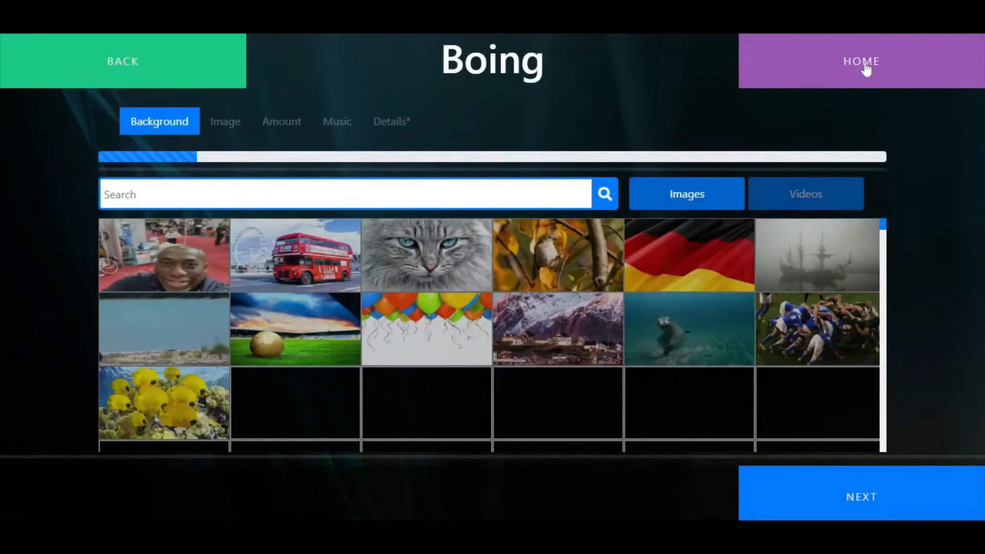
Start a new Bubbles activity and set the waterfall image from a "water" search as its background.
left_click(865, 66)
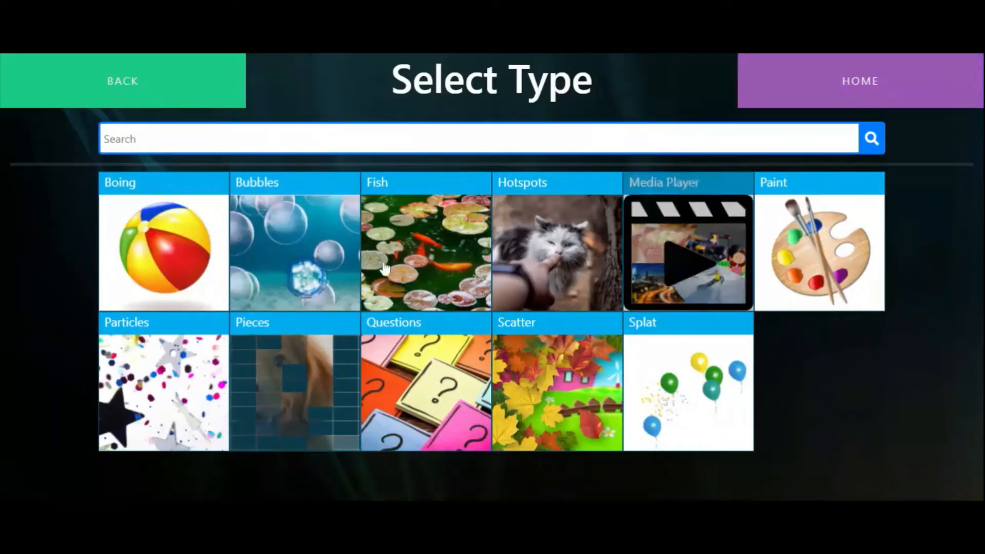
left_click(295, 222)
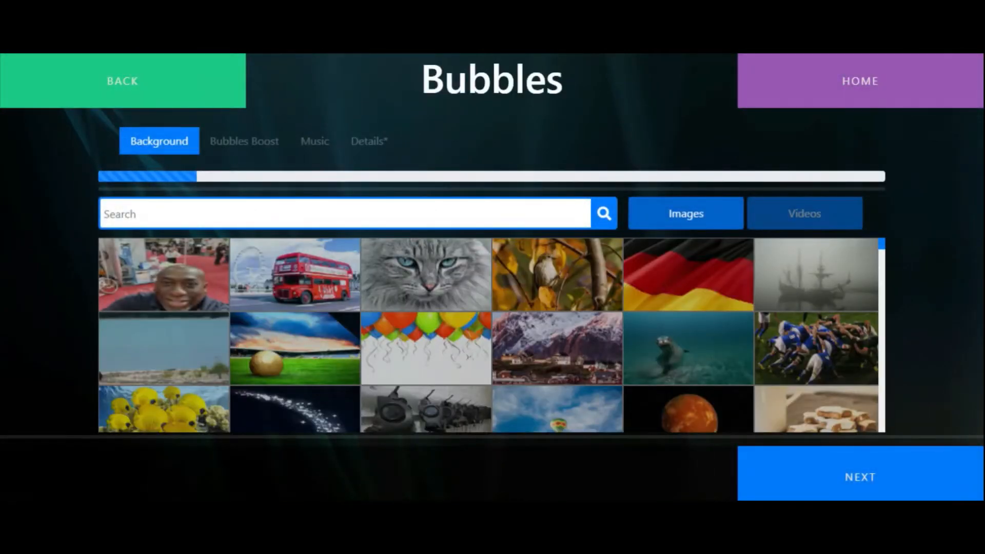
type("water")
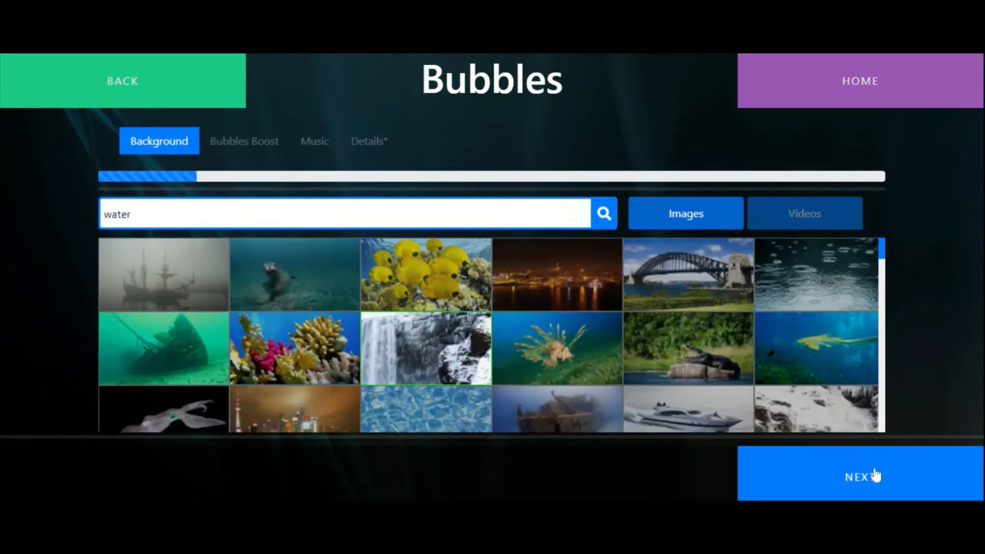
left_click(875, 476)
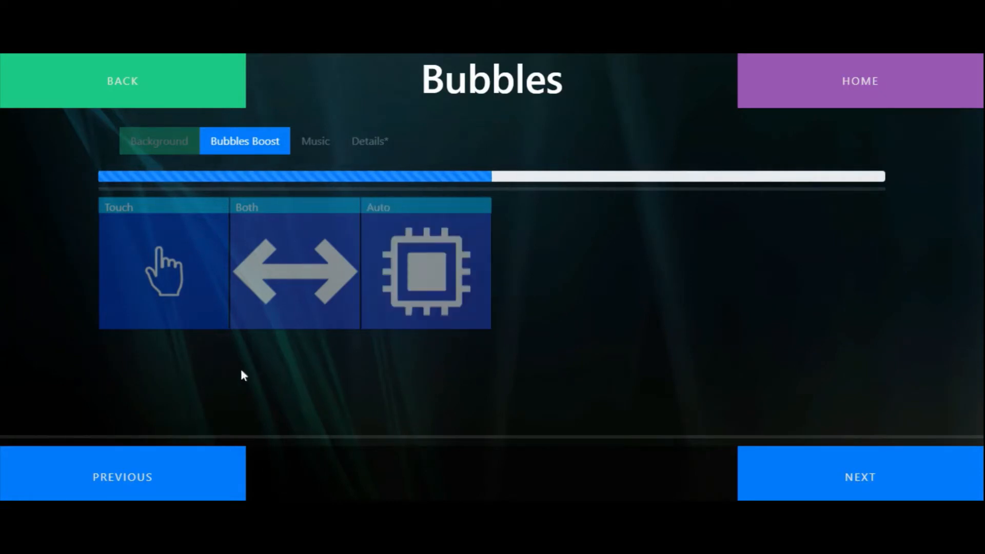
Set the Bubbles Boost to Touch and continue to the music selection.
left_click(187, 267)
left_click(315, 149)
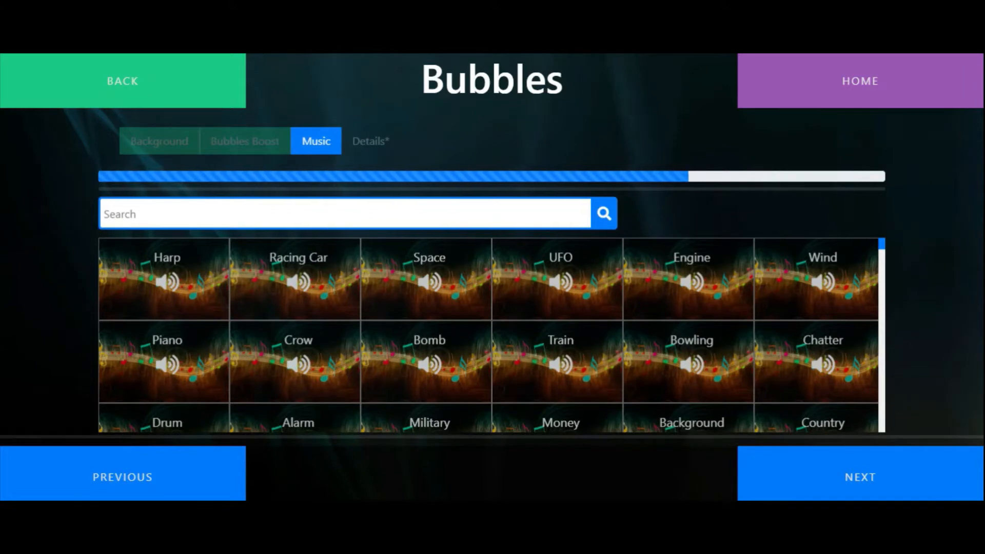
Continue past the music selection without choosing a sound and capture the activity's thumbnail from the waterfall preview.
left_click(839, 485)
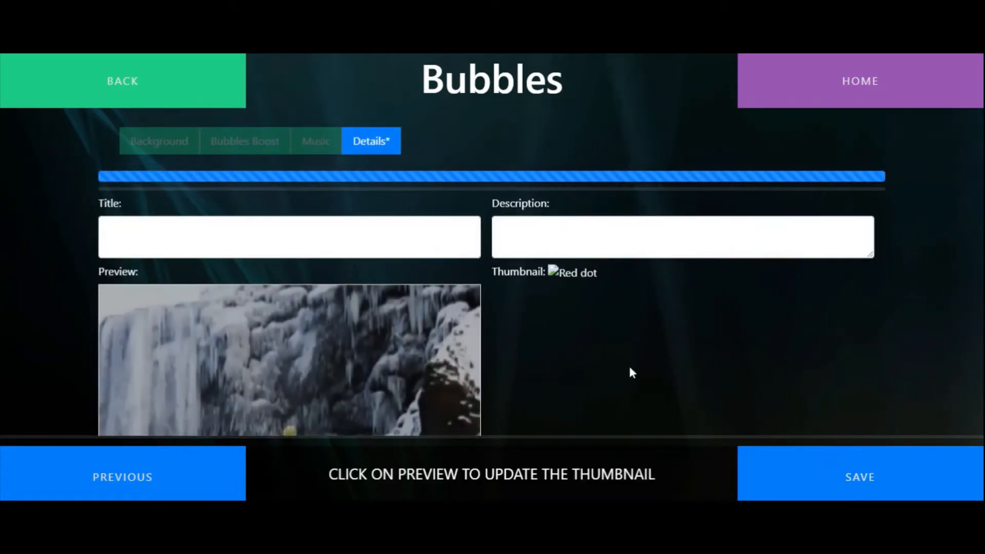
scroll(629, 365, "down", 1)
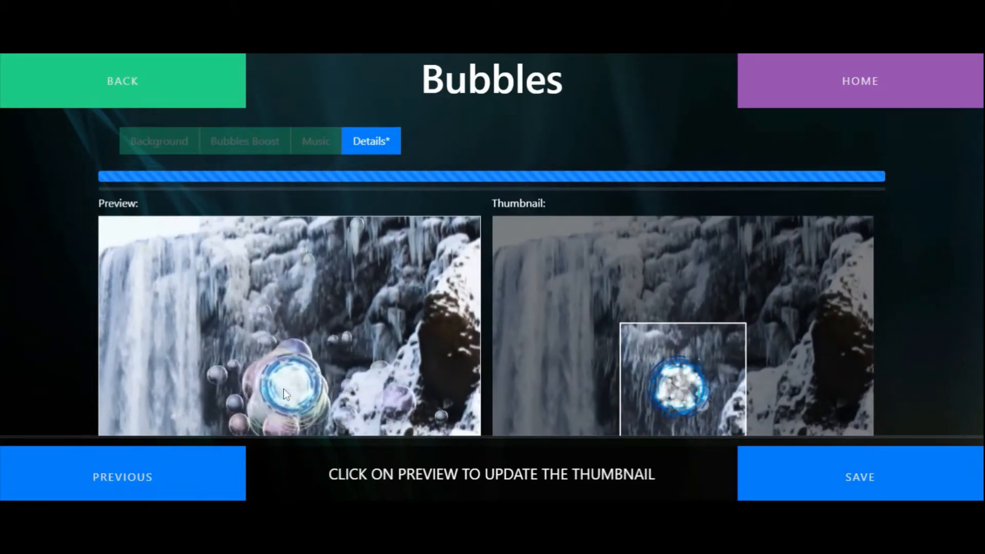
left_click(271, 312)
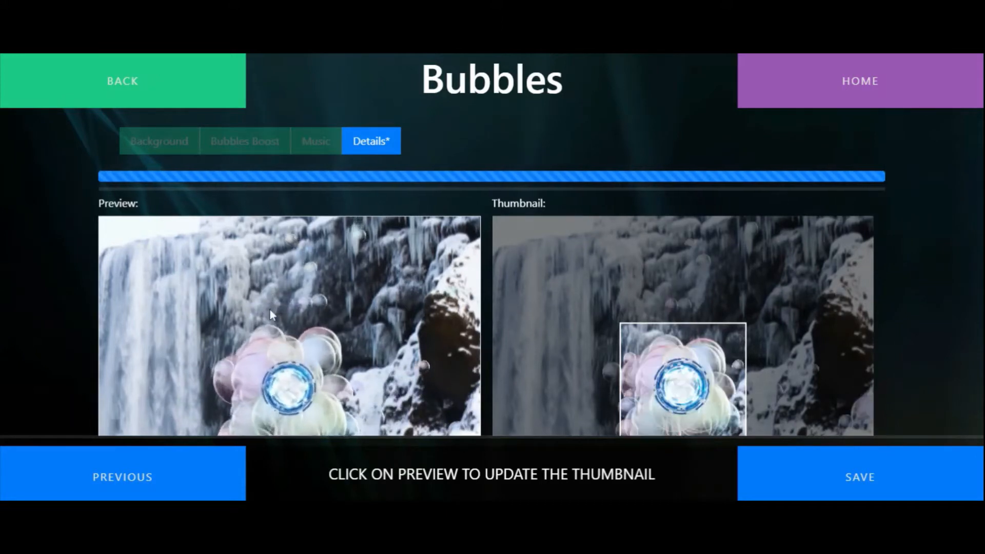
scroll(485, 289, "up", 2)
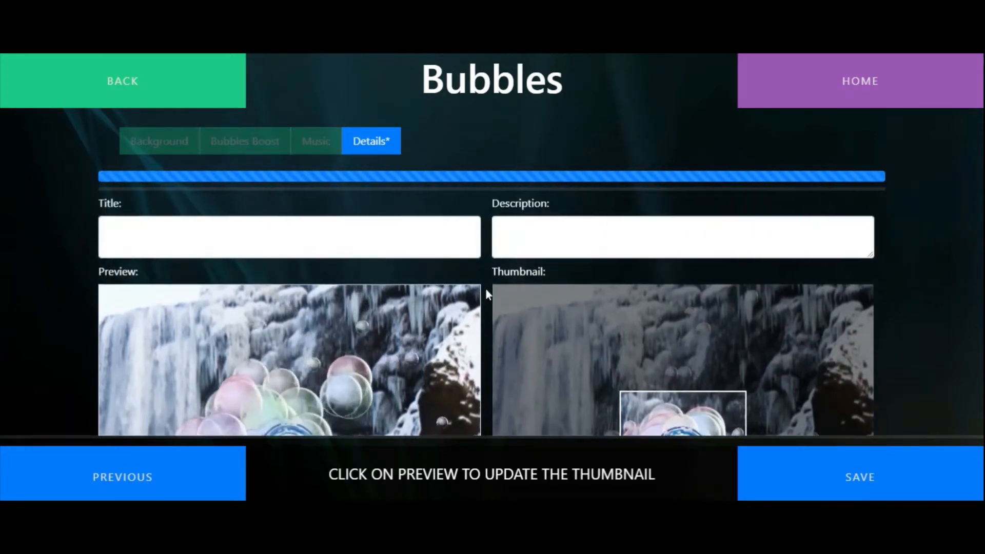
Title the Bubbles activity "Waterfall".
left_click(289, 237)
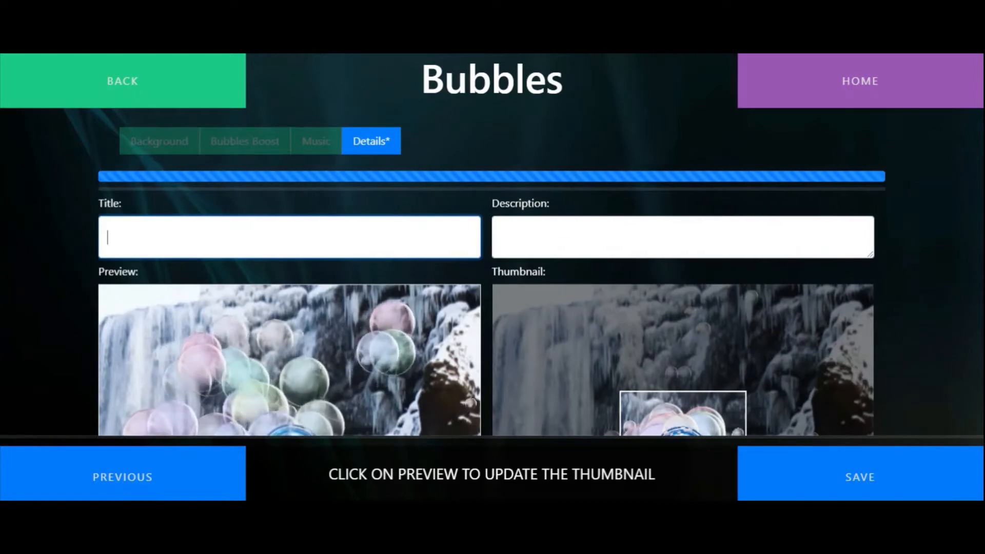
type("Waterda")
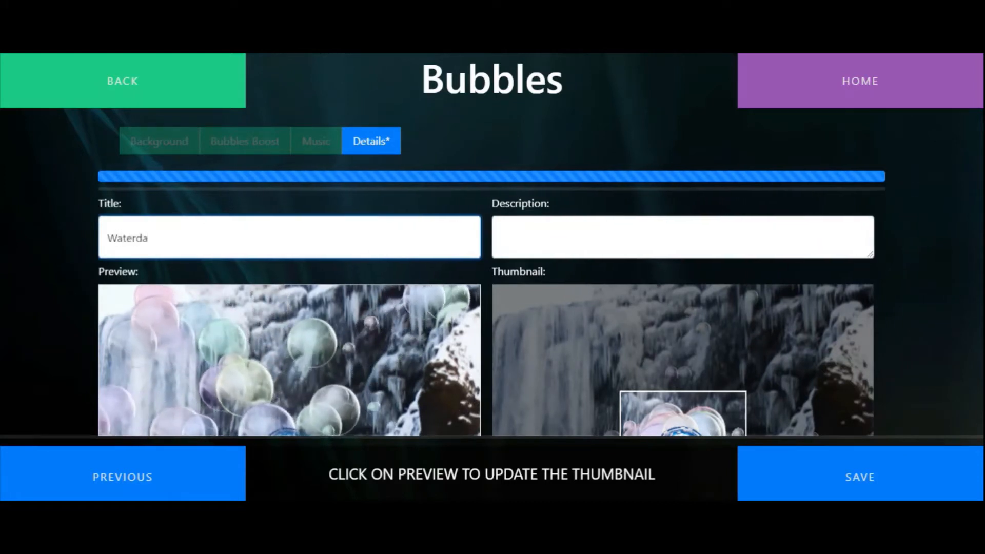
key("BackSpace")
key("BackSpace")
type("fall")
key("Tab")
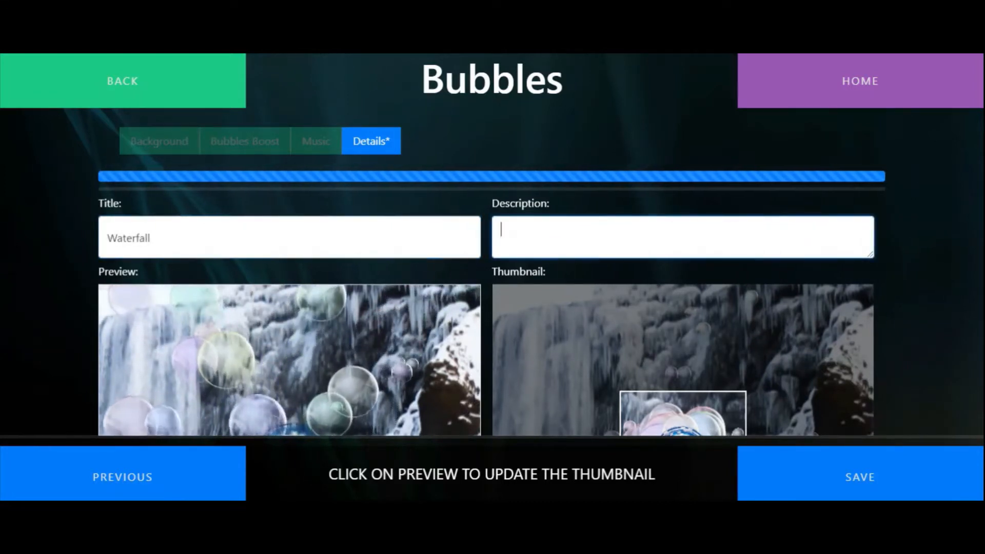
Describe the activity as "Bubbles on the waterfall" and save it.
type("Bubbles on ")
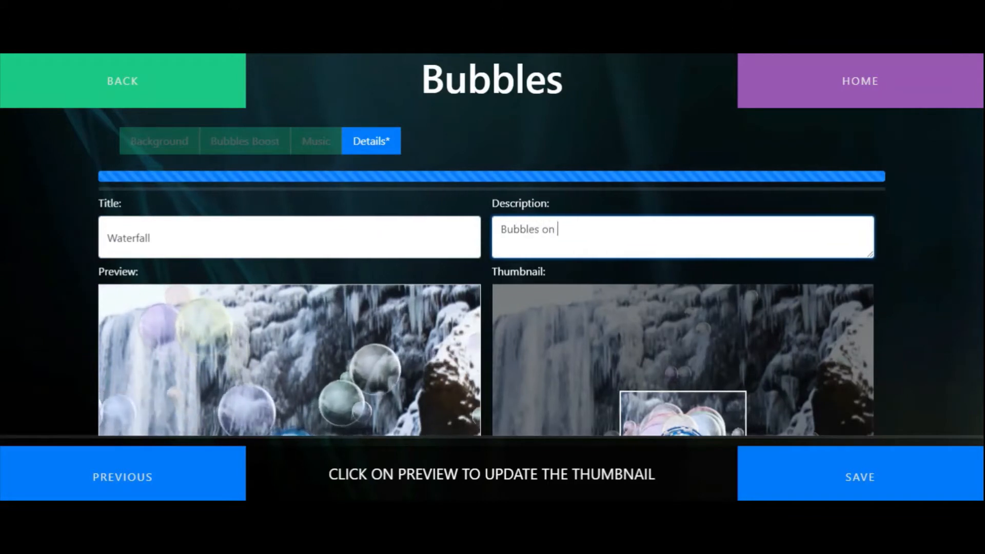
type("the waterfal")
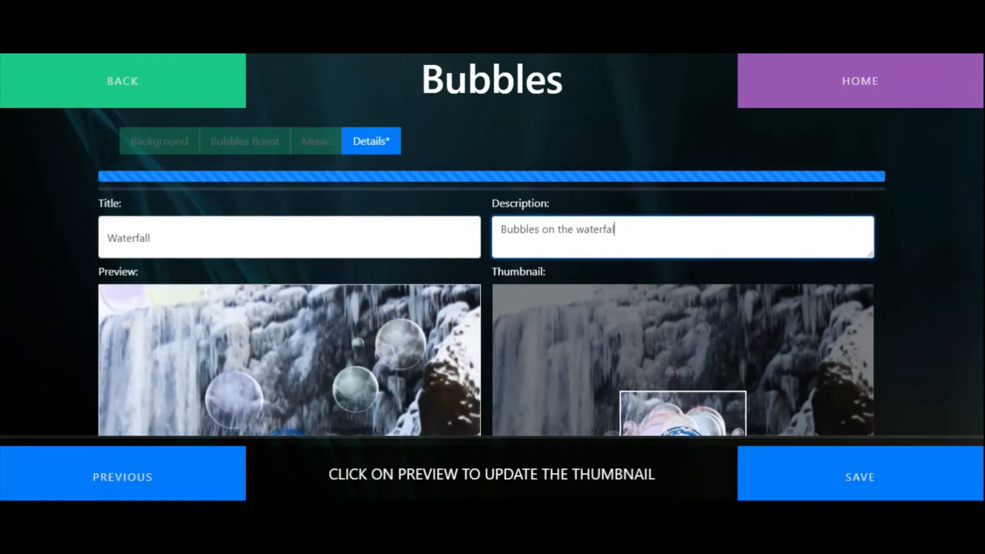
type("l")
left_click(875, 490)
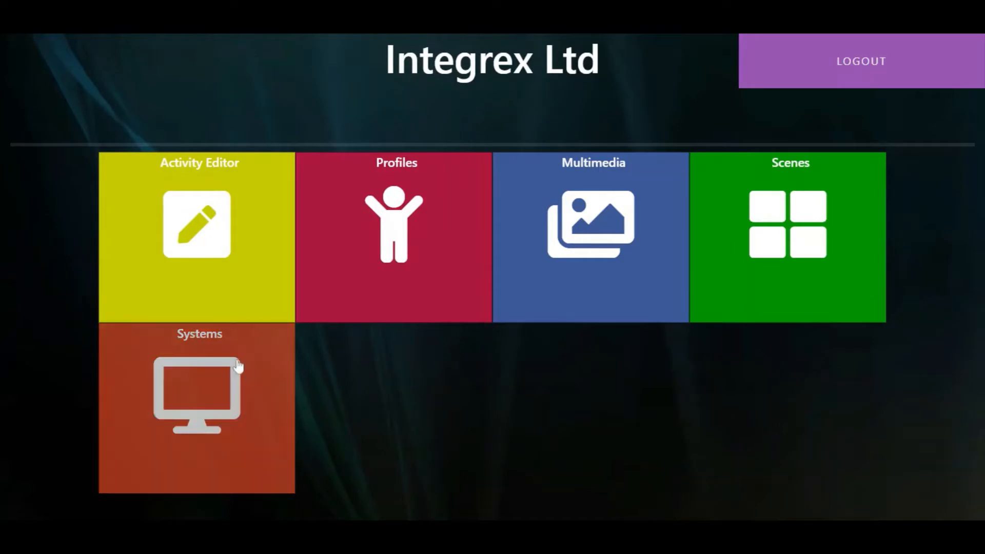
Start creating a new activity of the Fish type from the Activity Editor.
left_click(222, 232)
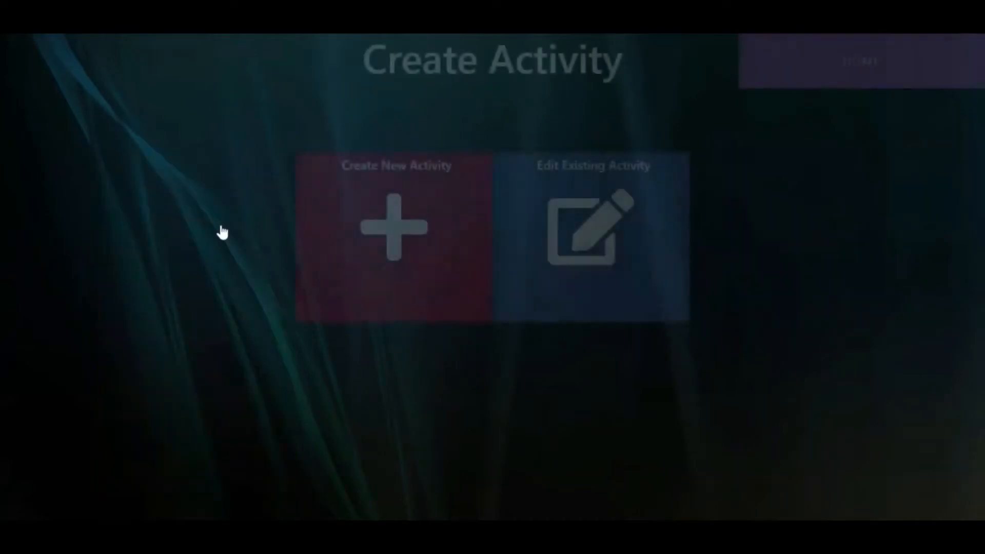
left_click(400, 247)
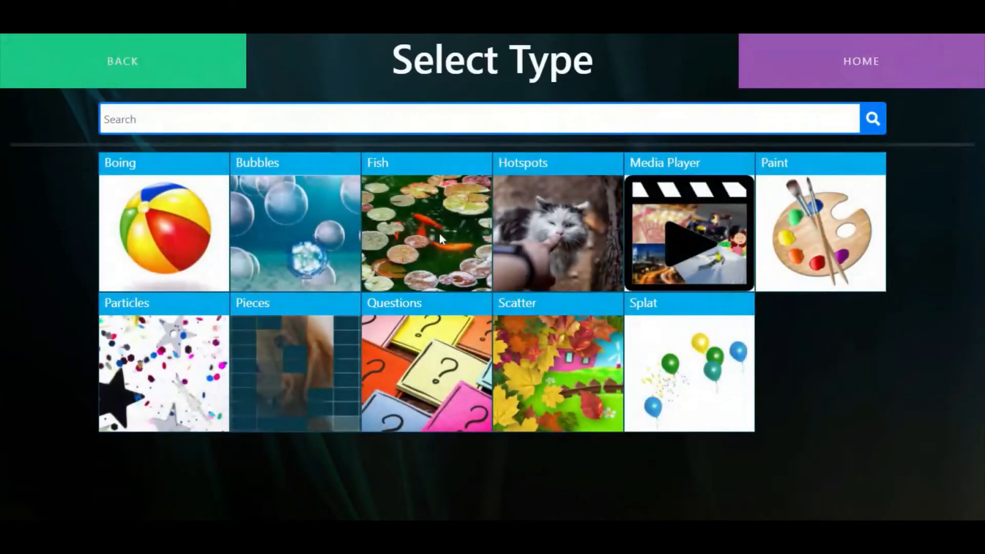
left_click(439, 232)
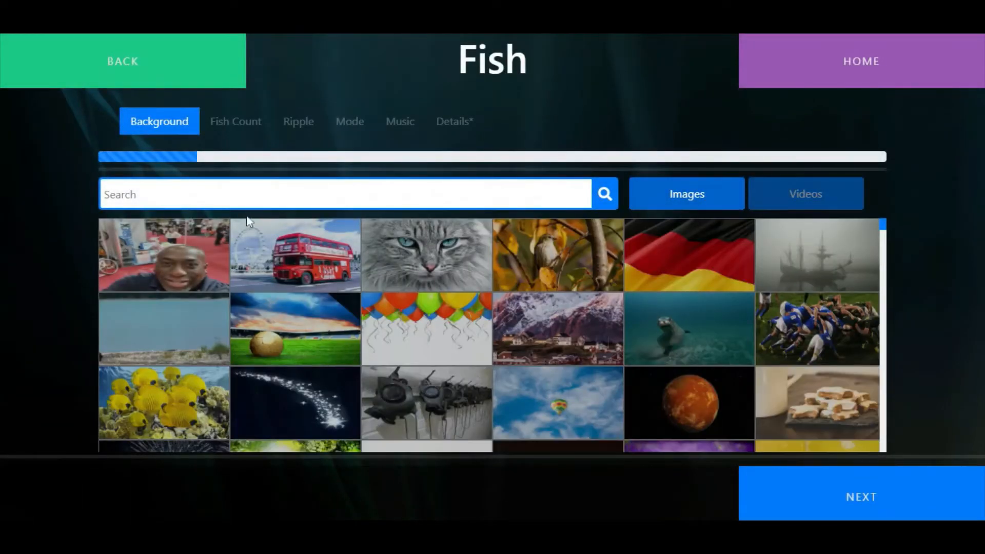
Set the sandy seabed image from a "water" search as the Fish background and continue to the fish count.
type("water")
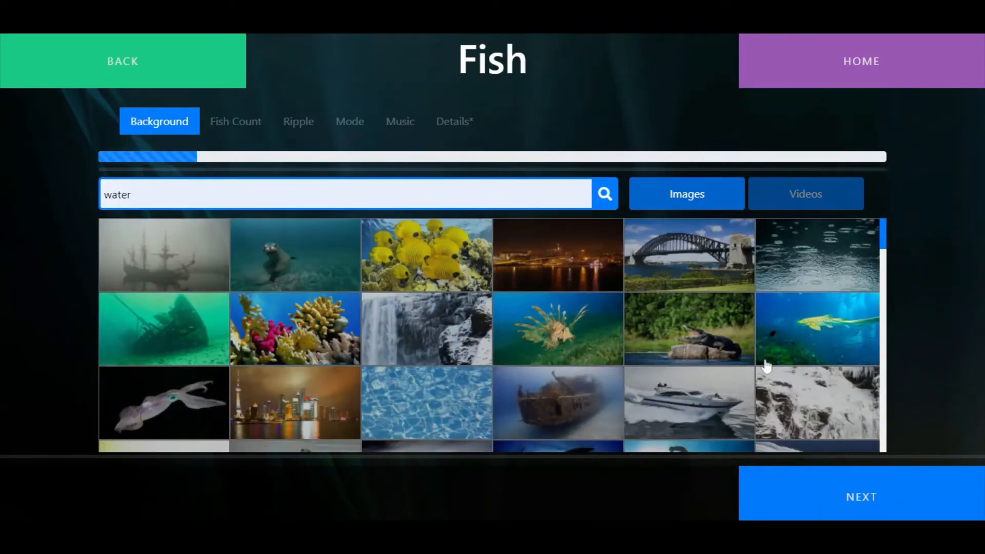
scroll(765, 365, "down", 5)
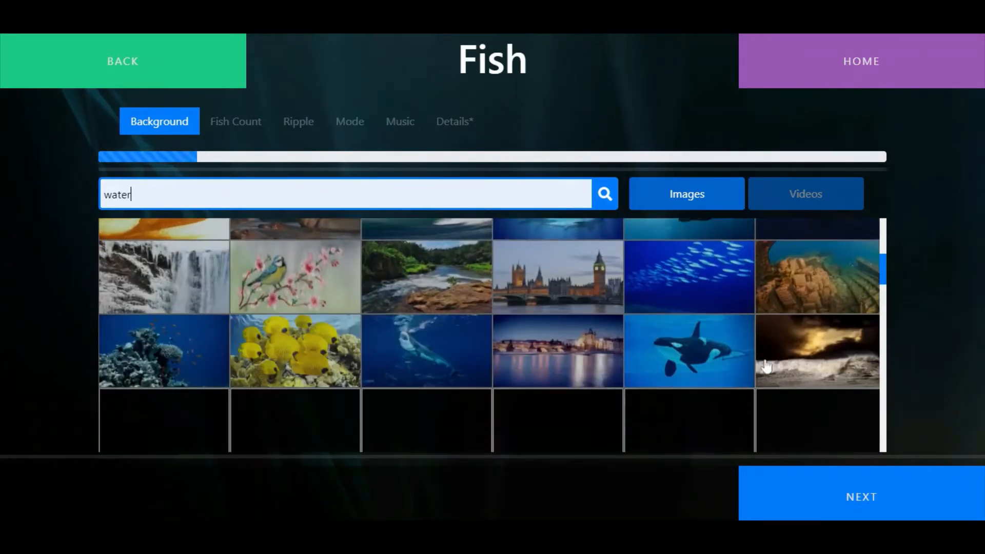
scroll(766, 366, "down", 5)
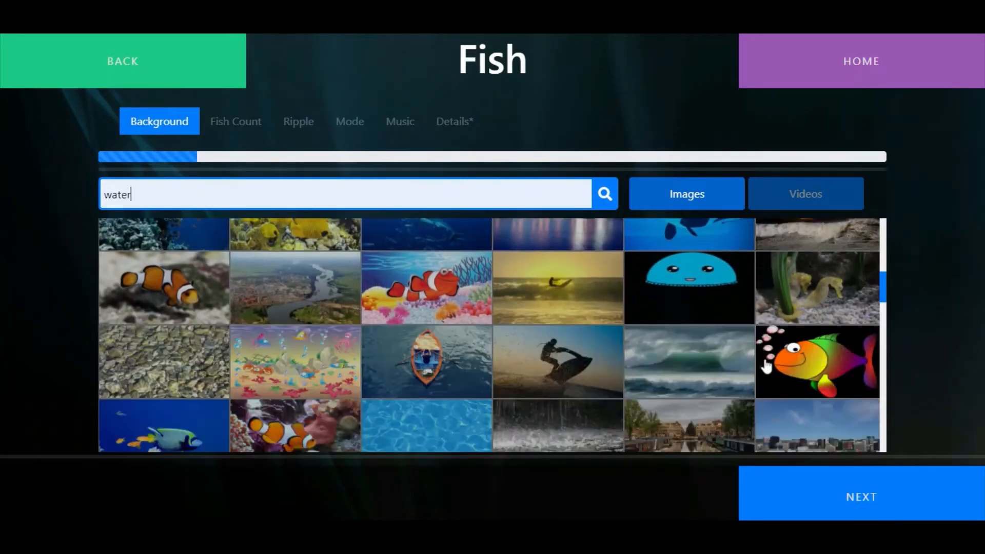
scroll(766, 366, "down", 3)
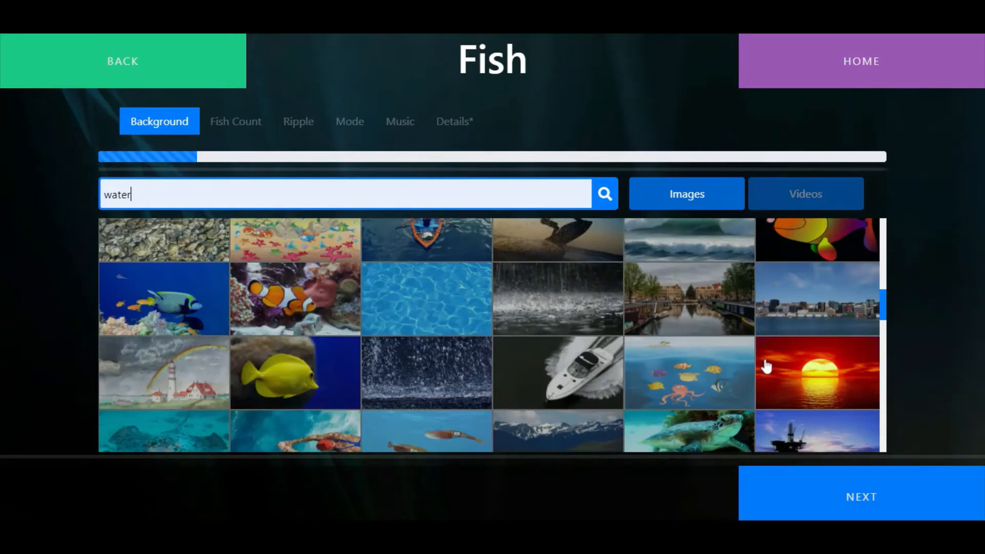
scroll(765, 365, "down", 2)
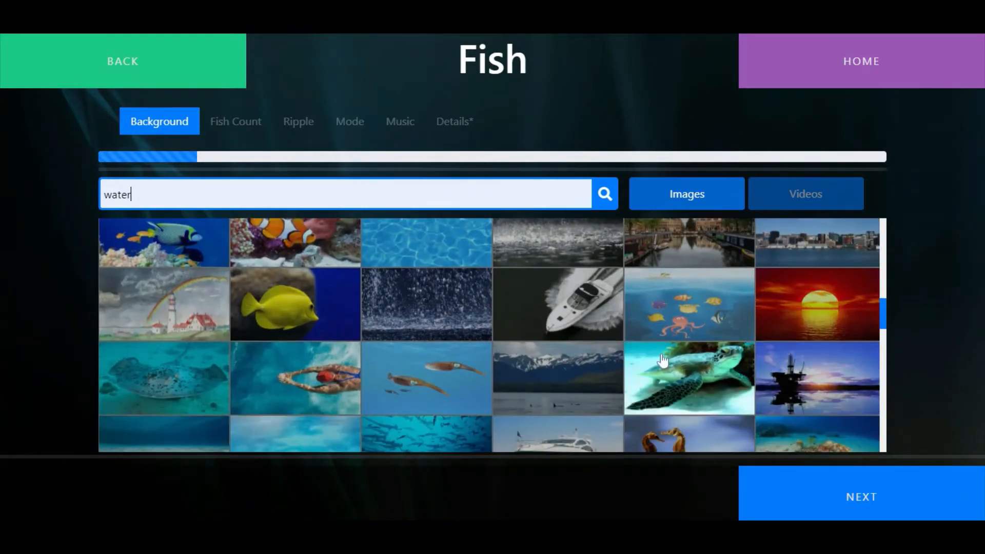
scroll(402, 372, "down", 2)
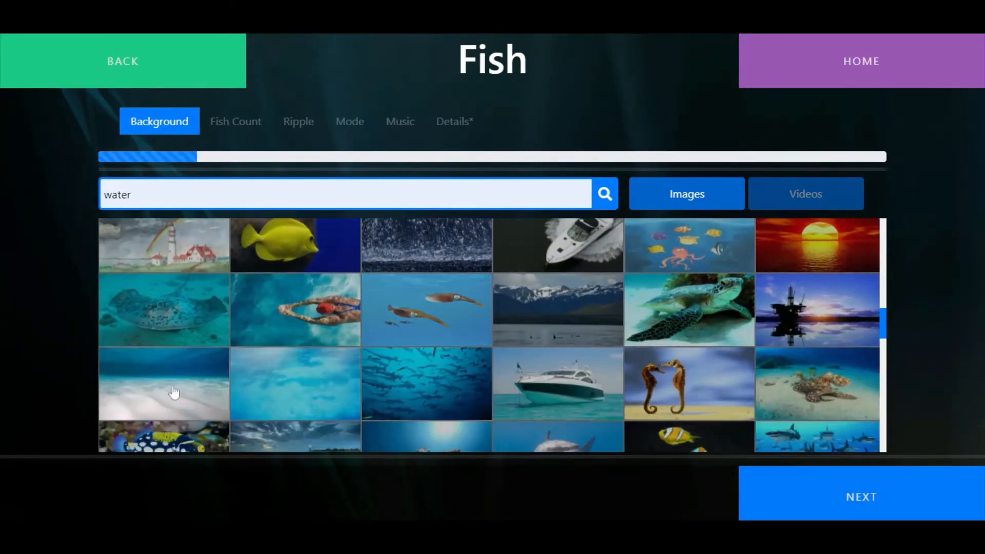
left_click(173, 393)
left_click(869, 502)
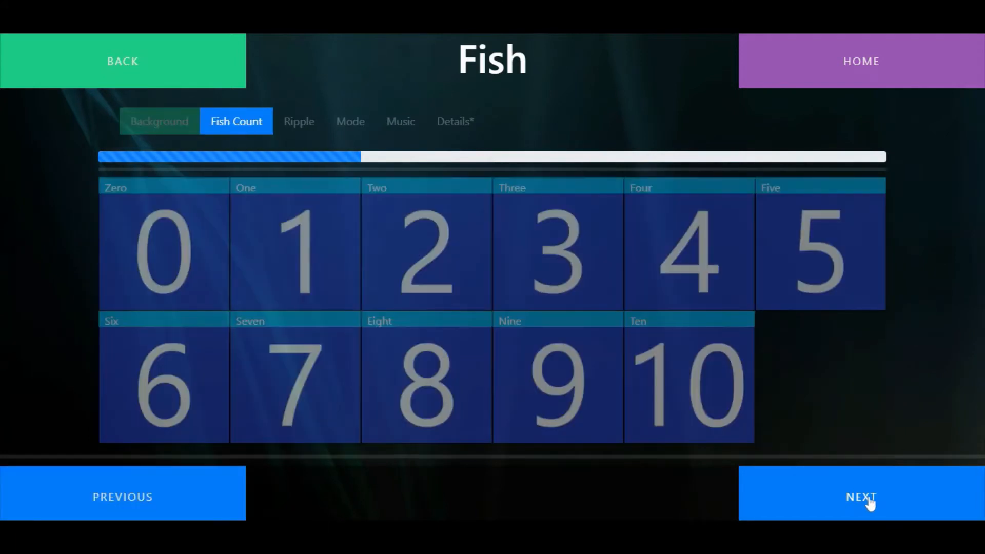
Set the fish count to Five and the Ripple option to Enabled.
left_click(796, 247)
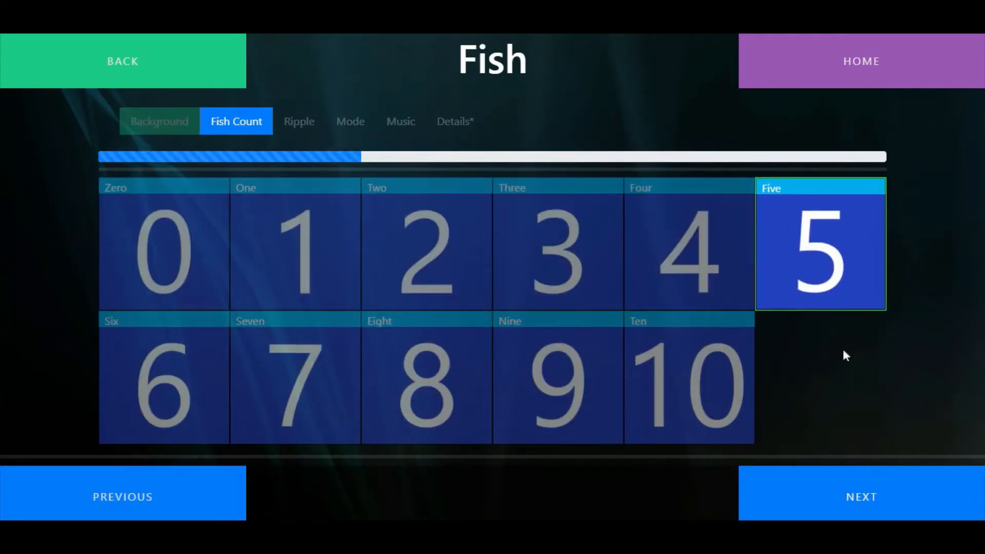
left_click(871, 508)
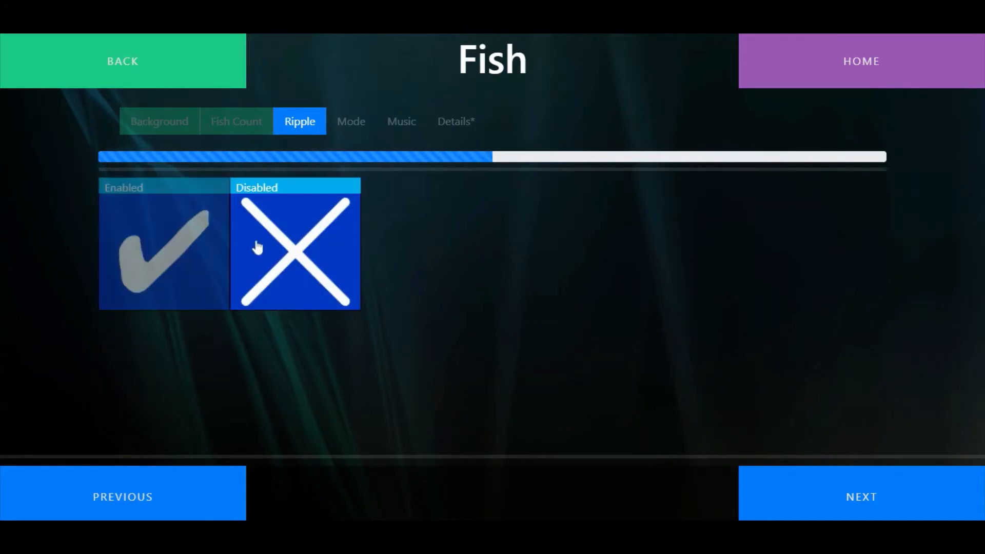
left_click(143, 257)
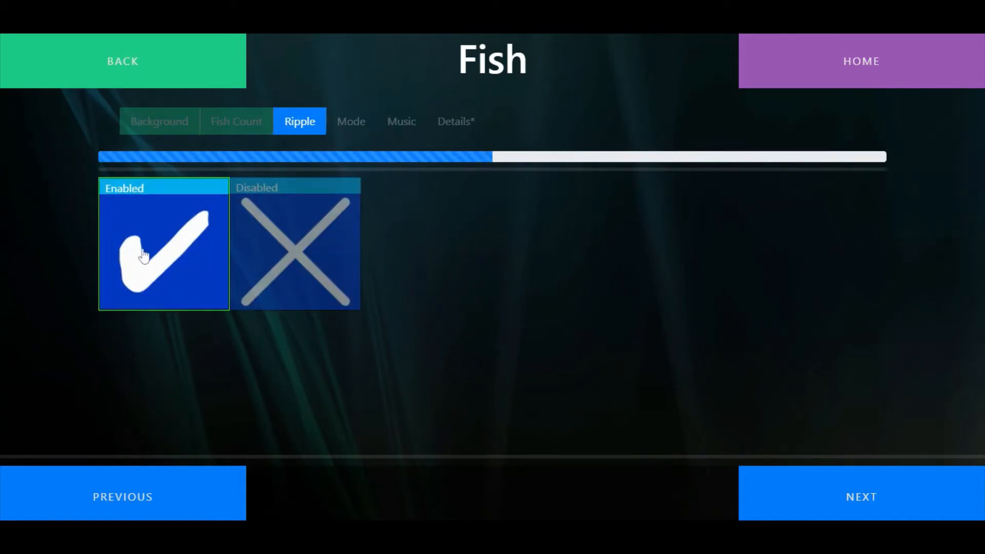
left_click(863, 501)
Set the mode to Swim To and choose the Babbling sound from a "water" search as the music.
left_click(296, 305)
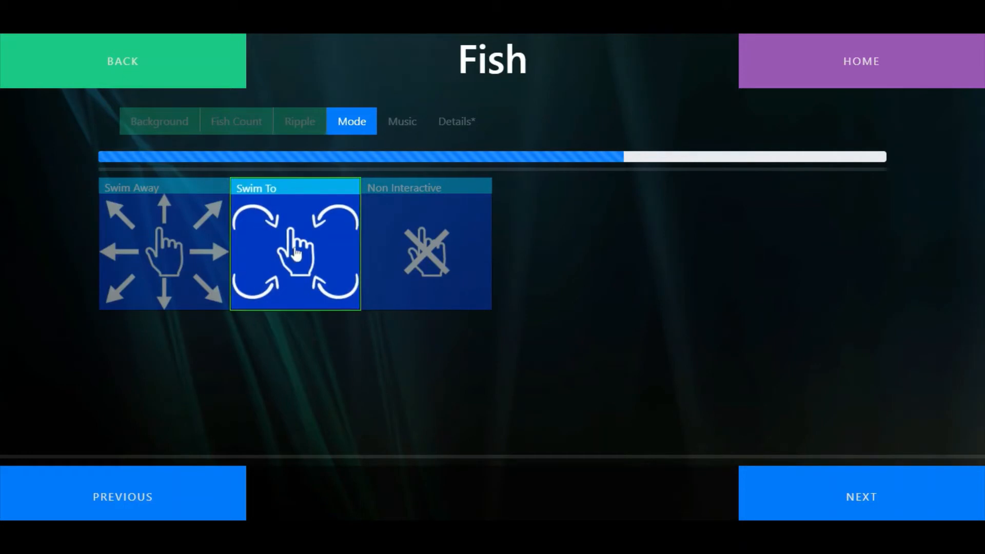
left_click(894, 497)
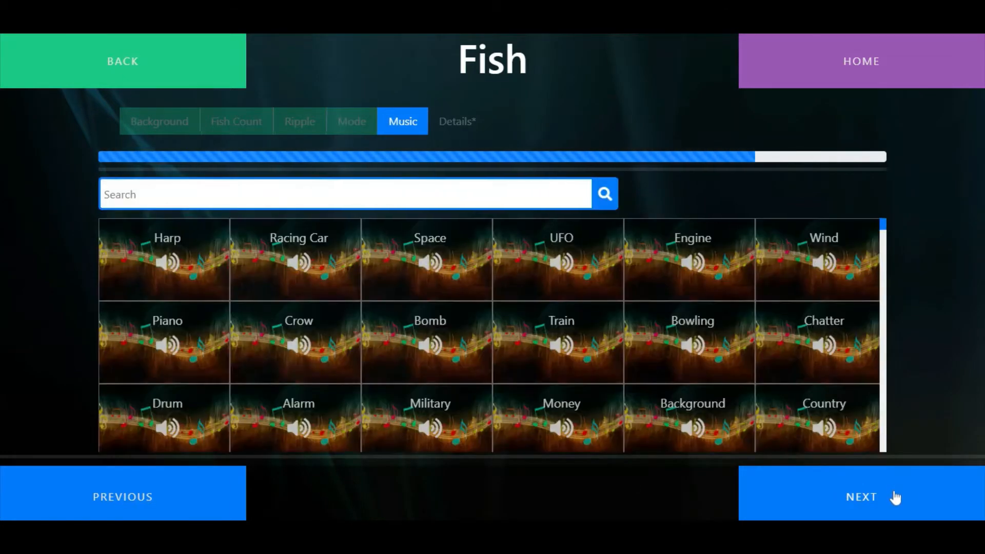
type("water")
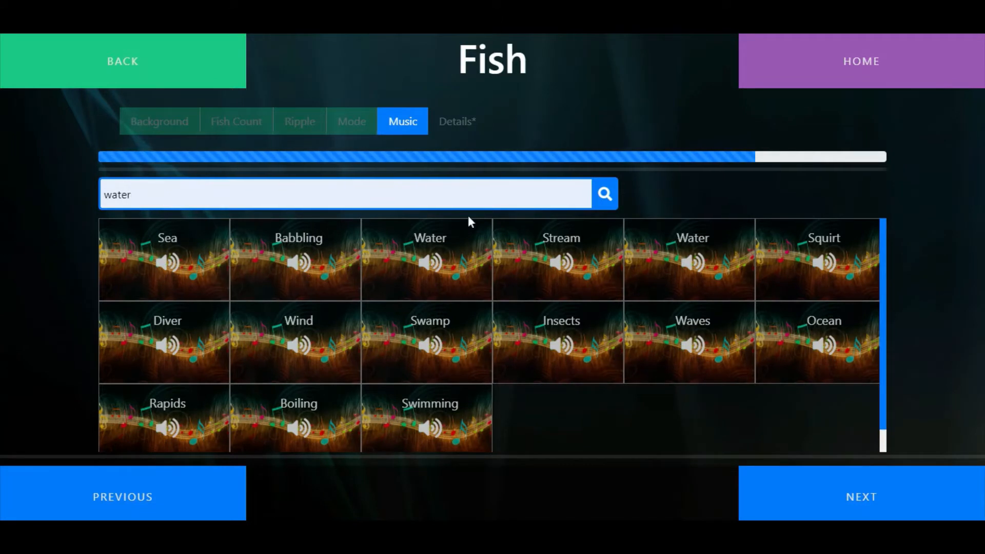
left_click(274, 248)
left_click(888, 497)
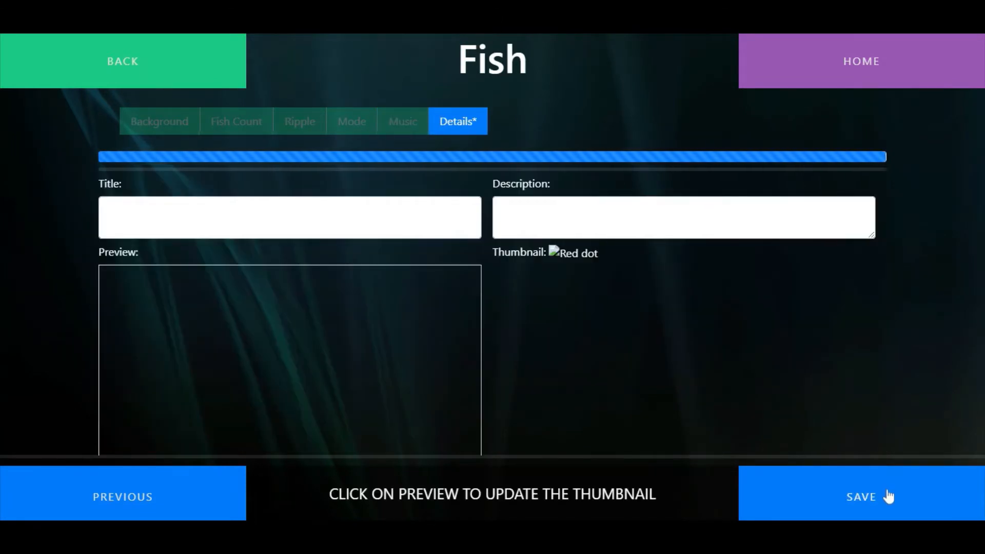
Capture a thumbnail from the fish preview and title the activity "Underwater".
left_click(399, 424)
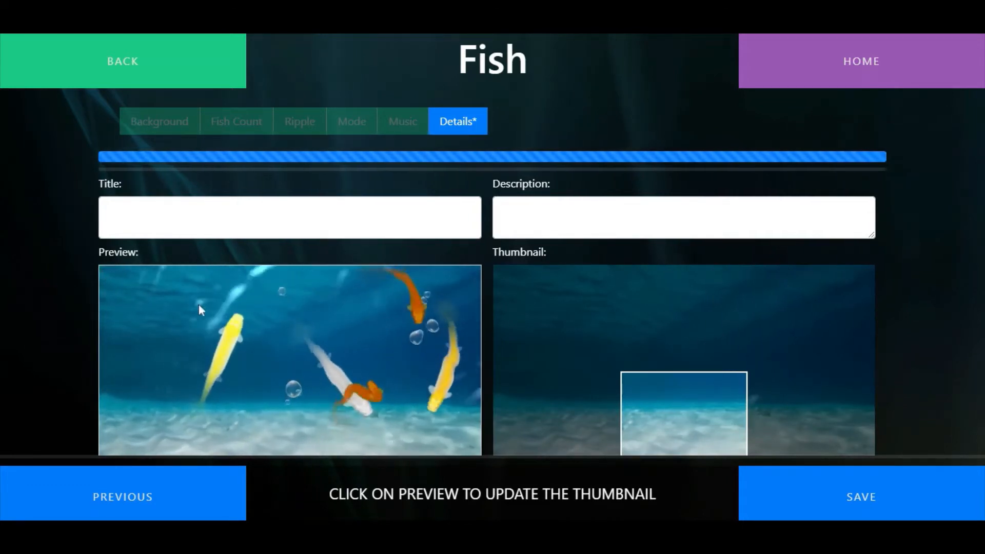
left_click(198, 218)
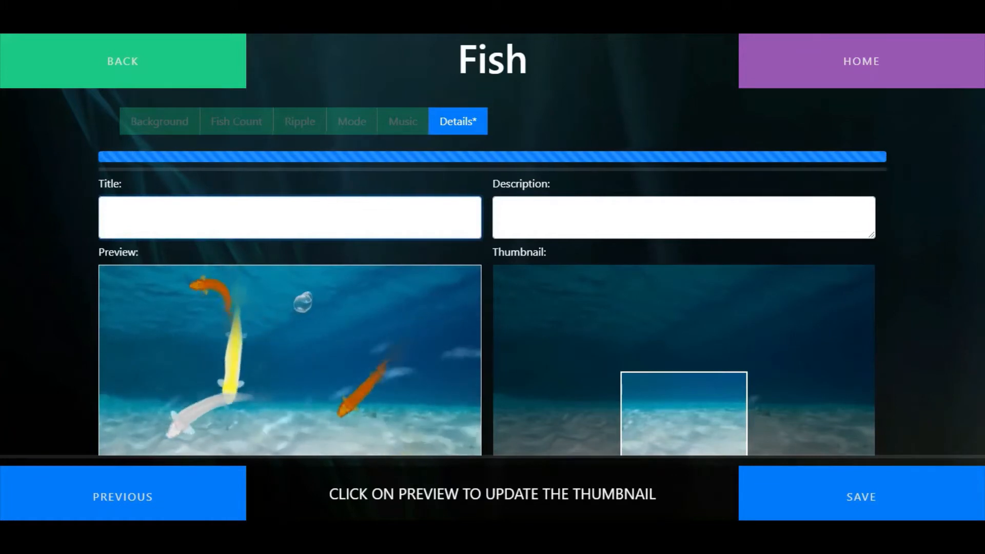
type("Undere")
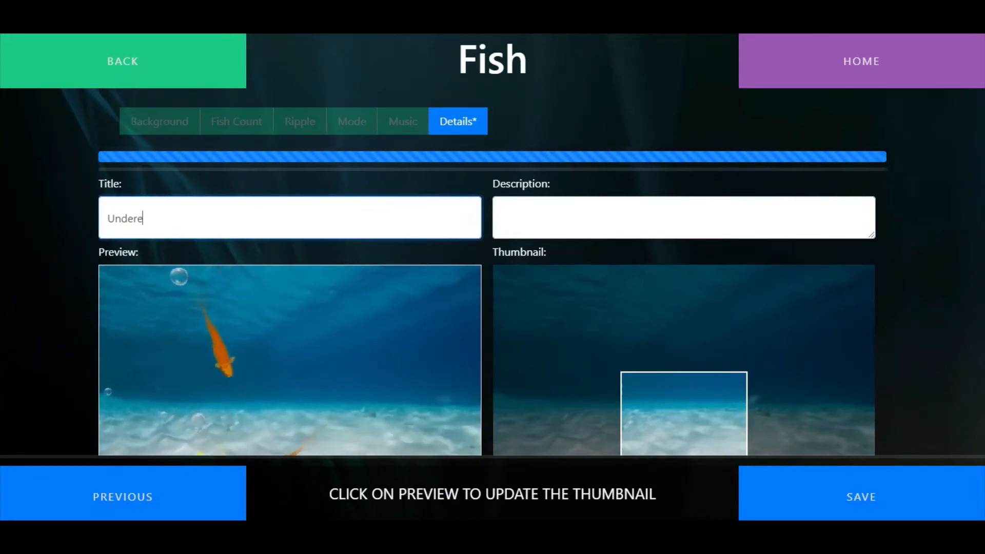
key("BackSpace")
type("water")
key("Tab")
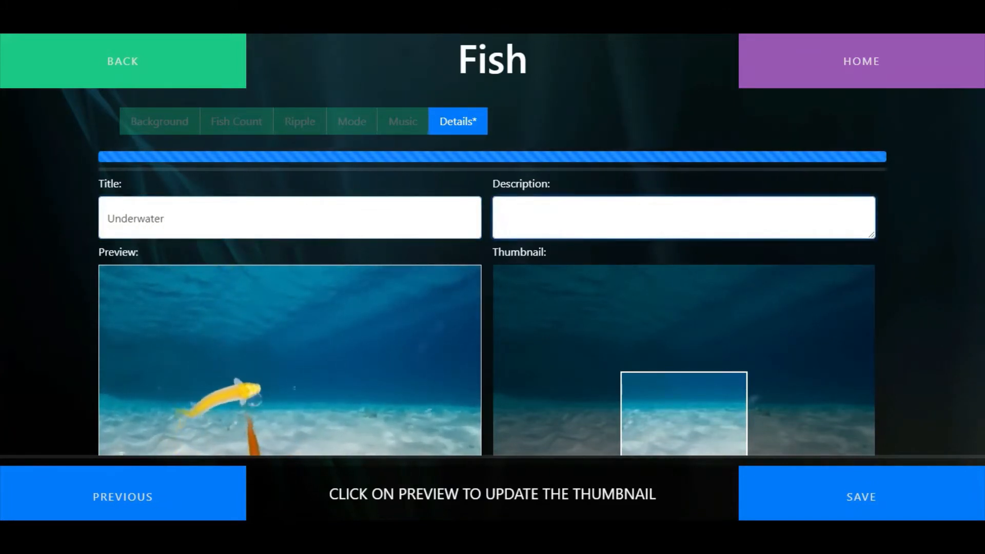
Describe the activity as "Fish underwater with ripple" and recapture the thumbnail from the preview with the fish in it.
type("Fish underw")
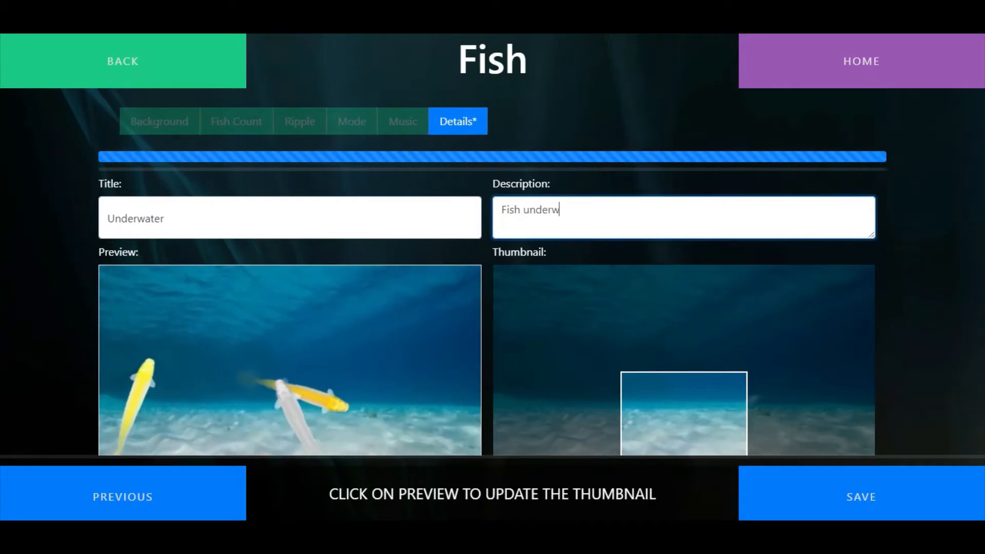
type("ater with riple")
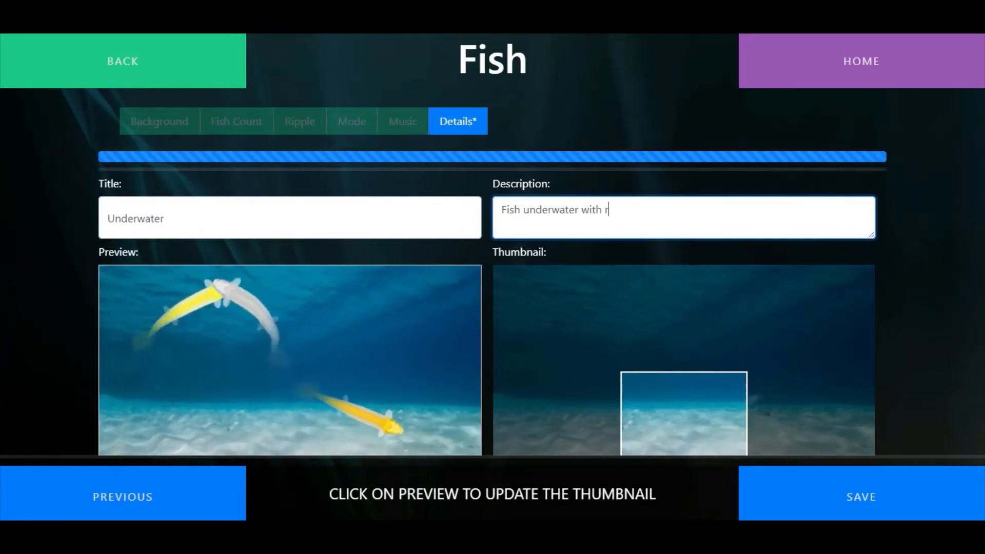
key("BackSpace")
key("BackSpace")
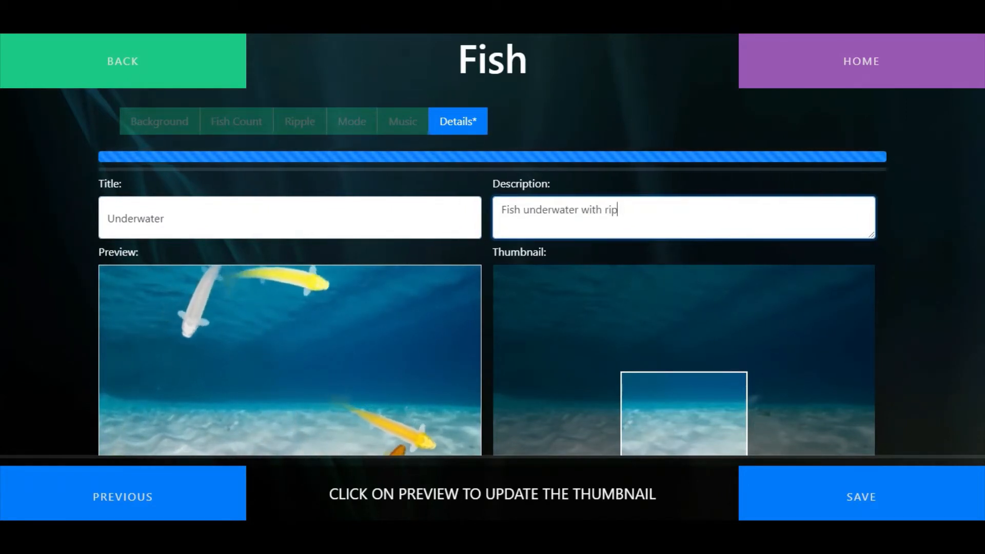
type("ple")
left_click(219, 348)
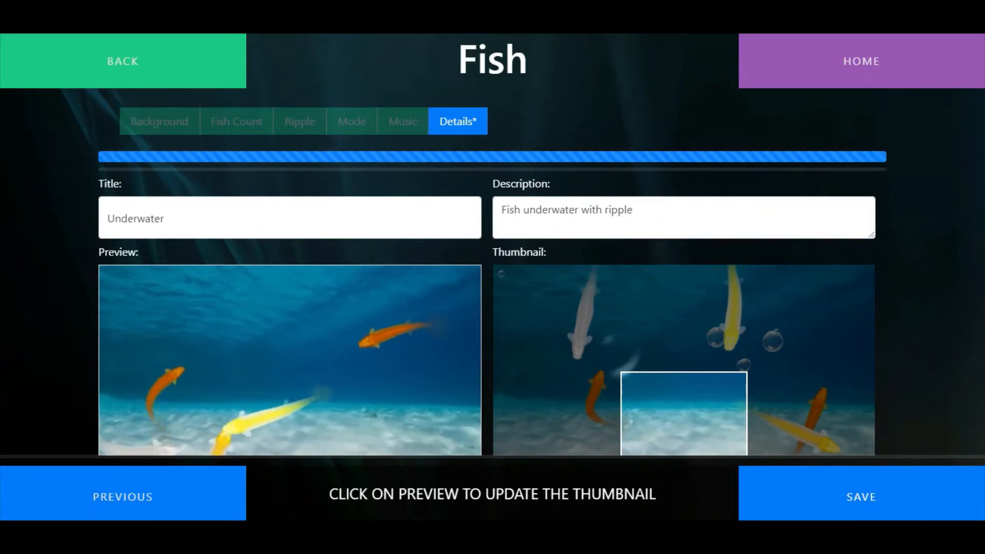
Save the Underwater activity and choose the green shipwreck image from an "ocean" search as the background of a new Fish activity.
left_click(881, 504)
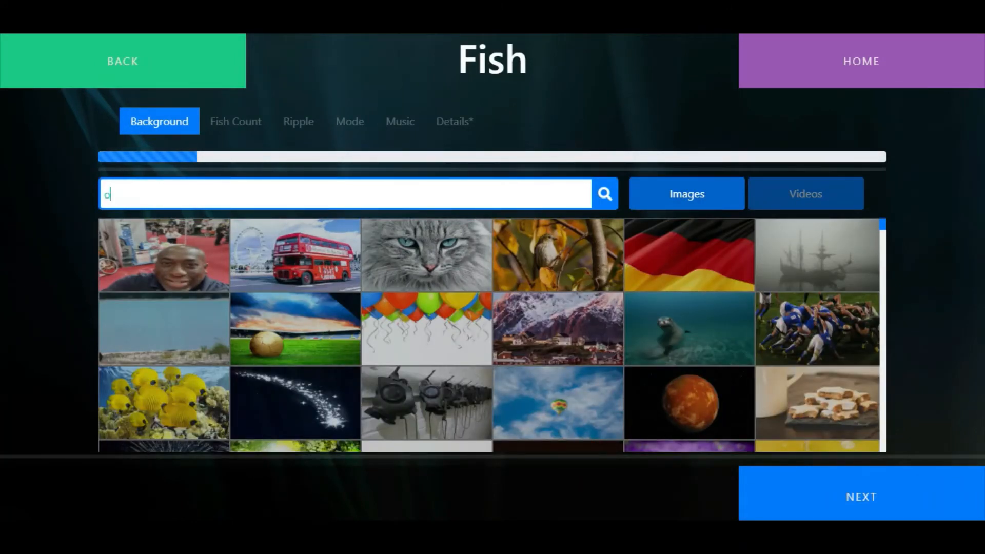
type("cean")
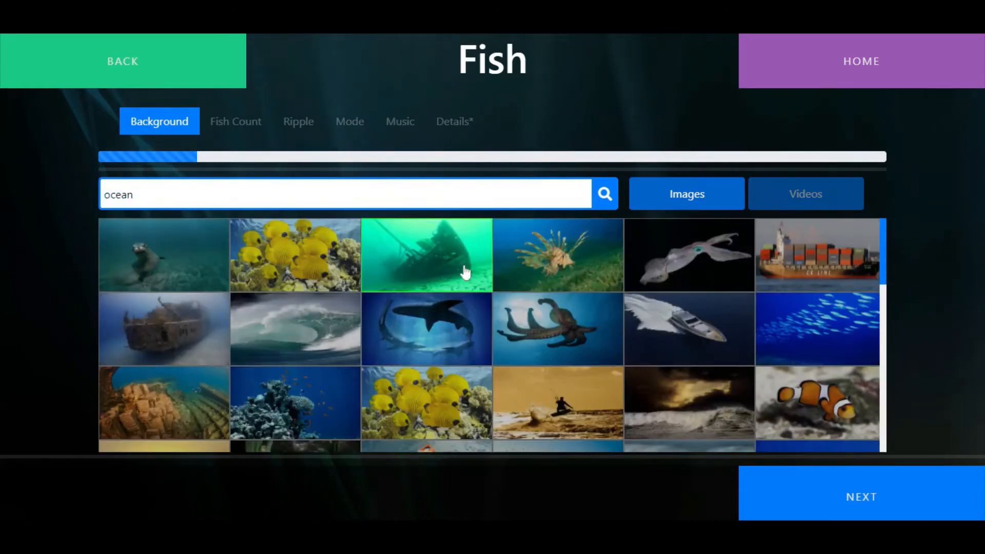
left_click(900, 504)
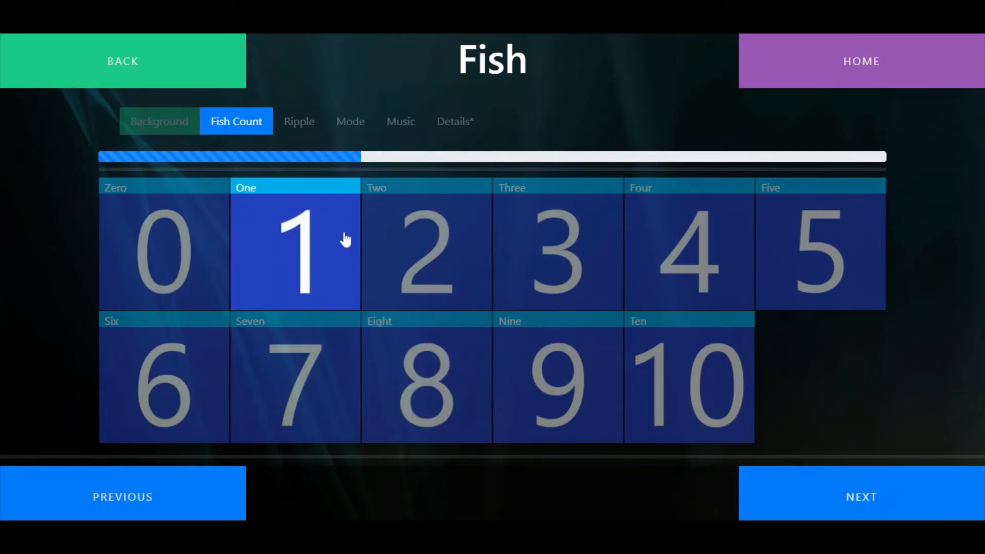
Set the fish count to Zero and the Ripple option to Enabled.
left_click(180, 241)
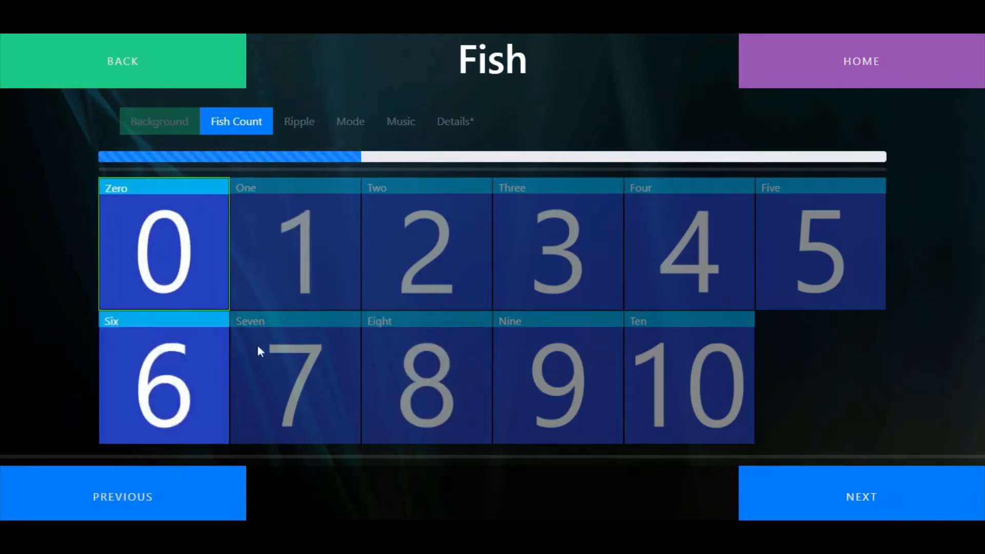
left_click(893, 494)
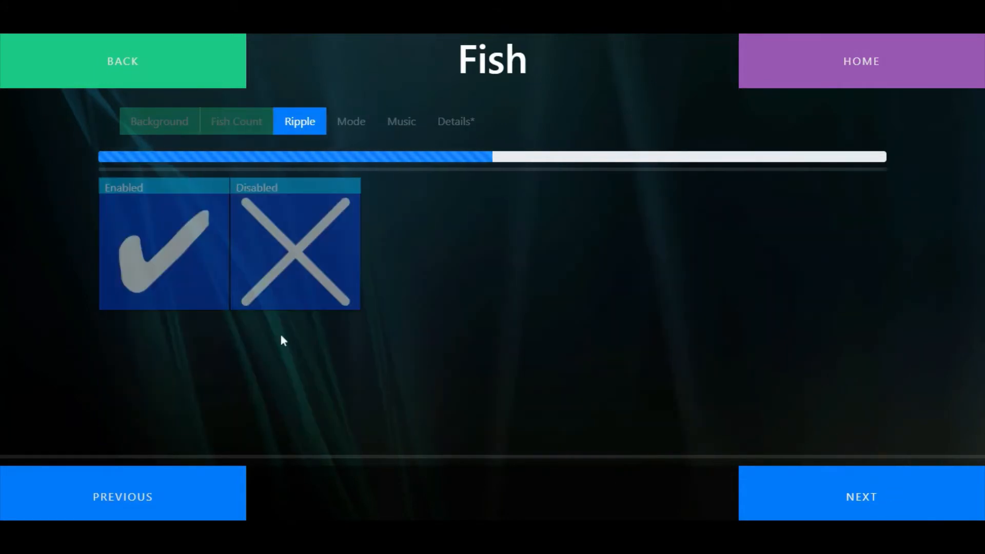
left_click(162, 233)
left_click(901, 493)
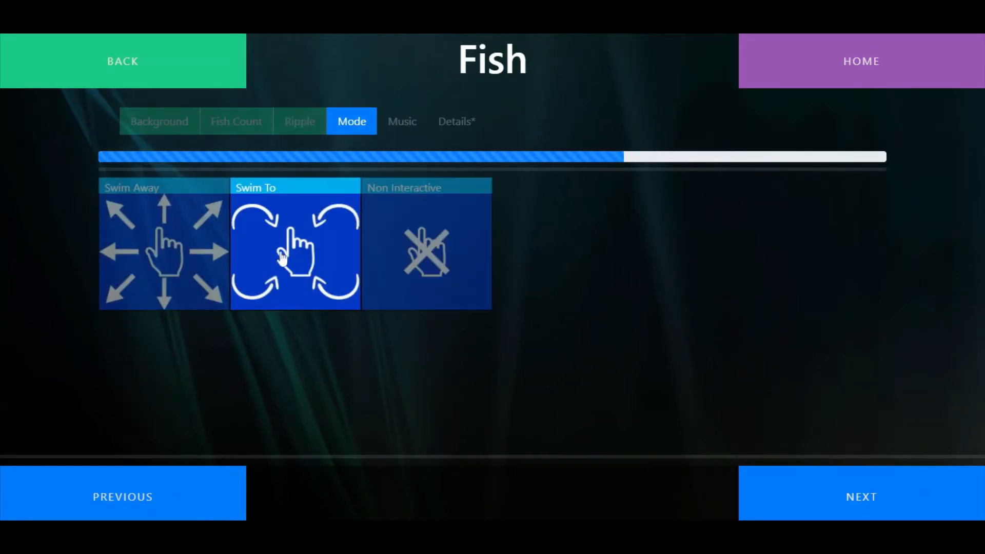
Set the mode to Non Interactive and choose the Ocean sound from an "ocean" search as the music.
left_click(399, 258)
left_click(851, 503)
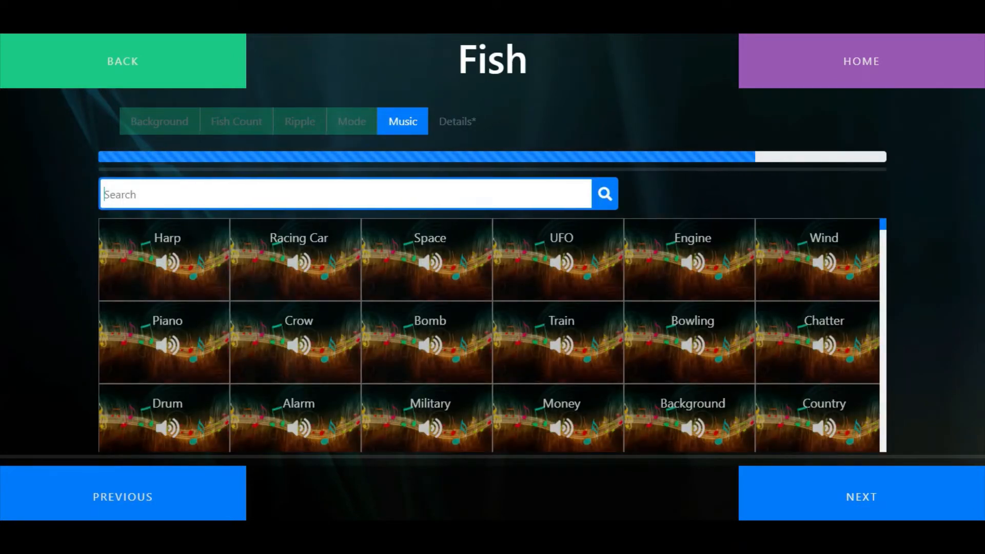
type("ocean")
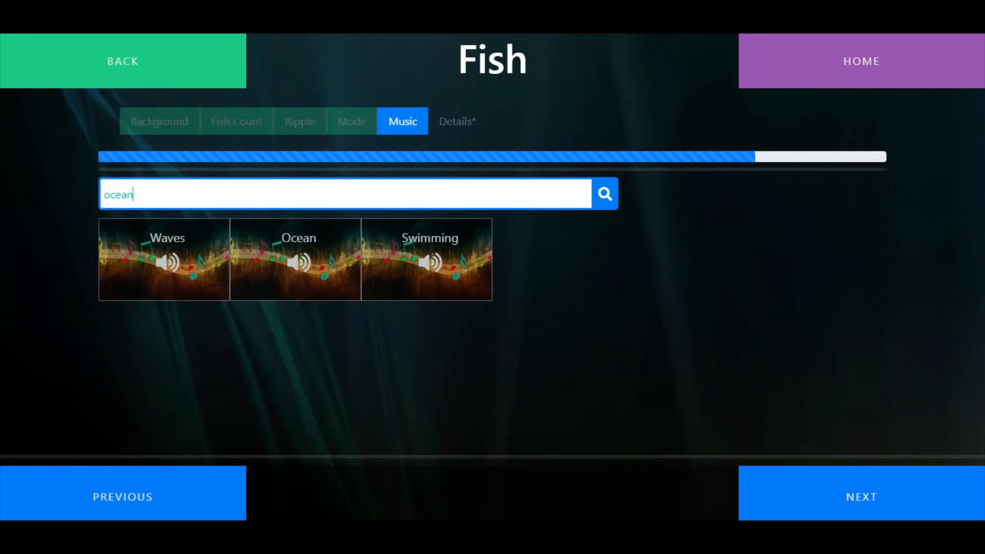
left_click(325, 266)
left_click(846, 497)
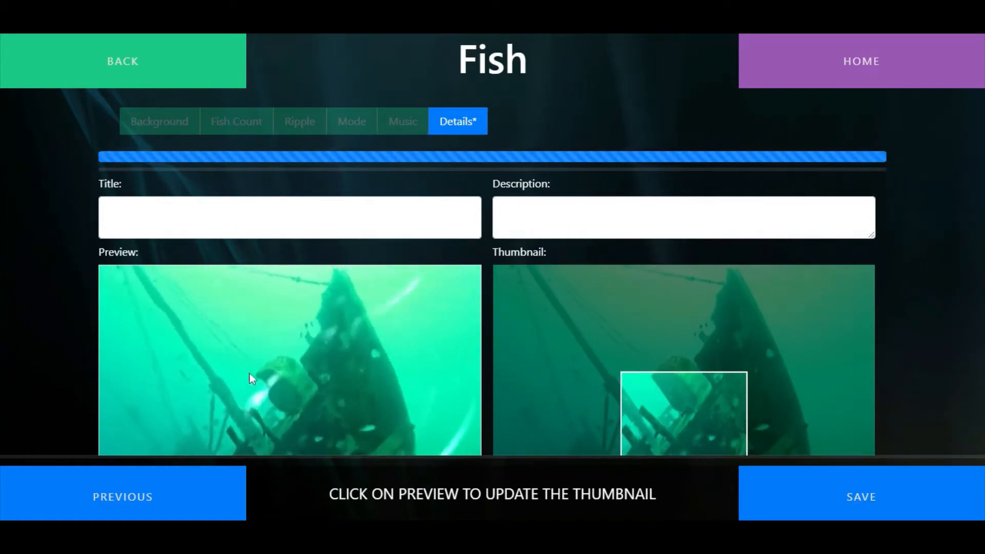
Title the activity "Shipwreck", describe it as "Shipwreck with water ripple", and save it with a thumbnail recaptured from the preview.
left_click(109, 218)
type("Sh")
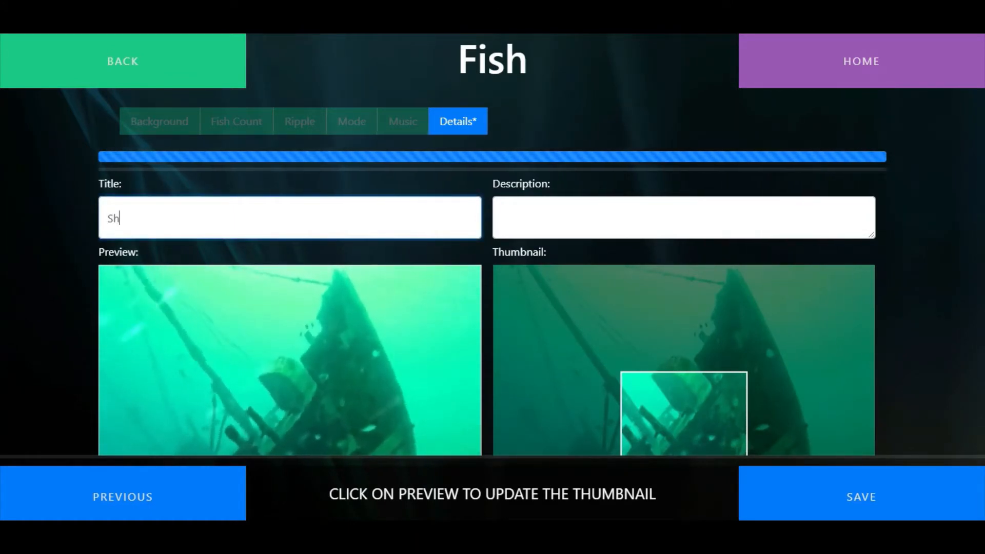
type("ipwreck")
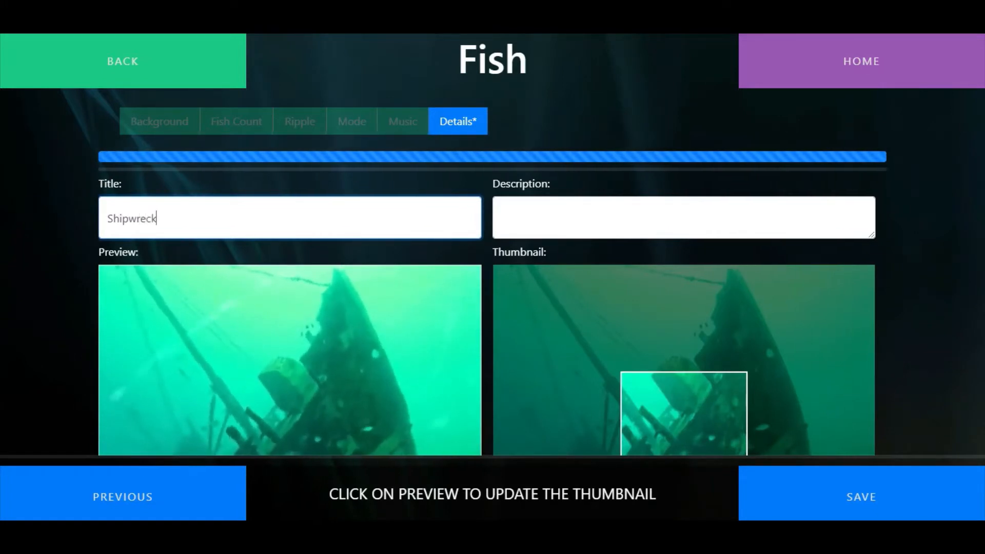
key("Tab")
type("Shipwr")
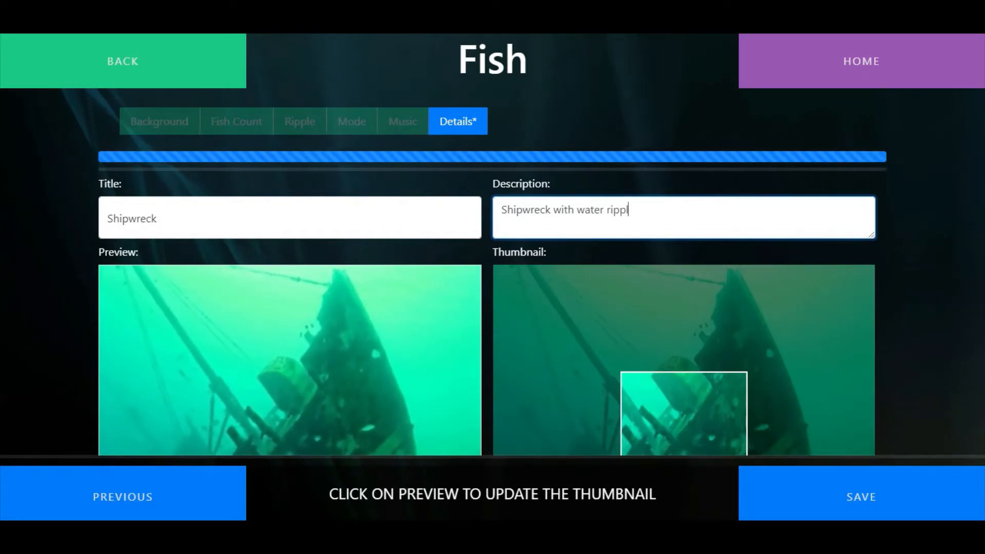
left_click(307, 356)
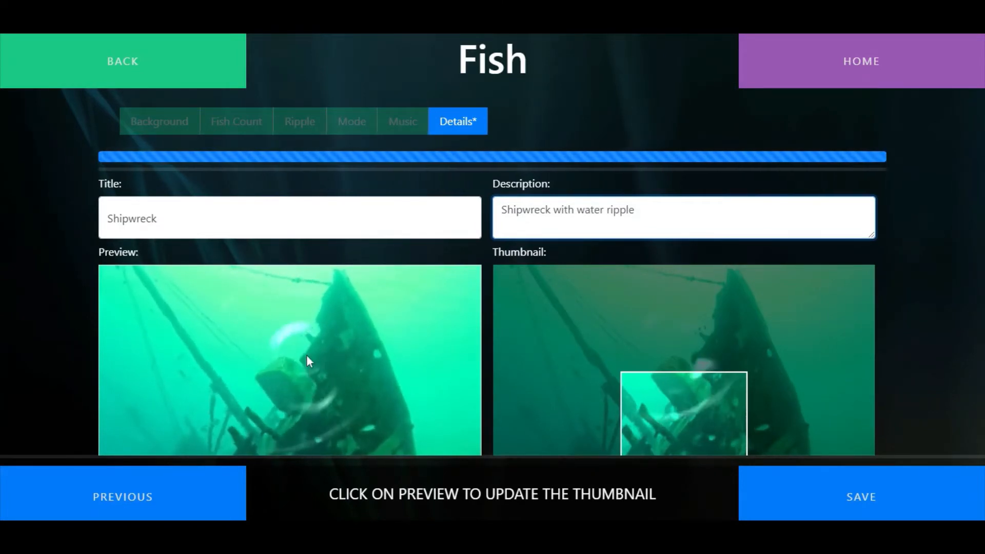
left_click(872, 501)
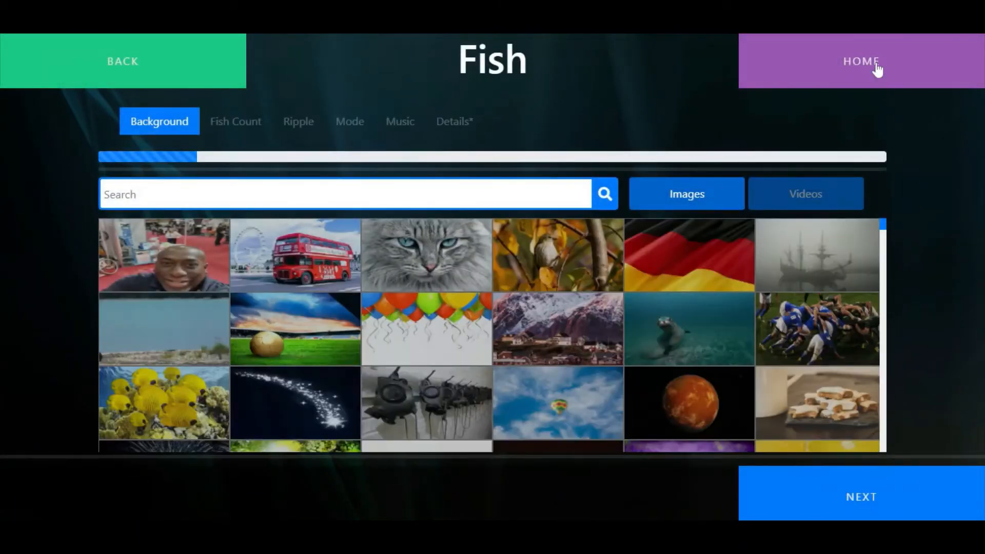
Return to the home page and start a new activity of the Media Player type.
left_click(877, 66)
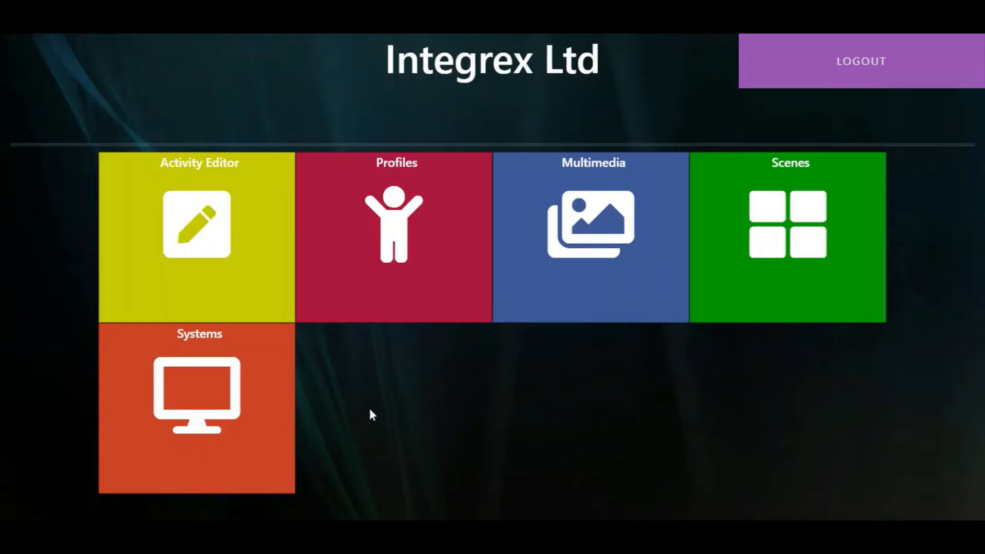
left_click(204, 259)
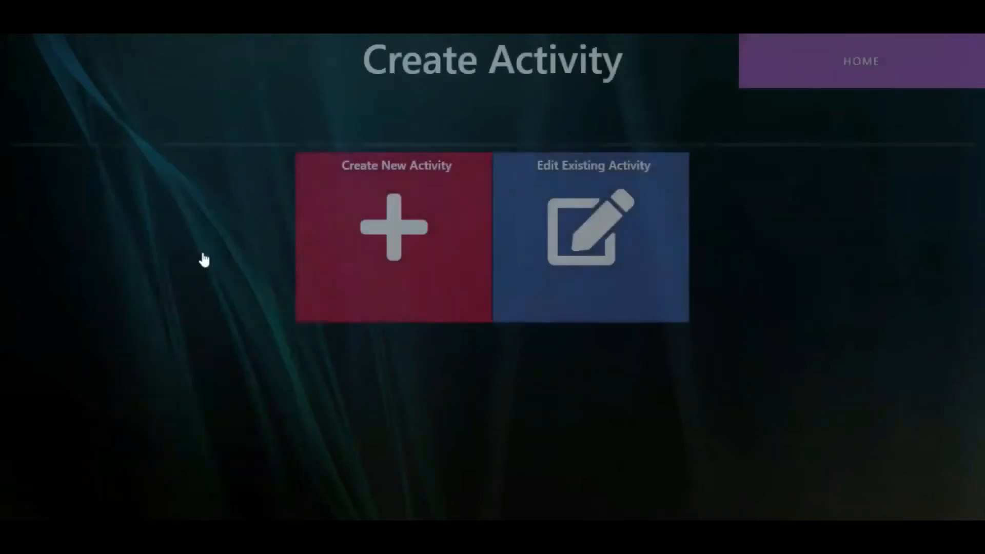
left_click(405, 252)
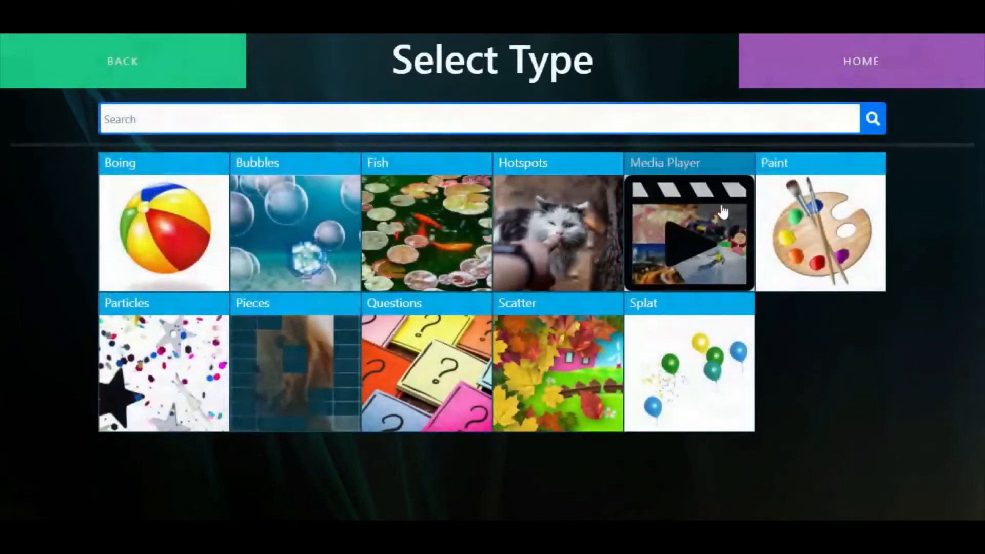
left_click(723, 210)
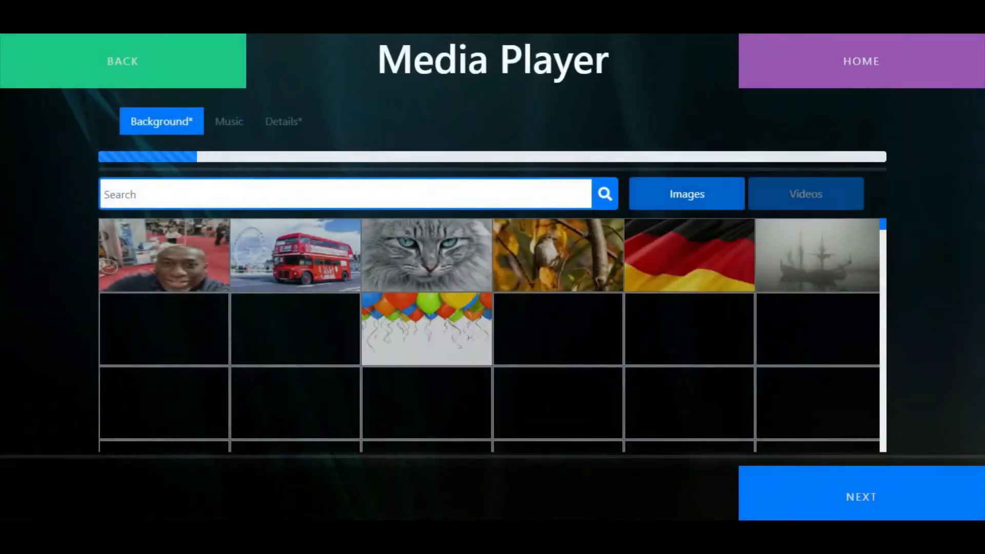
Choose the gorilla video from the video library as the background and continue to the details without selecting music.
left_click(782, 200)
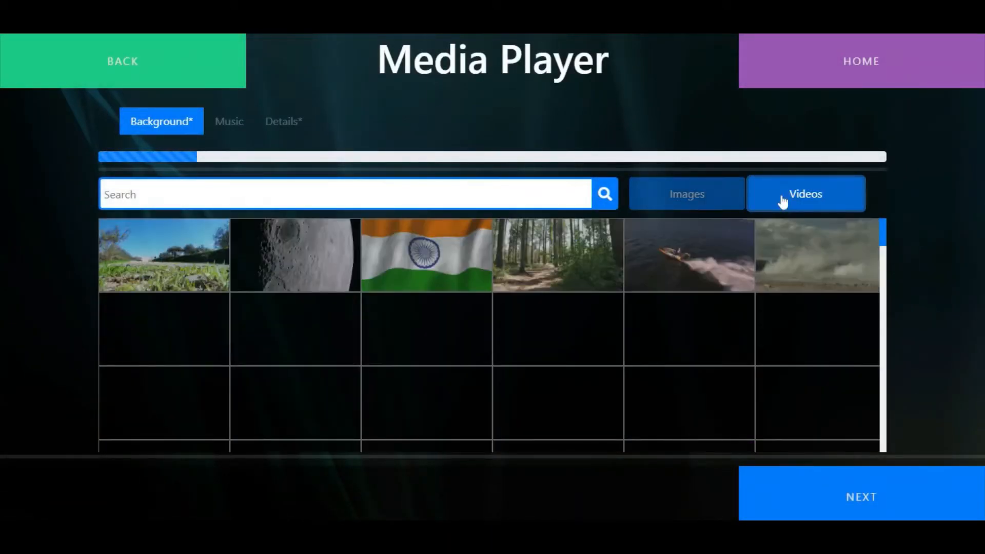
scroll(681, 345, "down", 3)
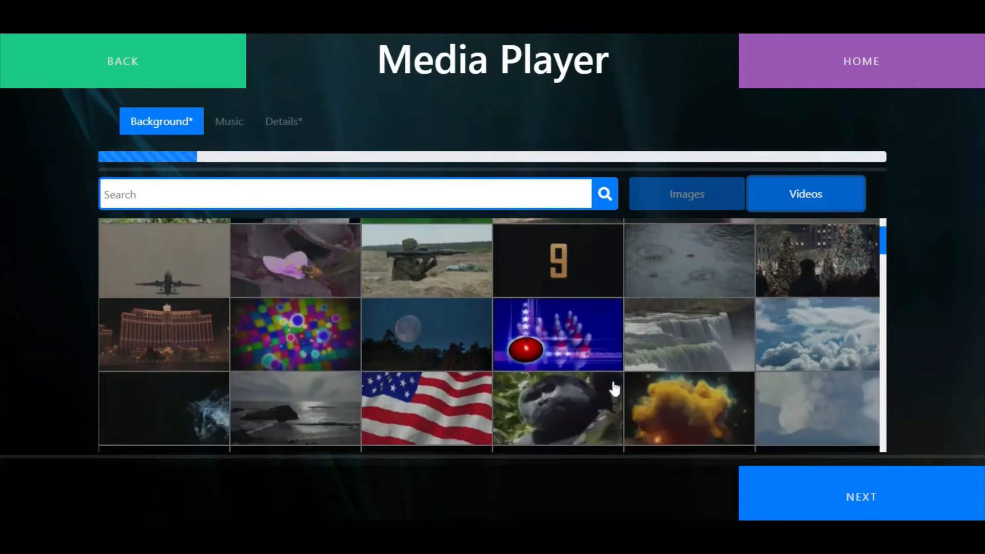
left_click(848, 496)
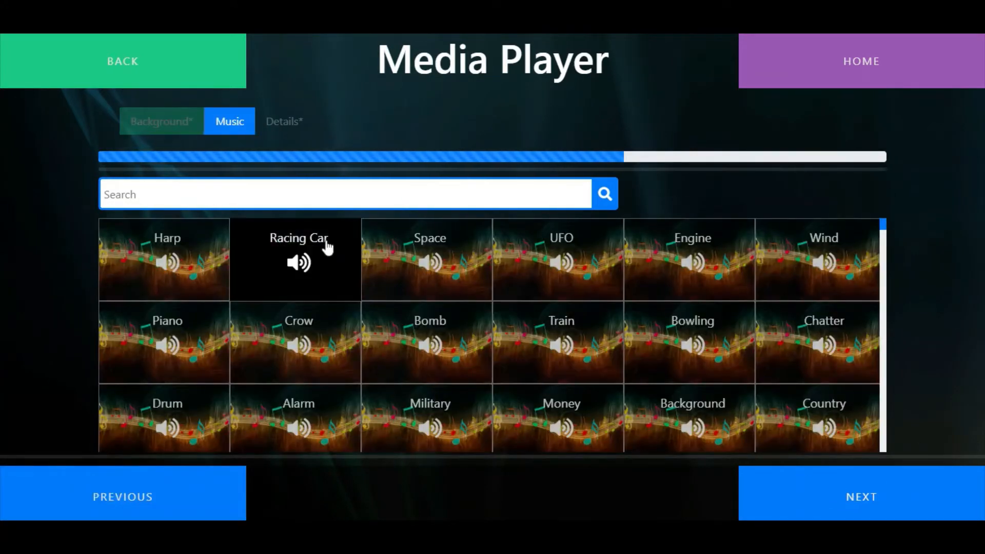
left_click(878, 504)
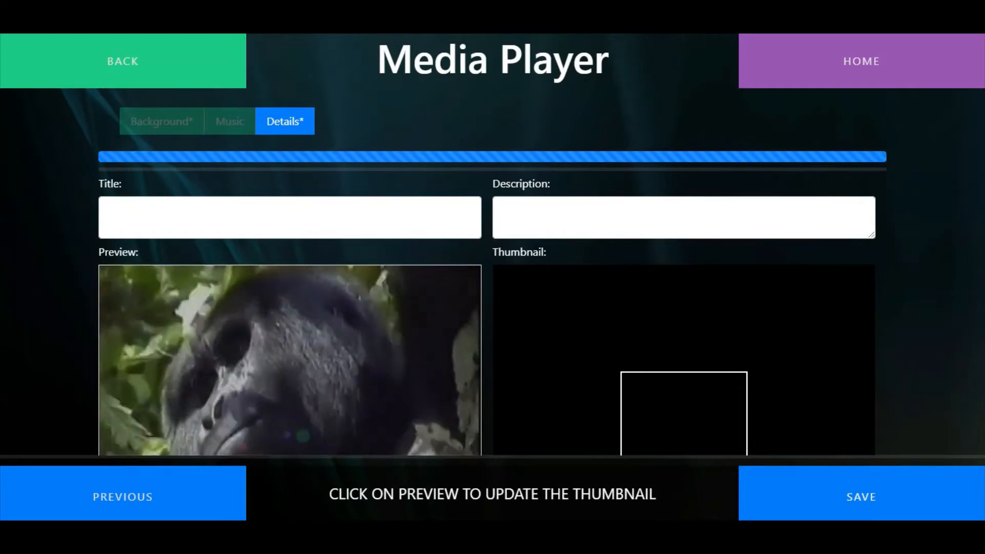
Capture and reposition a thumbnail from the gorilla preview, and enter the title "Gorilla" and a description starting "Video of a".
left_click(271, 352)
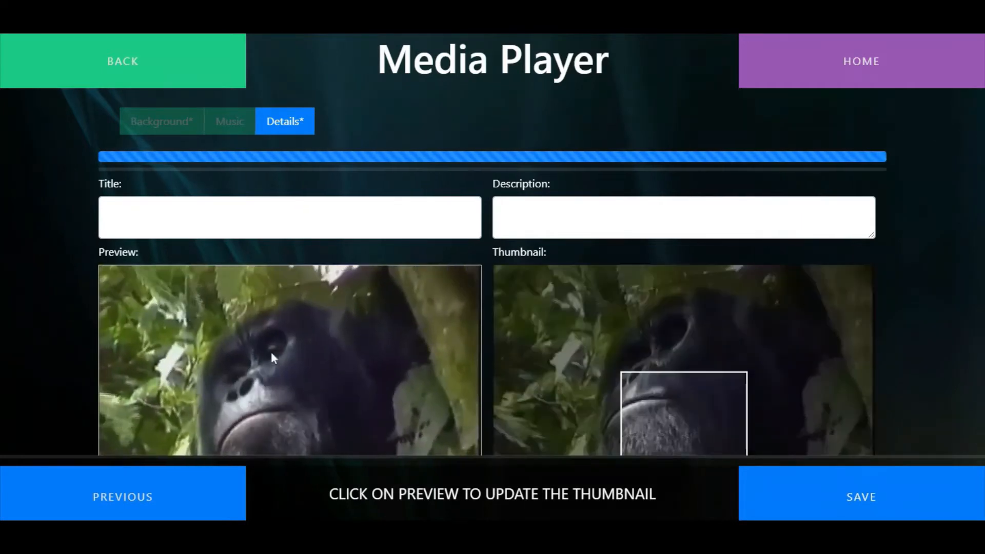
left_click_drag(784, 358, 771, 387)
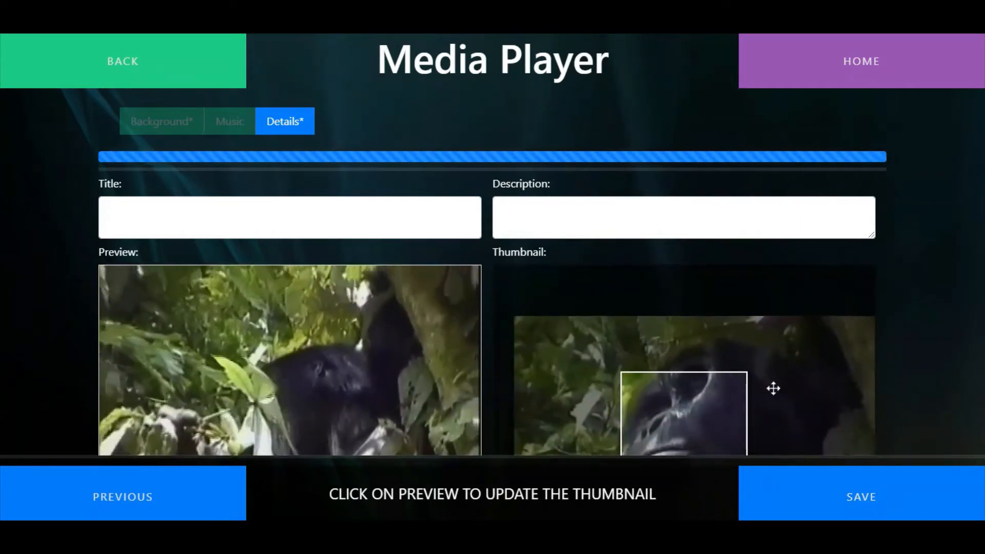
left_click(103, 217)
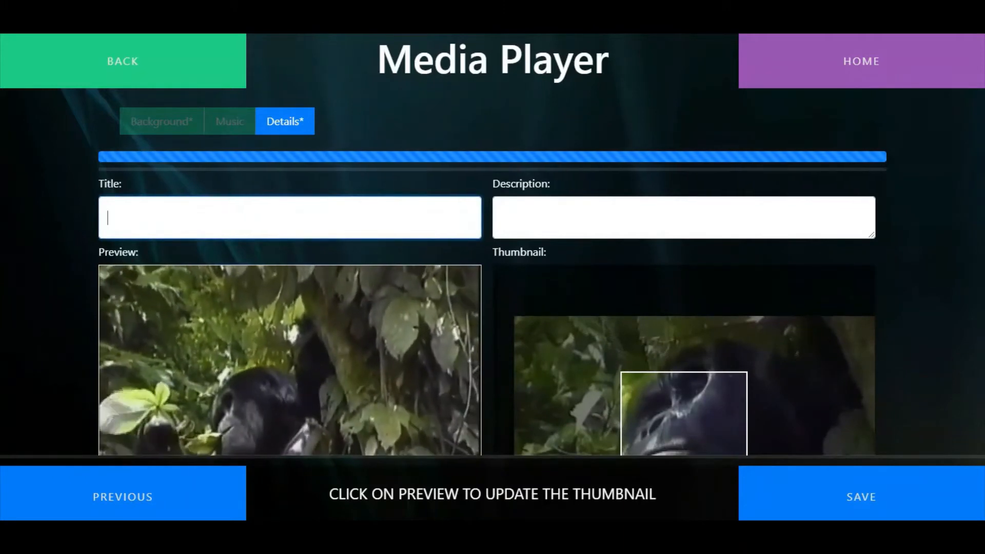
type("Gorilla")
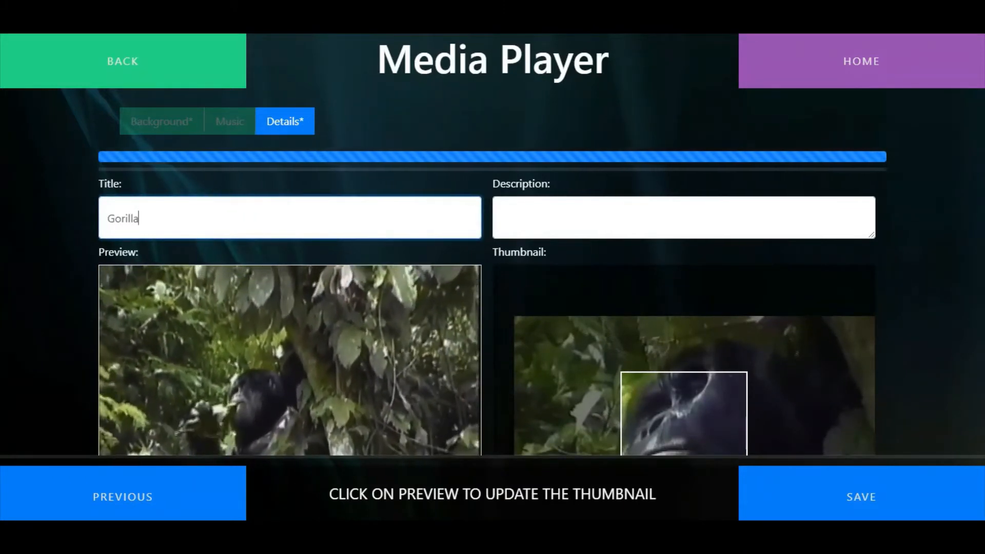
key("Tab")
type("Video of a")
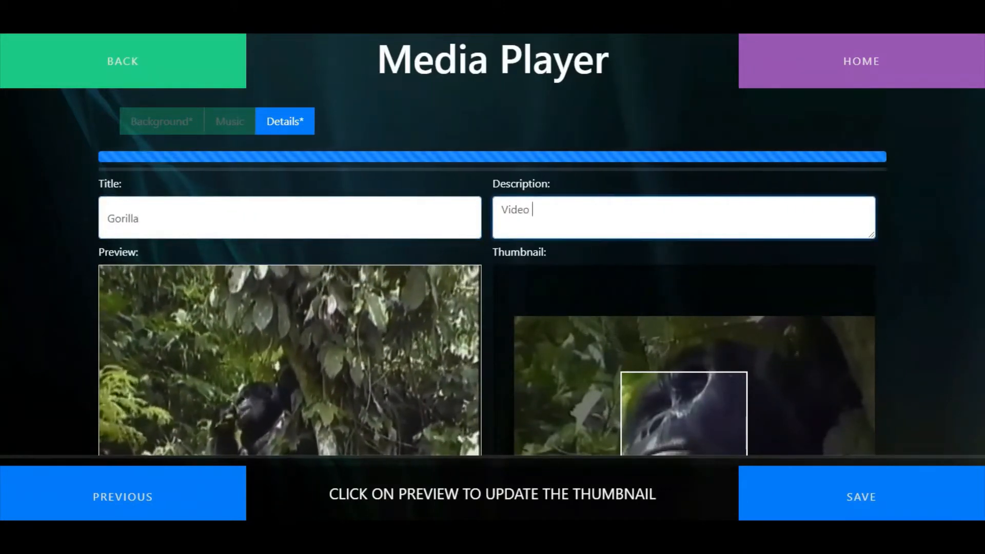
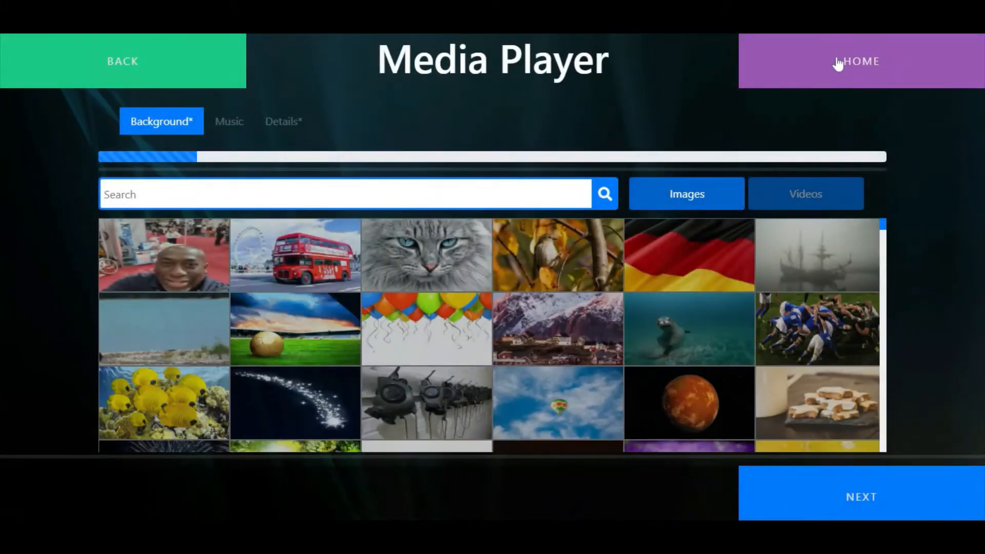
Return to the home page and start a new activity of the Hotspots type.
left_click(838, 63)
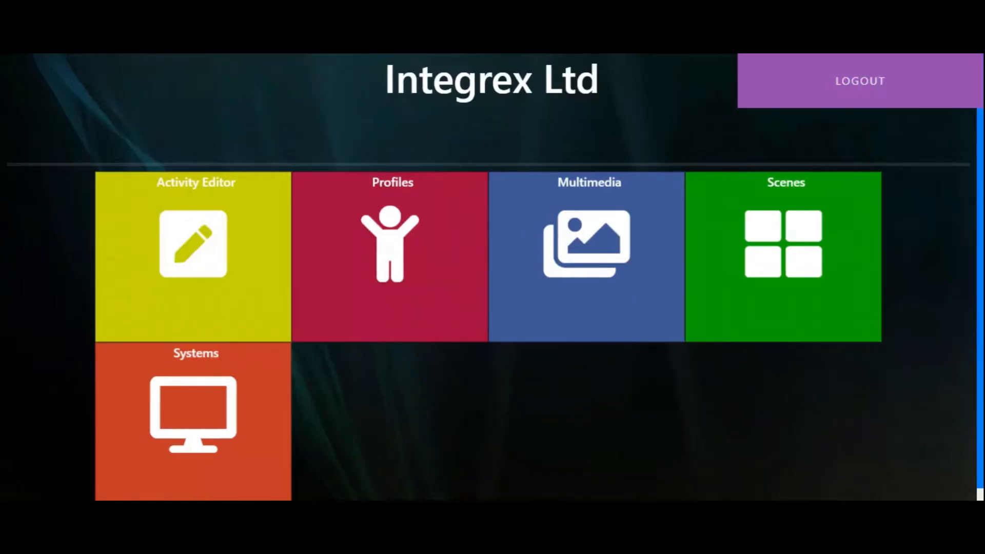
left_click(244, 255)
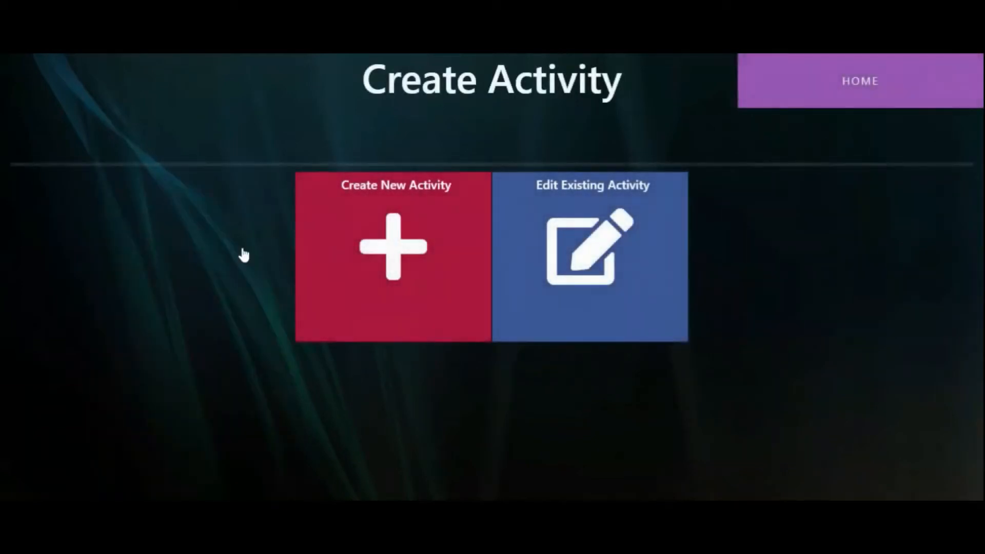
left_click(415, 251)
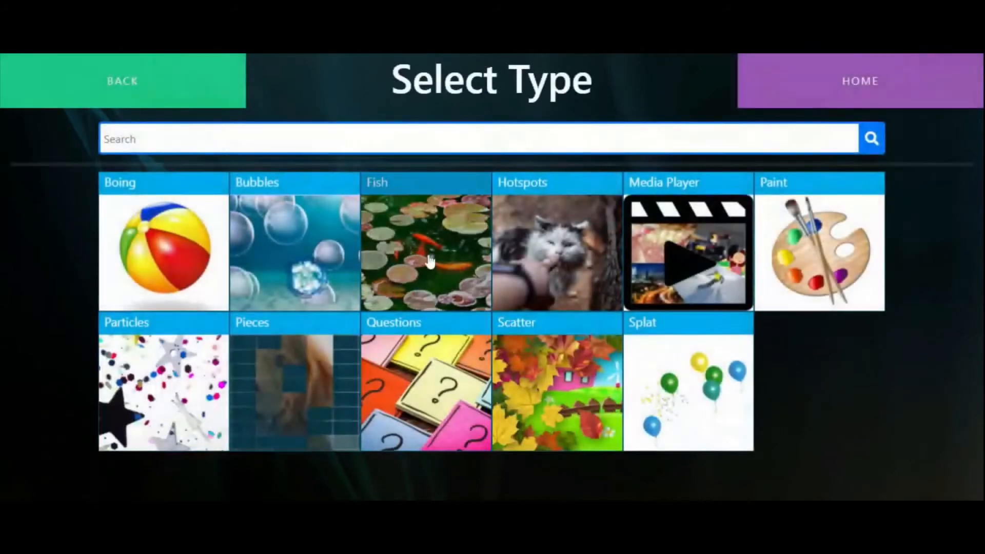
left_click(566, 229)
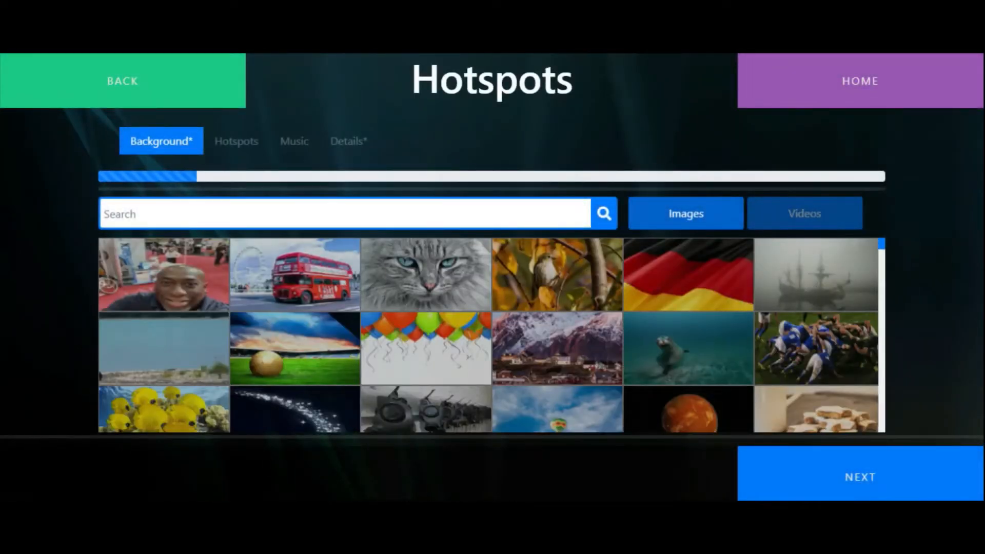
Browse the image library for a suitable Hotspots background.
scroll(613, 281, "down", 5)
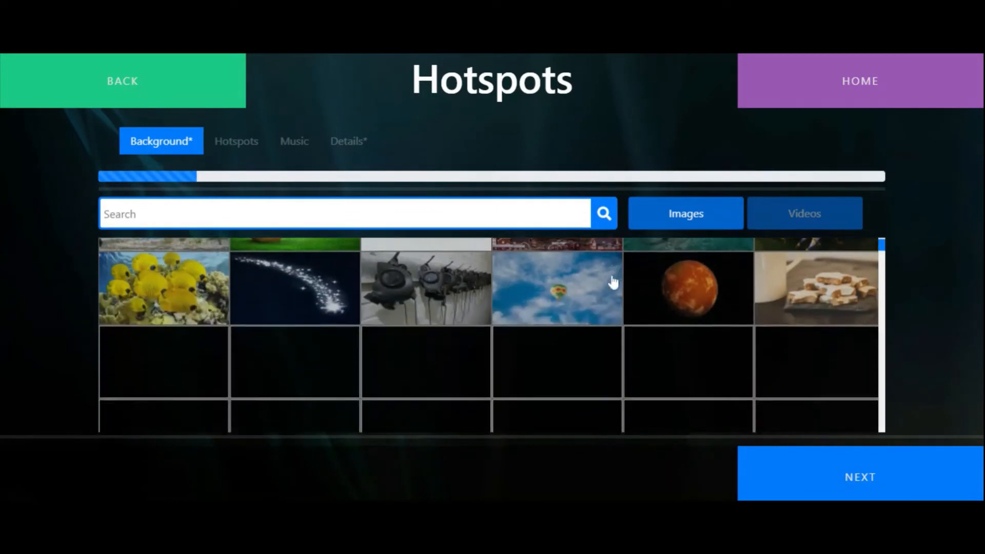
scroll(613, 281, "down", 5)
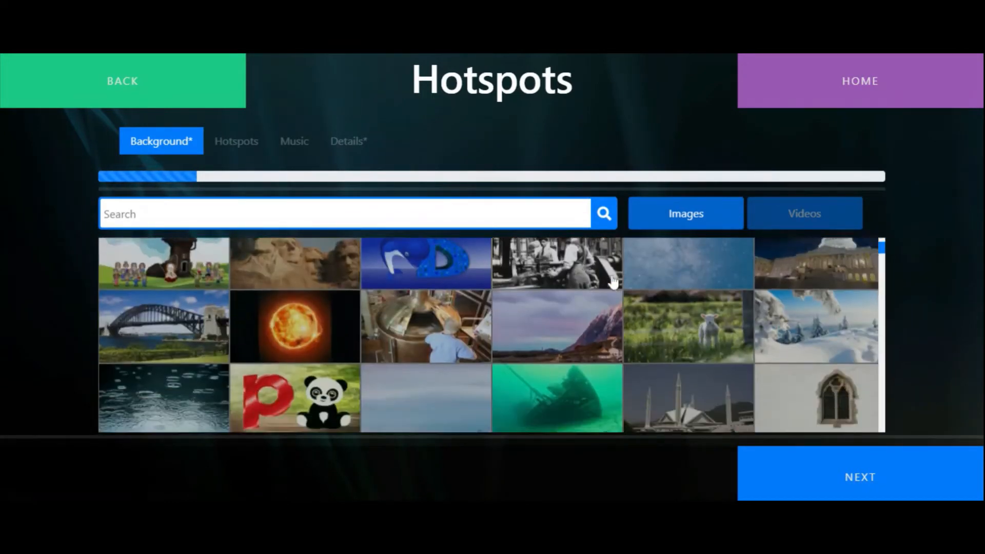
scroll(613, 281, "down", 3)
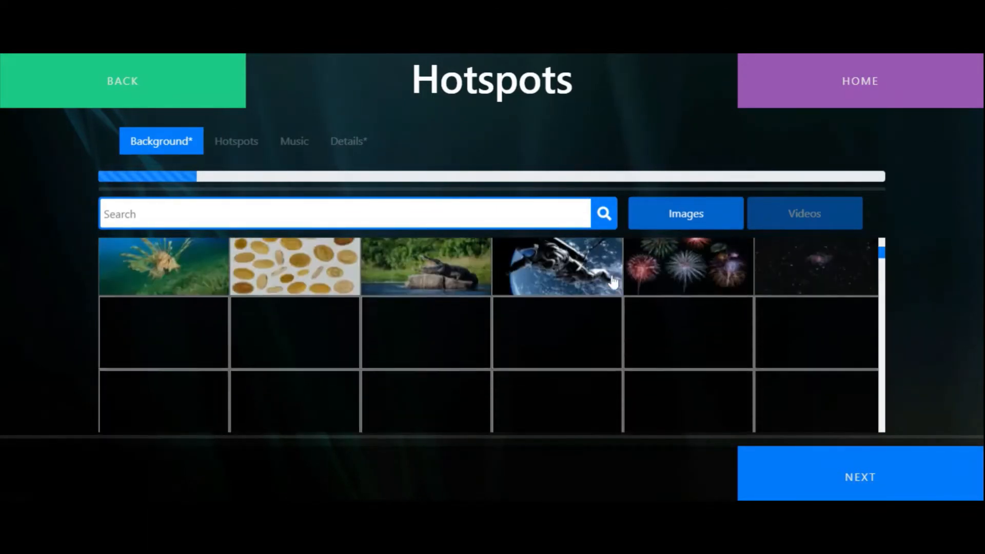
scroll(613, 281, "down", 1)
scroll(613, 281, "down", 3)
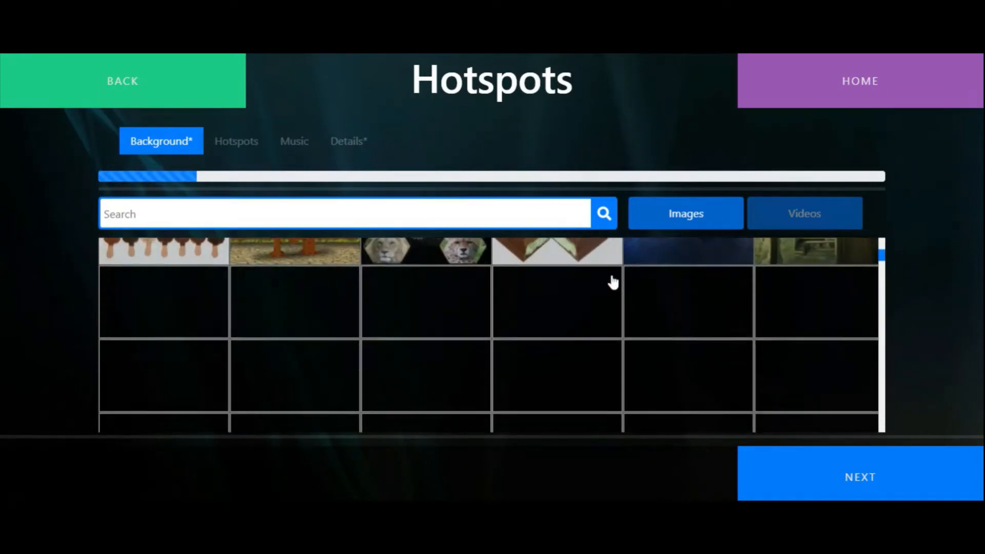
scroll(613, 281, "down", 1)
scroll(613, 281, "down", 3)
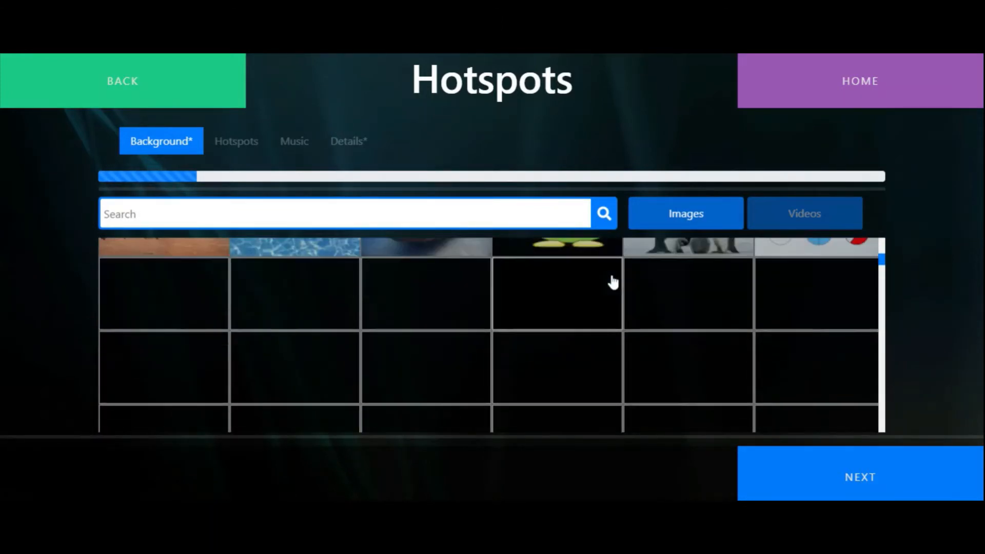
scroll(613, 281, "down", 1)
scroll(613, 281, "down", 3)
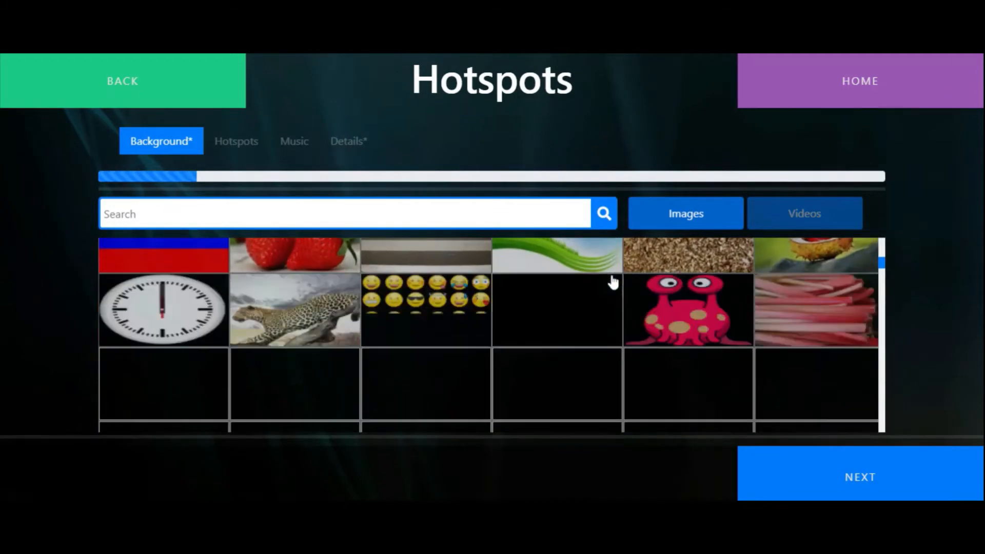
scroll(612, 281, "down", 5)
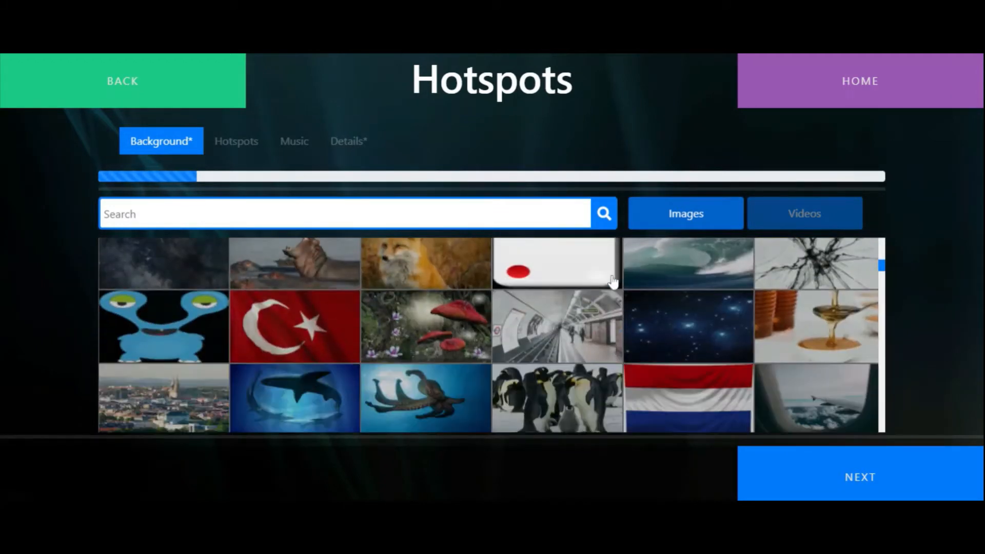
scroll(613, 281, "down", 2)
scroll(613, 282, "down", 2)
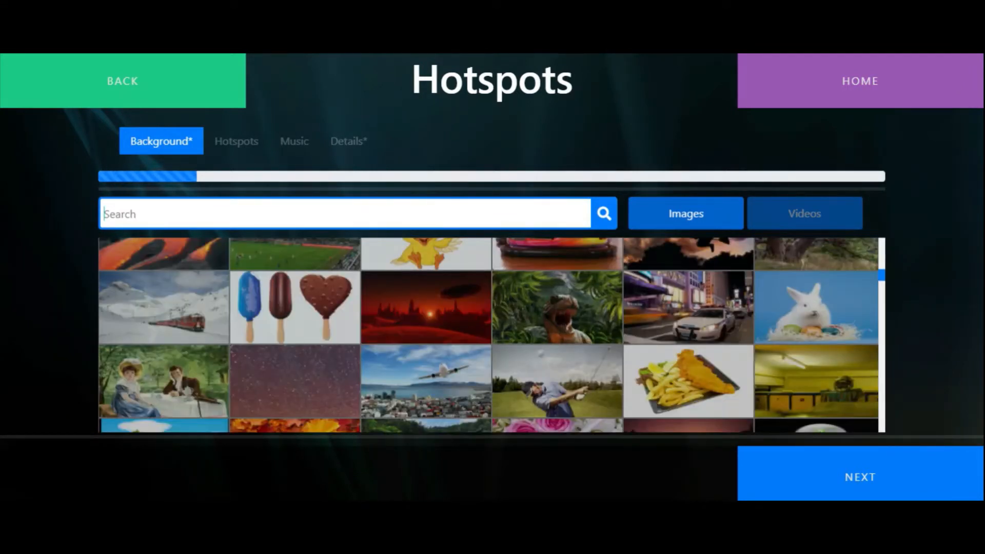
Search the image library for "spider", choose the spider picture as the background, and continue to the hotspots.
type("pider")
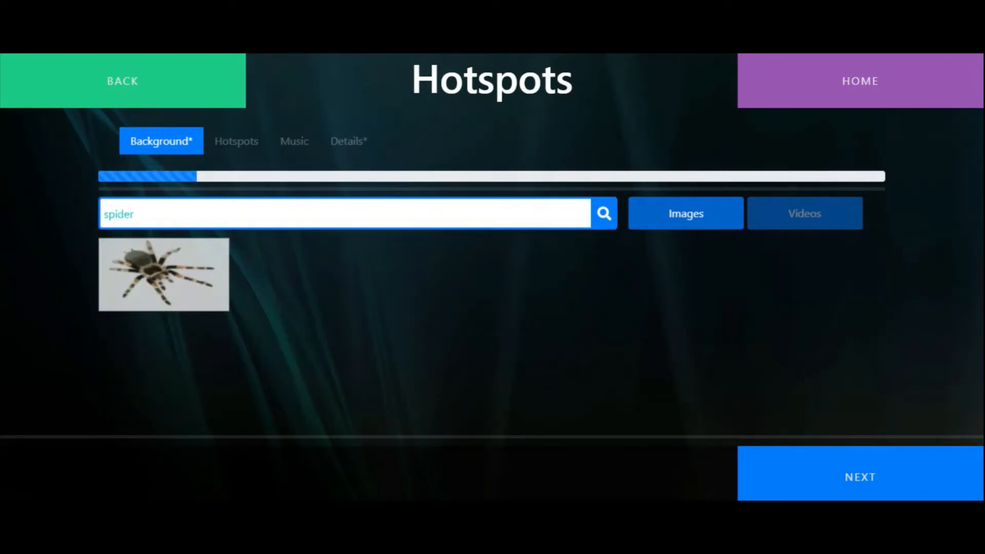
left_click(177, 286)
left_click(847, 473)
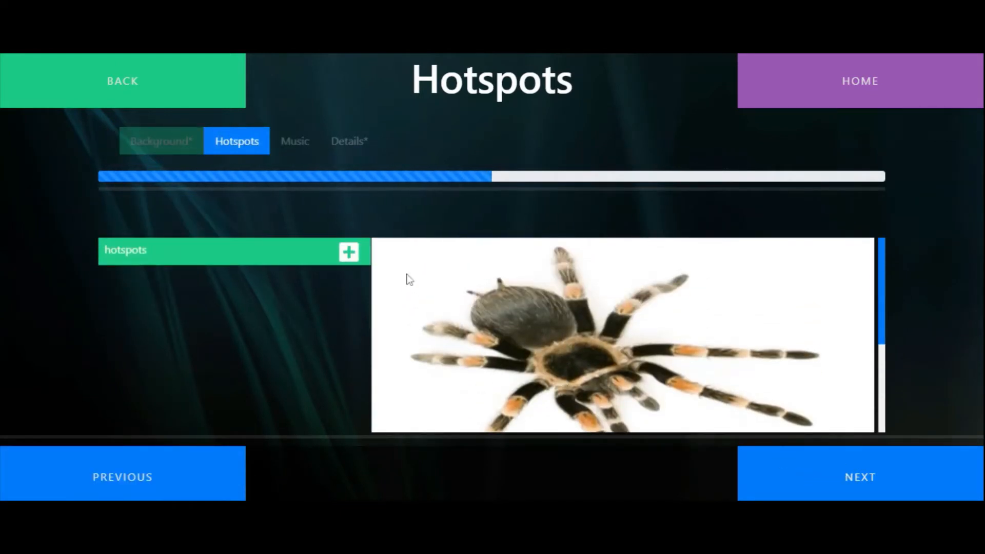
Add a rectangle hotspot and position it as a small square in the white area above the spider's right-hand legs.
left_click(350, 253)
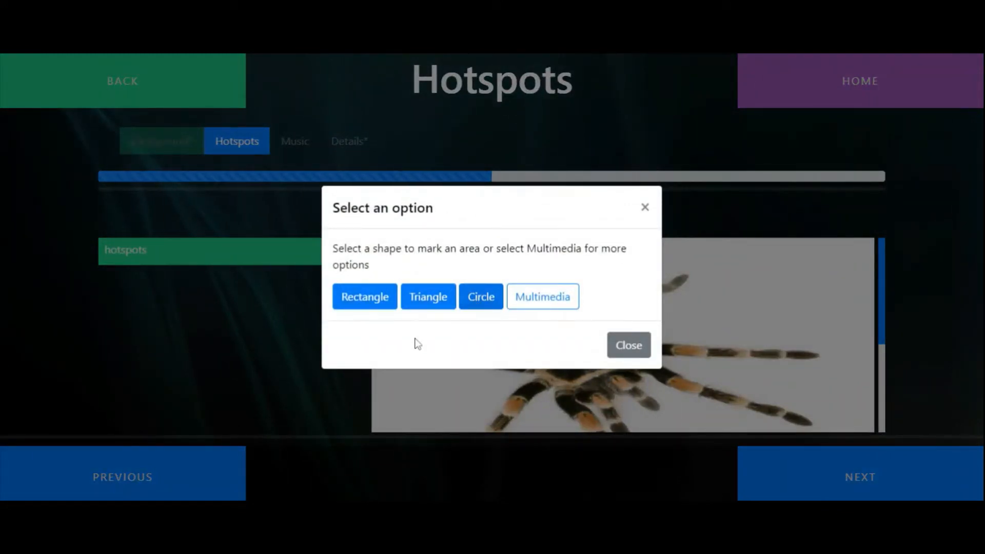
left_click(376, 297)
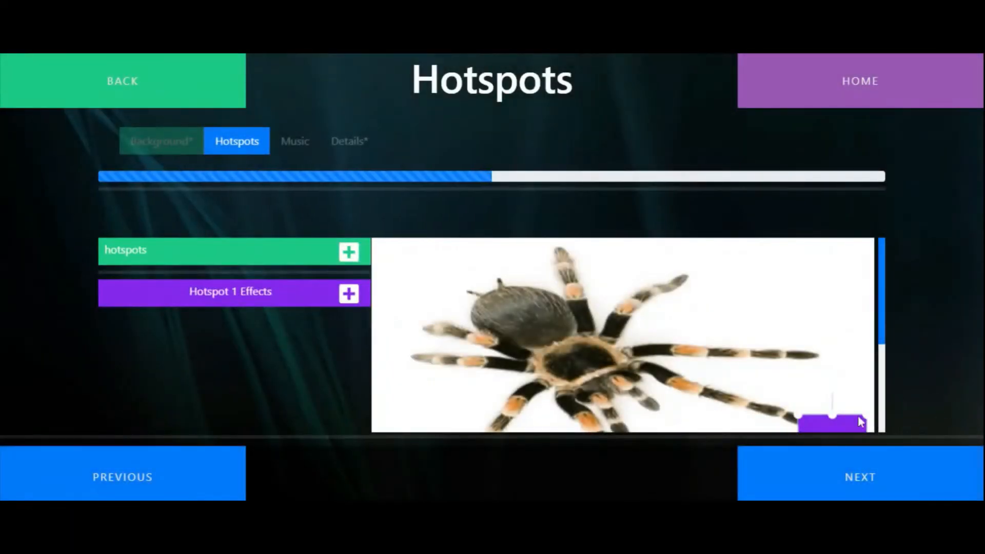
left_click_drag(837, 423, 780, 290)
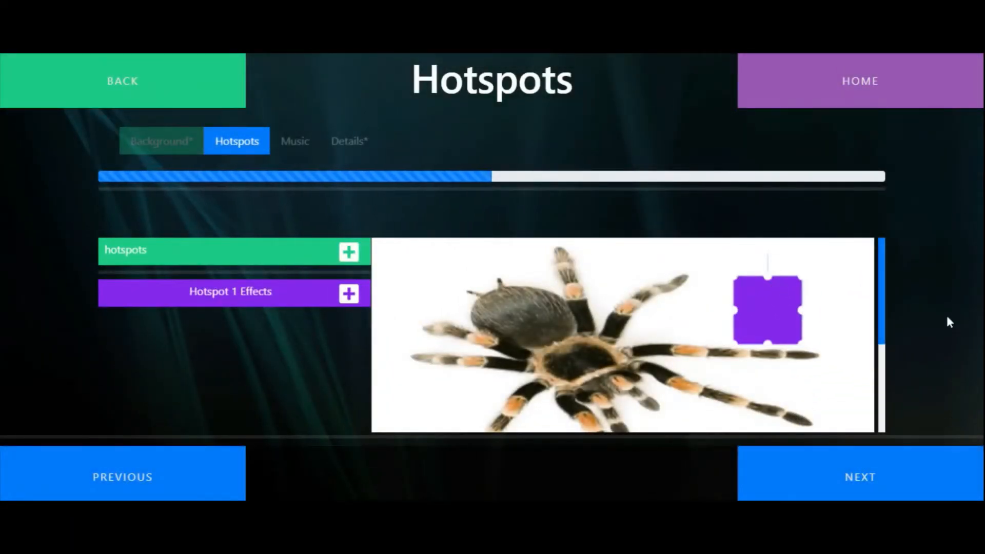
mouse_move(802, 342)
left_mouse_down()
mouse_move(879, 428)
mouse_move(793, 371)
mouse_move(787, 334)
left_mouse_up()
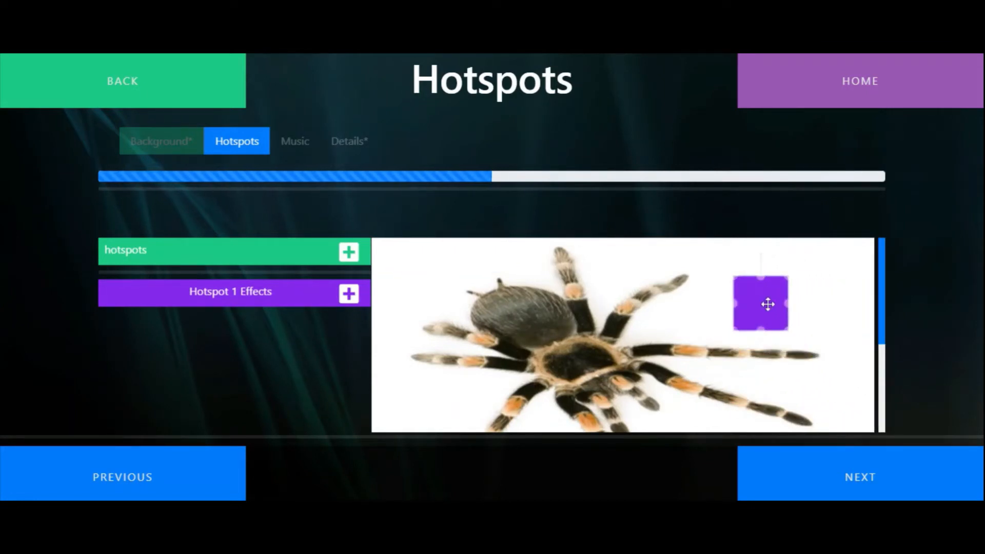
left_click_drag(767, 301, 754, 330)
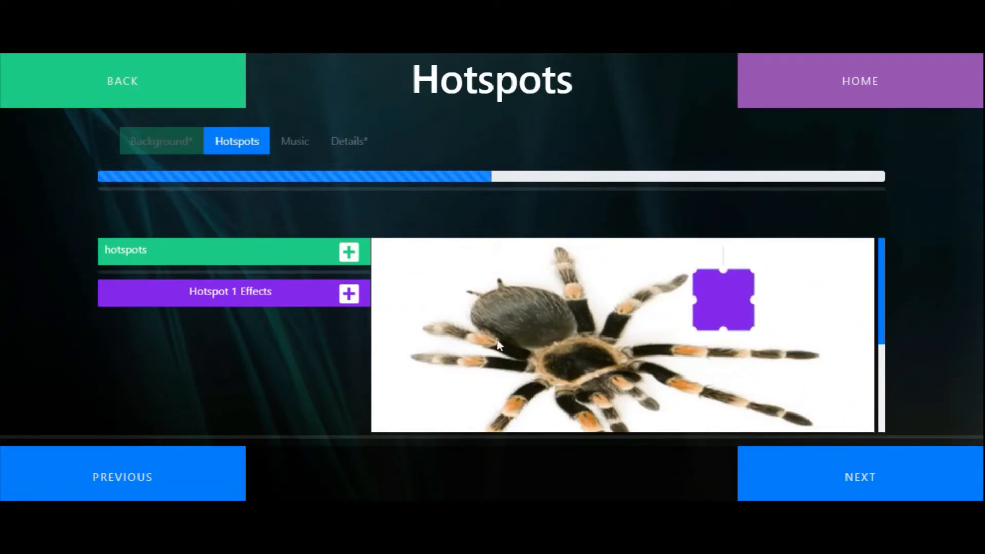
Create a text effect for Hotspot 1 reading "The average life span is up to 30 years".
left_click(347, 295)
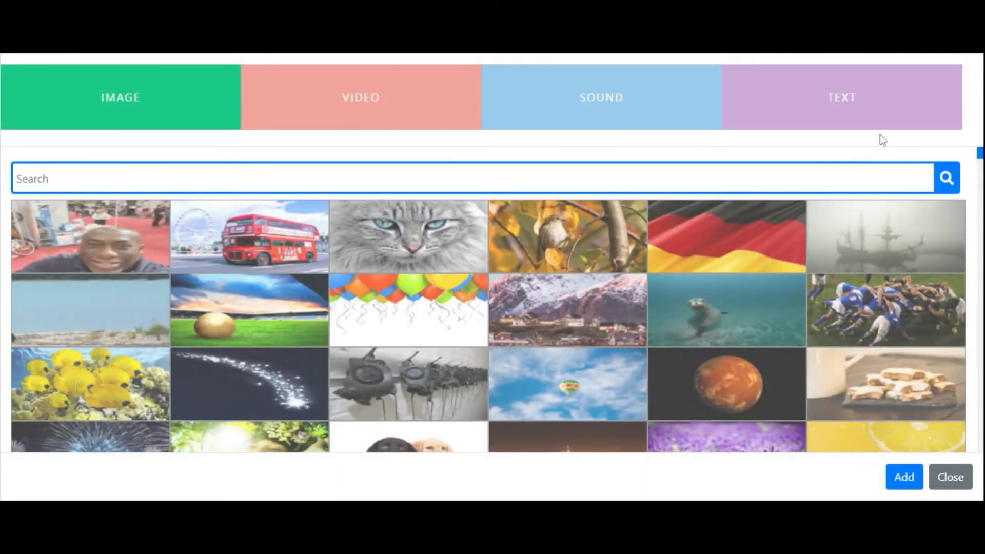
left_click(872, 102)
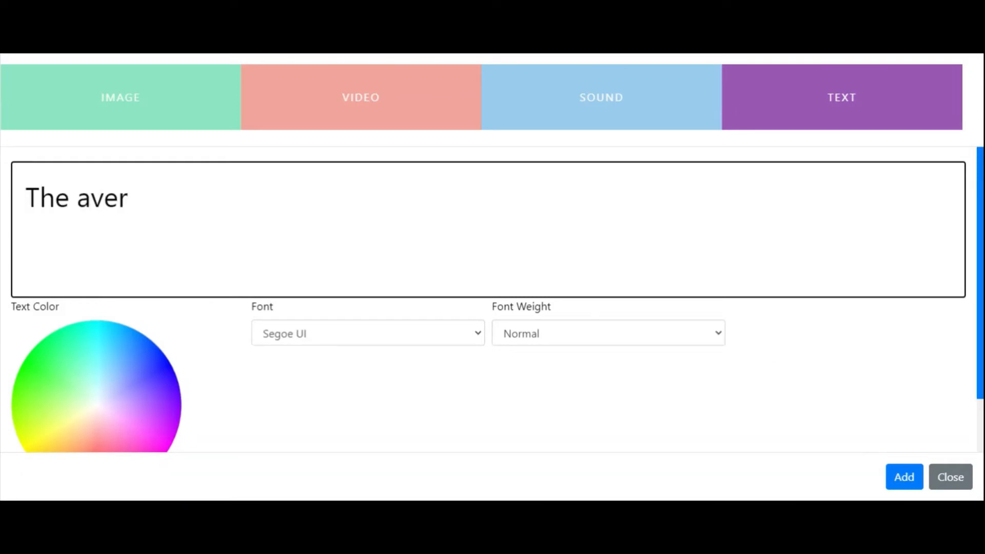
type("The average")
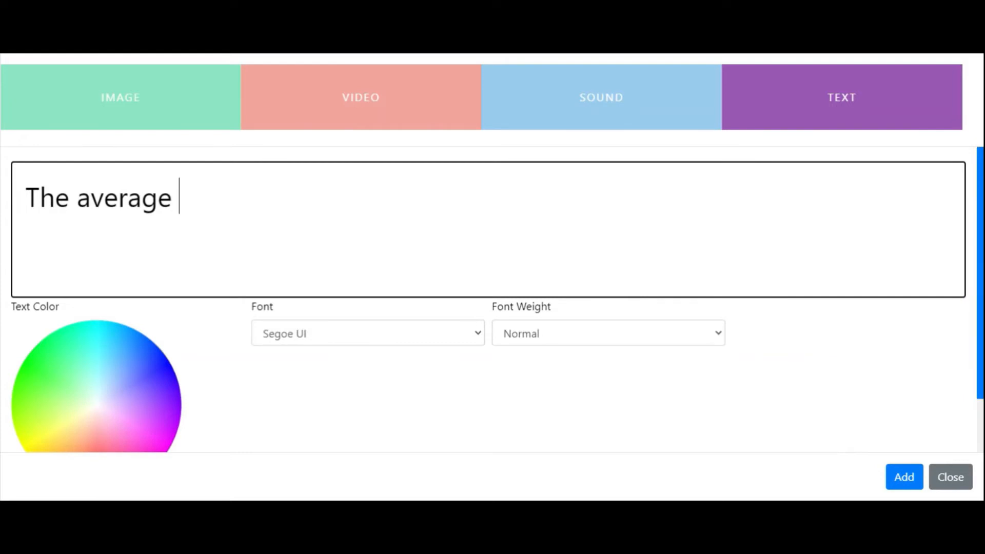
type(" life span is up")
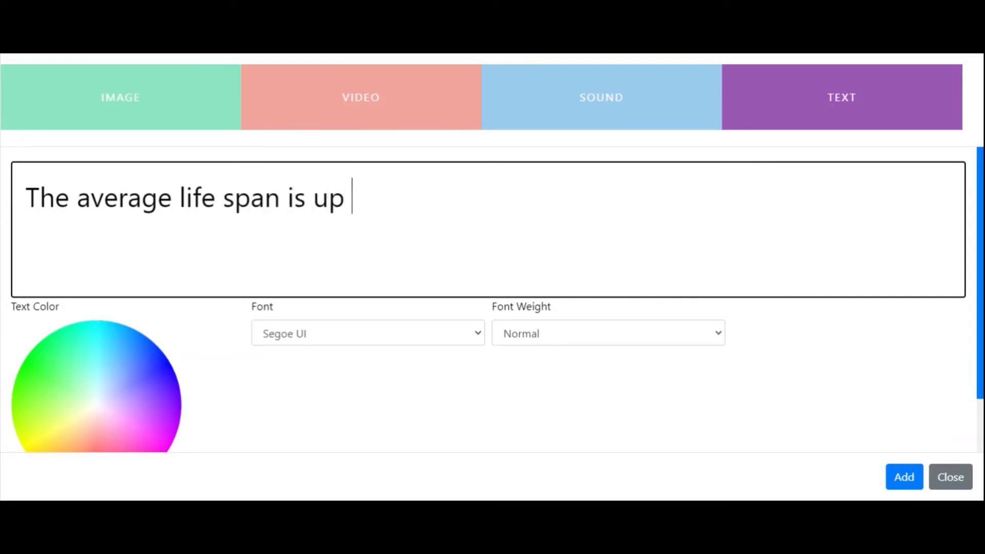
type(" to 30")
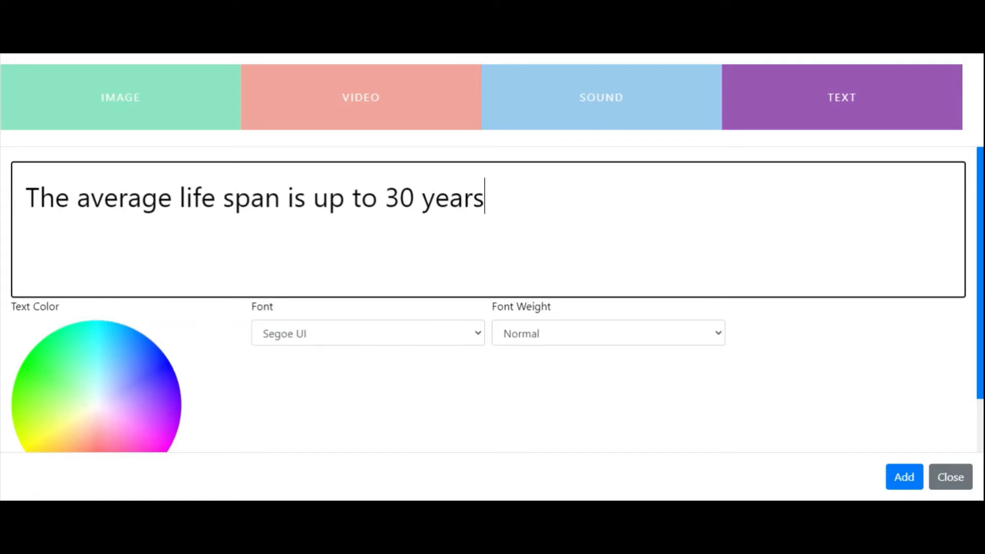
type(" years")
Colour the text blue, keep the Segoe UI font with Normal weight, and add it to the hotspot.
mouse_move(63, 346)
left_mouse_down()
mouse_move(97, 371)
mouse_move(111, 424)
left_mouse_up()
left_click(160, 375)
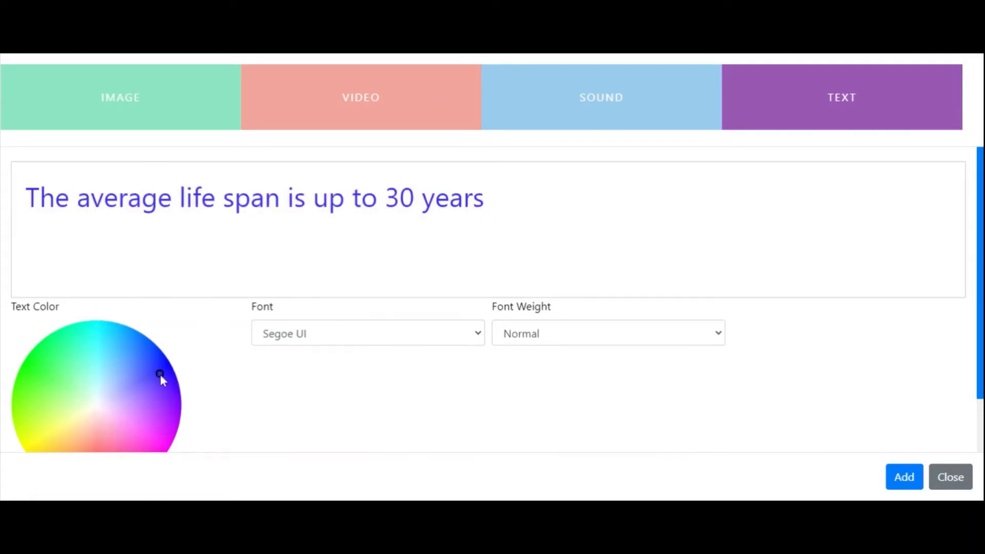
left_click(442, 337)
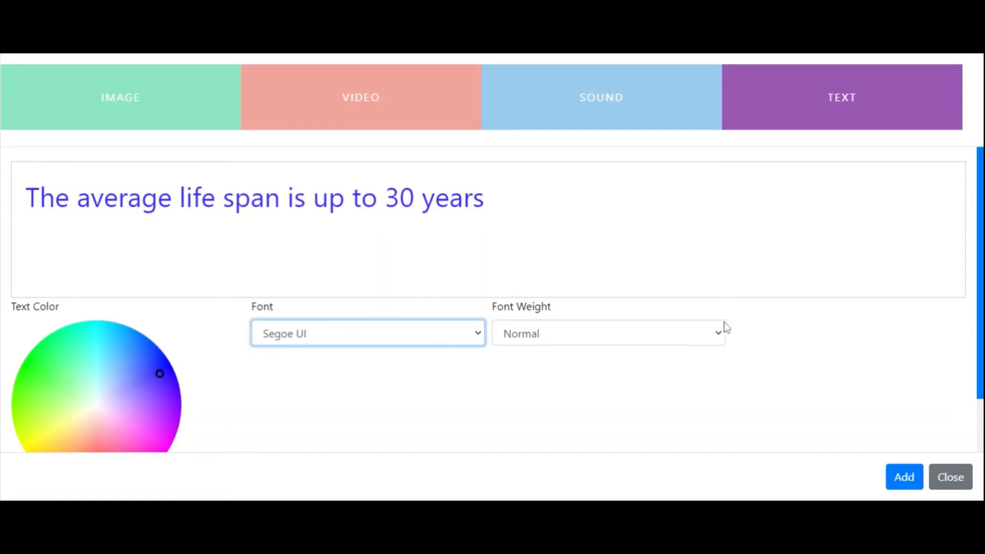
left_click(714, 343)
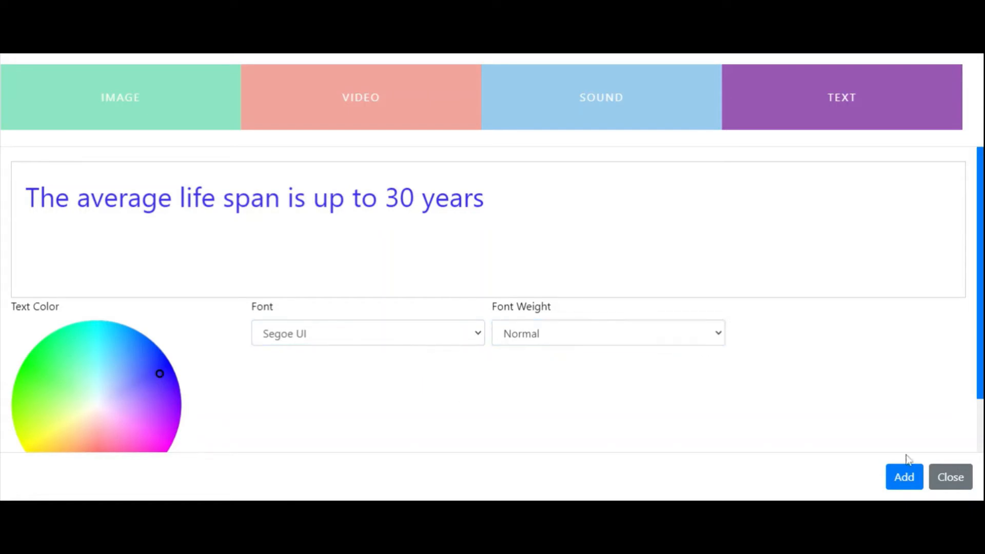
left_click(906, 482)
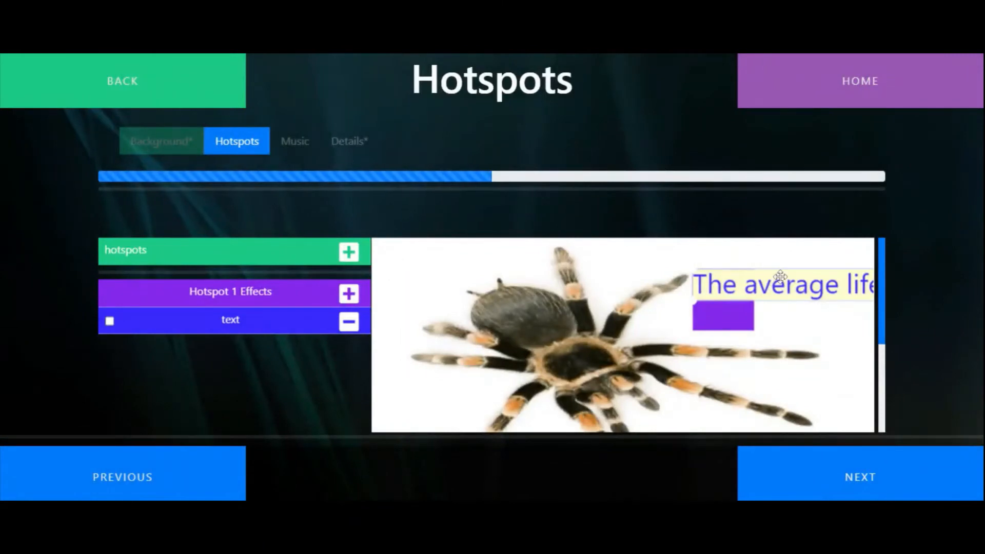
Place the text along the picture's upper edge, shrink it, and move the rectangle clear of it above the spider's right-hand legs.
left_click_drag(780, 277, 474, 256)
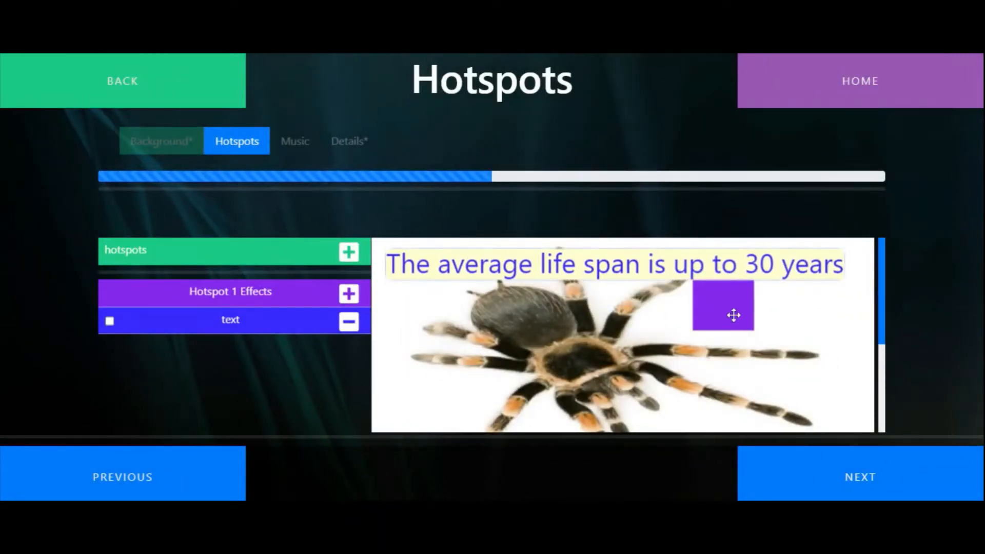
left_click_drag(731, 314, 791, 334)
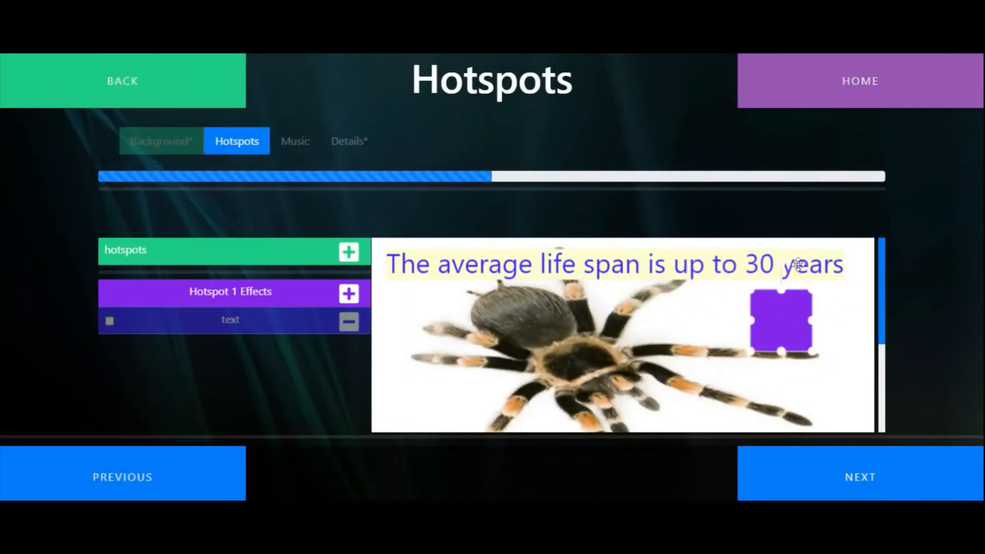
left_click(719, 288)
left_click_drag(846, 279, 718, 277)
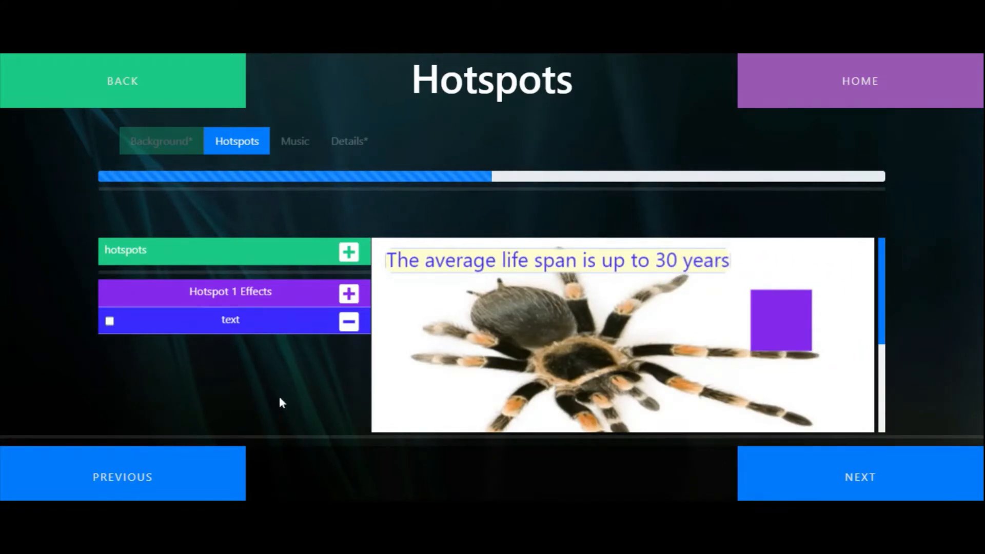
Continue to the activity details without adding another hotspot effect or selecting music.
left_click(348, 295)
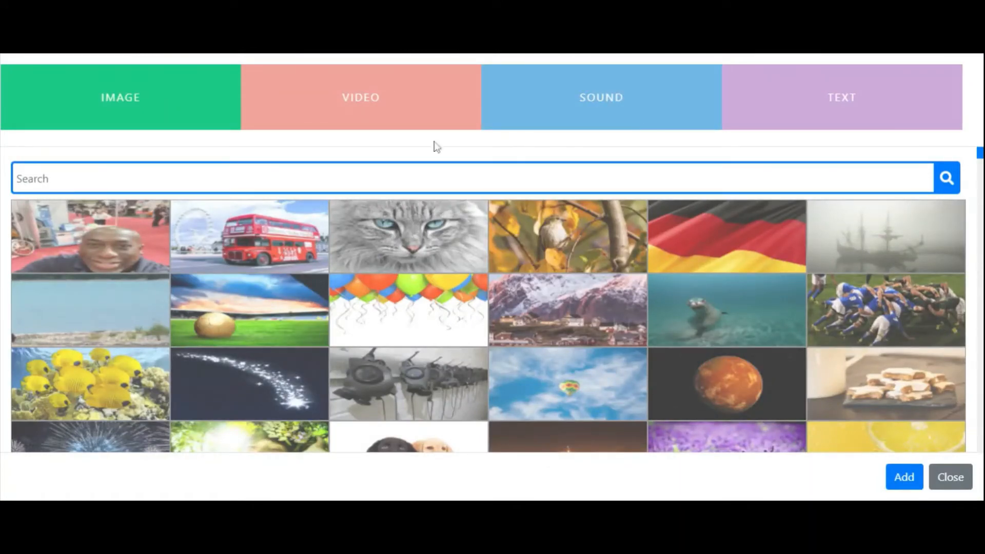
left_click(955, 481)
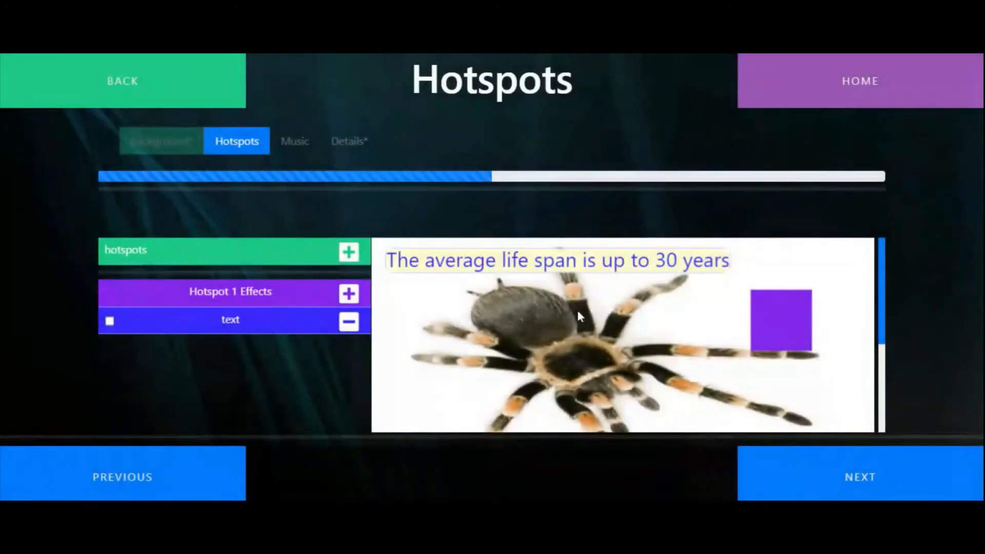
left_click(854, 483)
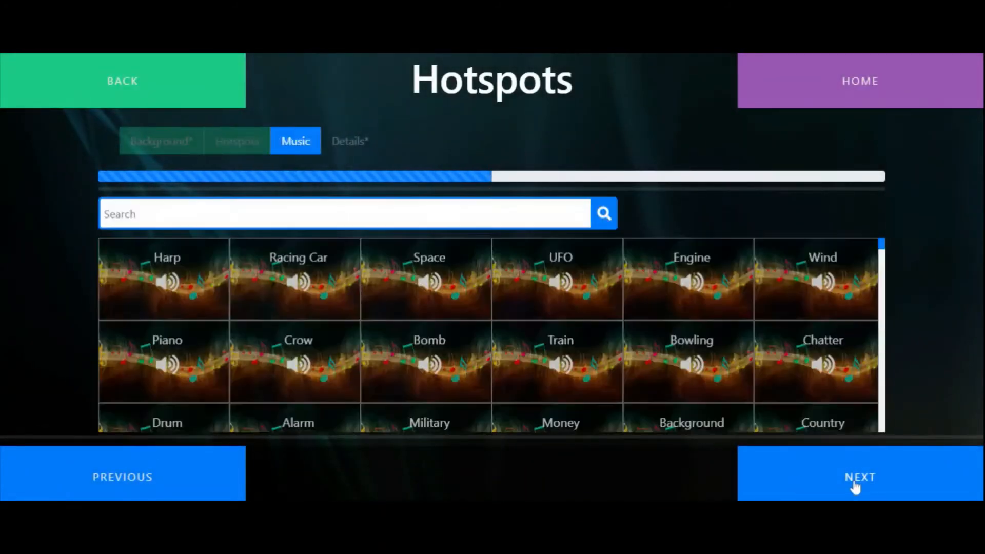
left_click(901, 478)
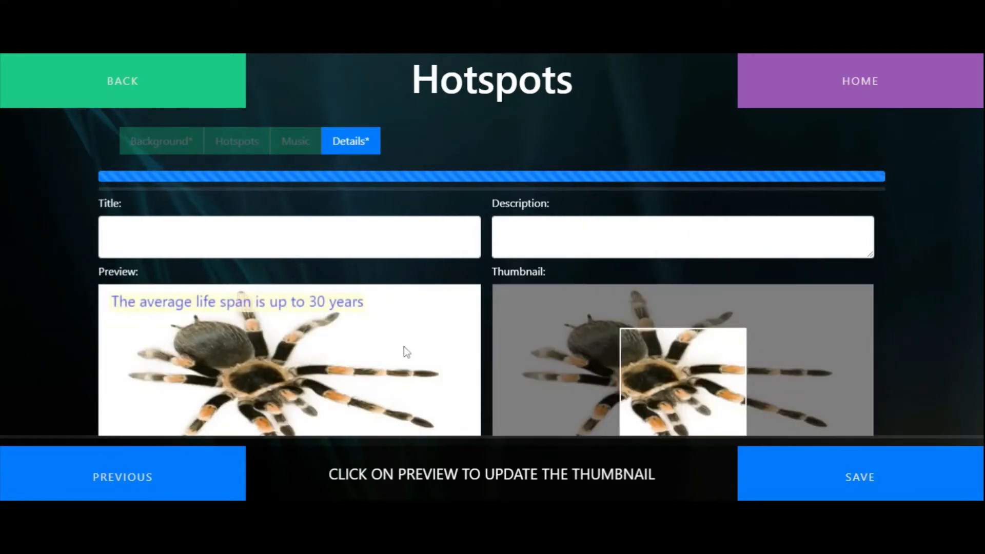
Enter the title "Tarantula" and the description "Touch the picture to trigger a fact".
left_click(354, 237)
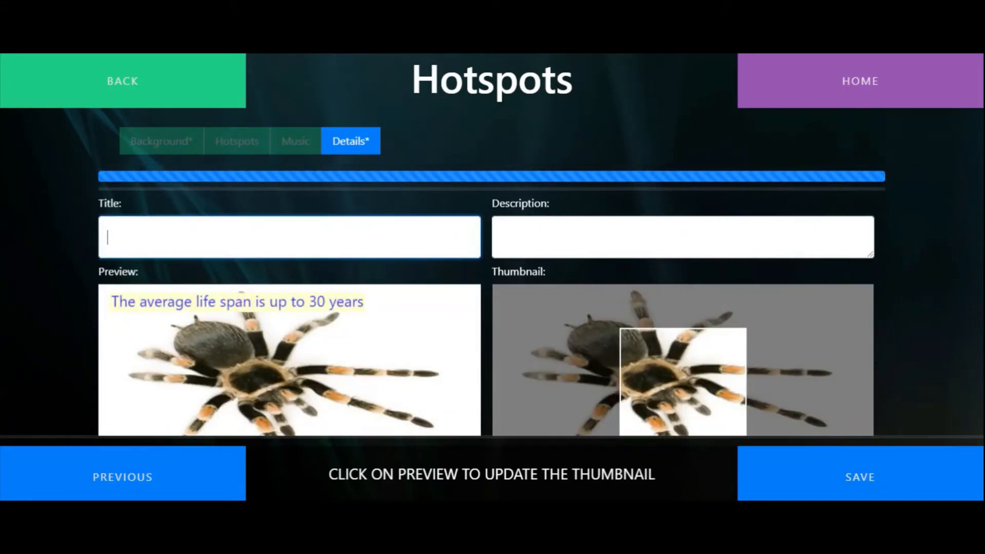
type("Tarantula")
key("Tab")
type("Touch")
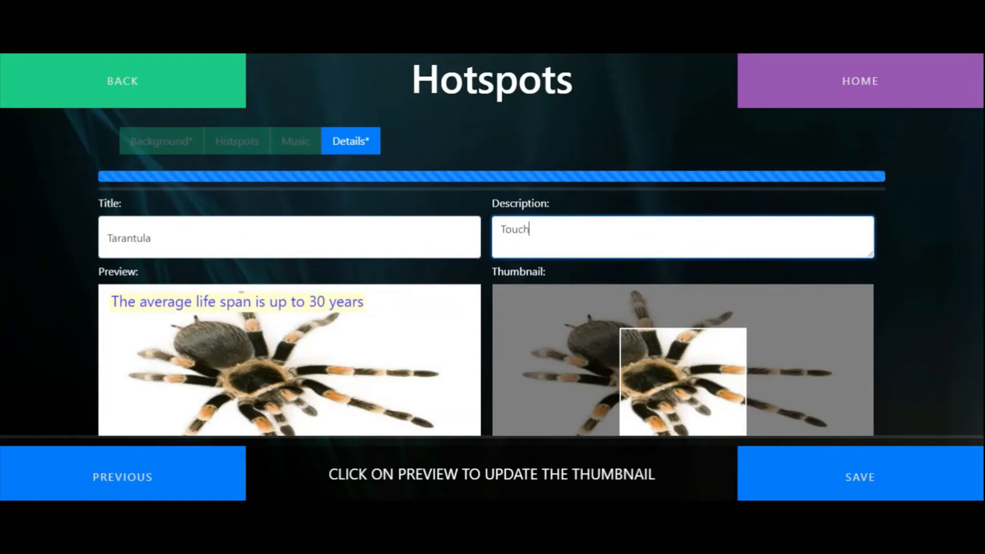
type(" the picture")
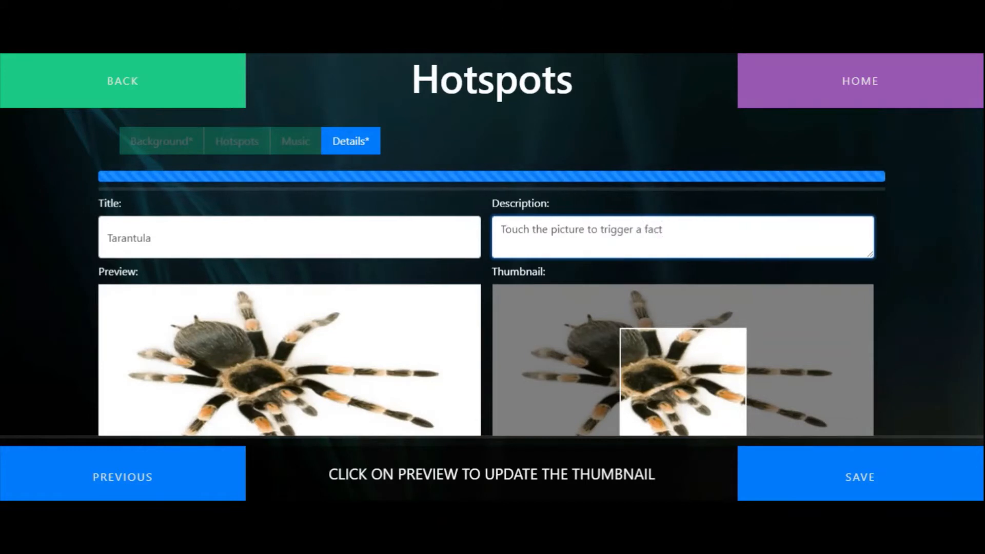
Complete the Tarantula description as "Touch the picture to trigger a fact" and save the activity.
type("to trigger a fact")
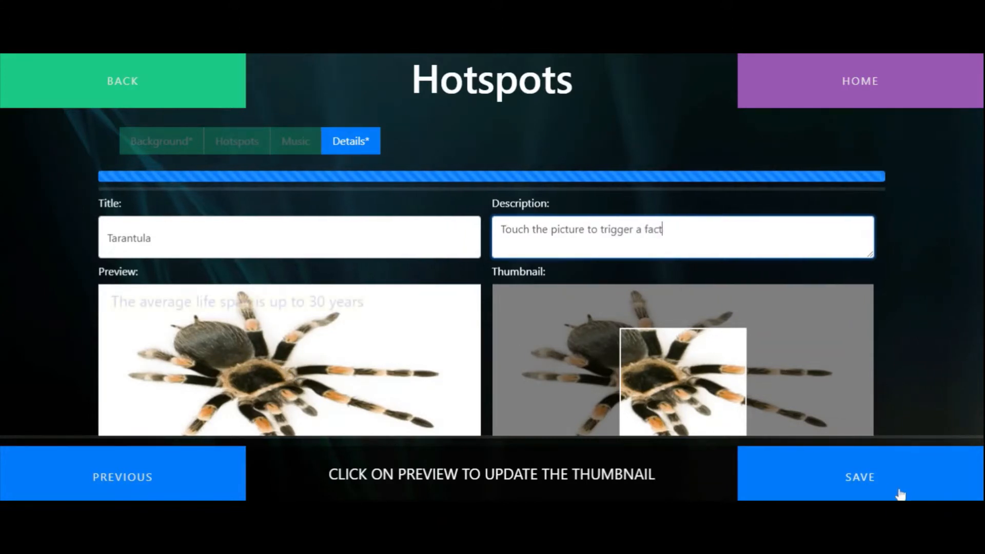
left_click(878, 479)
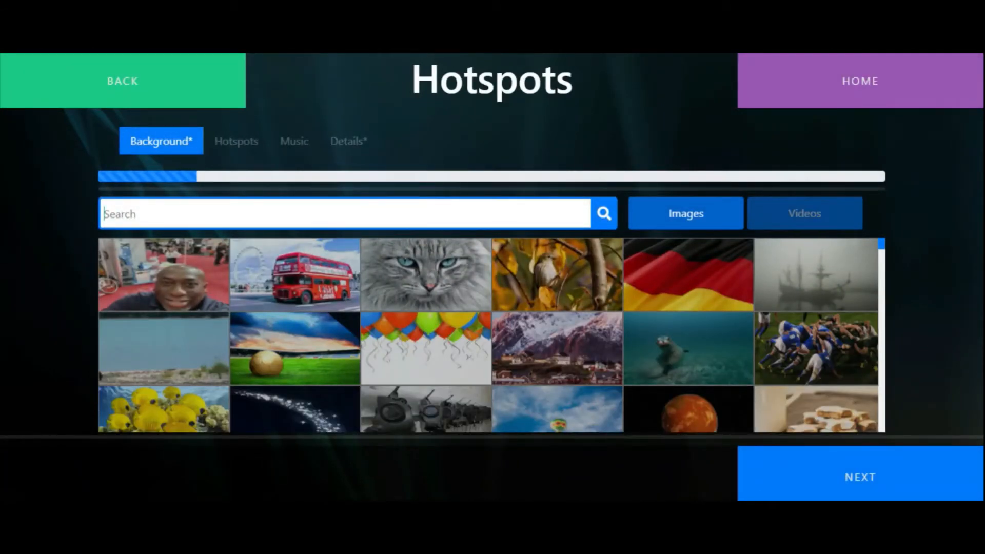
Find the London Underground sign image by searching for "undergro" and use it as the new activity's background.
type("under")
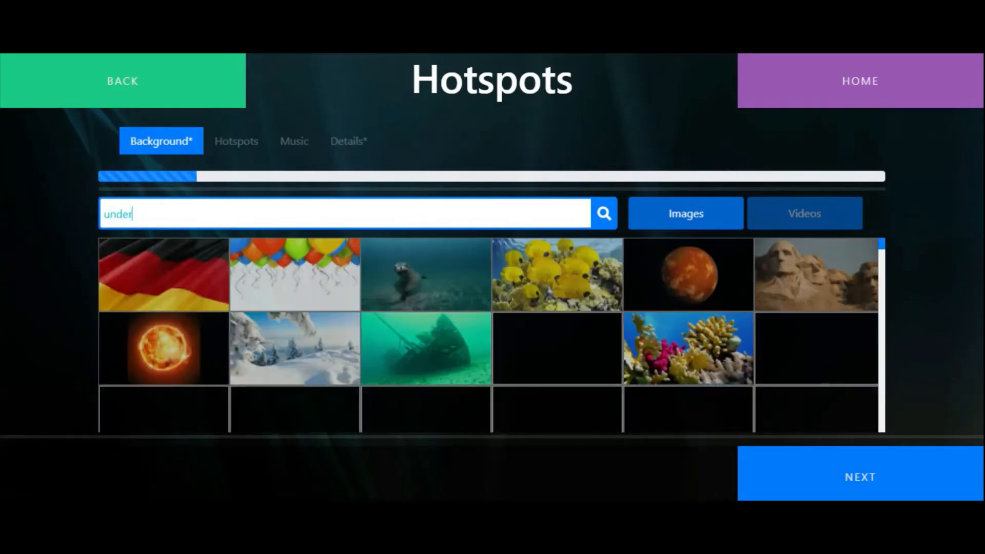
type("gro")
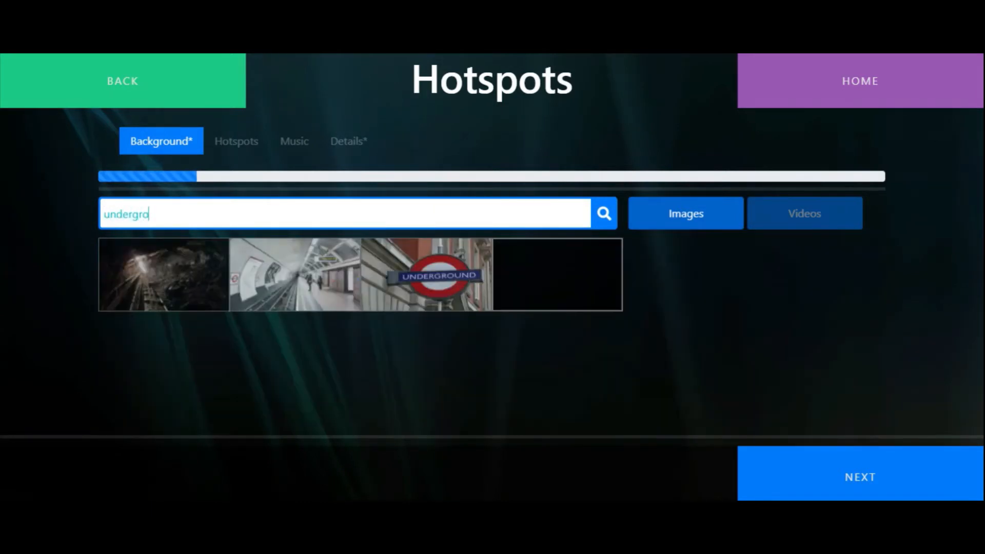
left_click(469, 290)
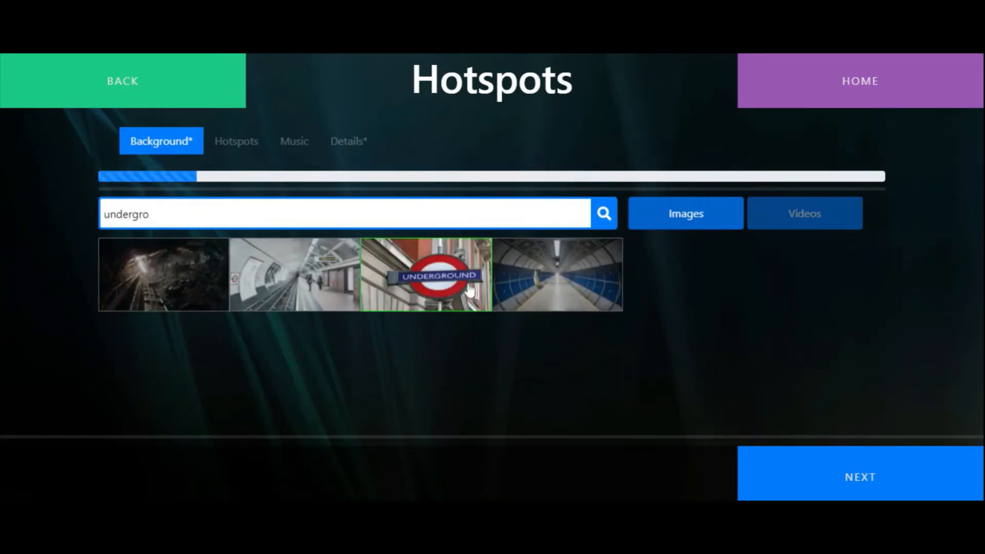
left_click(925, 476)
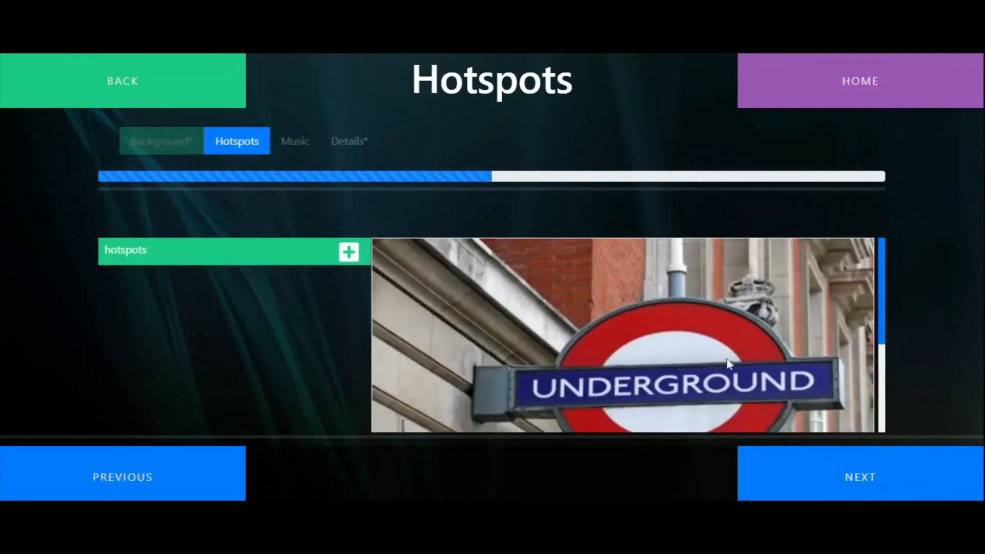
Add a circle hotspot to the Underground picture and open its effects.
left_click(349, 252)
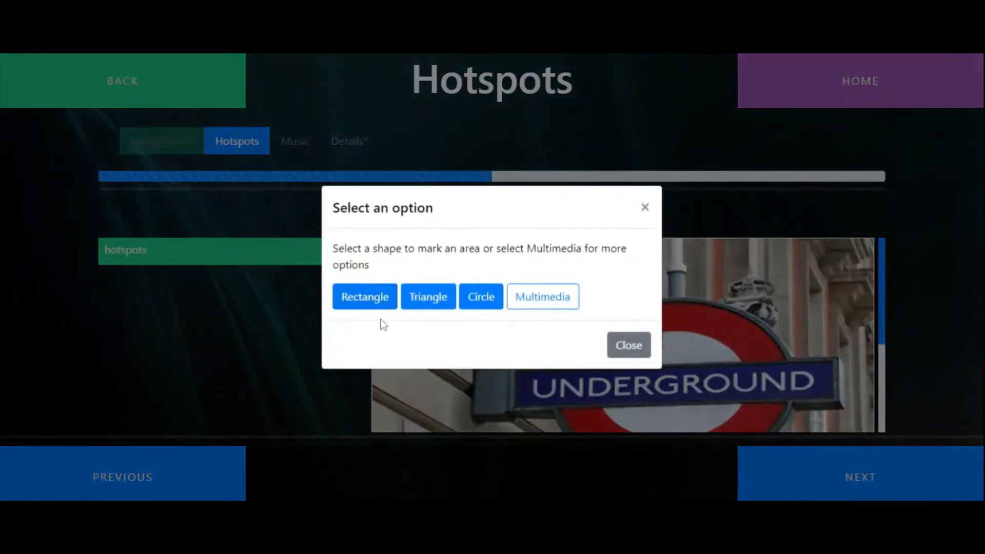
left_click(421, 303)
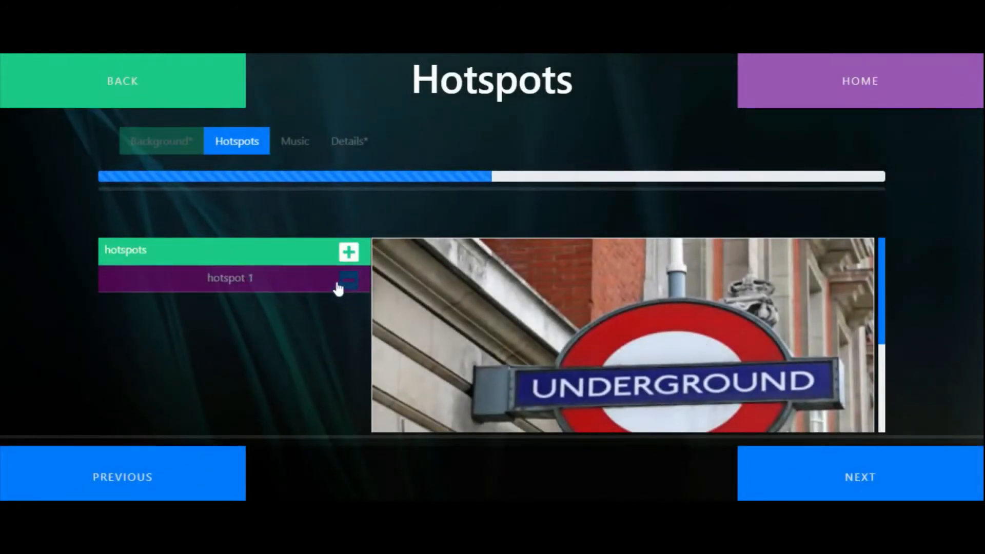
left_click(314, 283)
Add the subway tunnel video, found by searching videos for "subw", as an effect of hotspot 1.
left_click(358, 296)
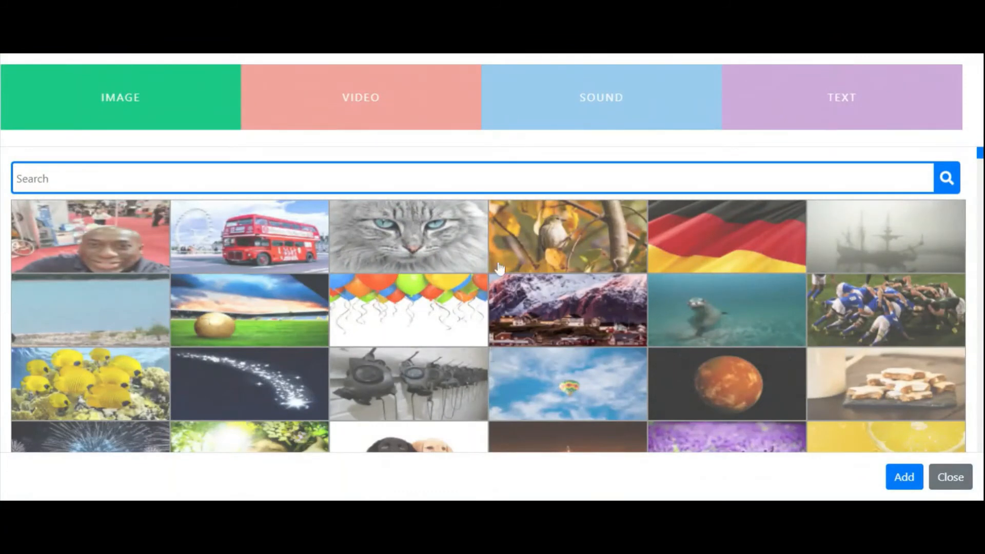
left_click(379, 111)
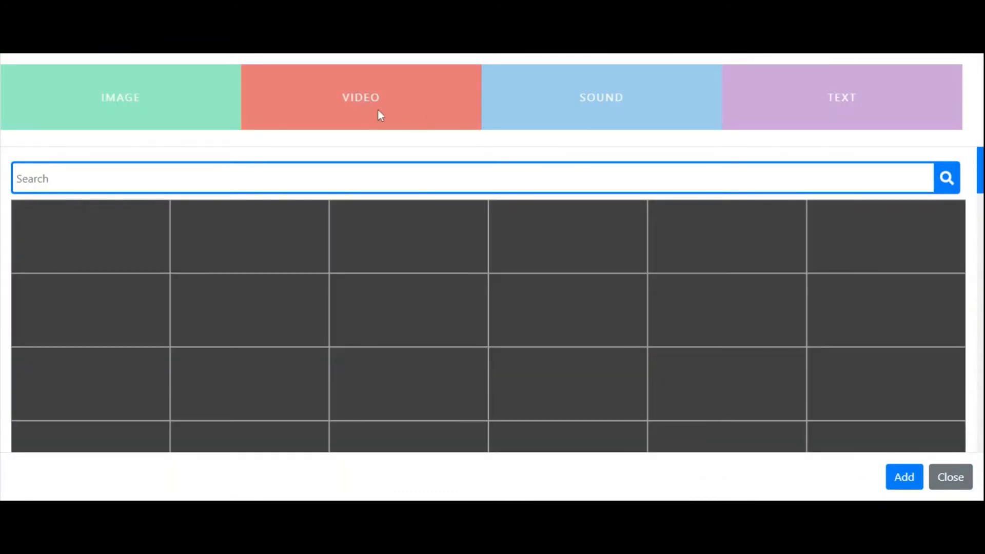
left_click(71, 185)
type("s")
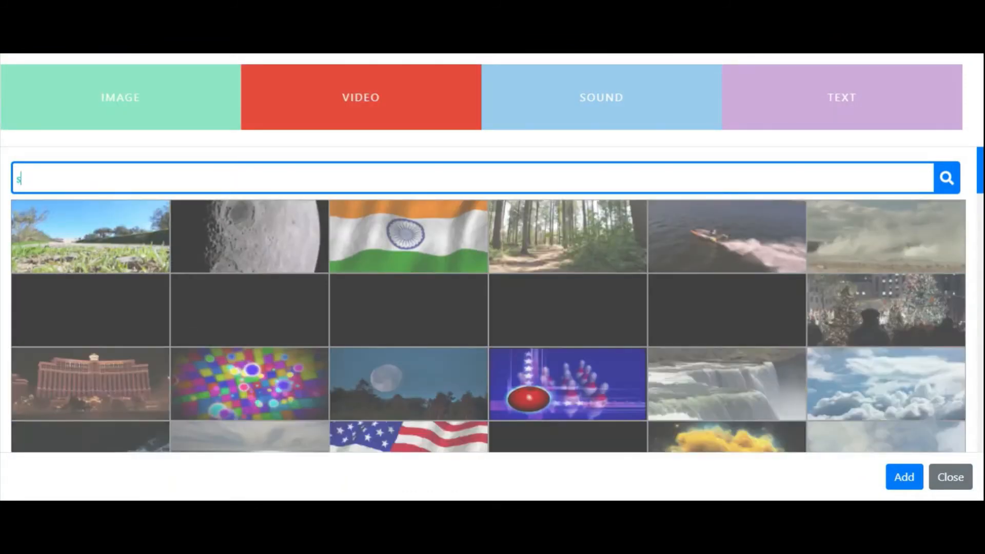
type("ubw")
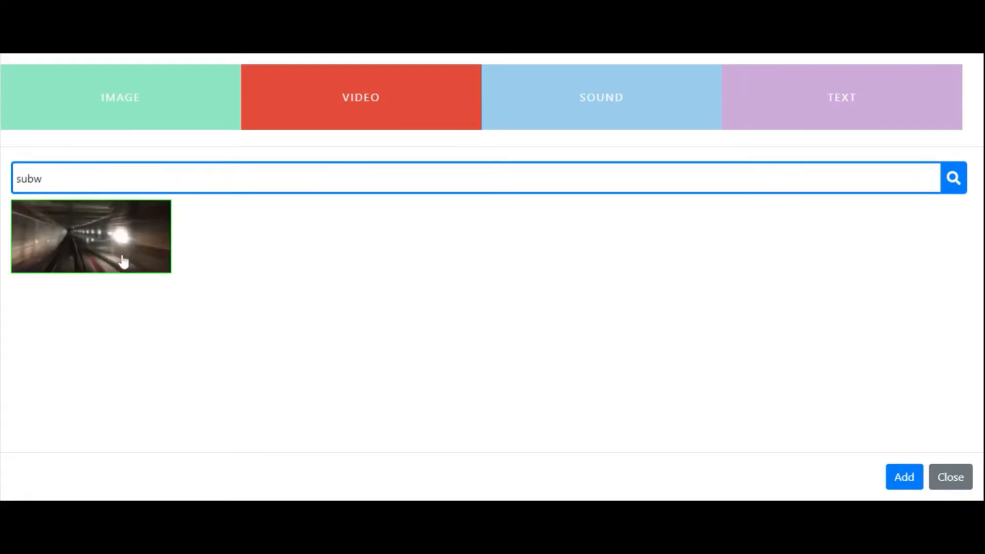
left_click(904, 477)
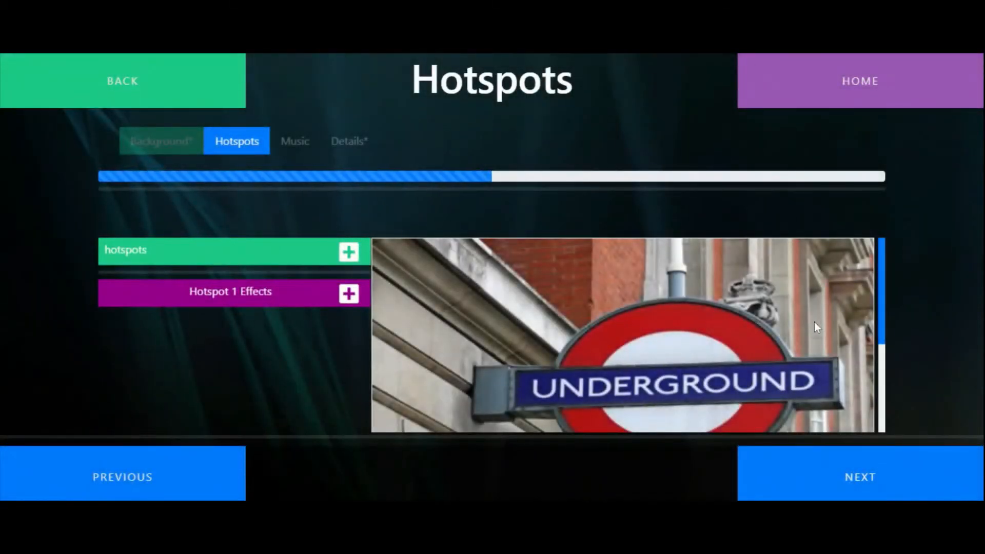
Enlarge the purple circle hotspot and centre it over the Underground roundel.
scroll(814, 326, "down", 3)
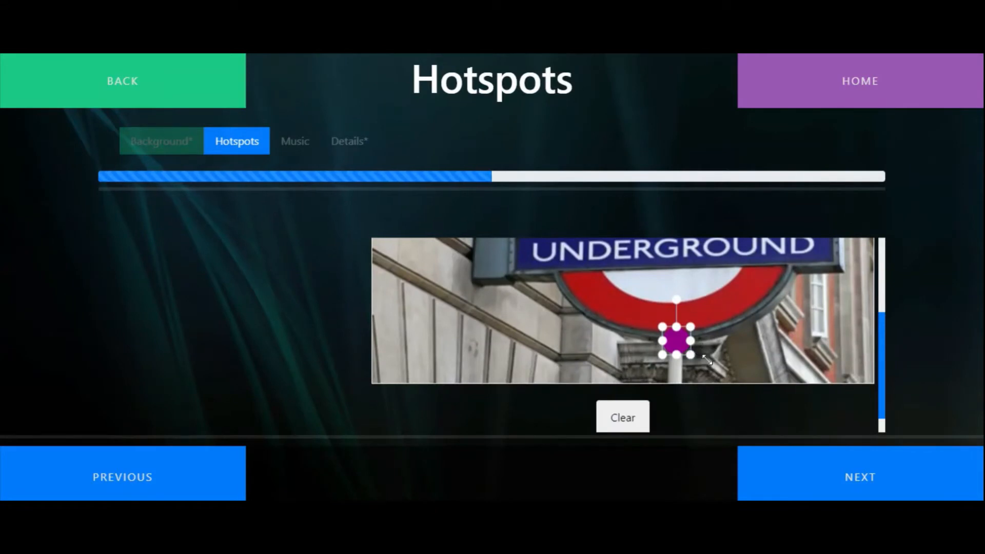
left_click_drag(691, 355, 823, 386)
left_click_drag(726, 368, 671, 265)
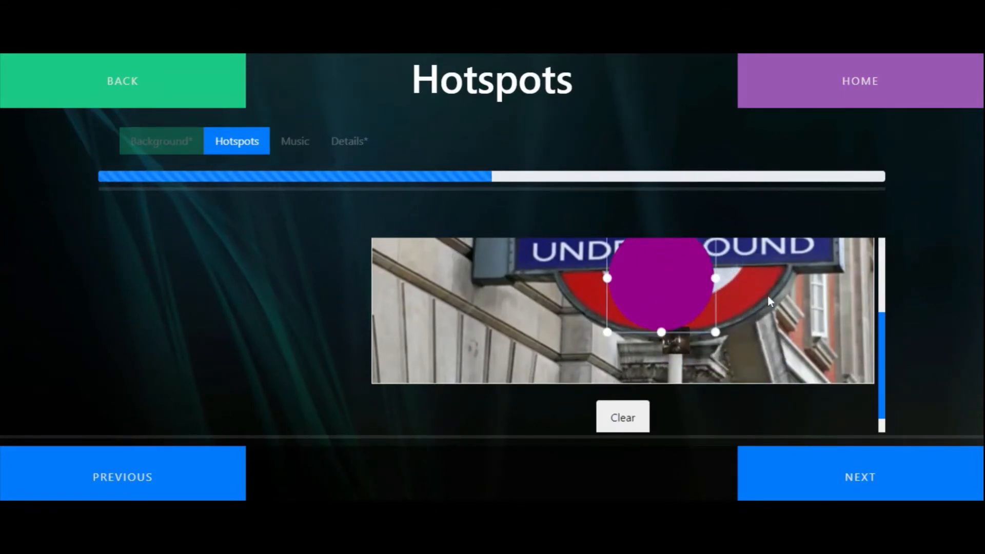
scroll(767, 296, "up", 3)
left_click_drag(718, 355, 789, 288)
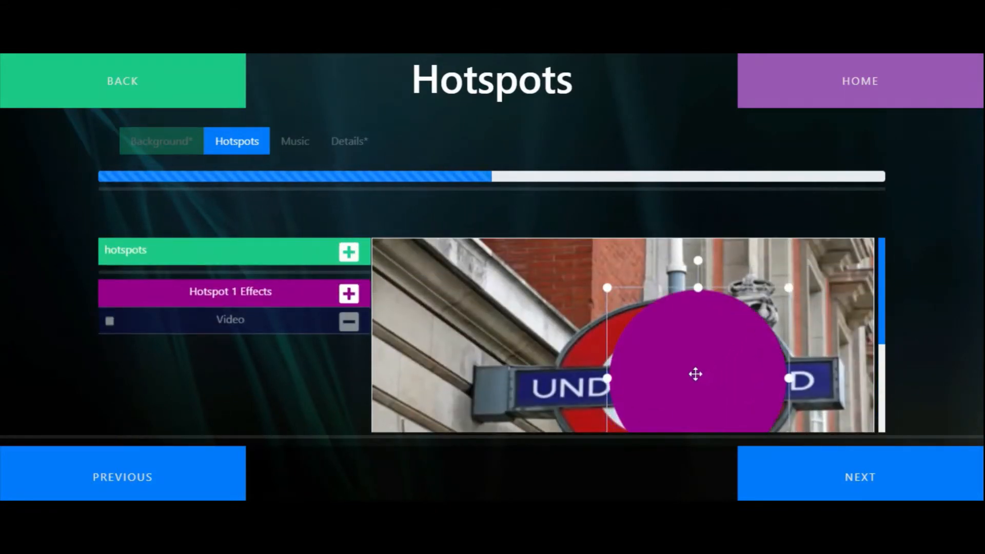
left_click_drag(695, 375, 674, 377)
Move the small tunnel video up onto the sign and enlarge it over the right part of the picture.
scroll(693, 359, "down", 3)
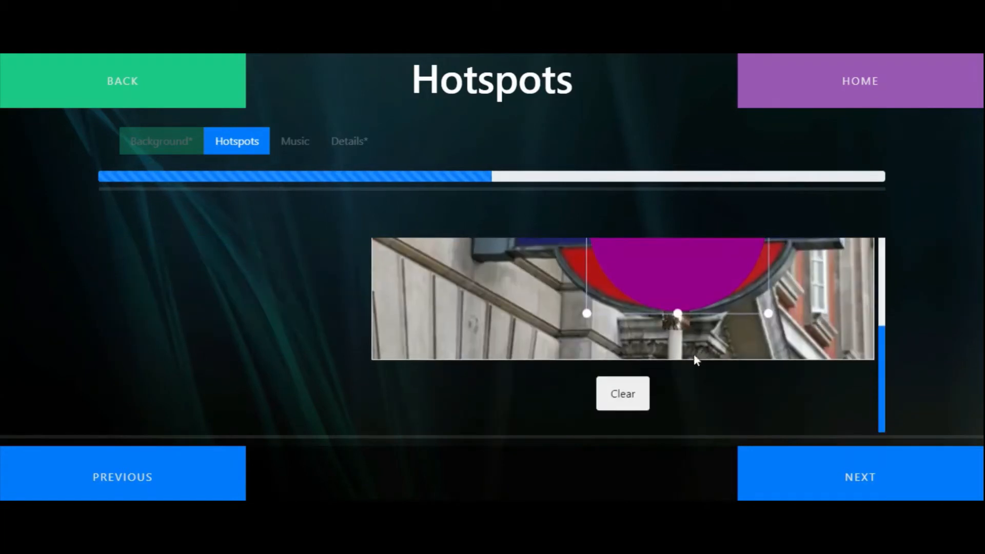
left_click_drag(669, 319, 661, 263)
scroll(676, 364, "up", 3)
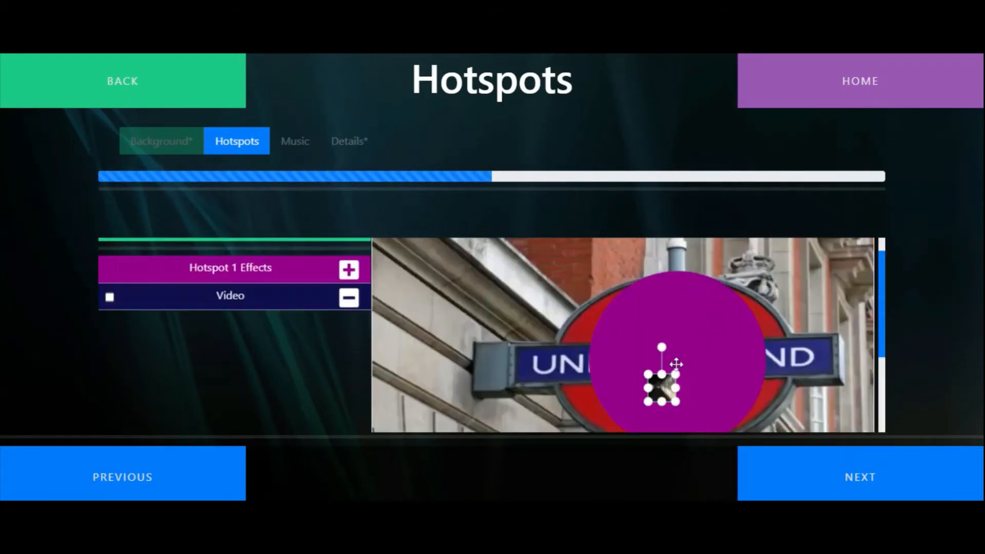
left_click_drag(677, 372, 824, 231)
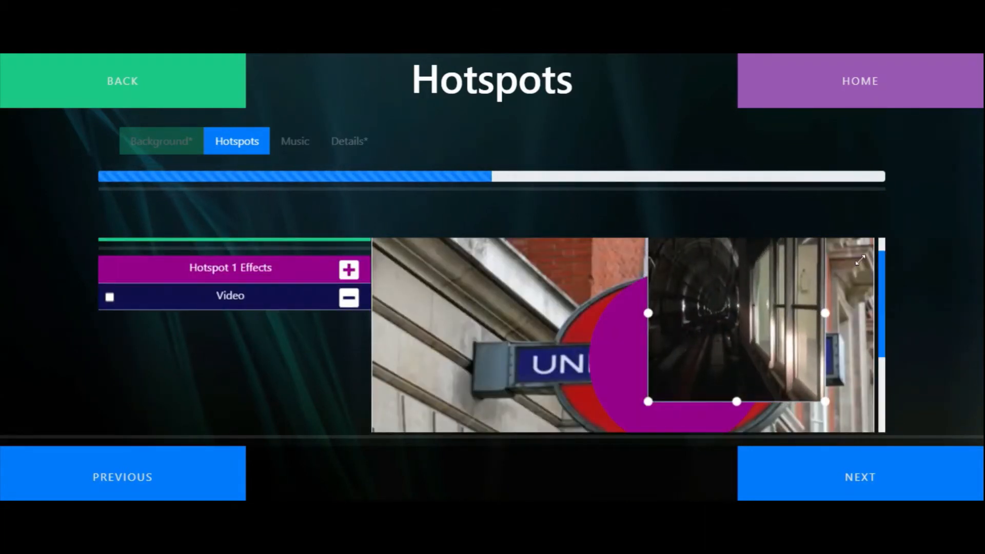
left_click_drag(659, 401, 628, 423)
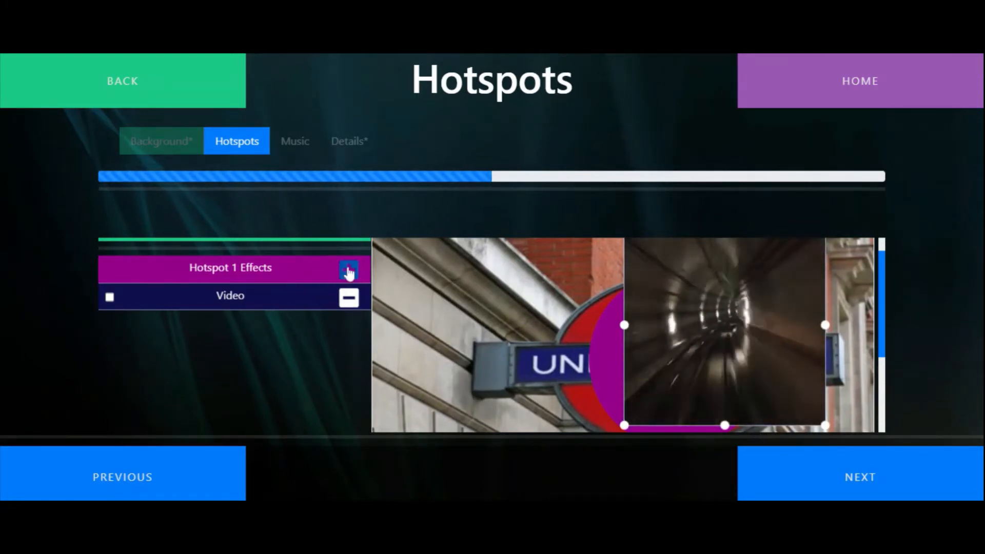
Add a text effect to hotspot 1 reading "The underground was opened in 1863".
left_click(350, 274)
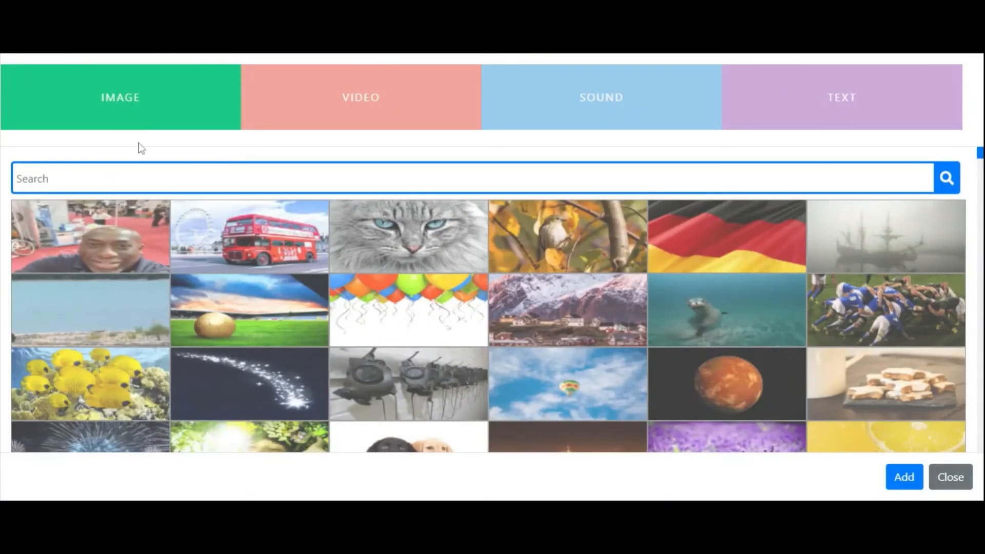
left_click(759, 103)
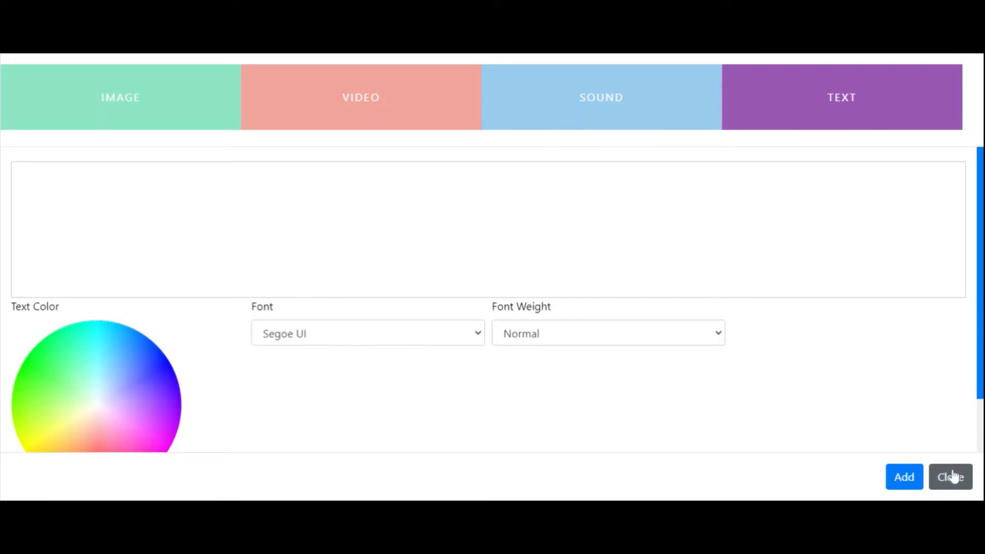
left_click(488, 230)
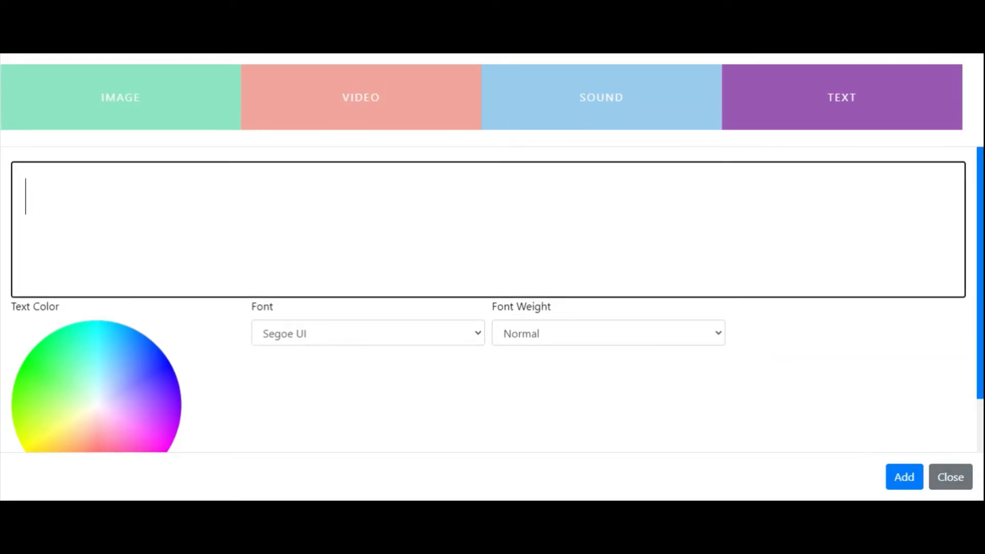
type("The undergro")
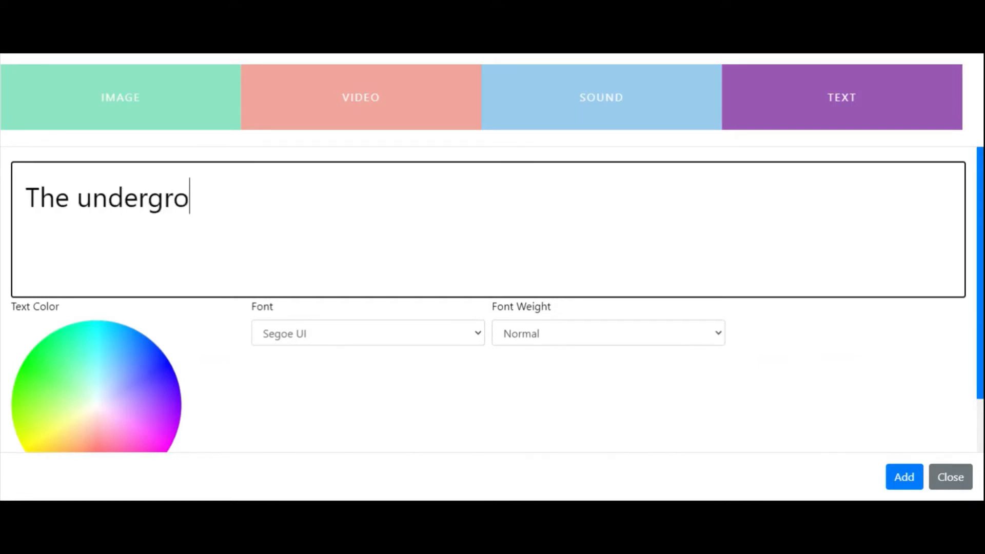
type("und was opened in")
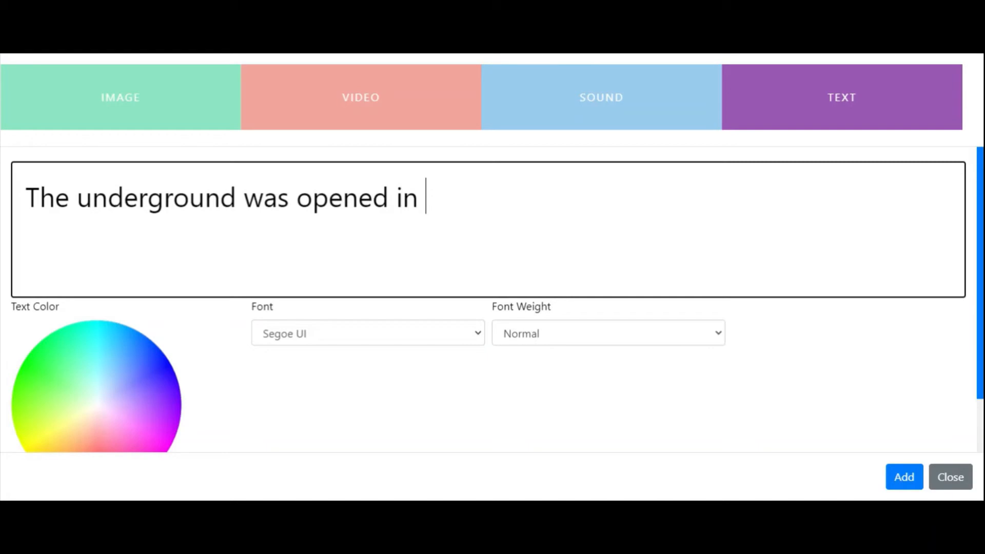
type(" 1863")
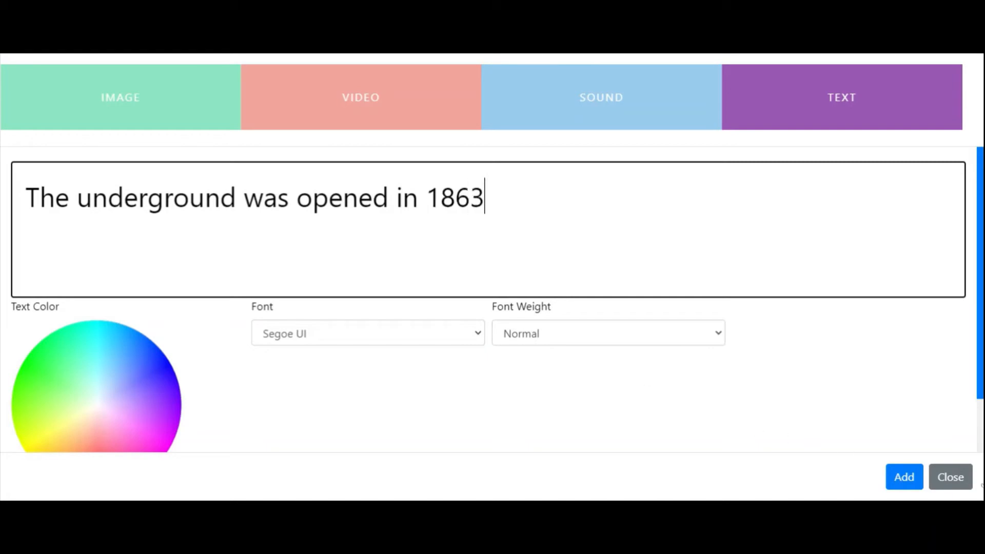
left_click(905, 477)
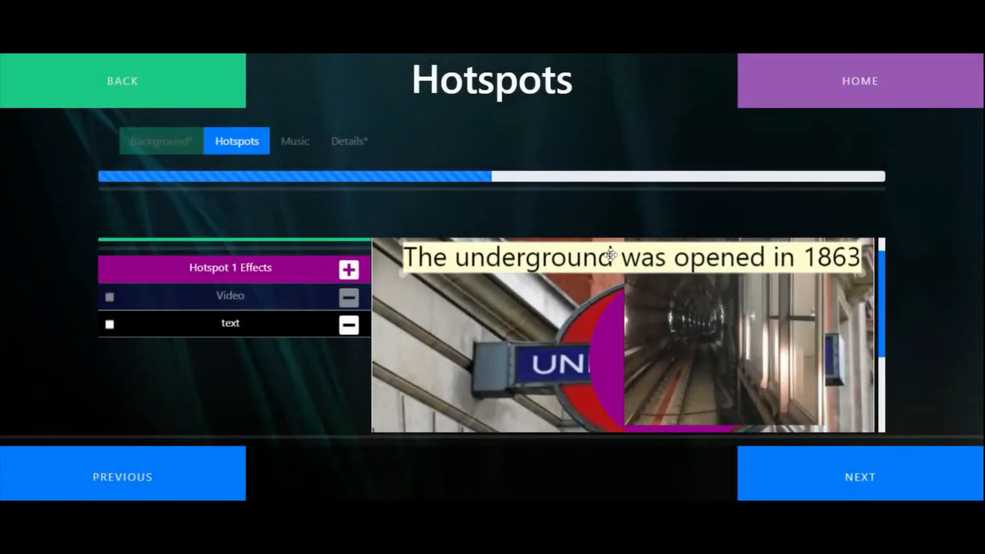
Shrink the 1863 text caption and move it to the lower part of the picture below the sign.
left_click_drag(610, 255, 599, 252)
left_click_drag(850, 271, 628, 283)
left_click_drag(556, 251, 543, 378)
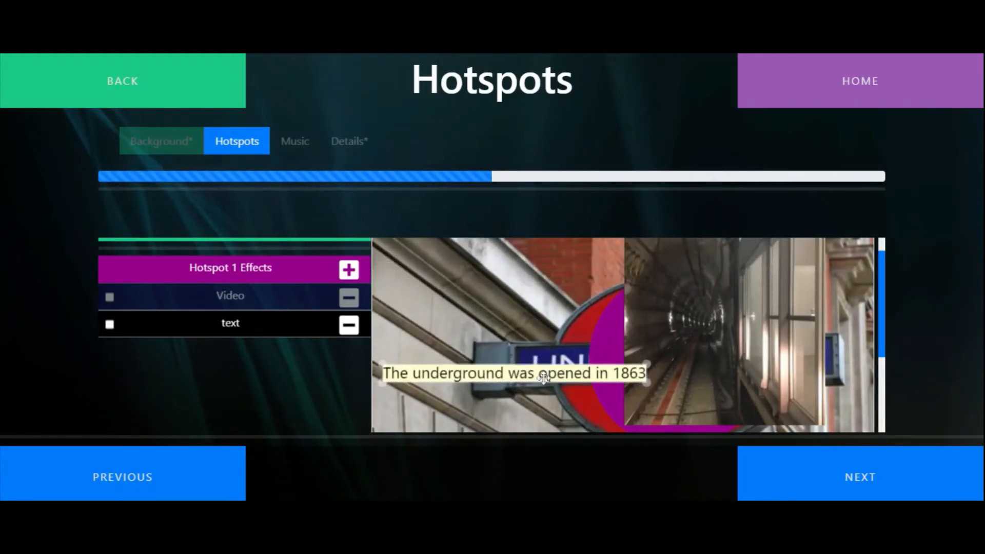
scroll(714, 319, "down", 3)
left_click_drag(613, 246, 665, 342)
scroll(747, 336, "up", 3)
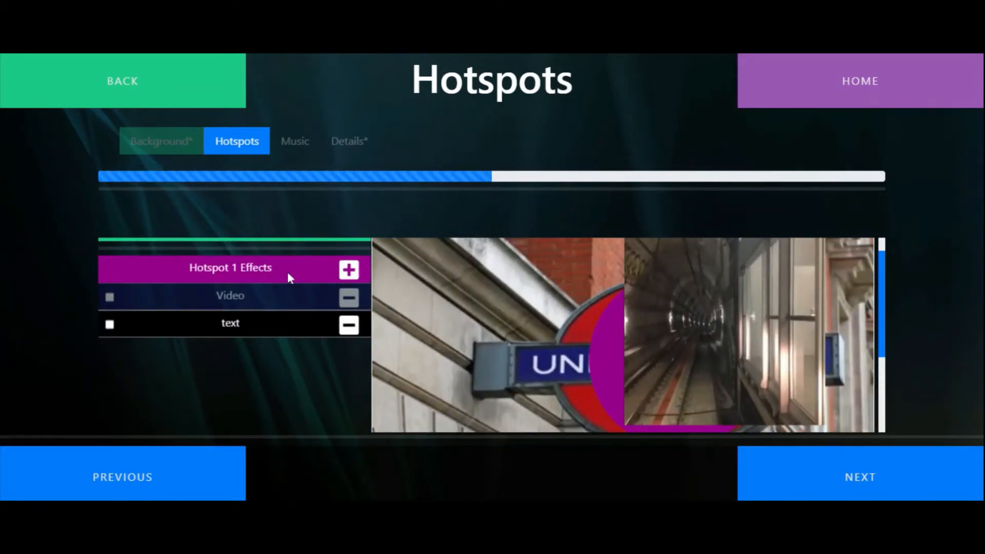
Add a rectangle hotspot and place it on the stone wall in the picture's upper-left area.
scroll(339, 265, "up", 1)
left_click(348, 251)
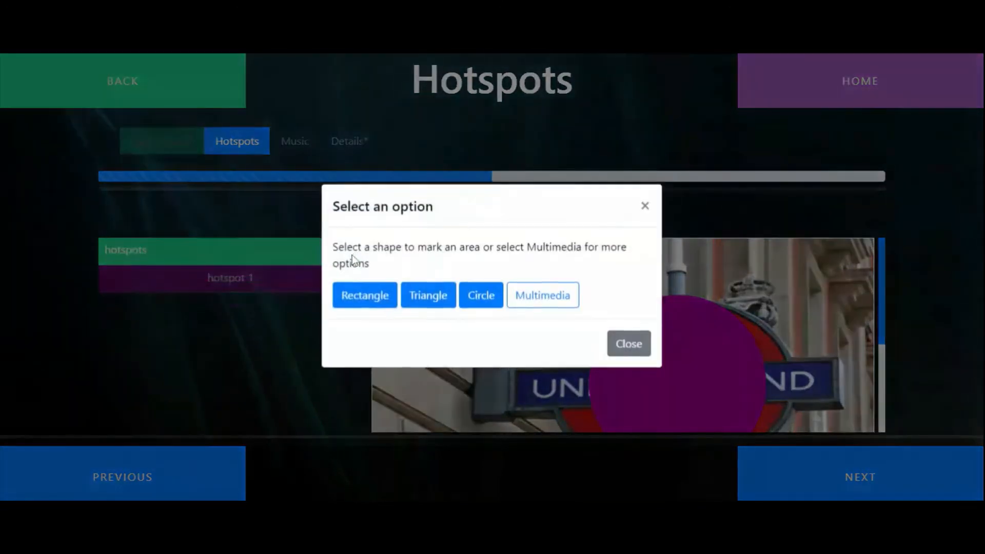
left_click(361, 300)
left_click_drag(549, 349, 434, 288)
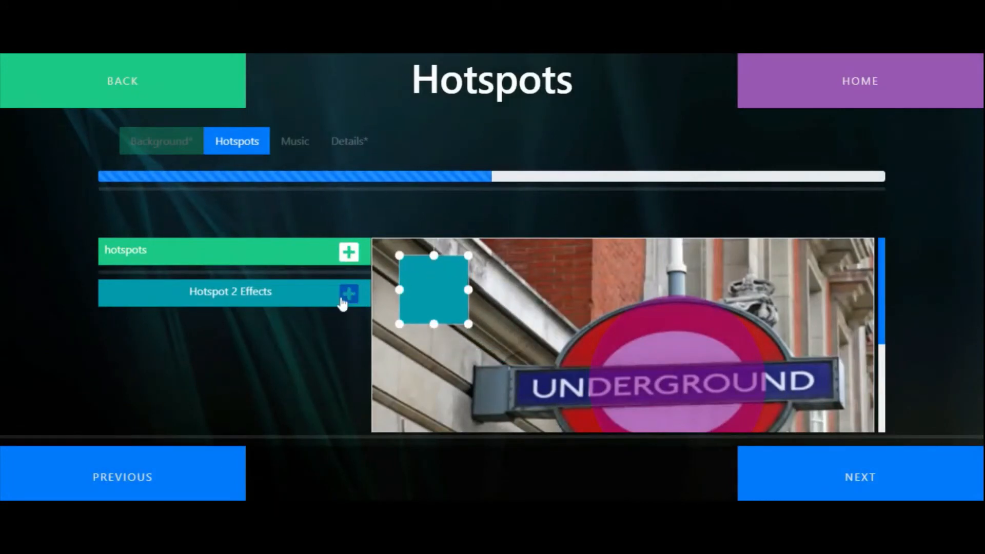
Add a text effect to hotspot 2 reading "Average of 1.35 Billion passengers a year".
left_click(350, 295)
left_click(833, 107)
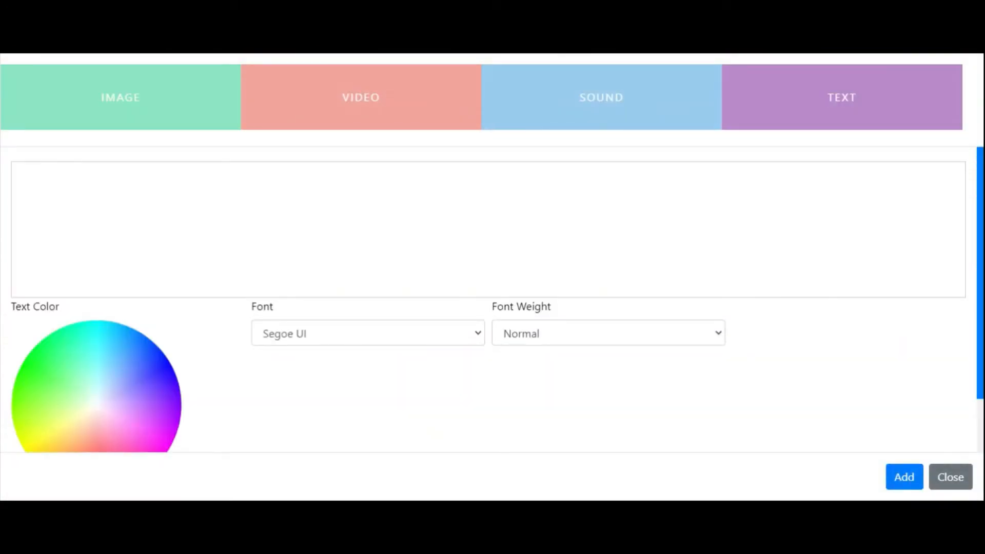
left_click(26, 196)
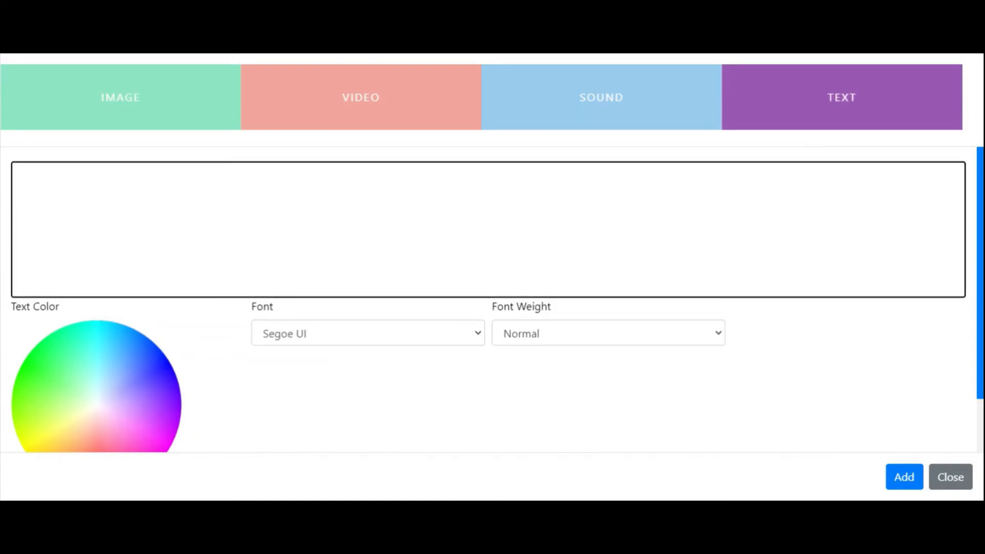
type("erage")
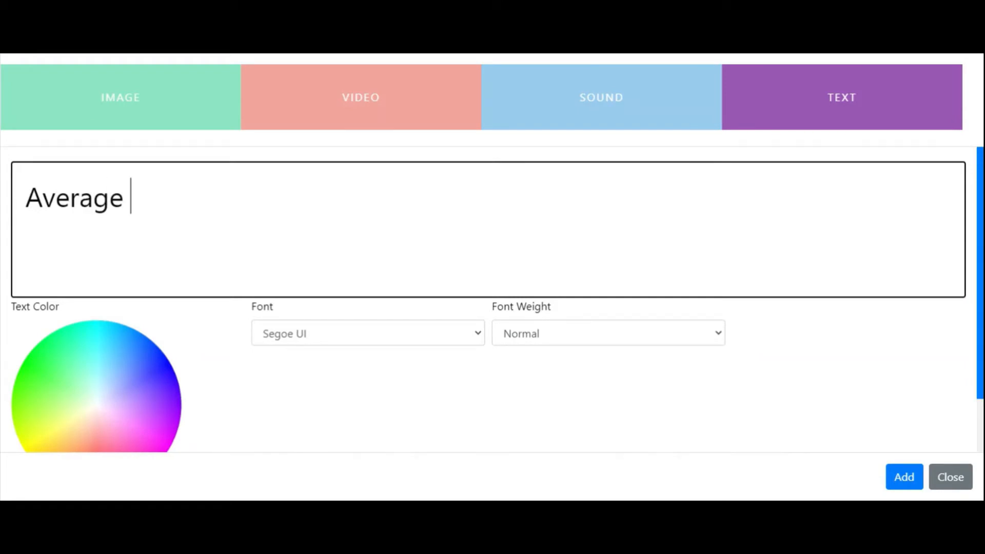
type(" of 1.35 ")
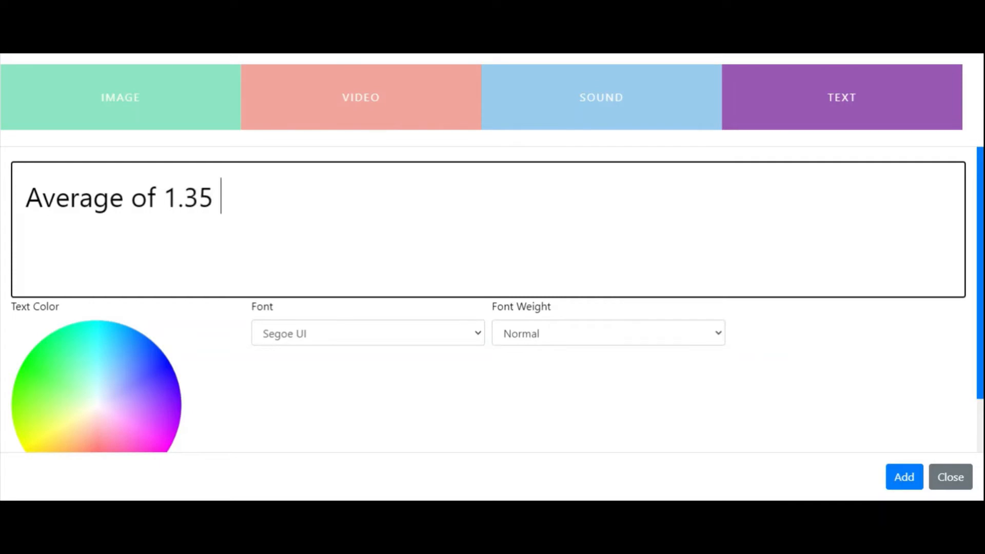
type("Billion passengers a year")
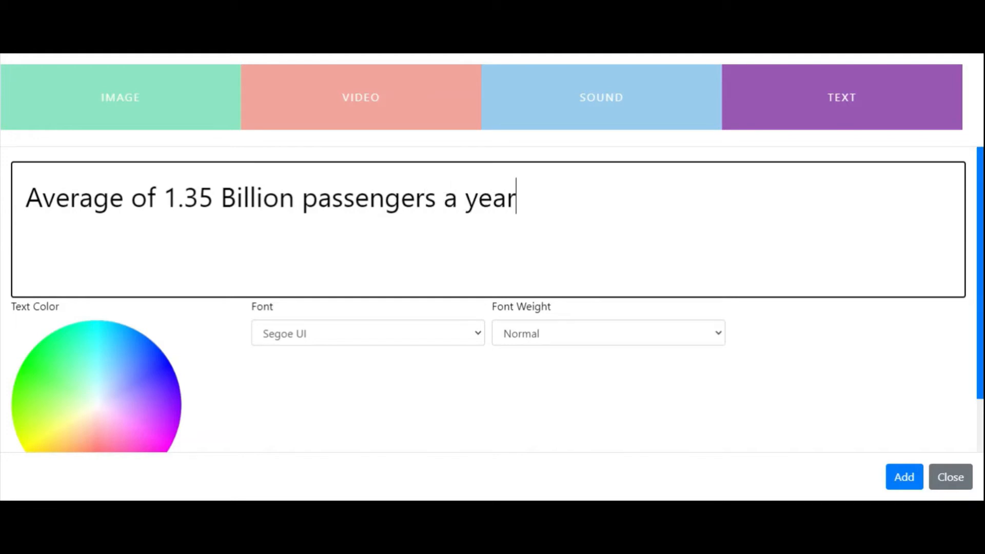
left_click(907, 481)
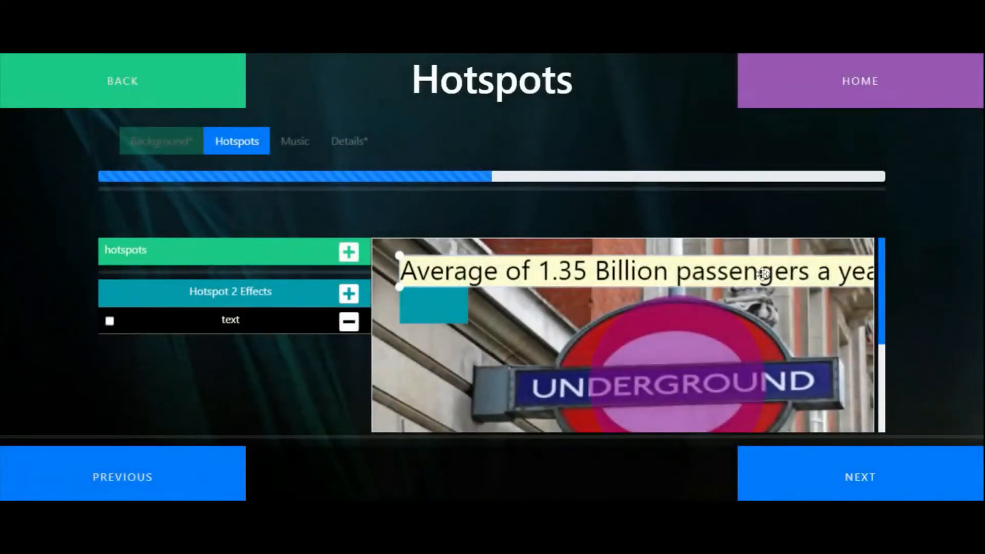
Shrink the passenger caption, place it across the upper part of the picture over the rectangle hotspot, and finish the hotspots stage.
left_click_drag(762, 274, 745, 308)
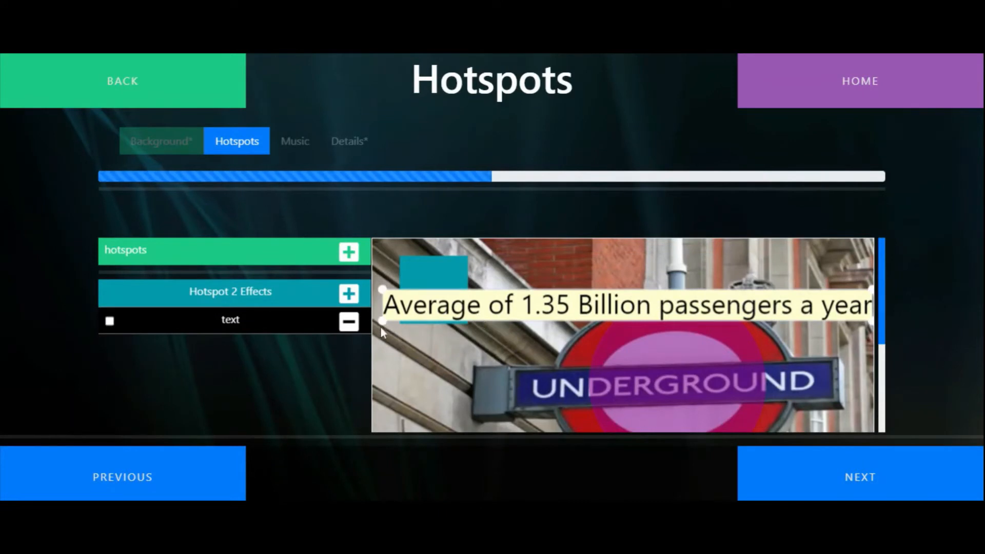
left_click_drag(653, 306, 676, 277)
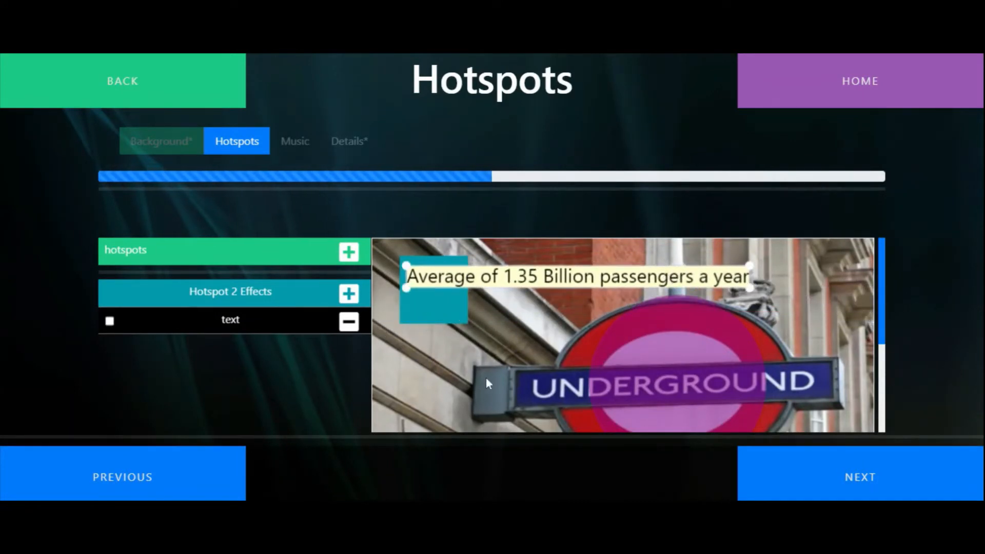
left_click(869, 482)
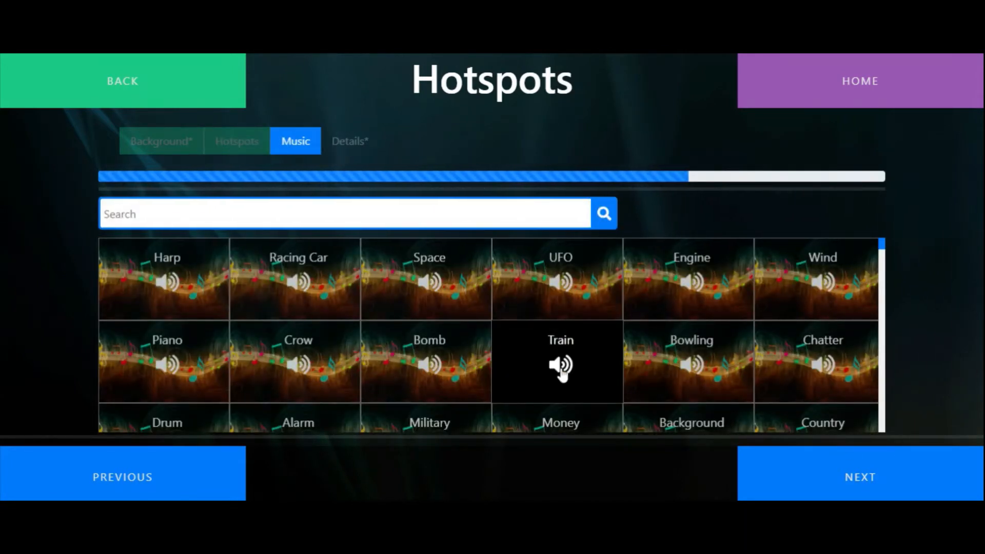
Skip the background music and title the activity "Subway".
left_click(863, 483)
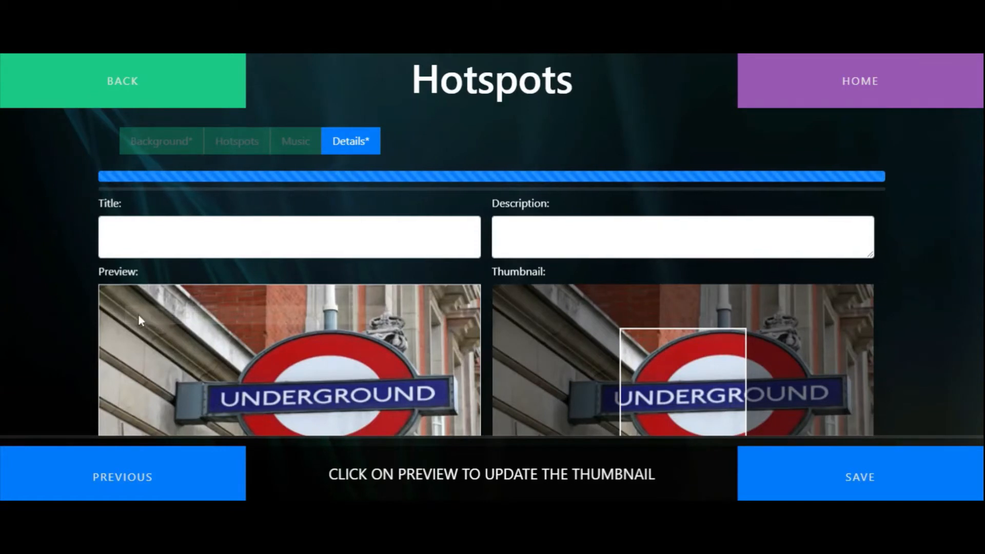
scroll(287, 338, "down", 2)
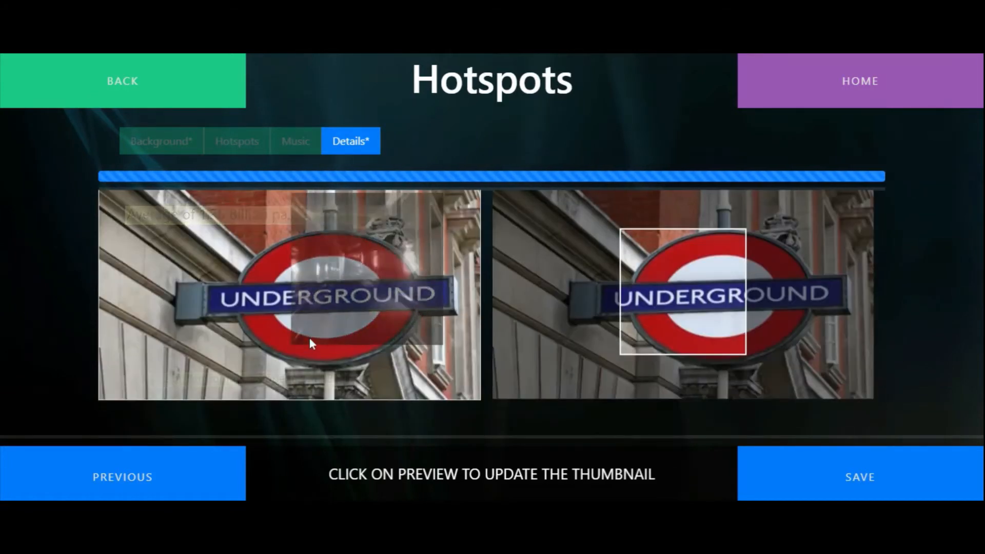
scroll(309, 335, "up", 2)
left_click(290, 238)
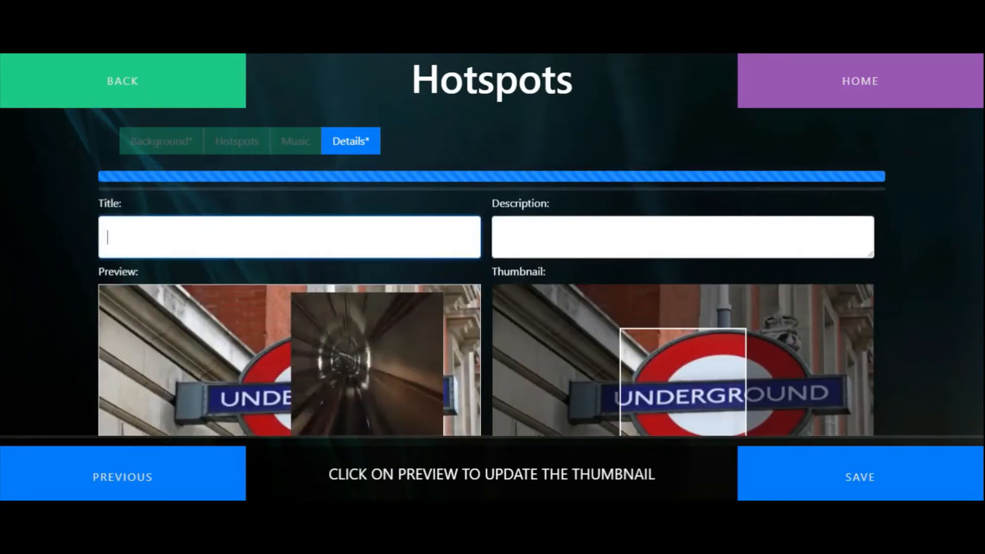
type("Subway")
key("Tab")
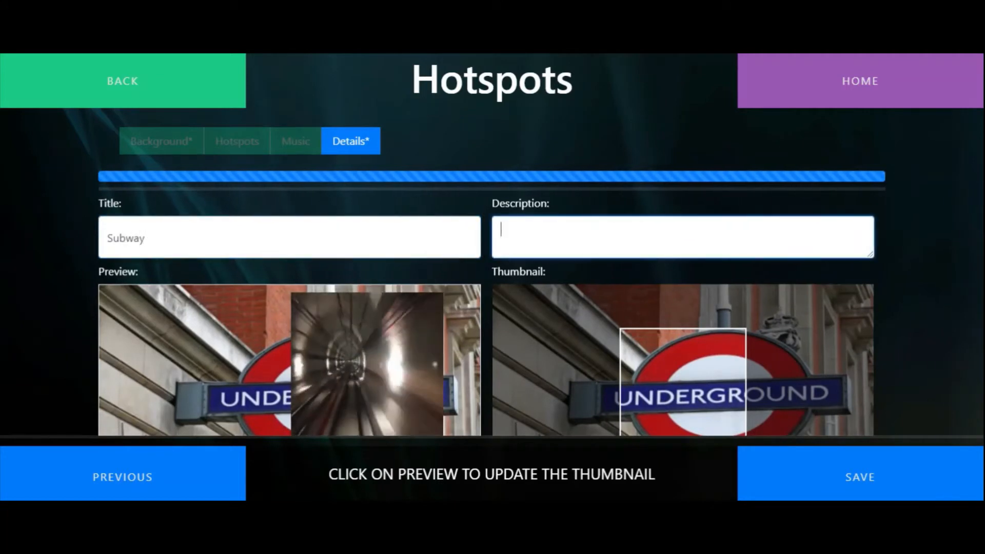
Enter the description "Touch the image to trigger a video and text on the Underground".
type("ouch")
key("BackSpace")
key("BackSpace")
key("BackSpace")
key("BackSpace")
key("BackSpace")
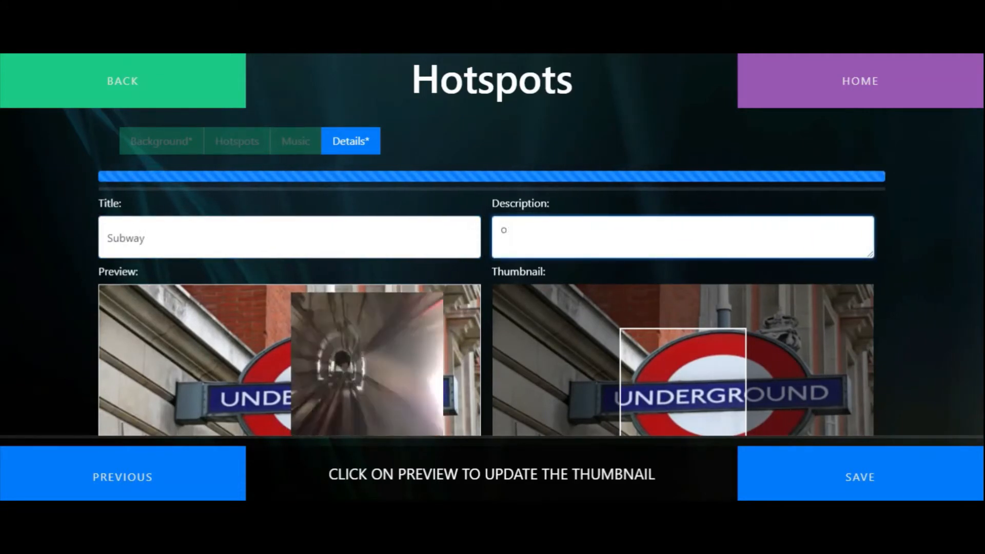
type("Touch the image to ")
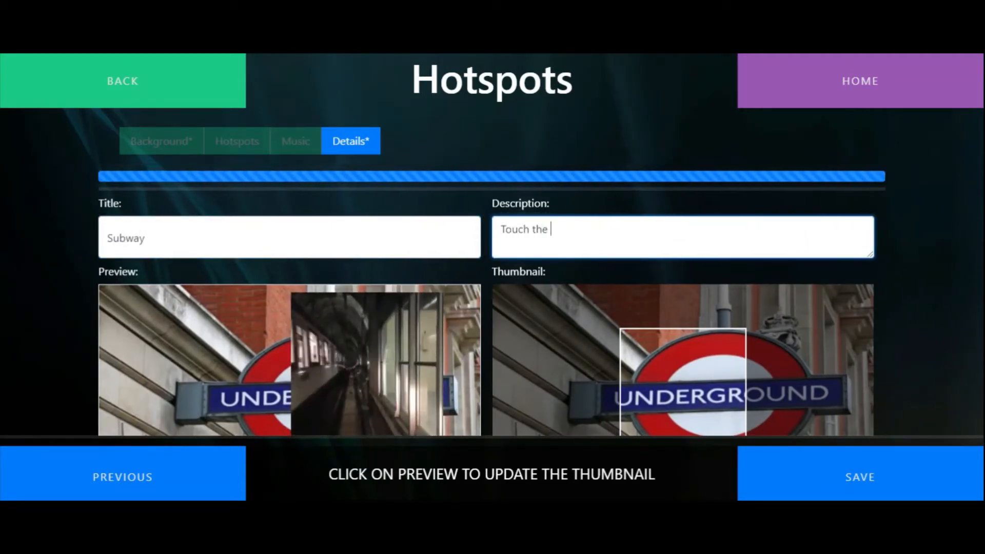
type("tr")
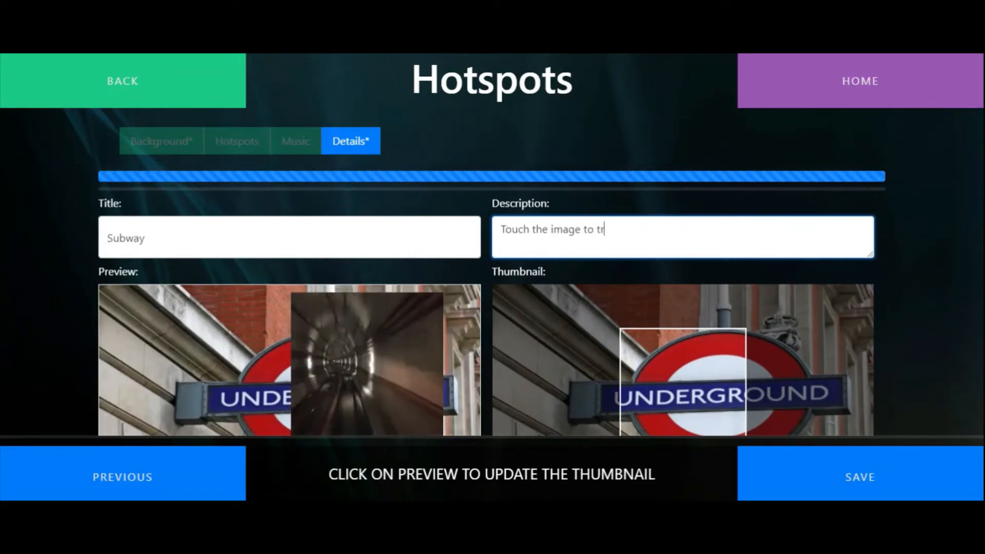
type("igger a v")
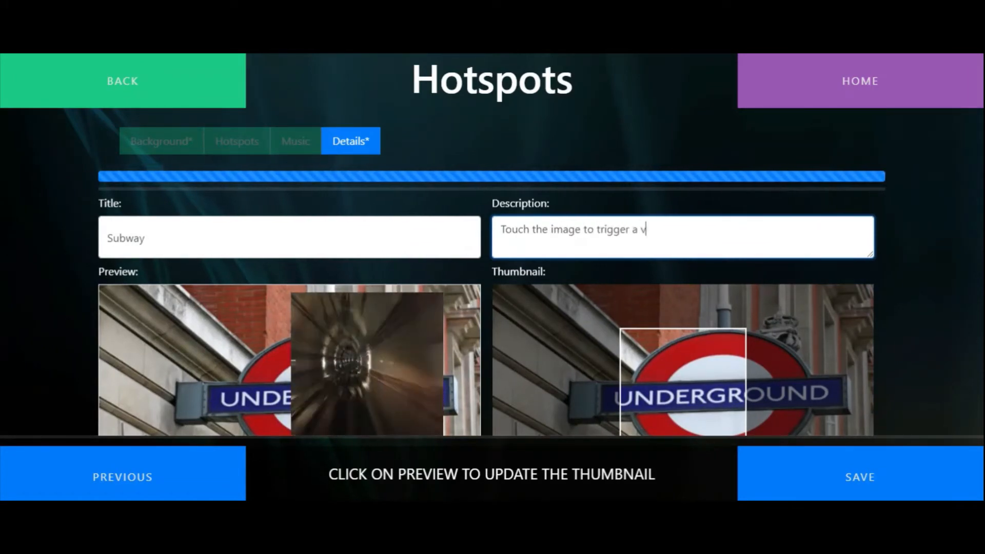
type("ideo and tex")
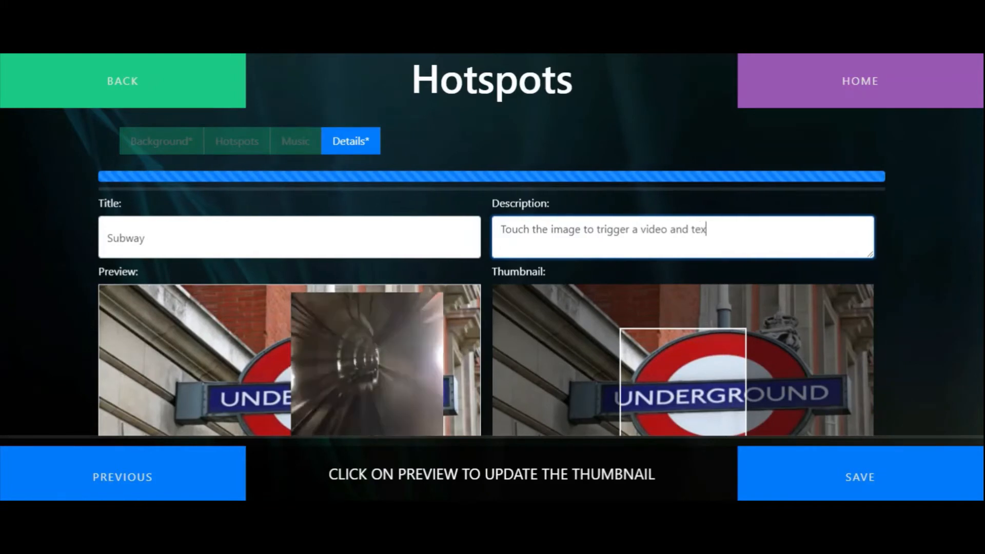
type("t on the Underground")
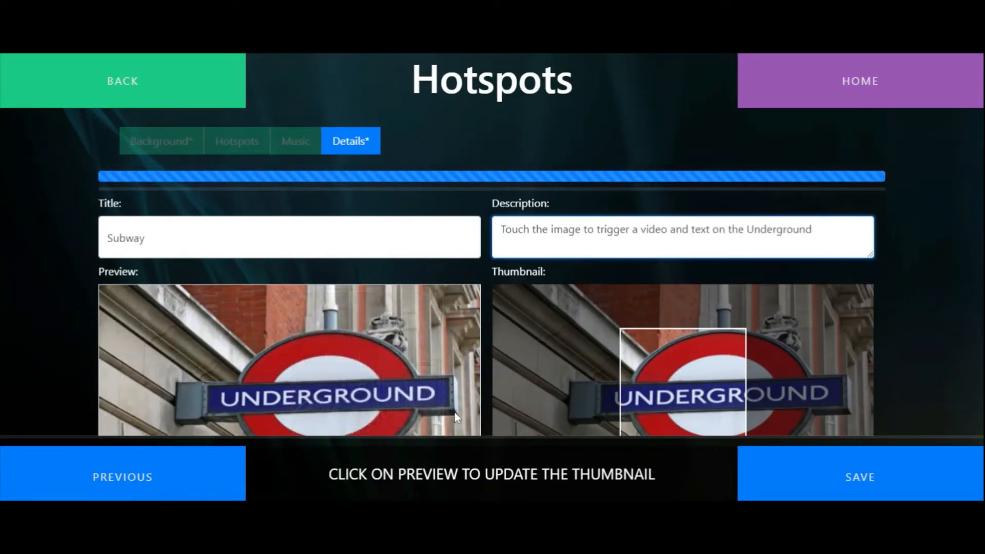
Update the thumbnail from the preview and save the Subway activity.
left_click(297, 378)
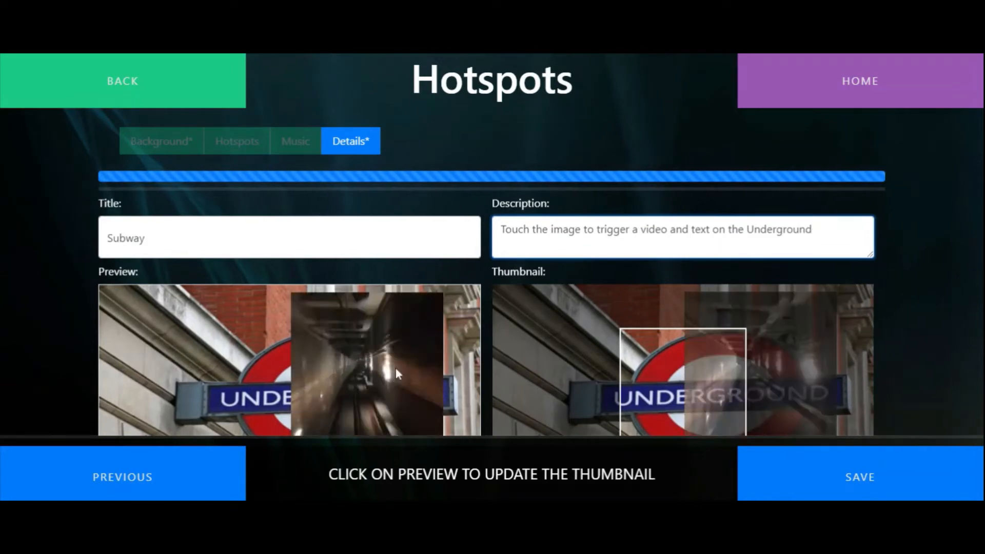
left_click(887, 483)
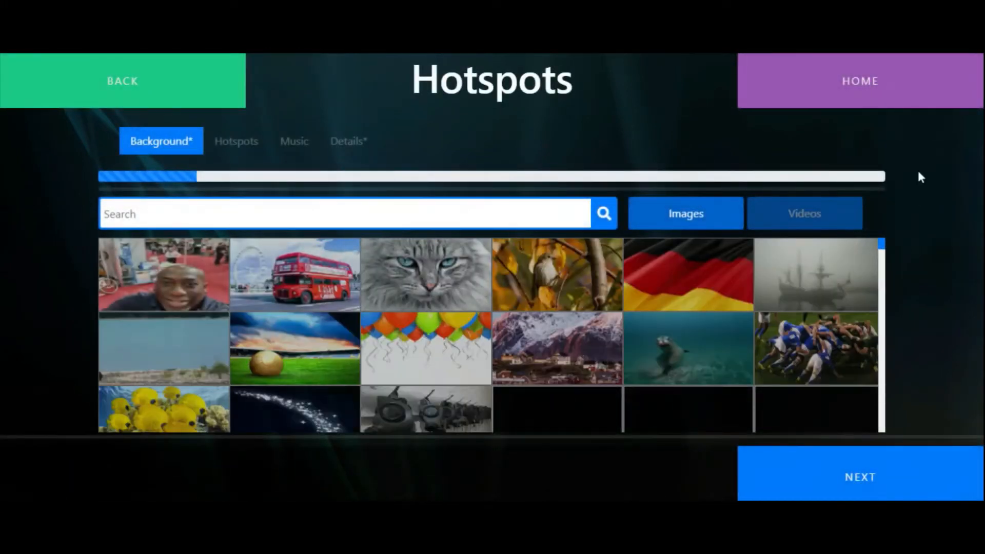
Return to the home page and start a new activity of the Particles type.
left_click(885, 82)
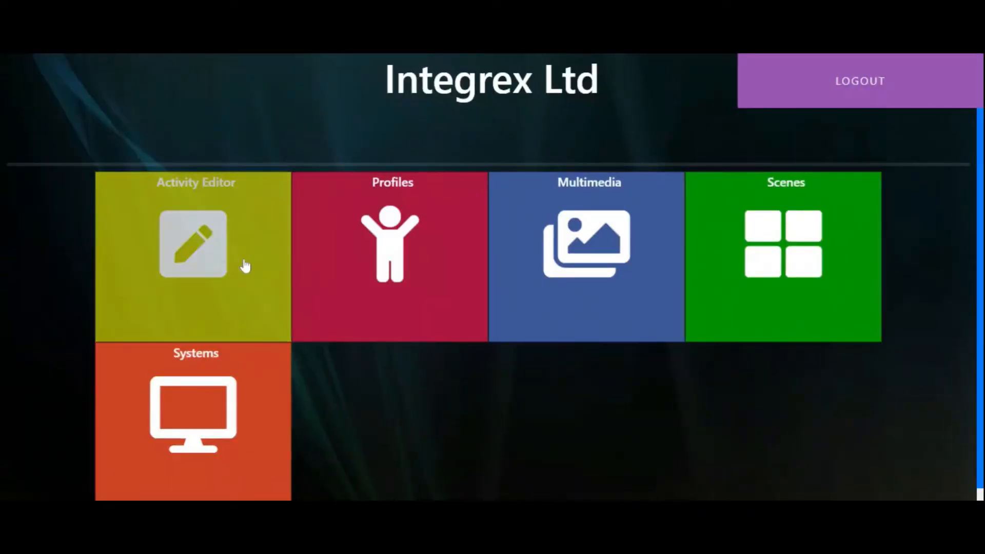
left_click(246, 265)
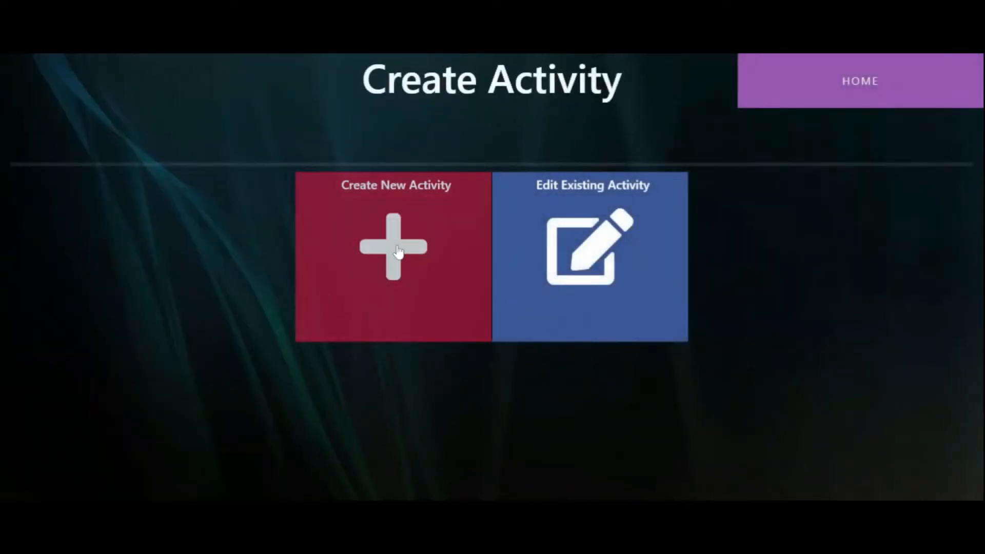
left_click(399, 251)
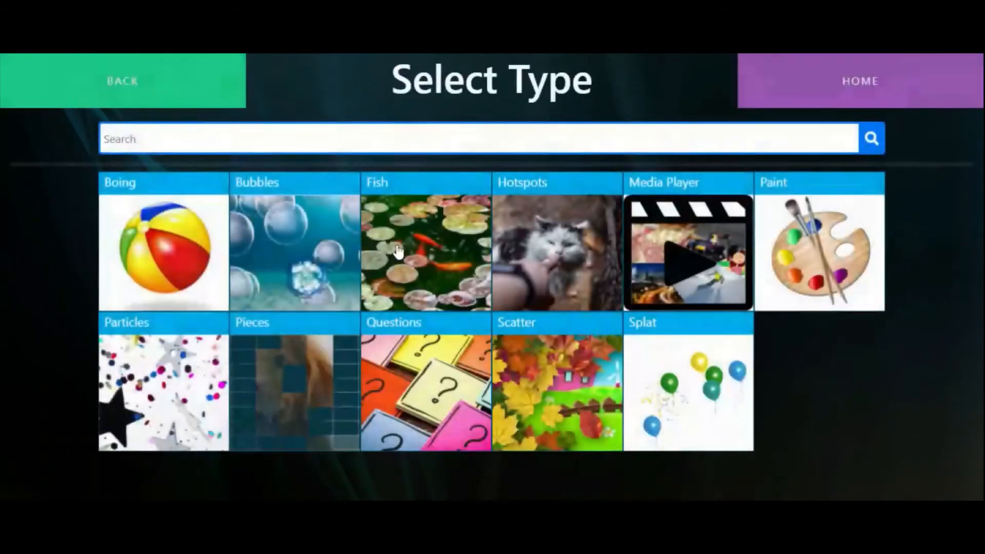
left_click(141, 389)
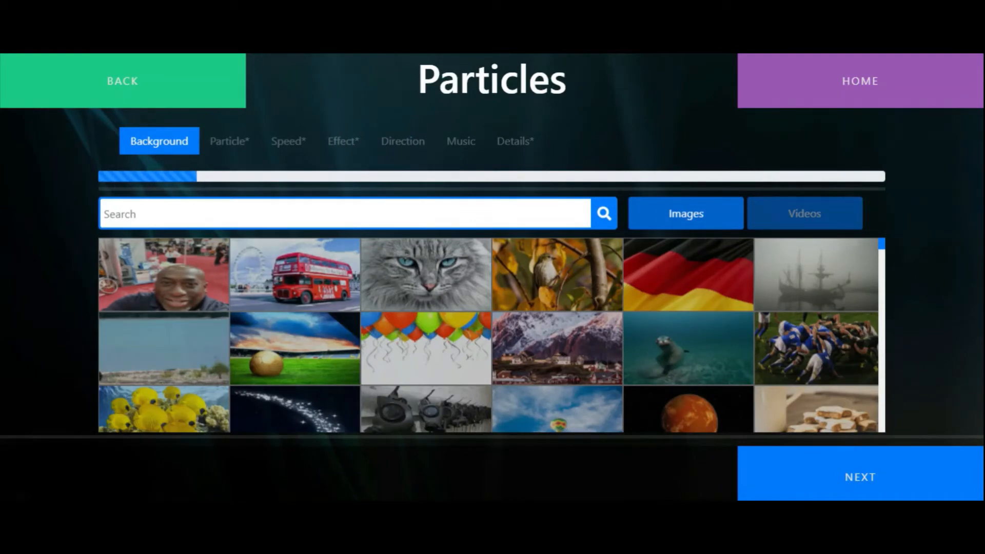
Search the images for "background" and use the red mushroom forest picture as the activity's background.
type("background")
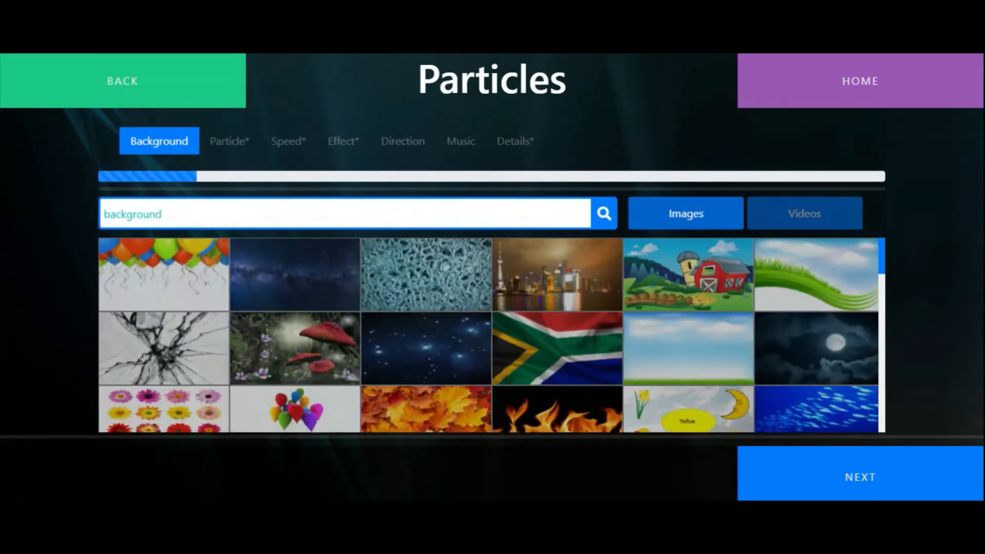
scroll(639, 359, "down", 1)
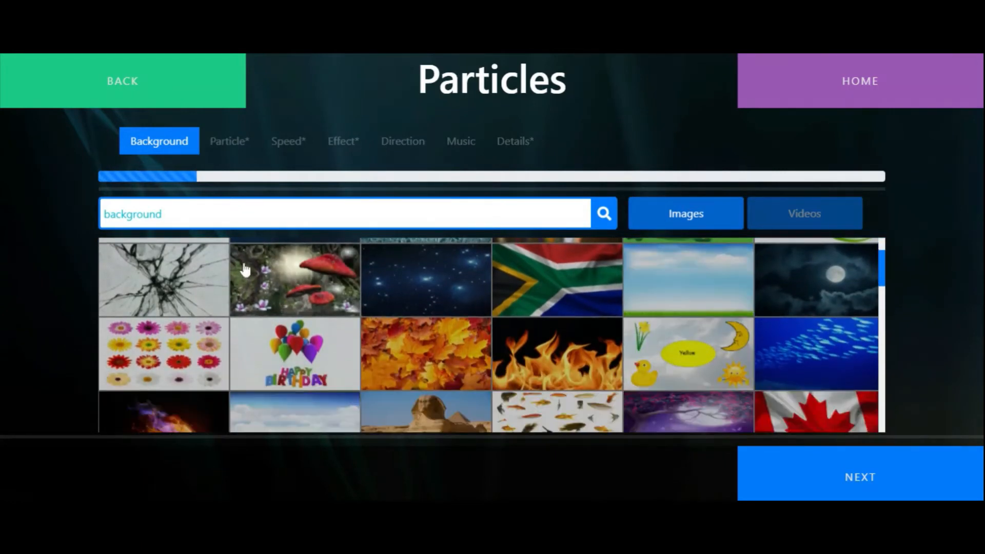
left_click(277, 282)
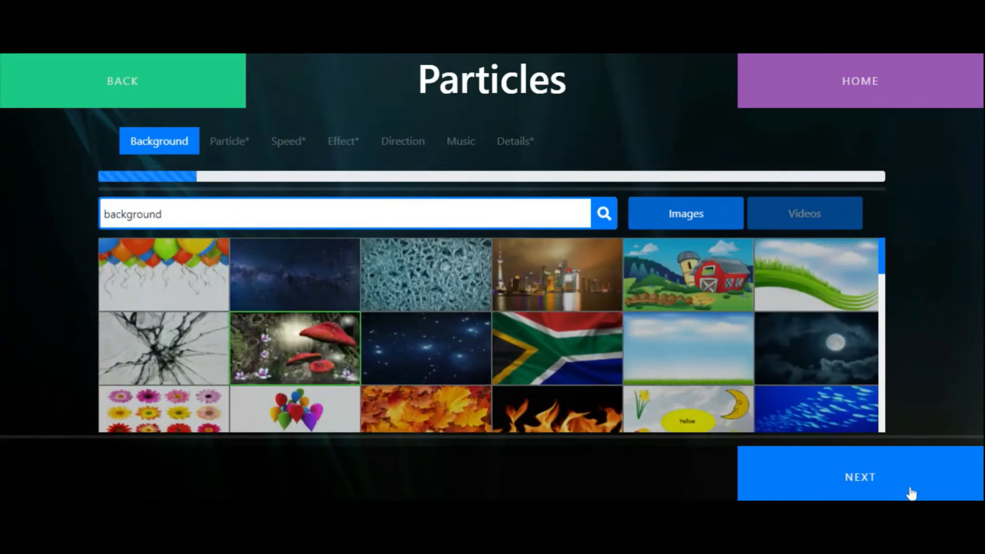
left_click(911, 493)
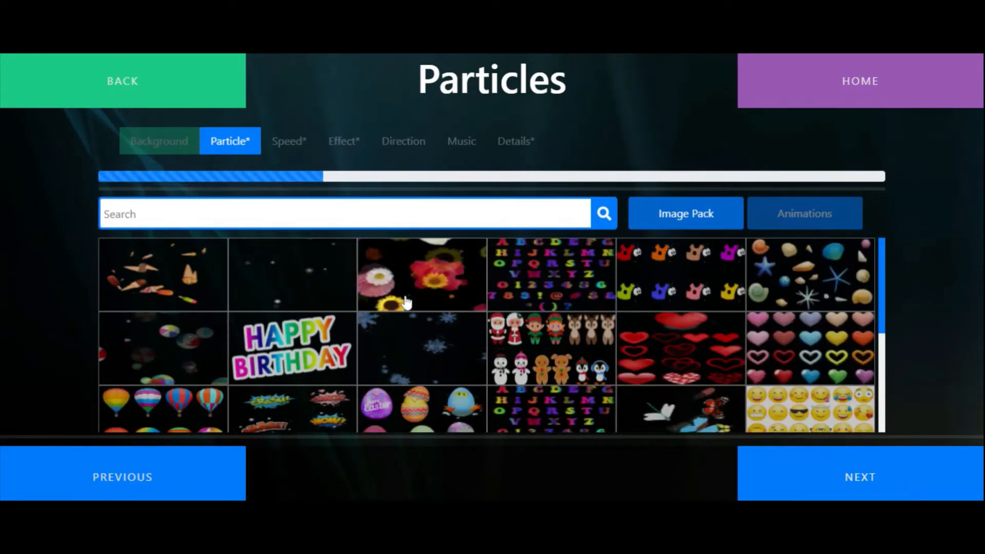
Choose the image pack of butterflies and other insects as the particles.
scroll(402, 312, "down", 2)
scroll(404, 318, "down", 2)
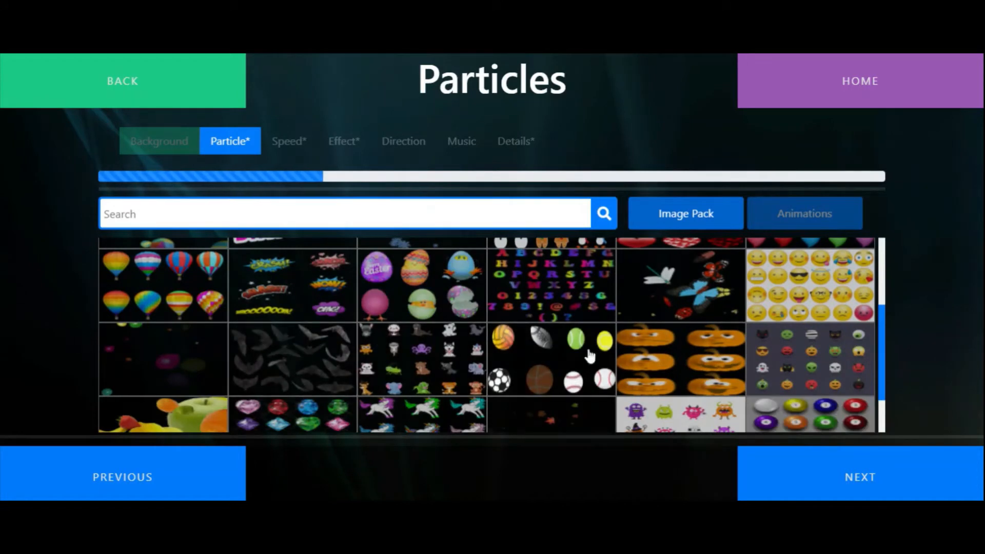
left_click(689, 291)
left_click(847, 478)
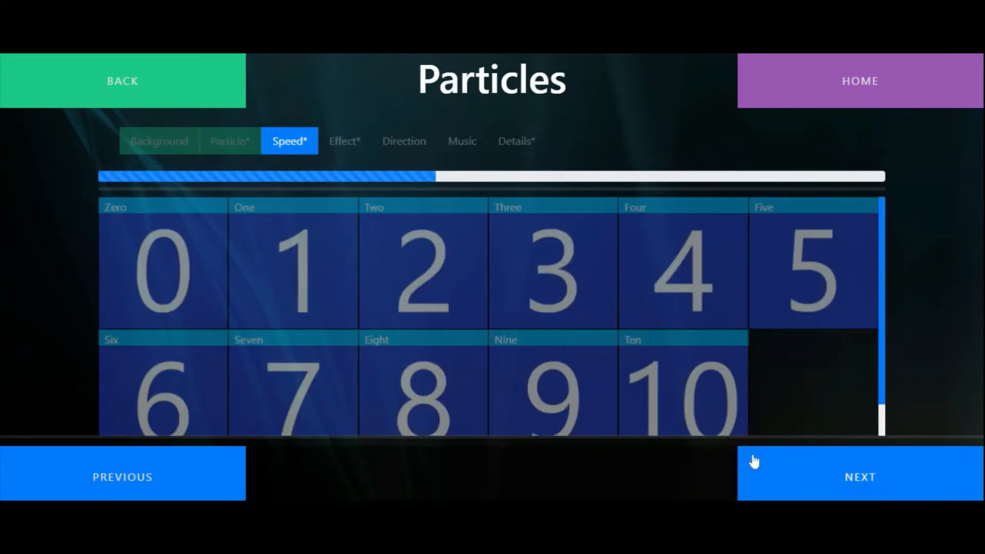
Set the particle speed to Three and the effect to Fade.
left_click(565, 286)
left_click(845, 475)
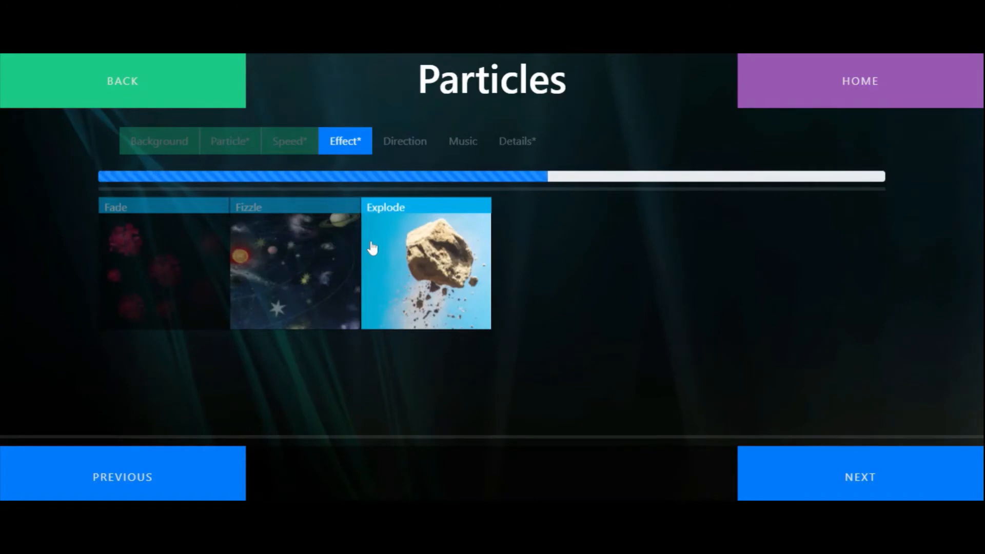
left_click(133, 248)
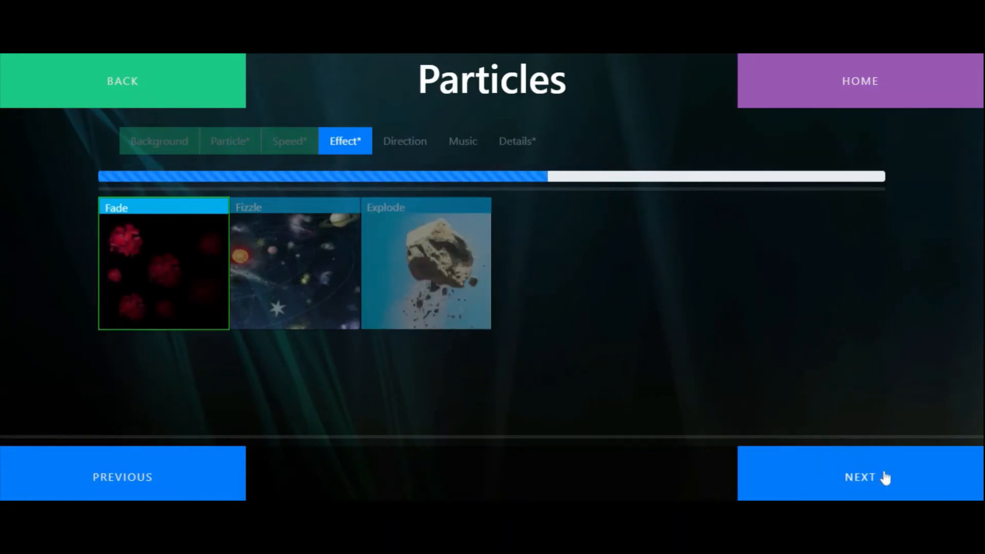
left_click(889, 480)
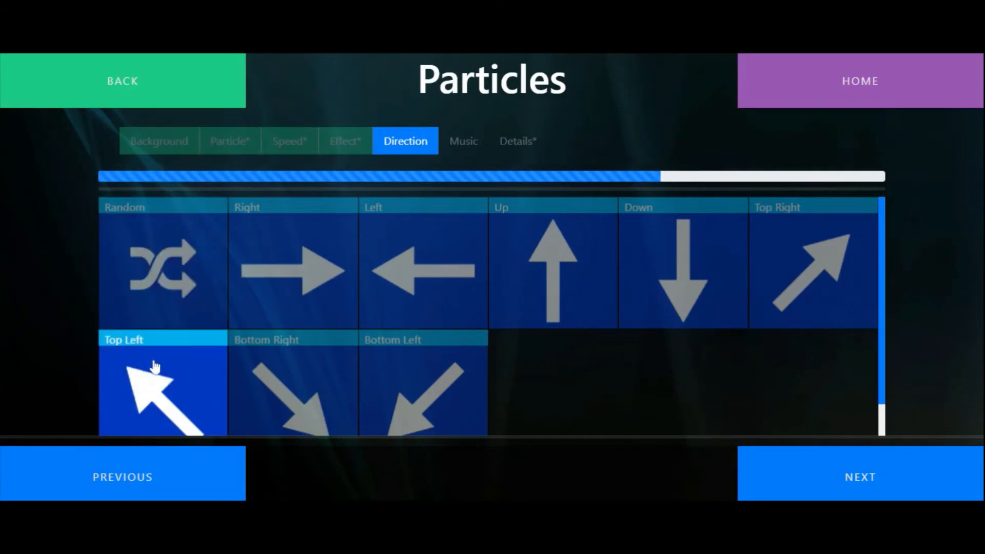
Set the particles' direction to Top Right and proceed to the music choice.
left_click(830, 263)
left_click(848, 476)
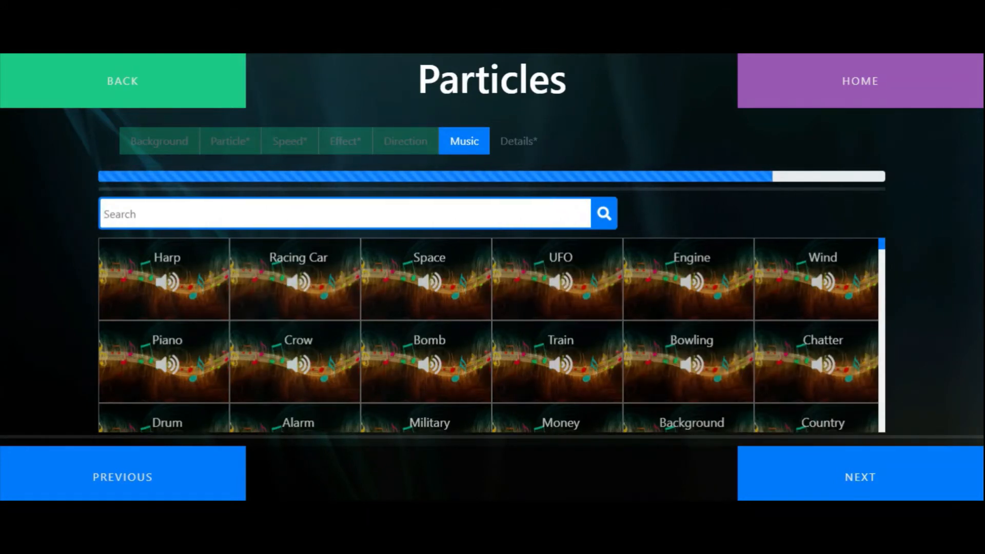
Search the music for "fan", choose the Fairy sound and proceed to the activity details.
type("fan")
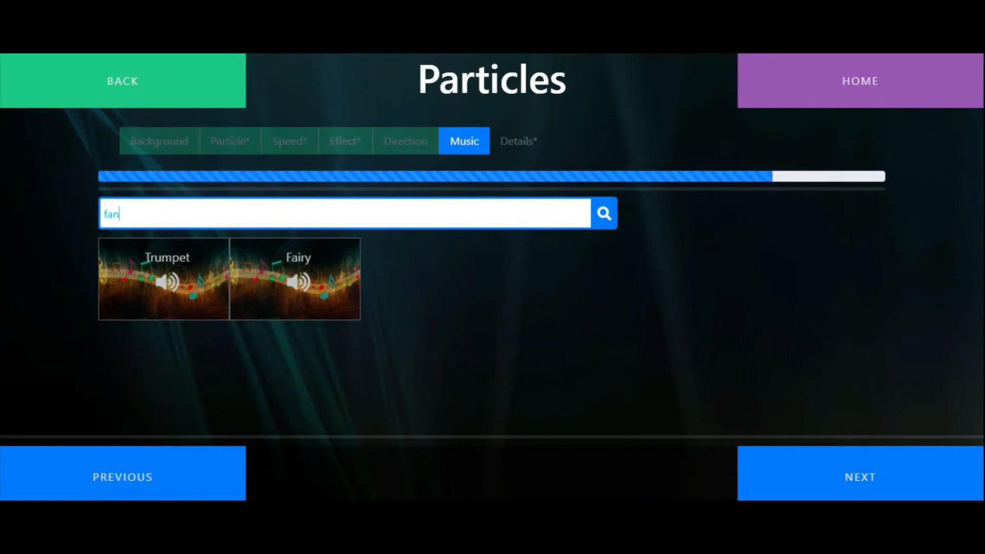
left_click(334, 291)
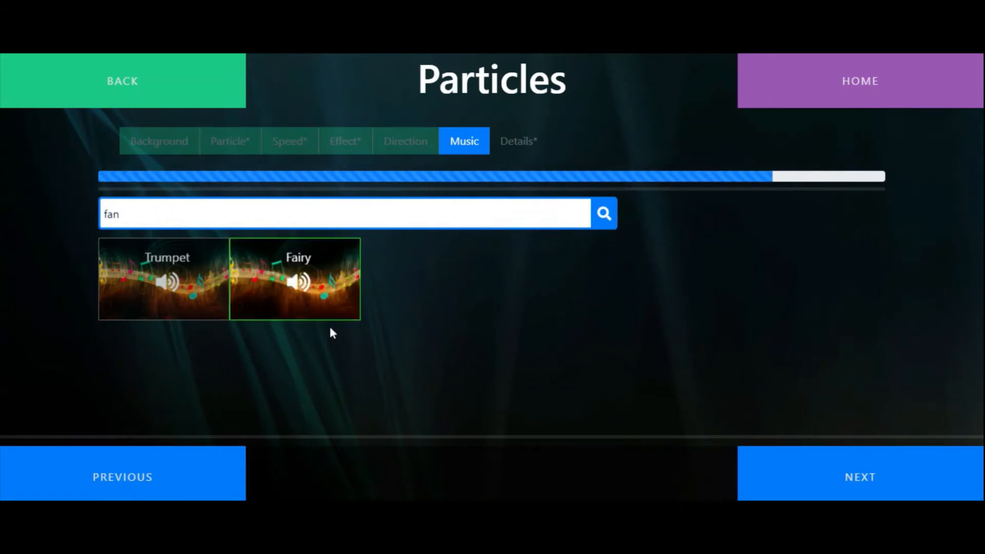
left_click(835, 466)
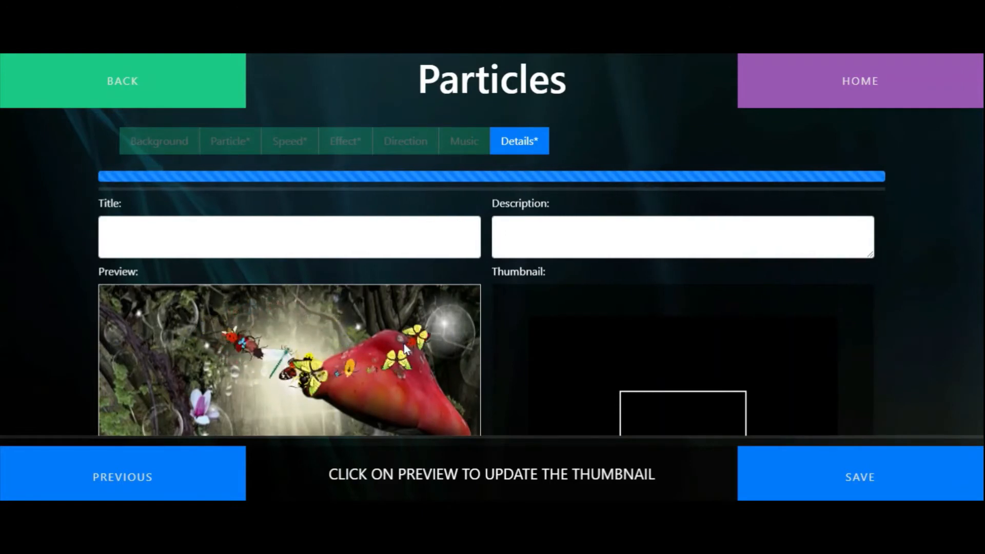
Capture a thumbnail from the preview, title the activity "Insects" with the description "Fading insects in fairyland", and save it.
left_click(288, 353)
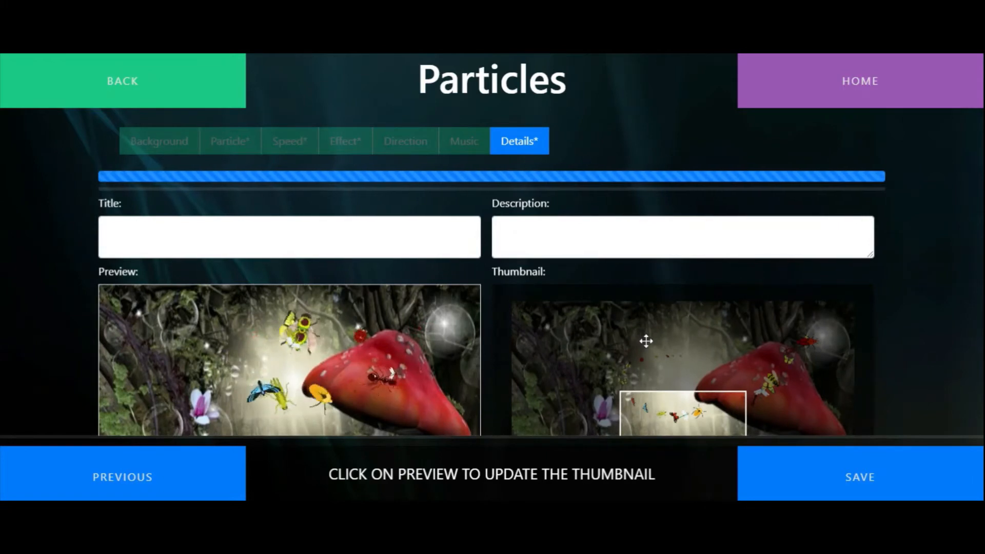
left_click(289, 237)
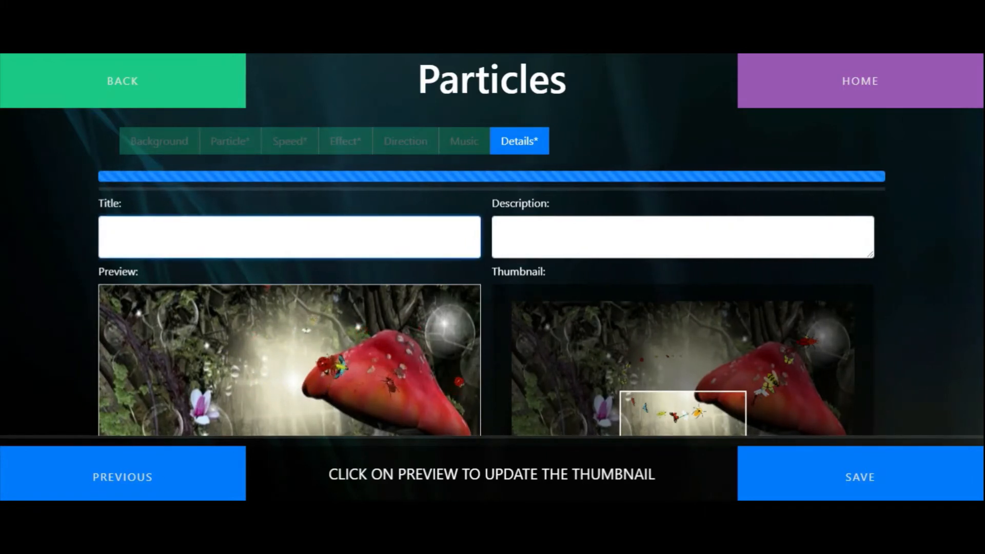
type("Insects")
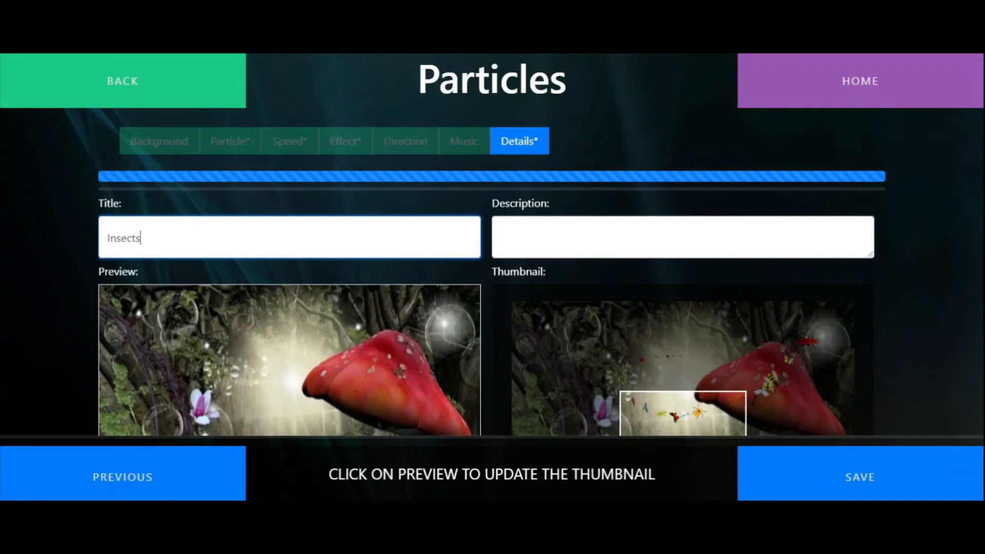
key("Tab")
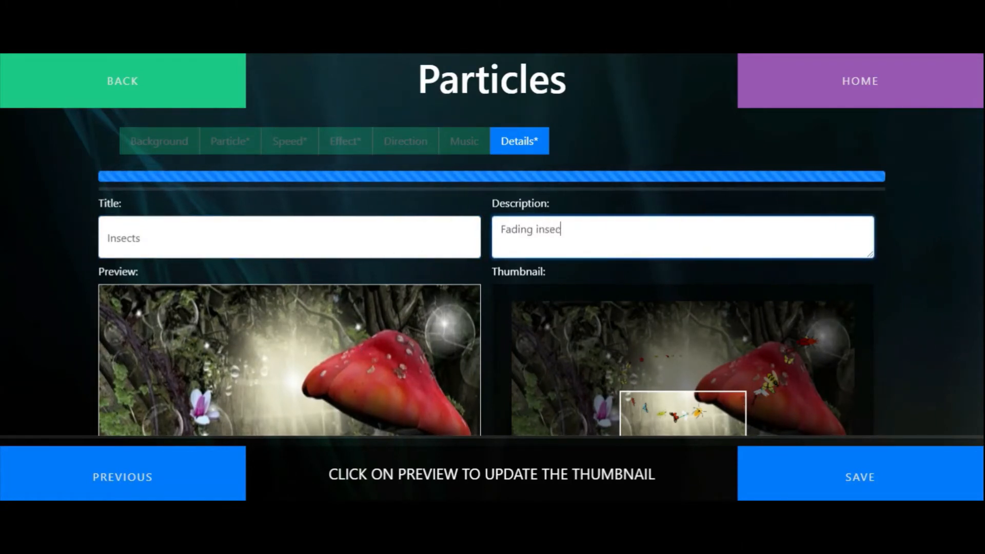
type("Fading insects in fairyland")
left_click(830, 487)
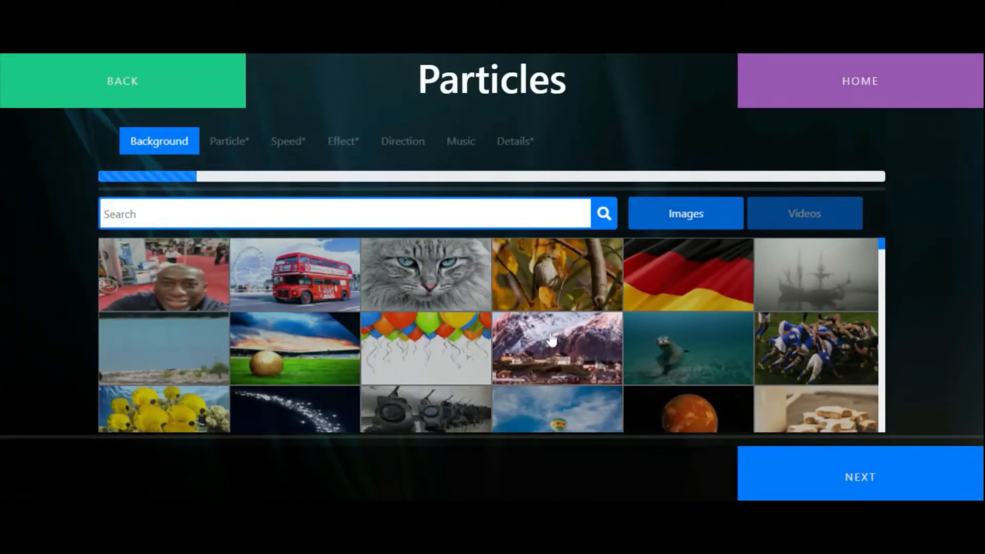
Use the orange planet picture as the new activity's background and the bats image pack as its particles.
scroll(666, 345, "down", 2)
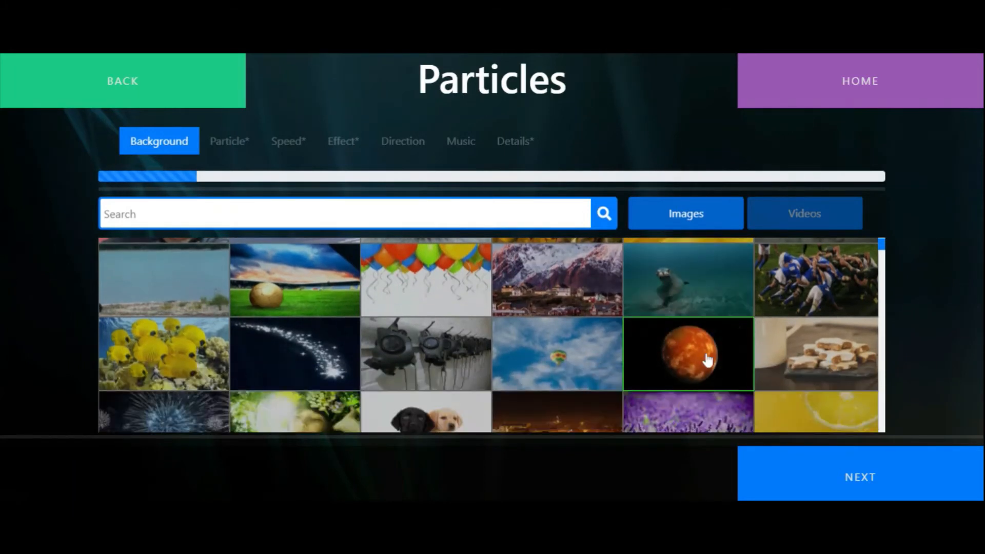
left_click(876, 468)
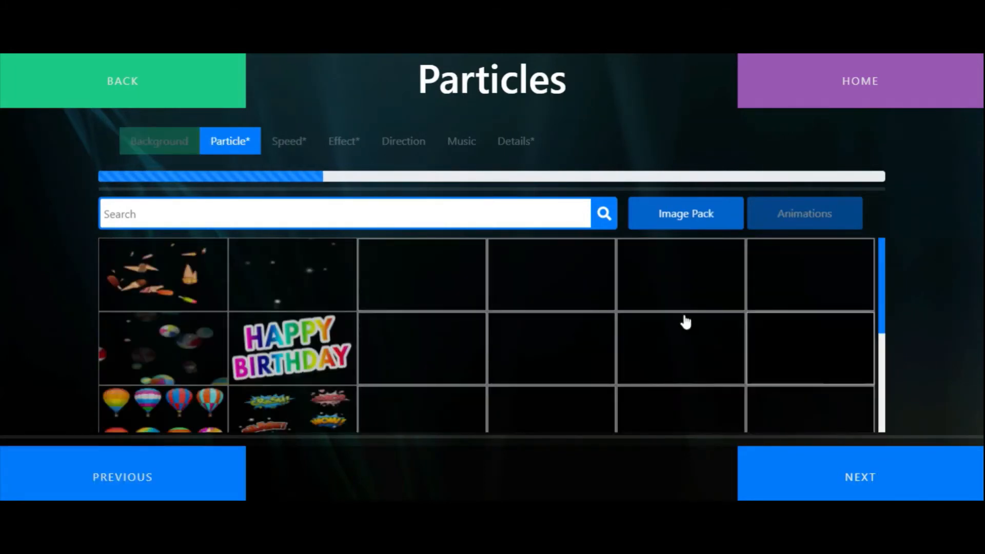
scroll(581, 327, "down", 5)
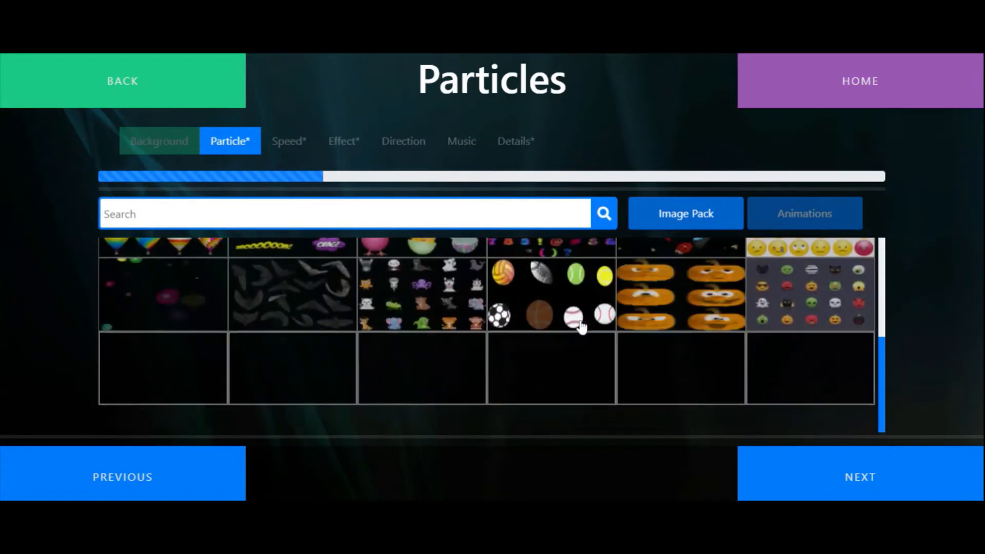
left_click(866, 470)
Set the particle speed to Four and the effect to Fizzle.
left_click(677, 275)
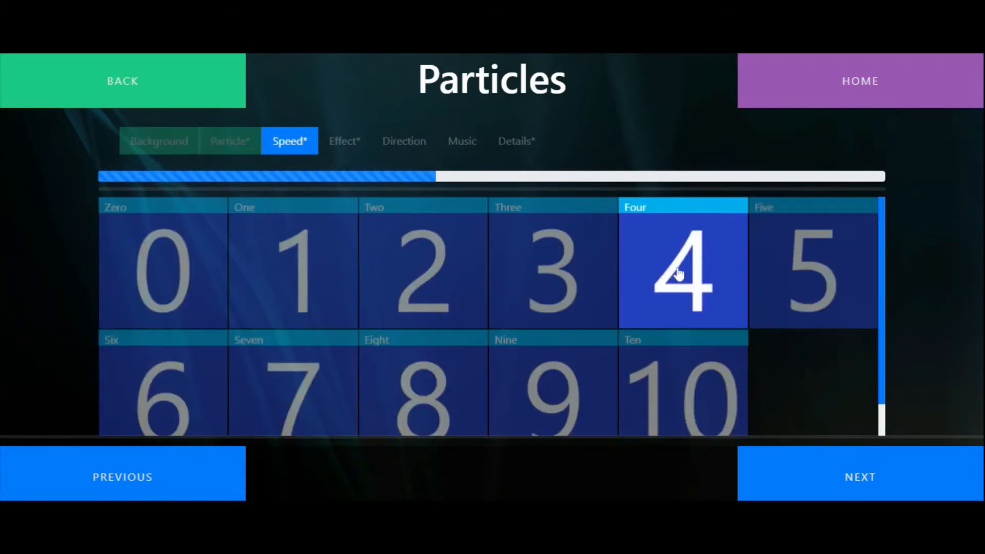
left_click(900, 481)
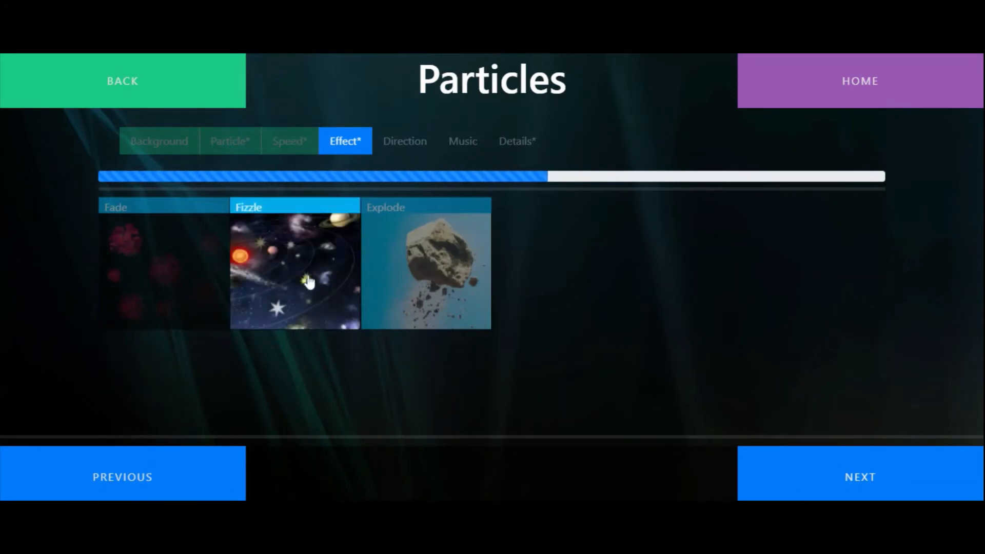
left_click(307, 280)
left_click(887, 474)
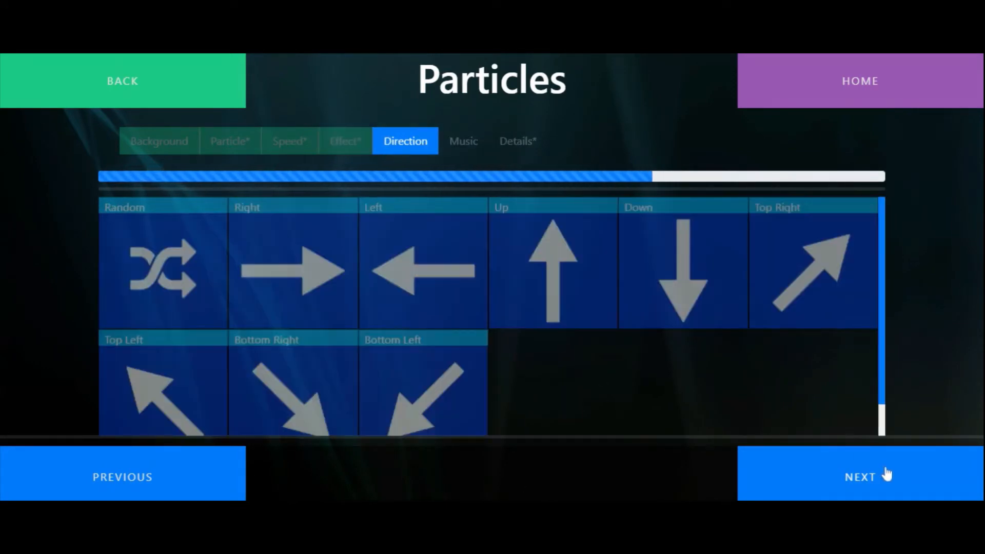
Set the particles' direction to Random and proceed past the music choice to the activity details.
left_click(159, 258)
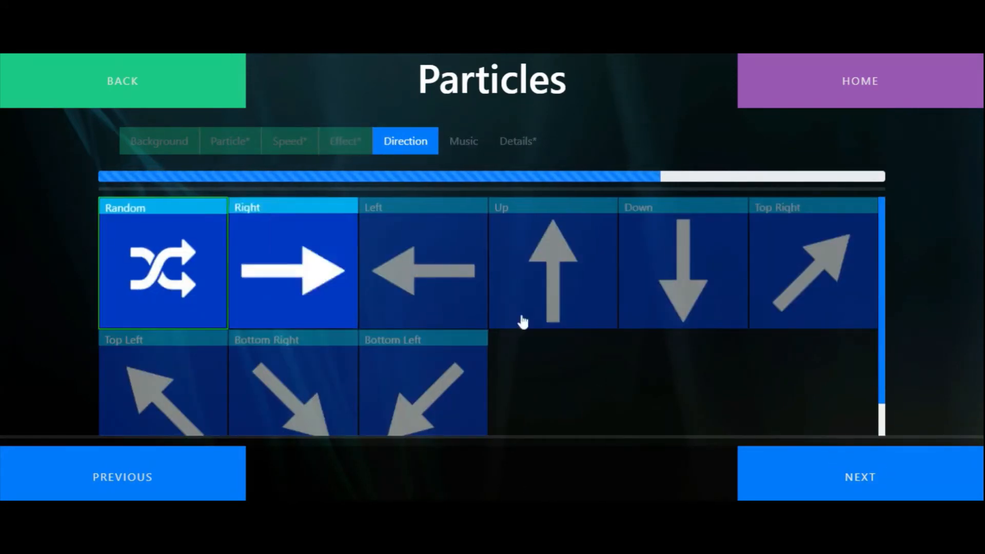
left_click(909, 492)
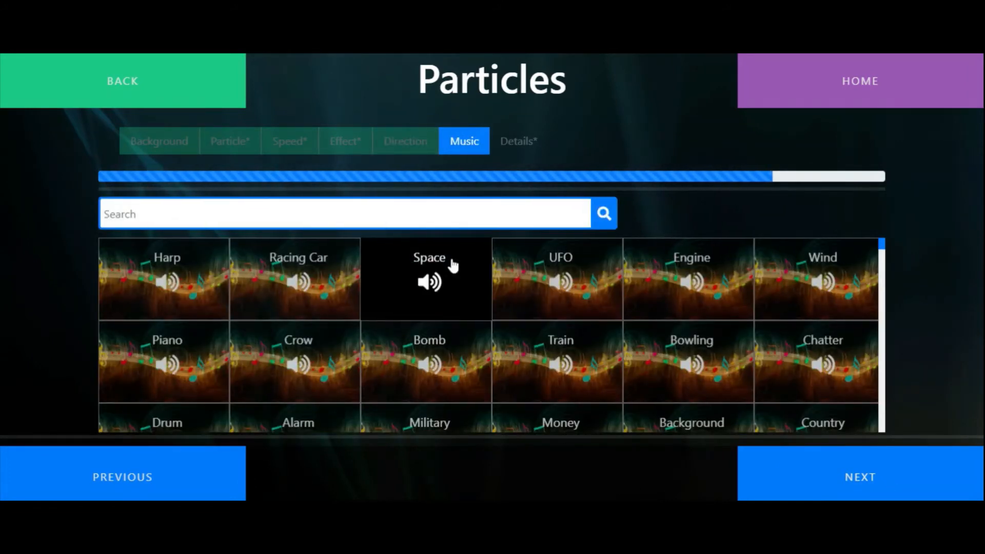
left_click(870, 487)
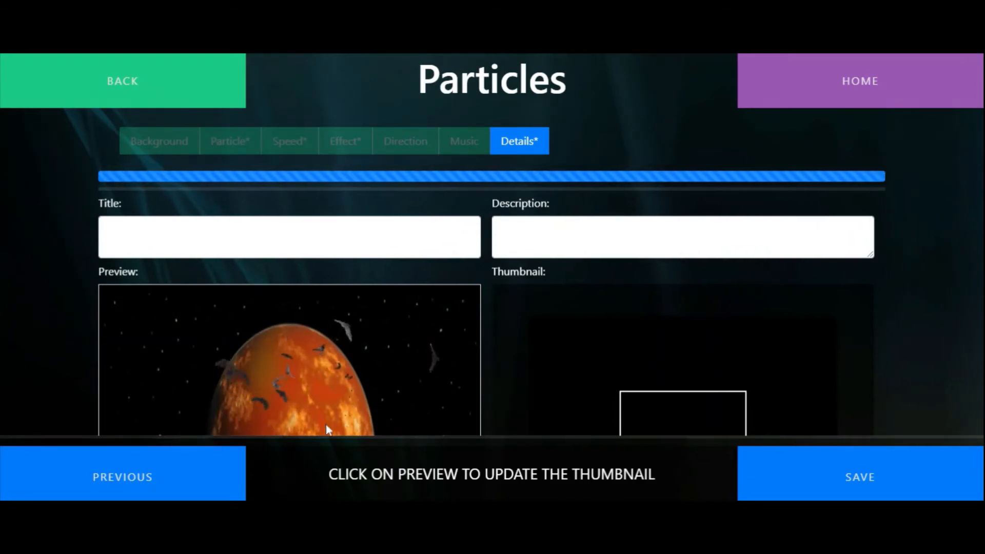
Capture a planet thumbnail, title the activity "Bats" with the description "Bat particle over the moon with fizzle", and save it.
left_click(286, 378)
left_click_drag(659, 401, 646, 431)
left_click(411, 239)
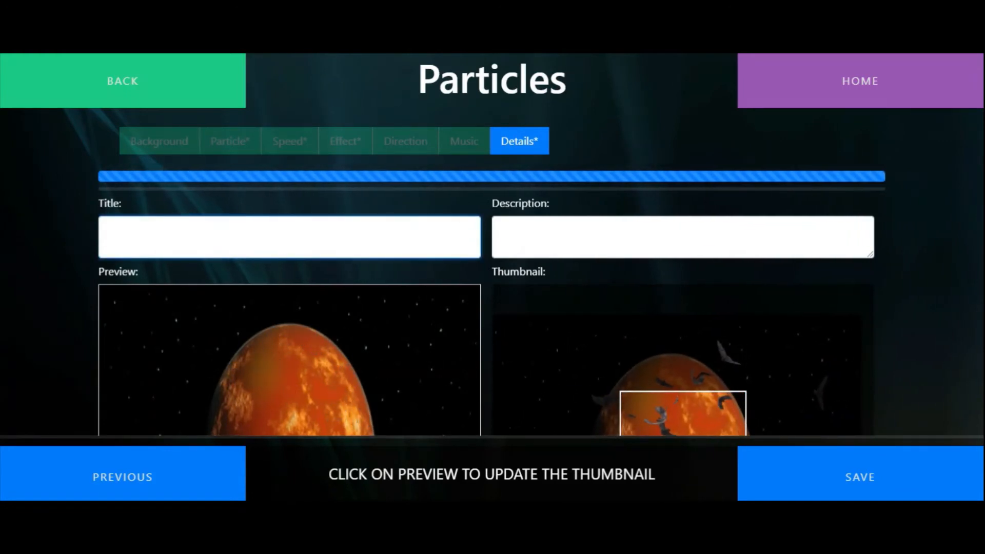
key("Tab")
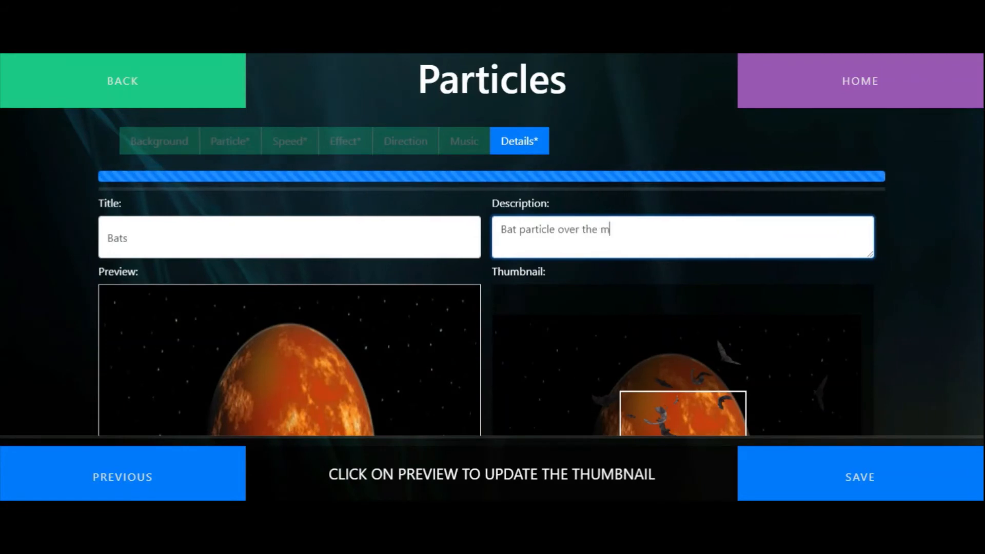
type("Bat particle over the moon with fizzle")
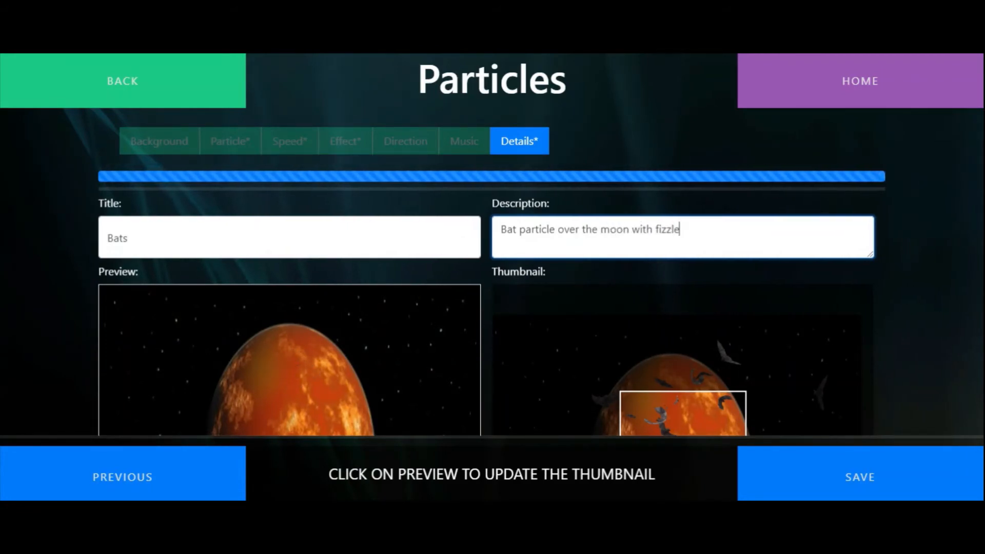
left_click(865, 481)
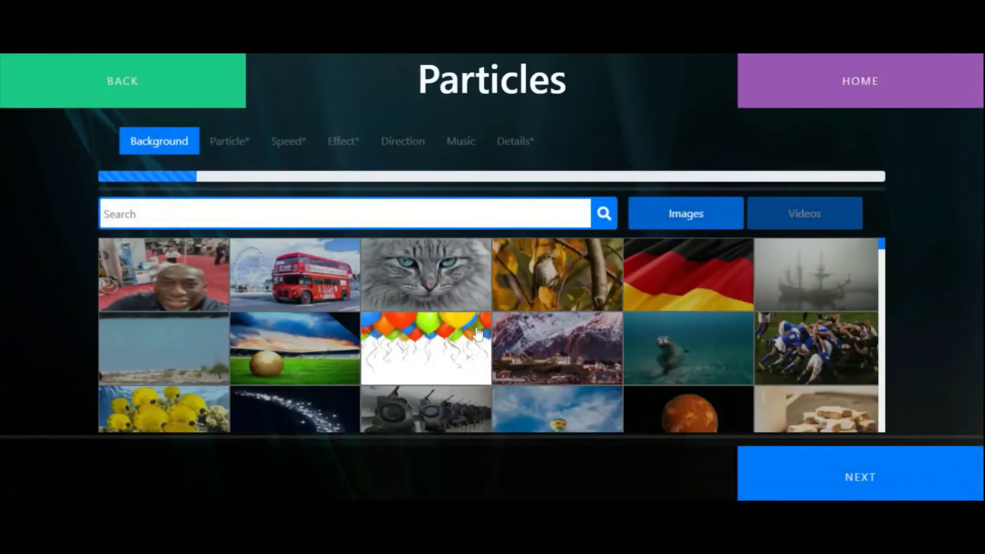
Browse the background images and use the pale blue cloudy sky picture for the new activity.
left_click(836, 222)
left_click(720, 226)
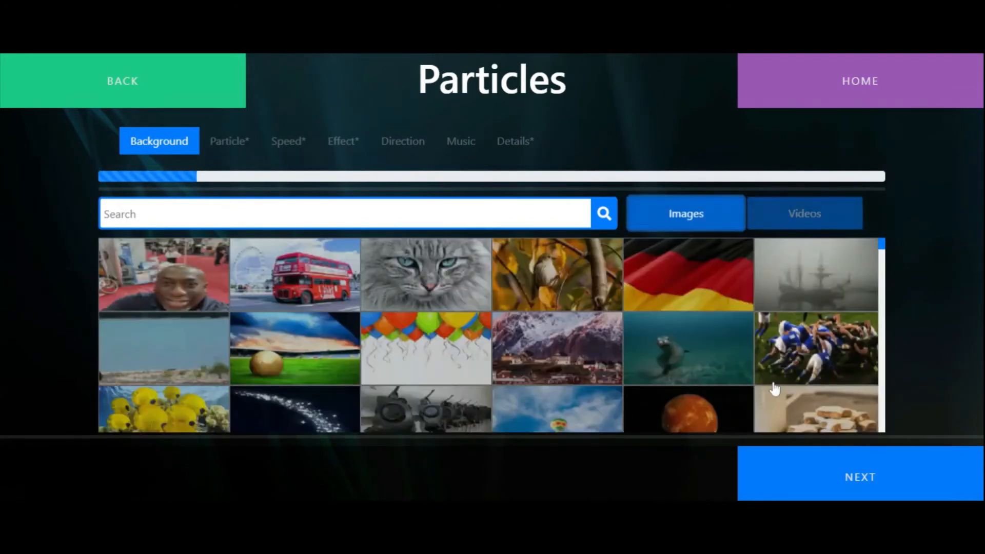
scroll(774, 389, "down", 1)
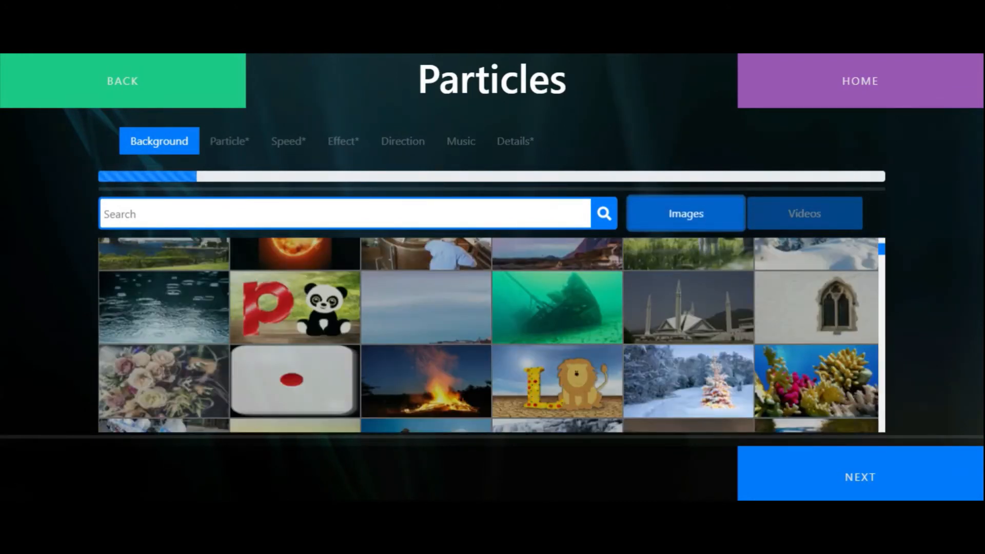
left_click(402, 319)
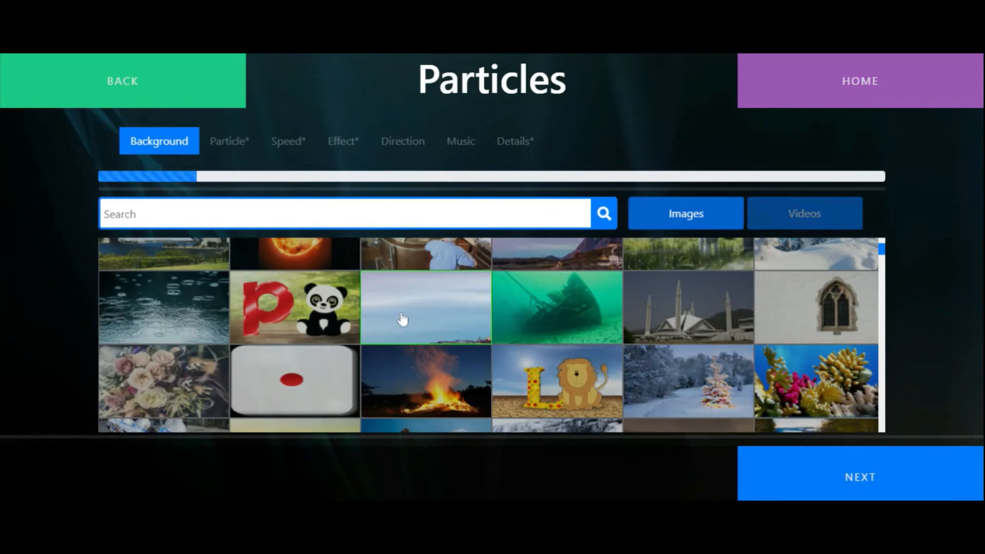
left_click(889, 490)
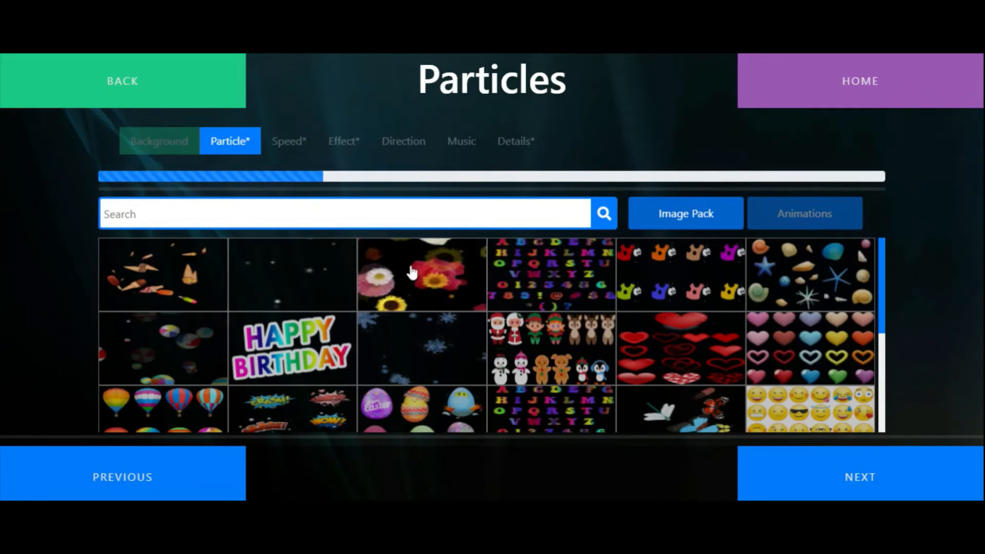
Choose the flowers image pack as the particles and set their speed to Nine.
left_click(385, 275)
left_click(870, 485)
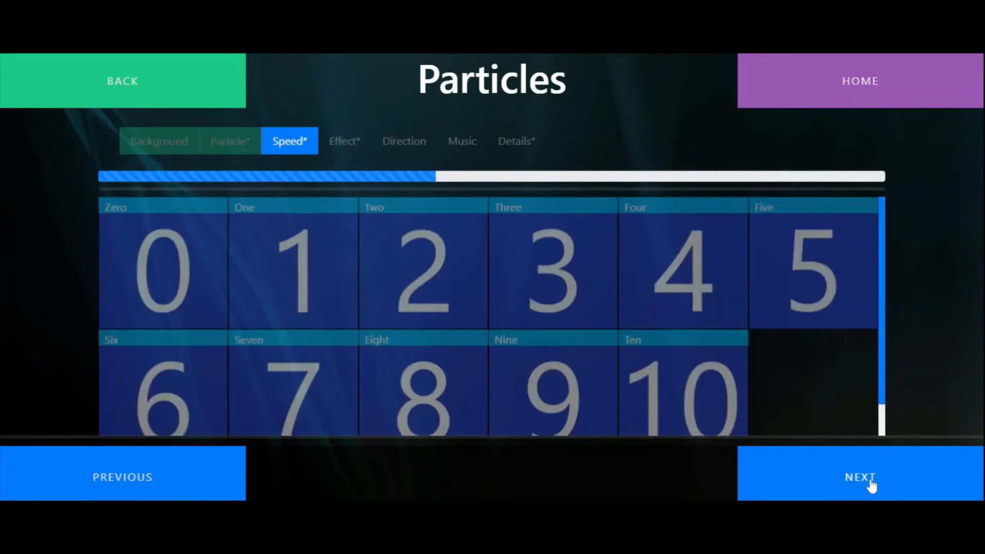
left_click(583, 404)
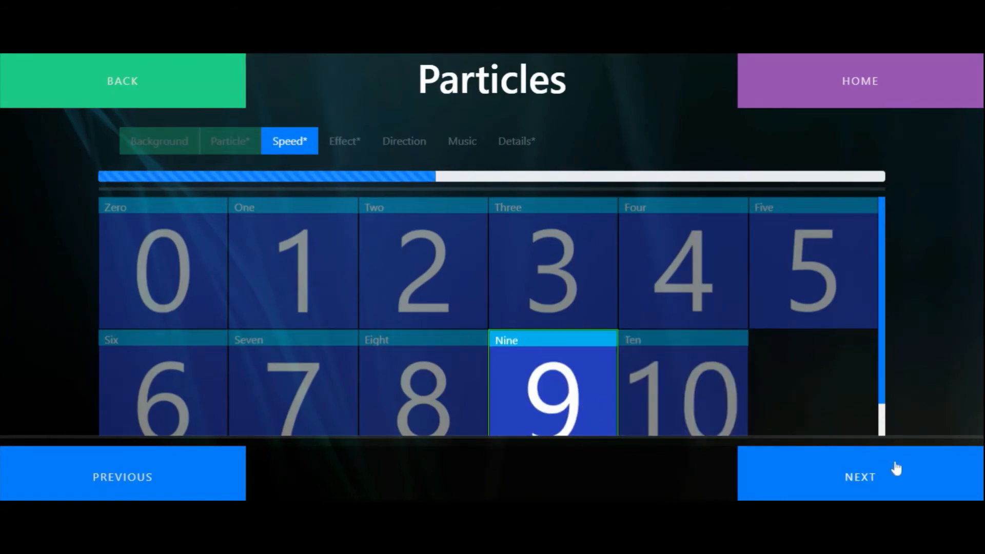
left_click(896, 469)
Set the particle effect to Explode and the direction to Random.
left_click(380, 260)
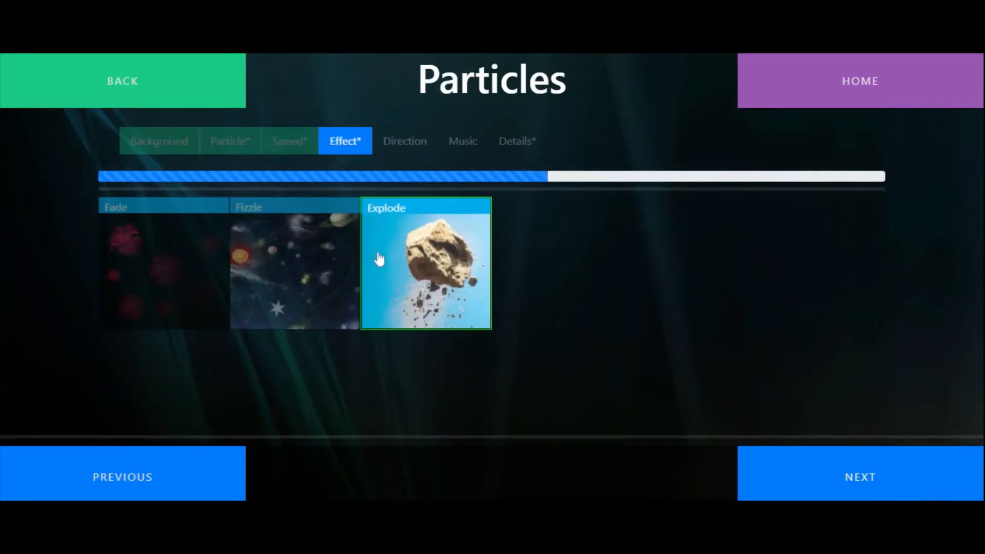
left_click(859, 477)
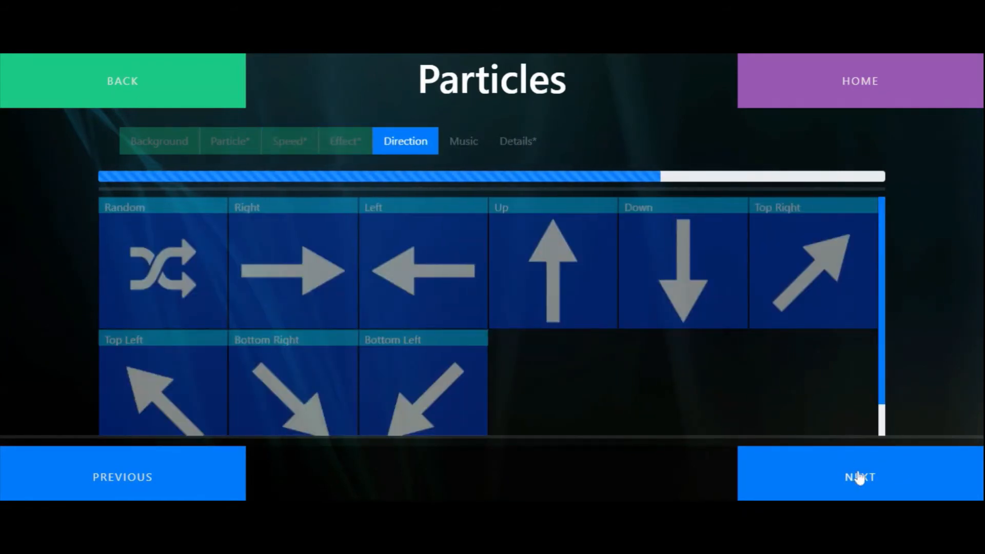
left_click(129, 250)
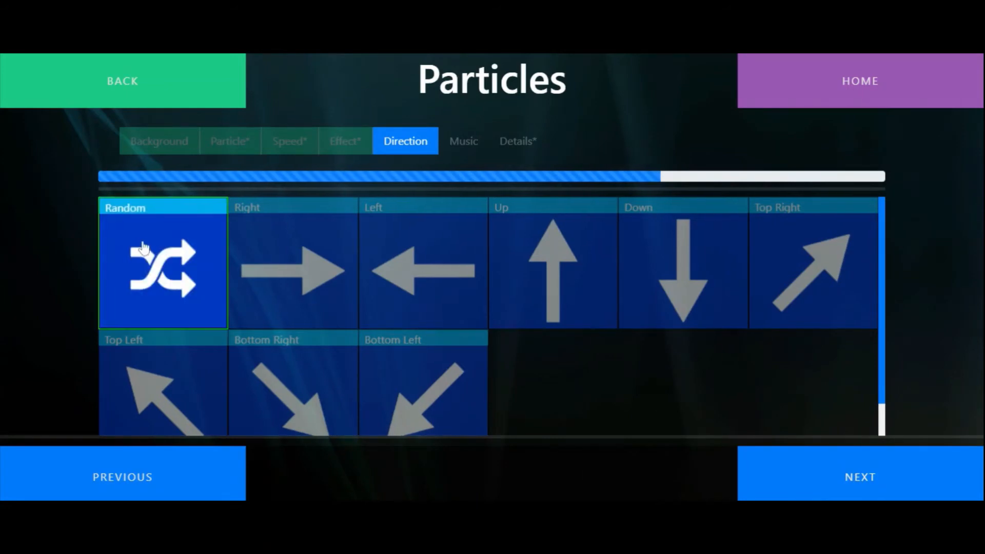
left_click(877, 486)
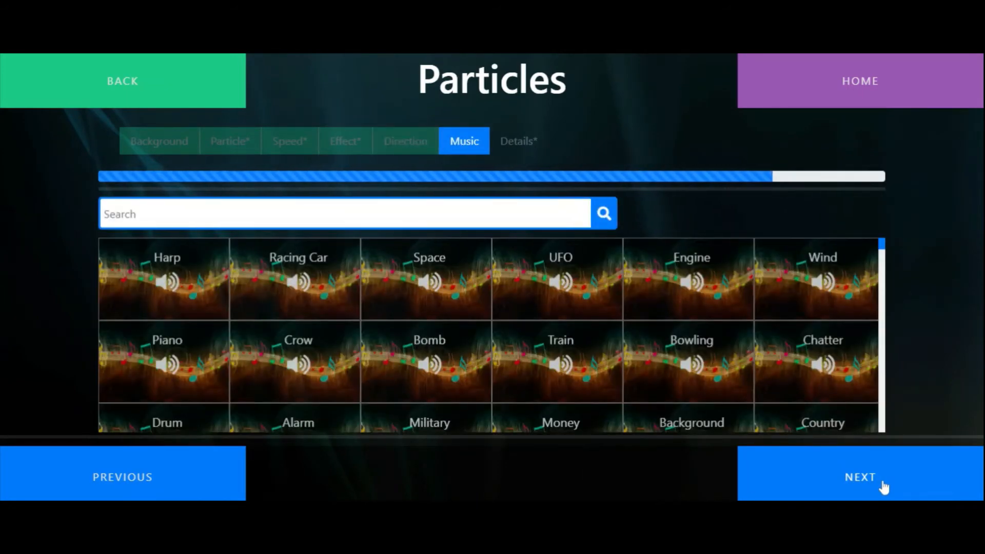
Choose the Wind music and capture a thumbnail from the preview of flowers over the sky.
left_click(831, 286)
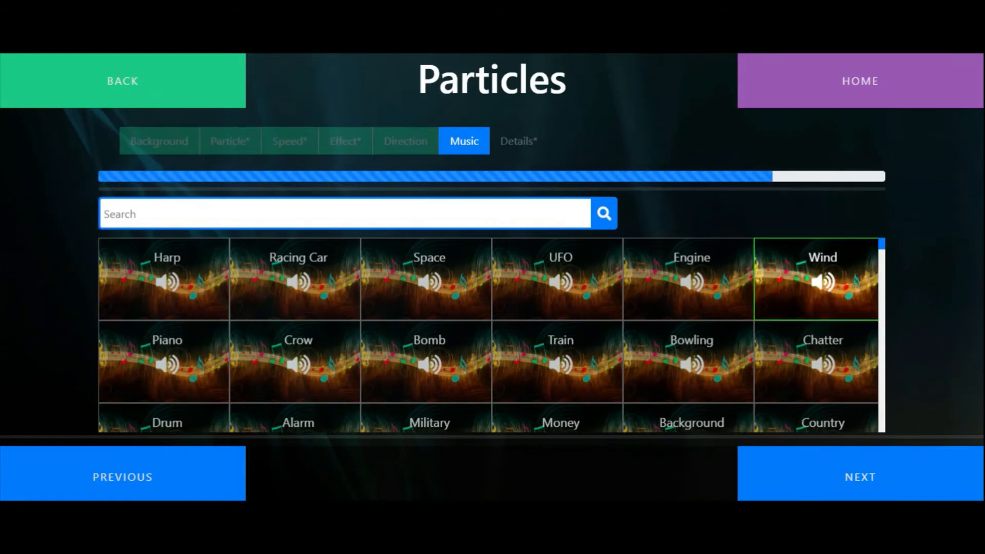
left_click(880, 490)
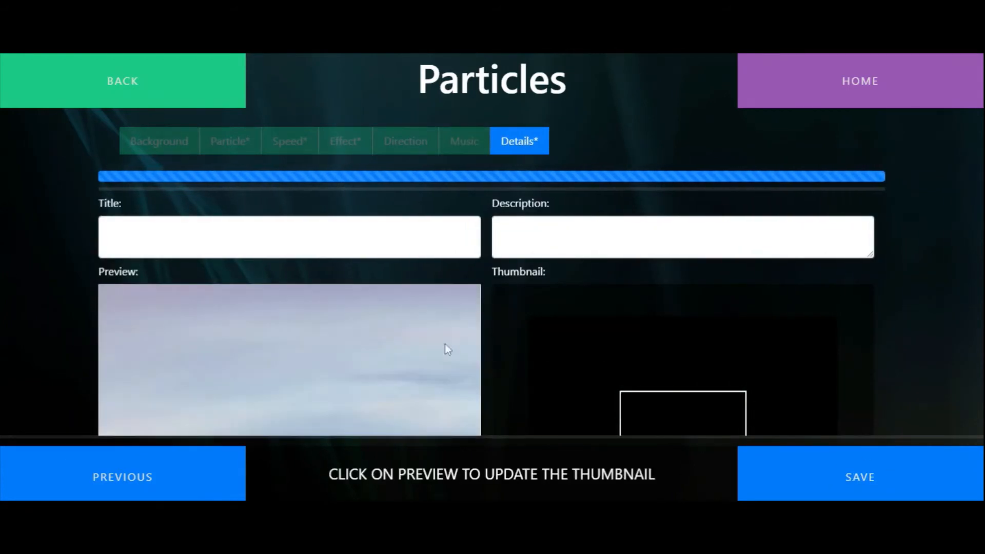
scroll(282, 368, "down", 3)
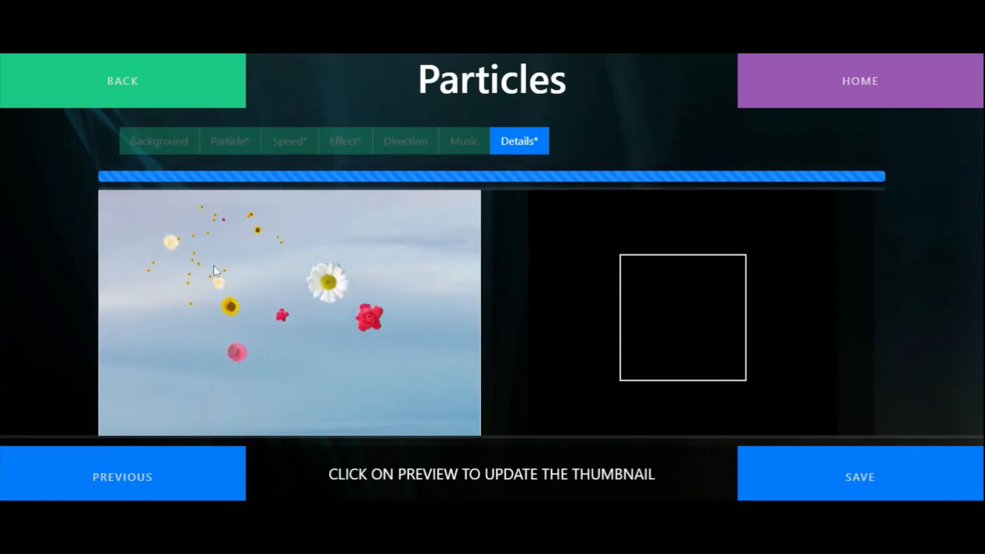
left_click(266, 249)
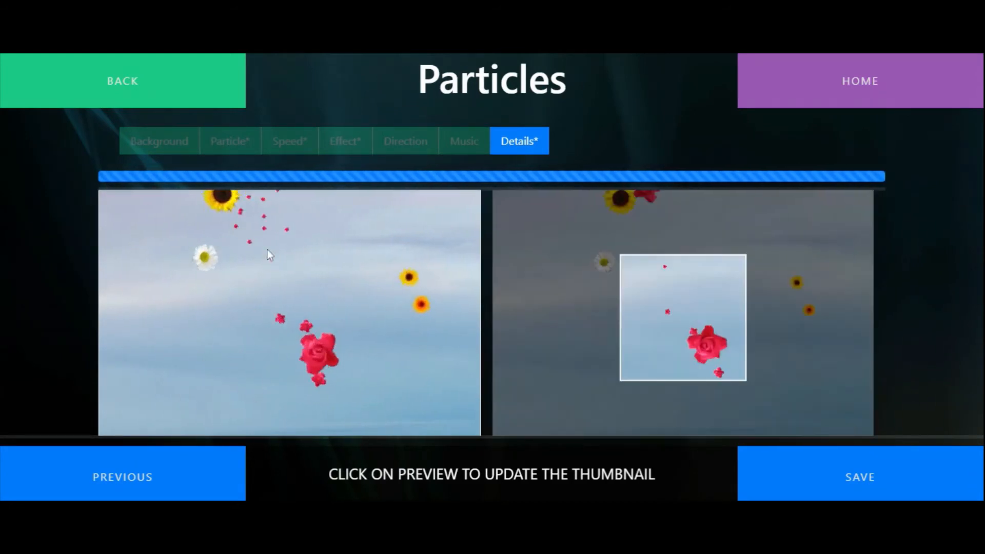
Title the activity "Flowers", describe it as "Flower particle with explosion", and save it.
scroll(481, 279, "up", 2)
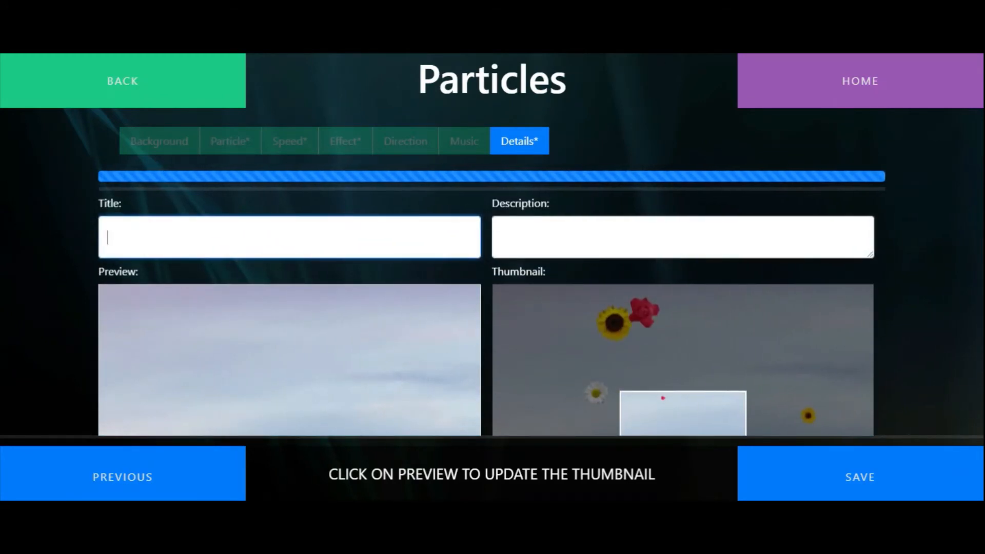
type("Flowers")
key("Tab")
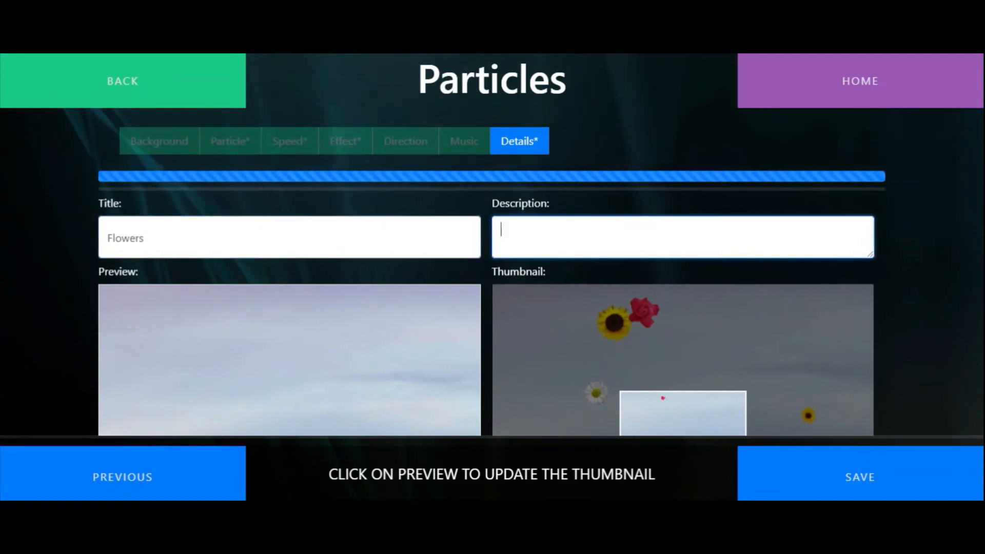
type("Flower particle with ex")
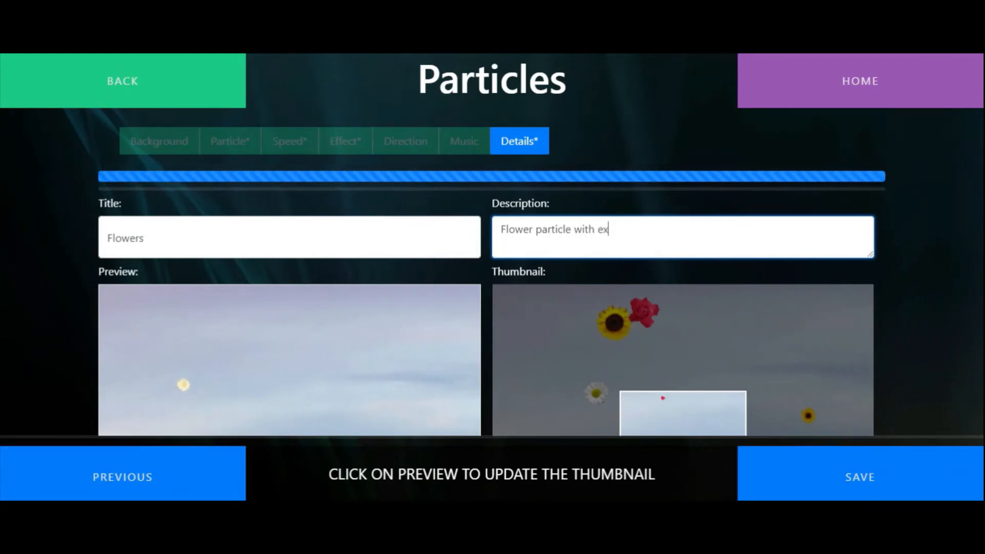
type("plosion")
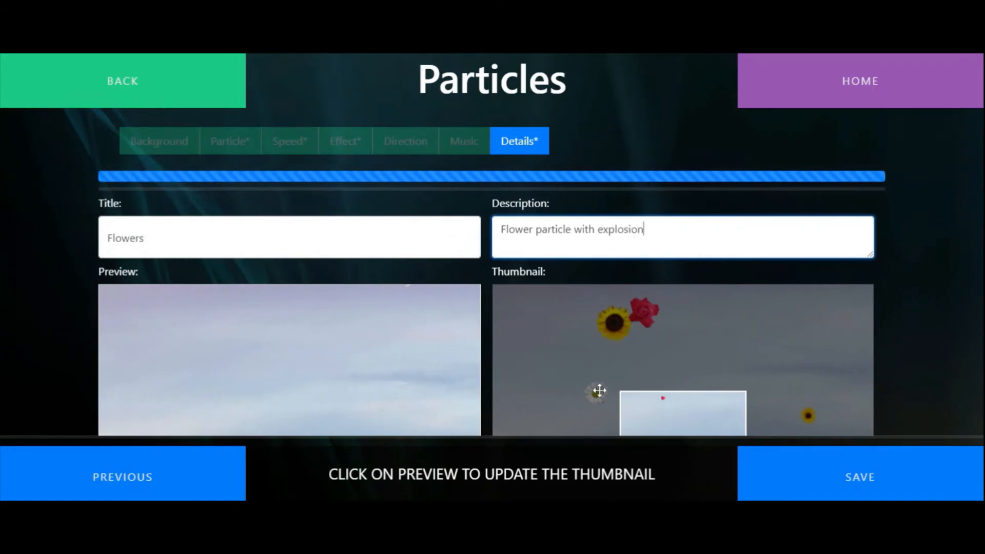
left_click(897, 495)
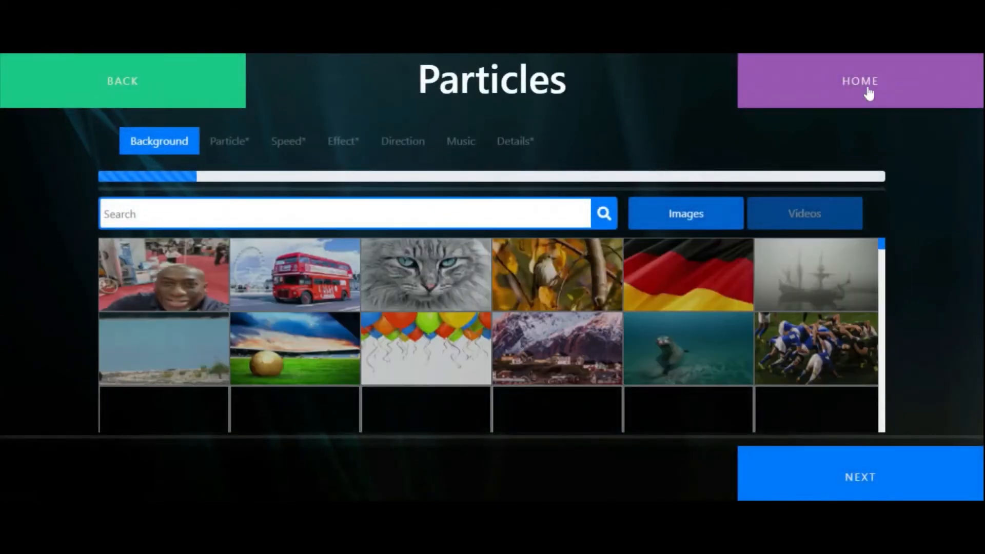
Return to the home page and start a new activity of type Pieces in the Activity Editor.
left_click(868, 93)
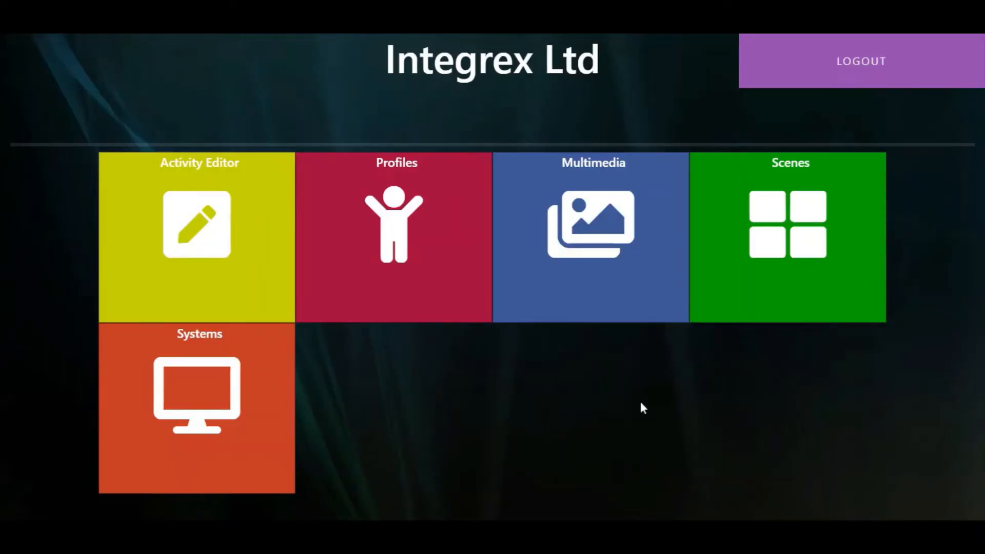
left_click(232, 249)
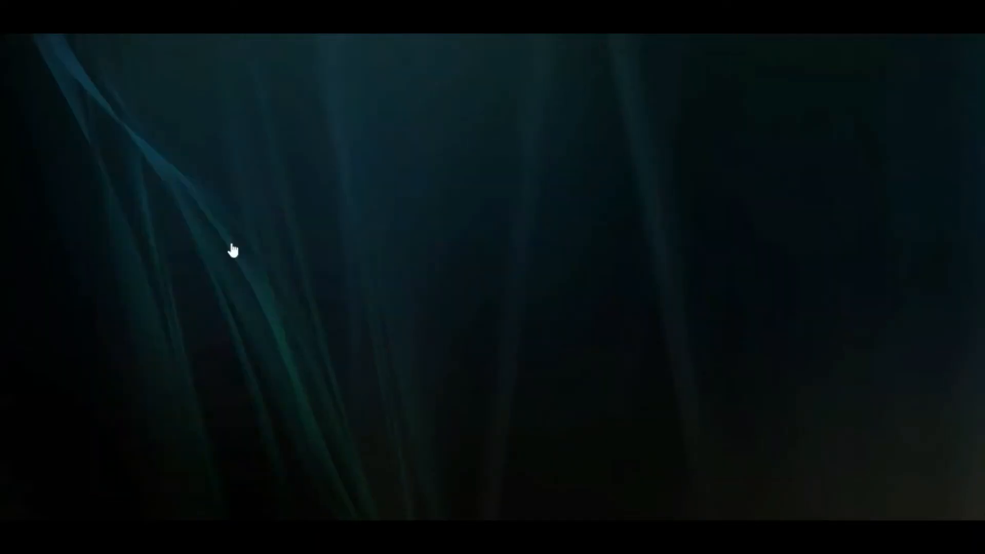
left_click(407, 247)
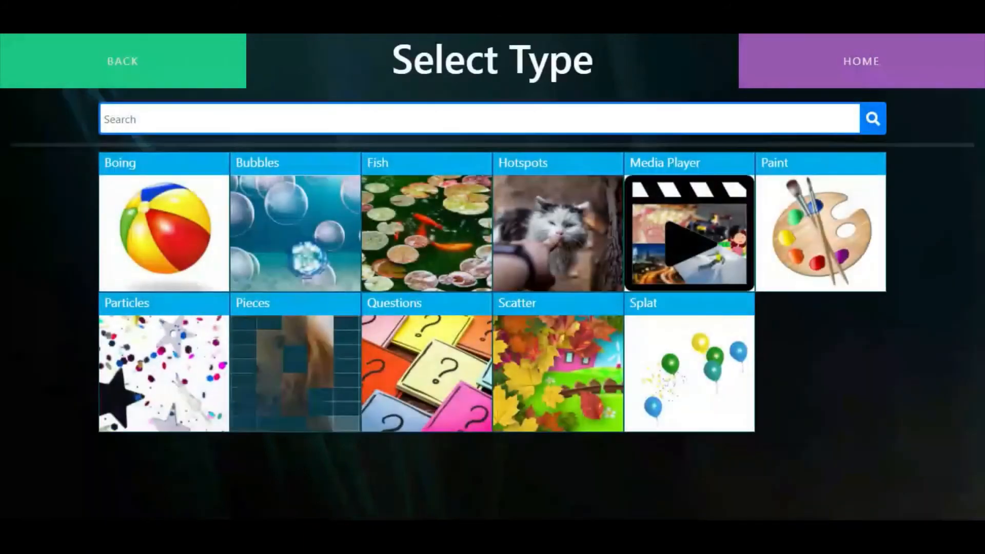
left_click(280, 346)
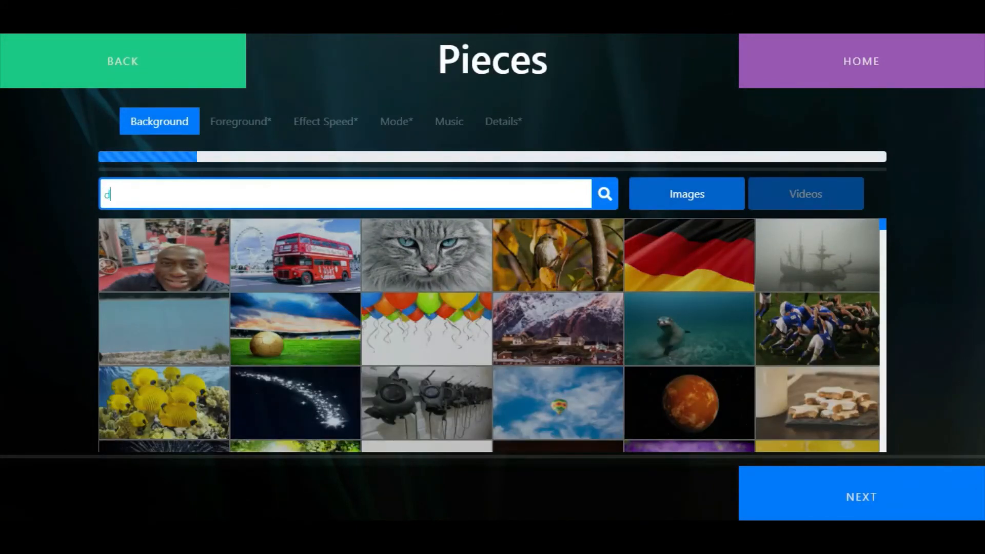
Search the background images for "dog" and use the picture of a row of puppies as the background.
type("og")
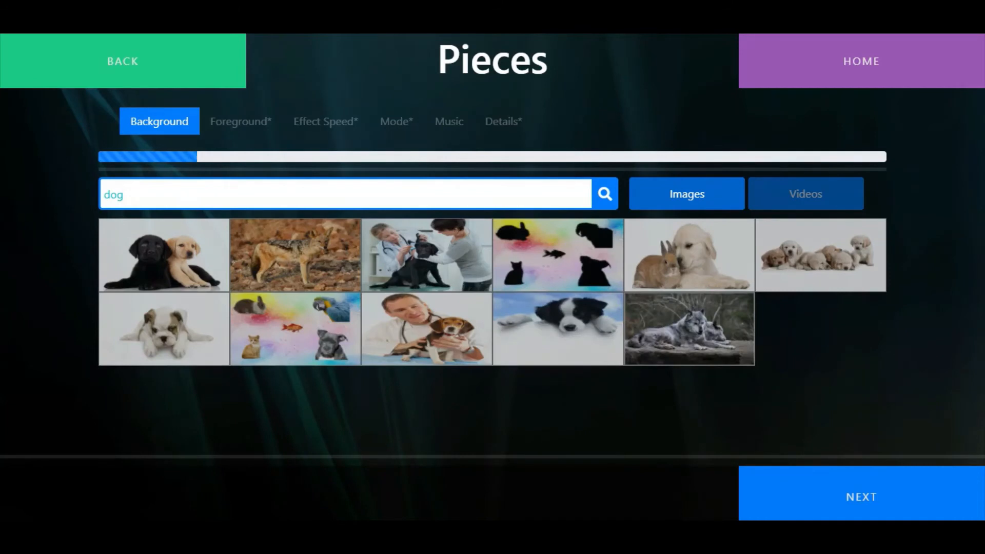
left_click(866, 265)
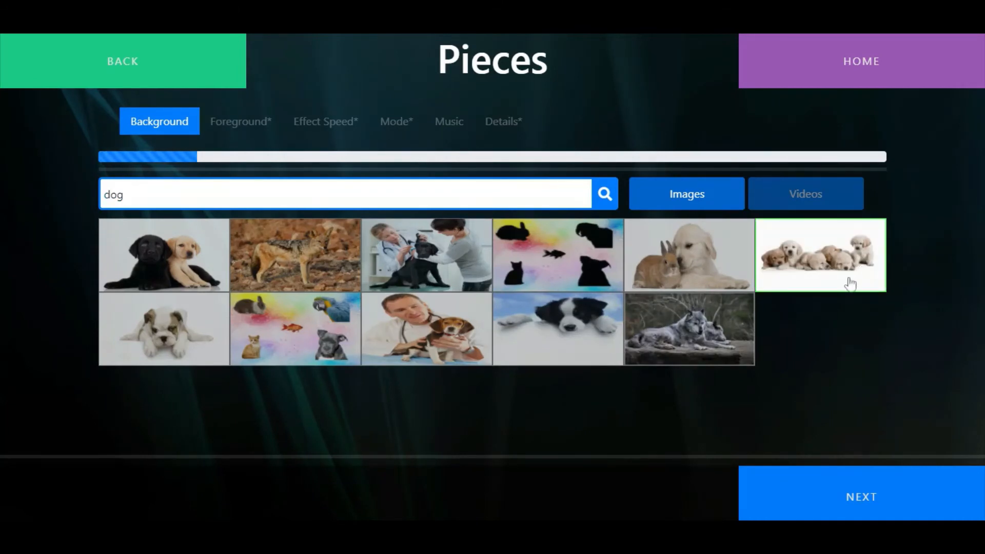
left_click(922, 504)
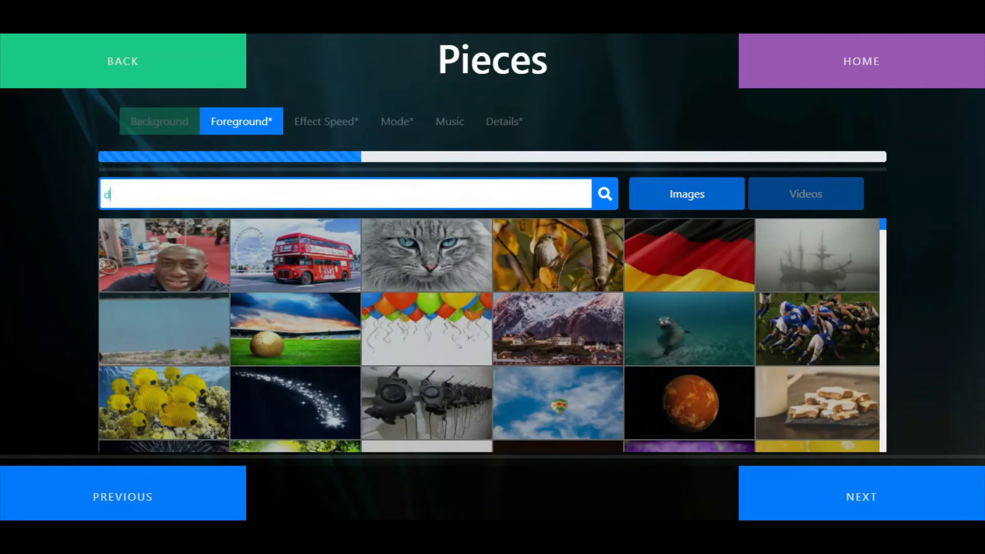
Search the foreground images for "cat" and use the grey cat face as the foreground.
key("BackSpace")
type("cat")
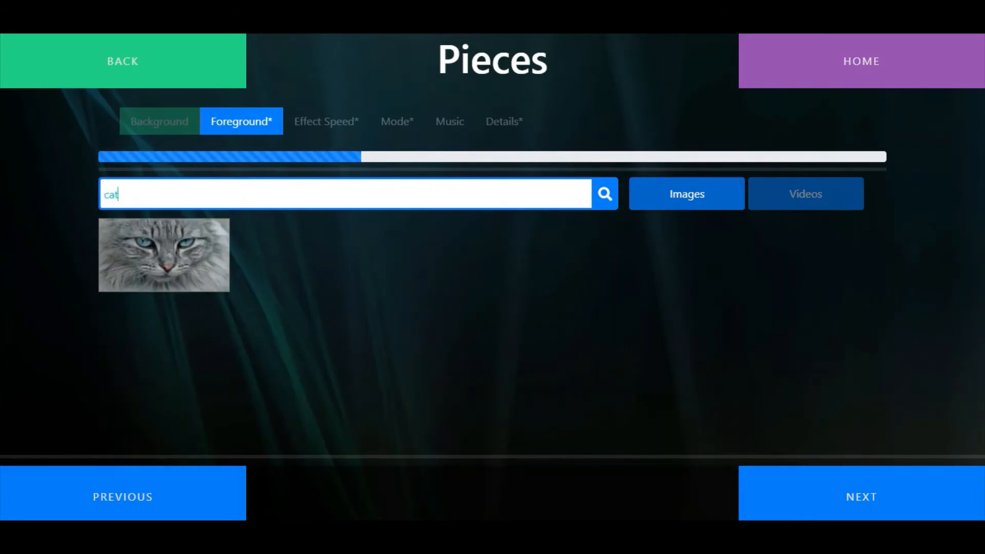
left_click(190, 261)
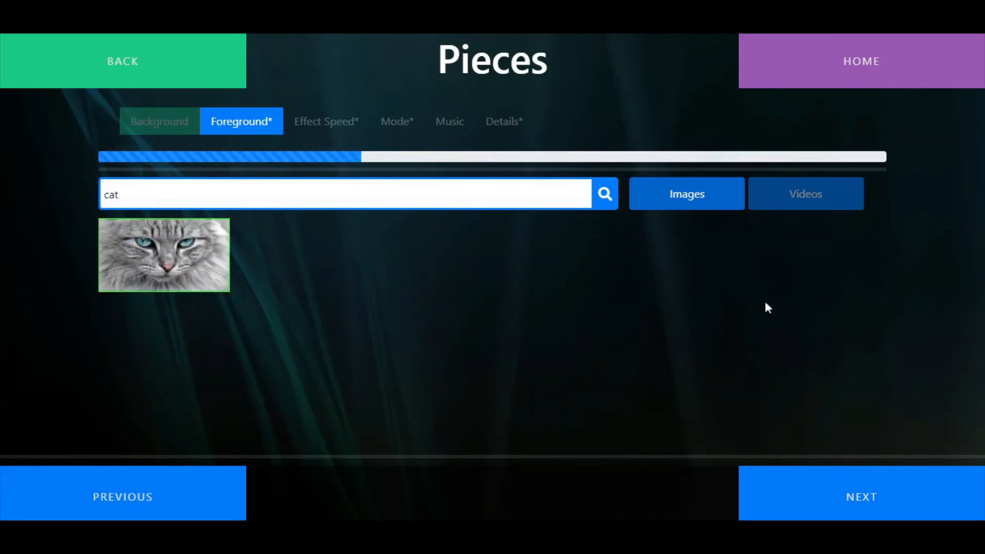
left_click(879, 501)
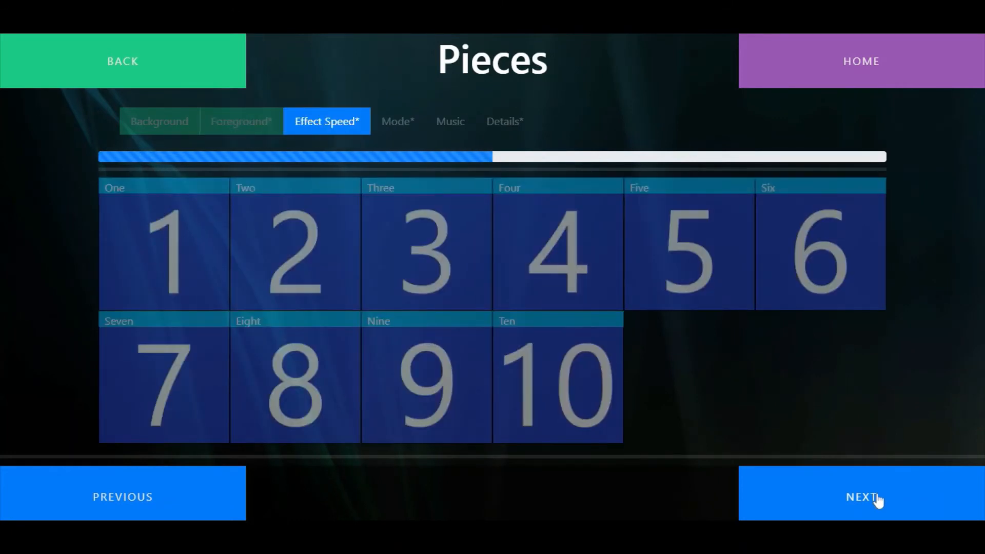
Set the effect speed to Five and the mode to Flip.
left_click(737, 250)
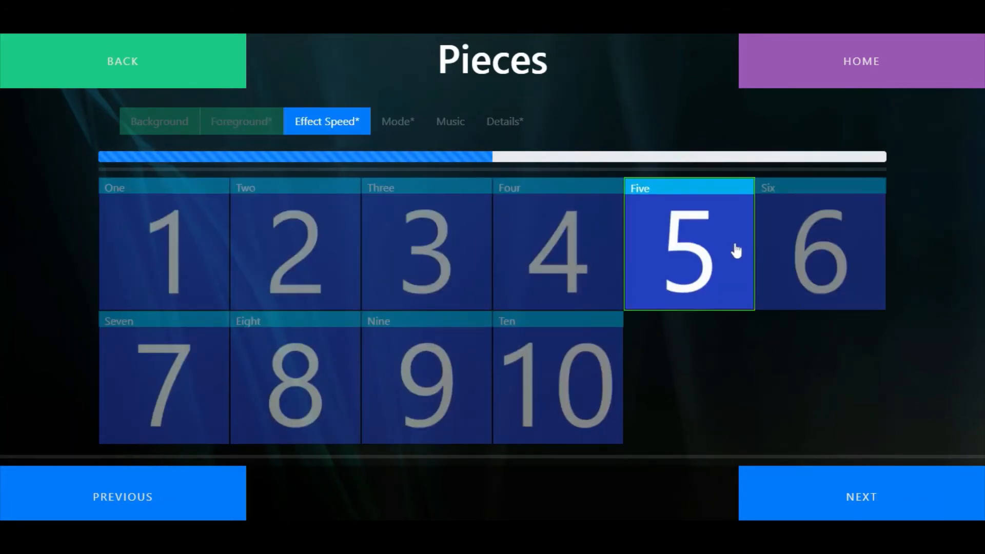
left_click(889, 499)
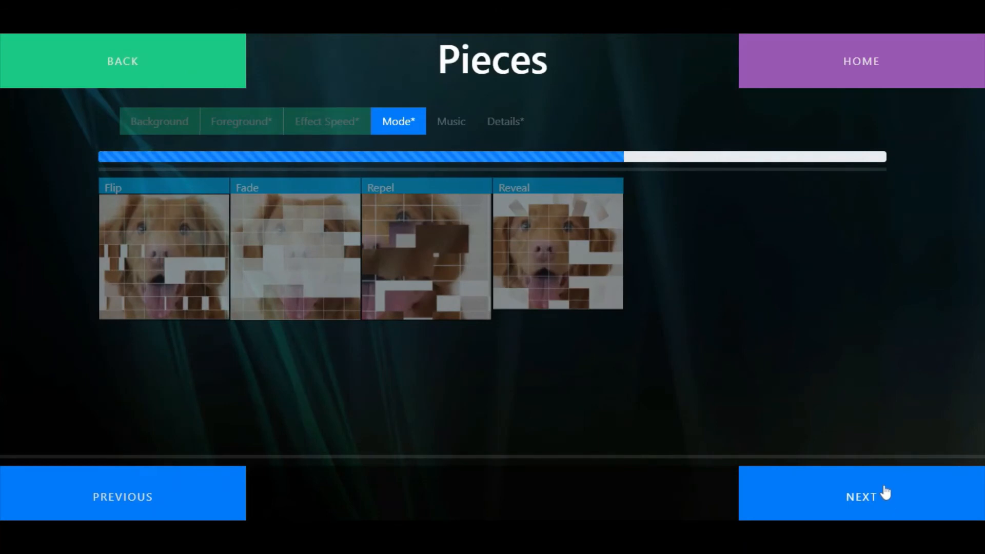
left_click(178, 252)
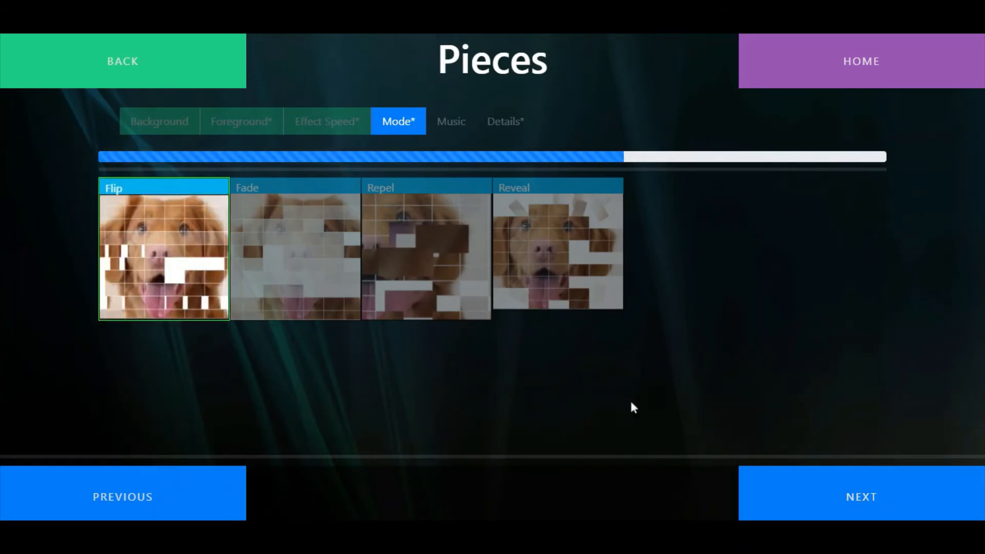
left_click(893, 509)
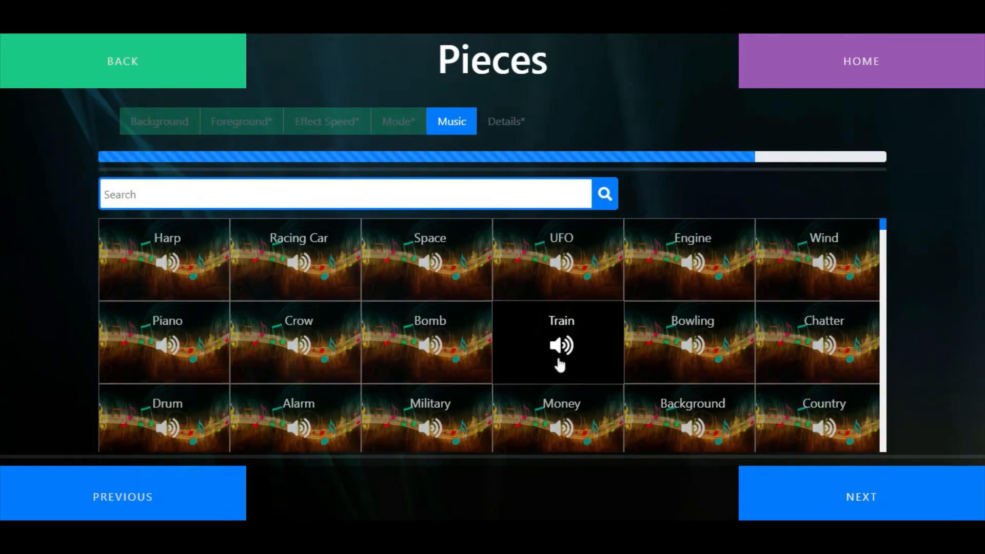
Search the music for "dog" and choose the Dogs sound for the activity.
type("dog")
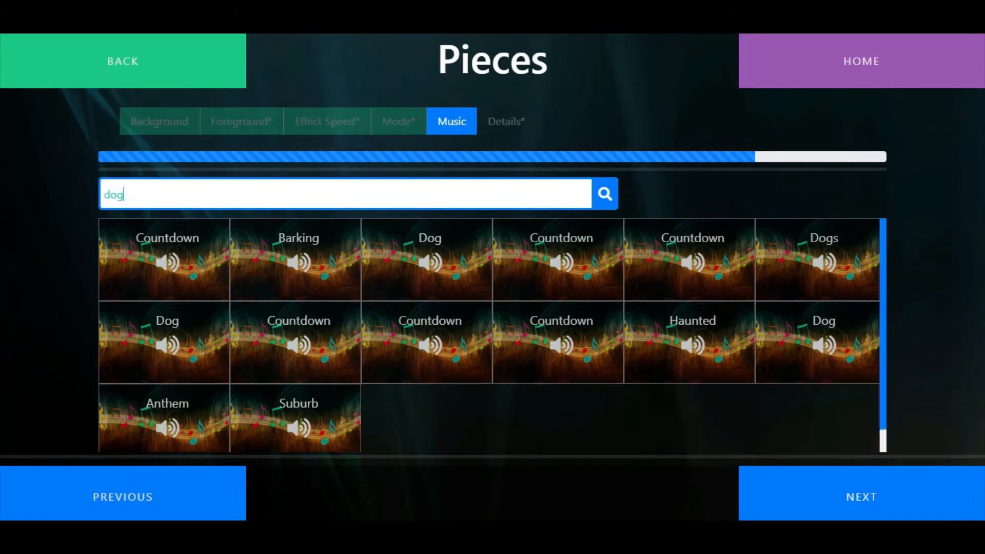
left_click(434, 277)
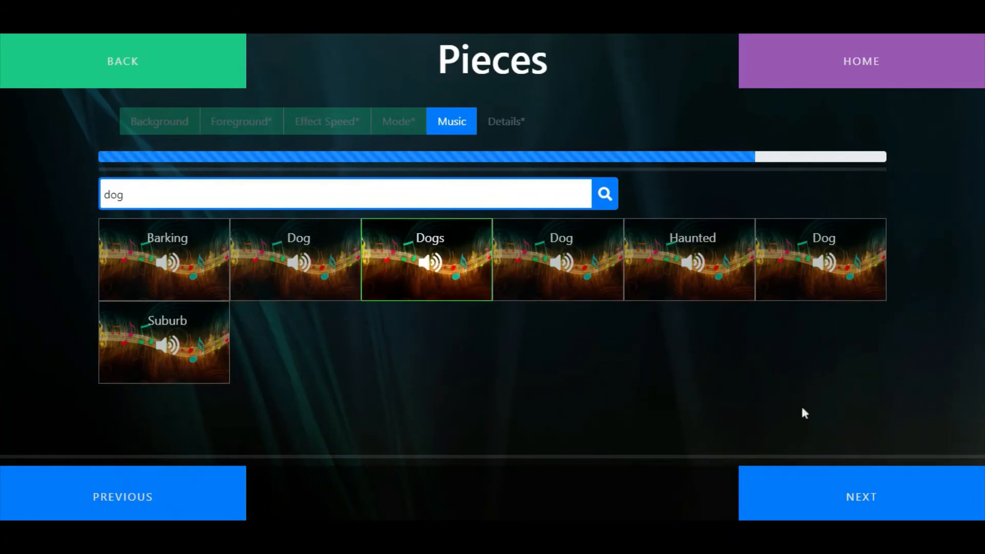
left_click(918, 497)
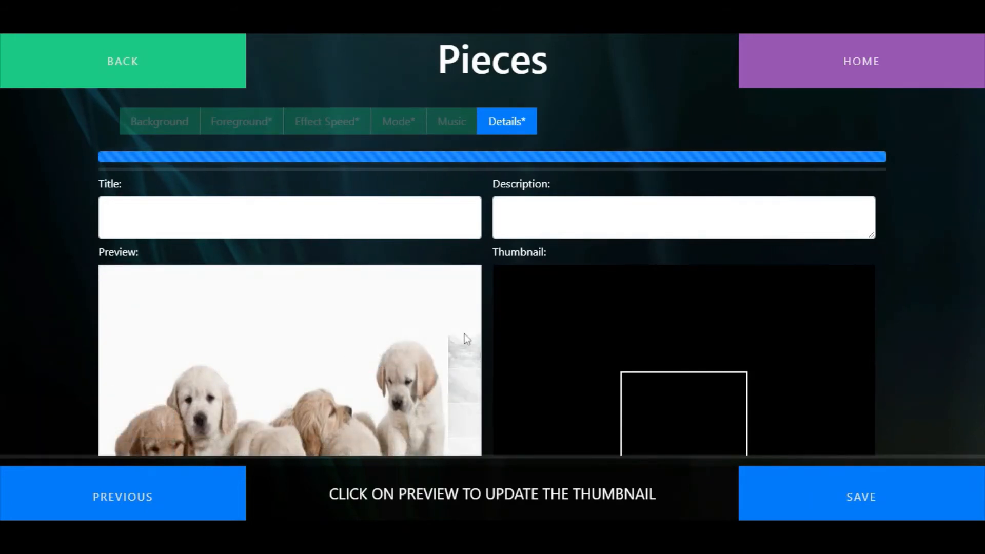
Save the activity titled "Dogs and Cats" with the description "Flip the image of the cat to see the image of the puppies" and a preview thumbnail.
left_click(192, 226)
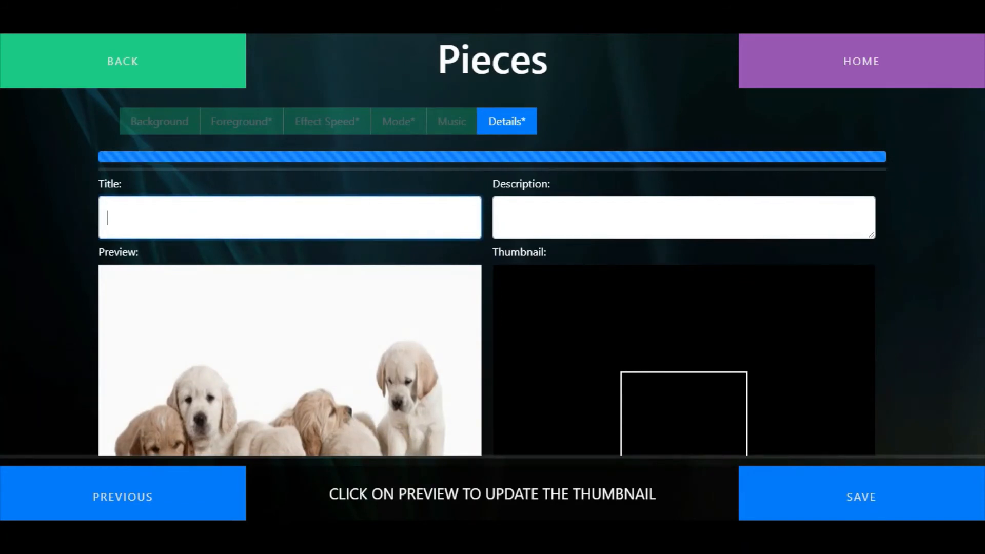
type("Dogs and Cats")
key("Tab")
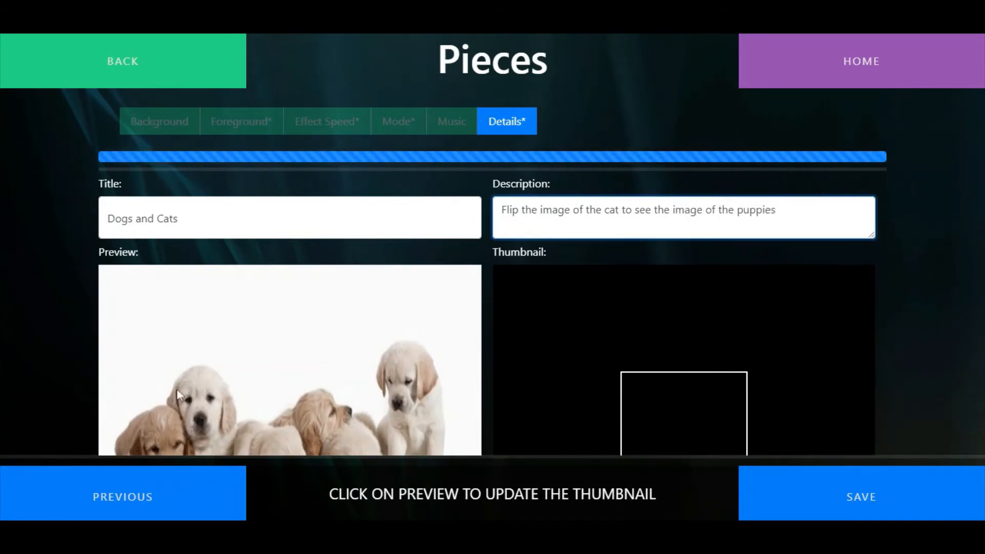
left_click(355, 403)
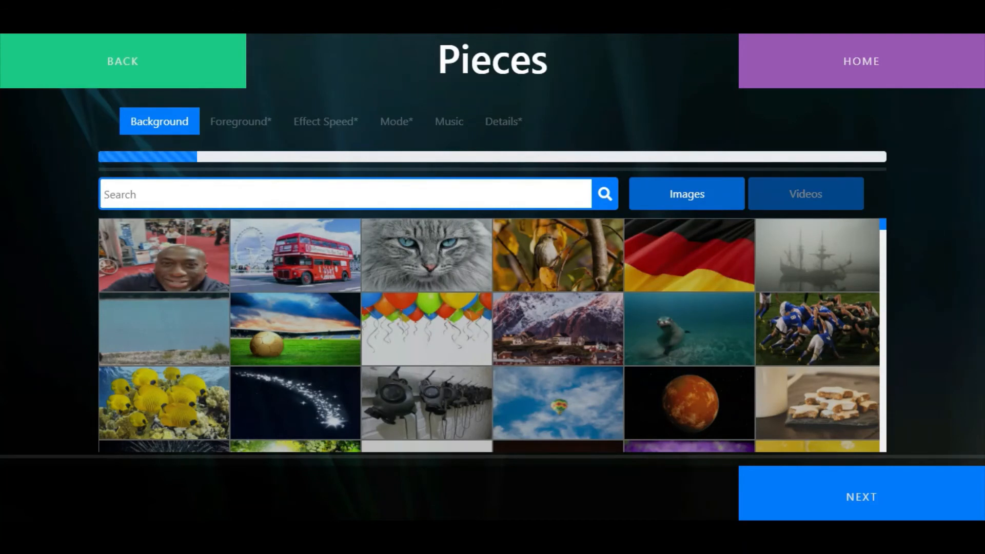
Search the background images for "para" and use the palm trees at sunset as the new activity's background.
type("pa")
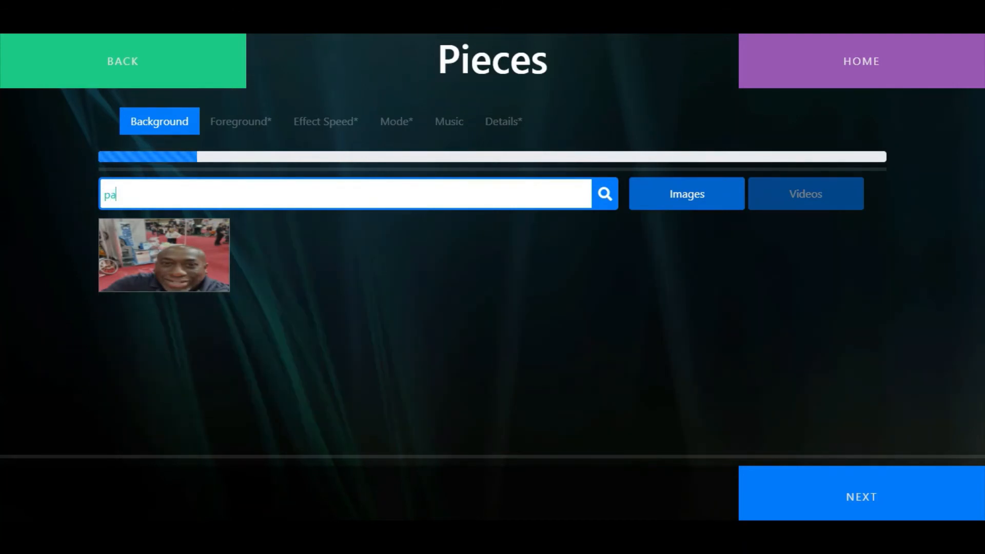
type("ra")
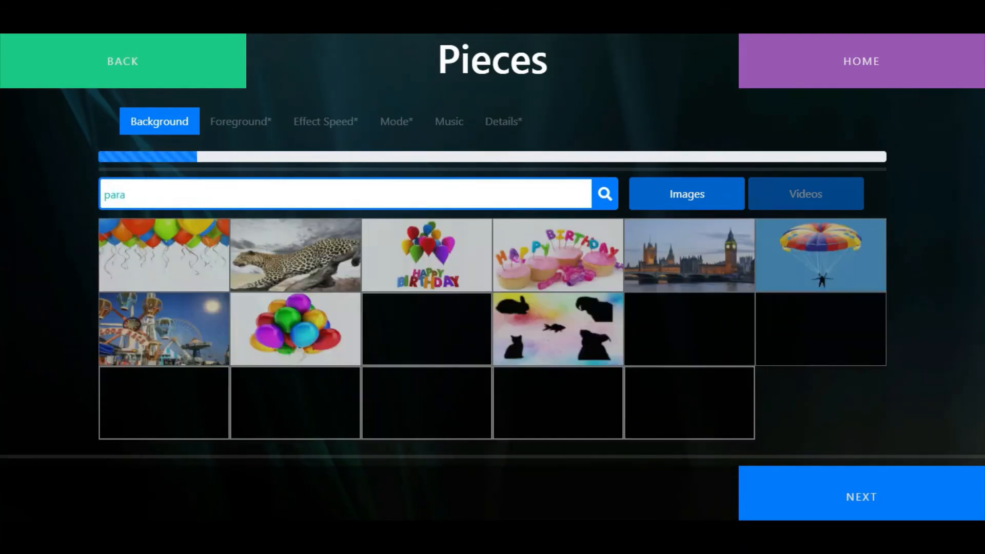
left_click(329, 266)
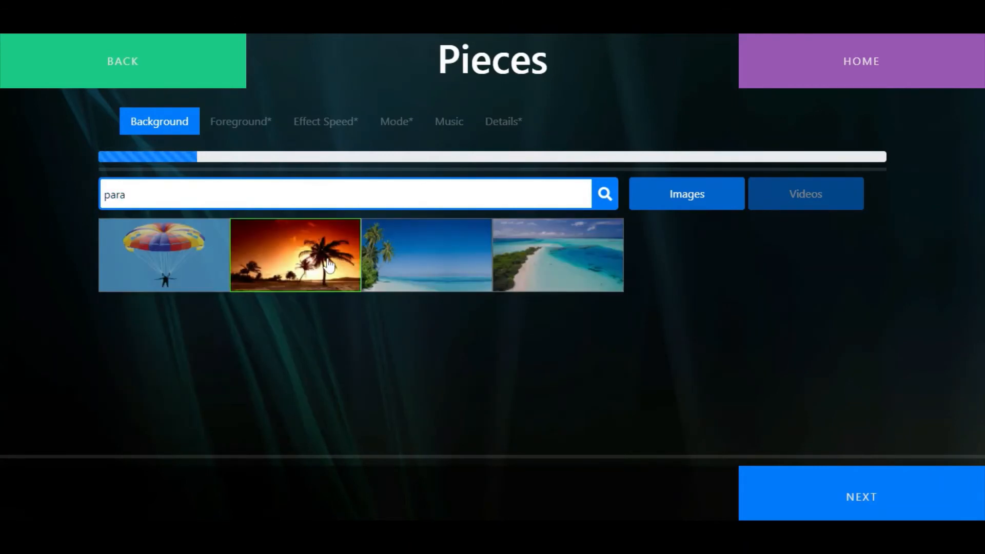
left_click(894, 507)
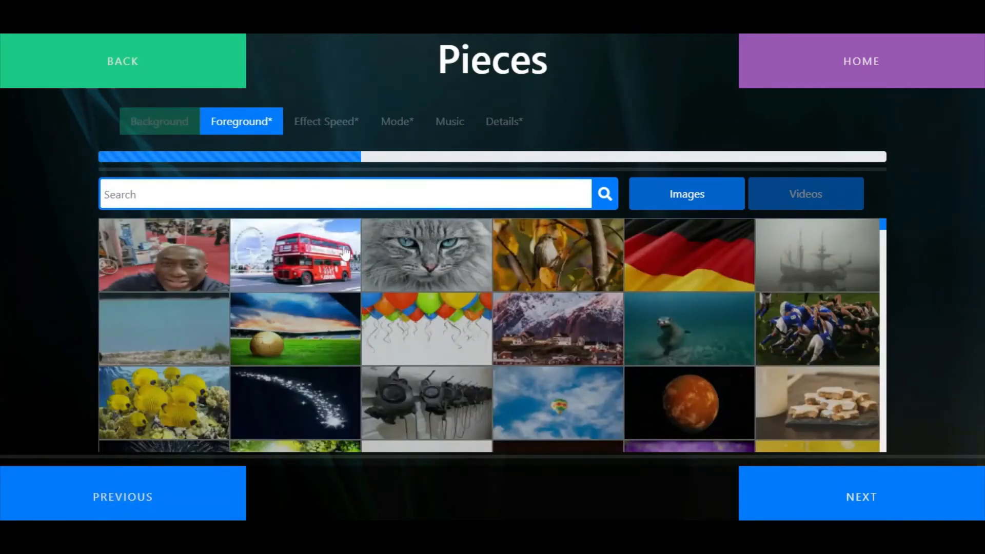
Search the foreground images for "ocean" and use the orange-toned surfer picture as the foreground.
type("cean")
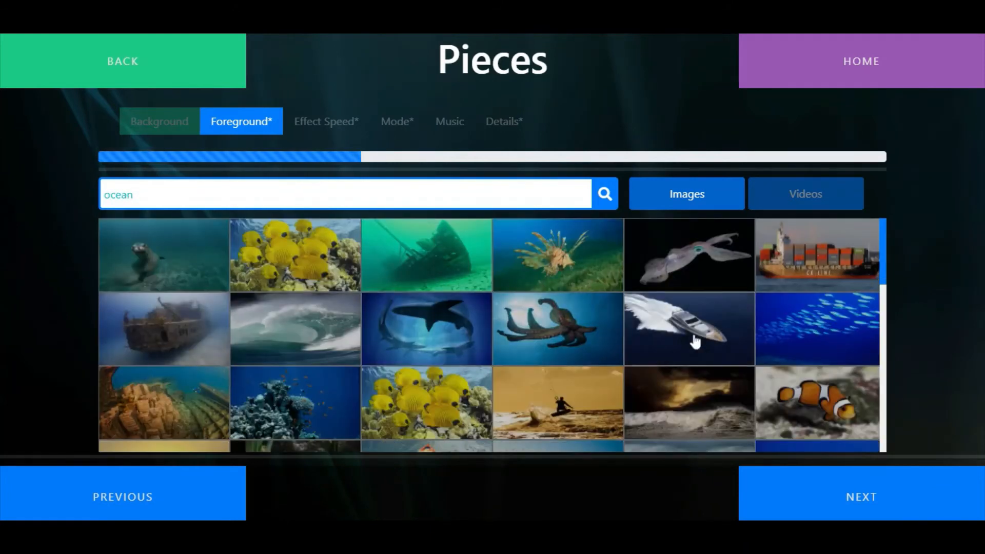
left_click(606, 418)
left_click(916, 500)
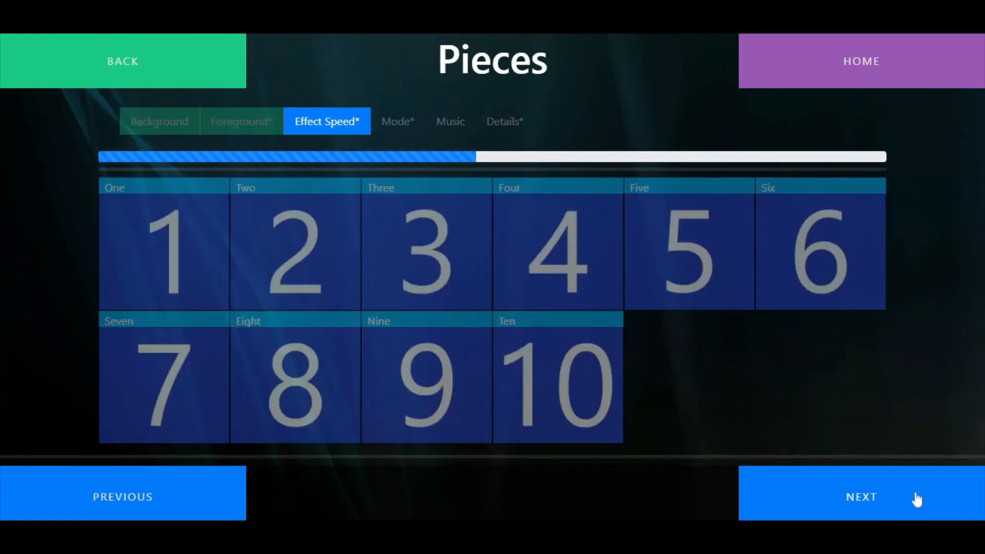
Set the effect speed to Four and the mode to Fade.
left_click(582, 240)
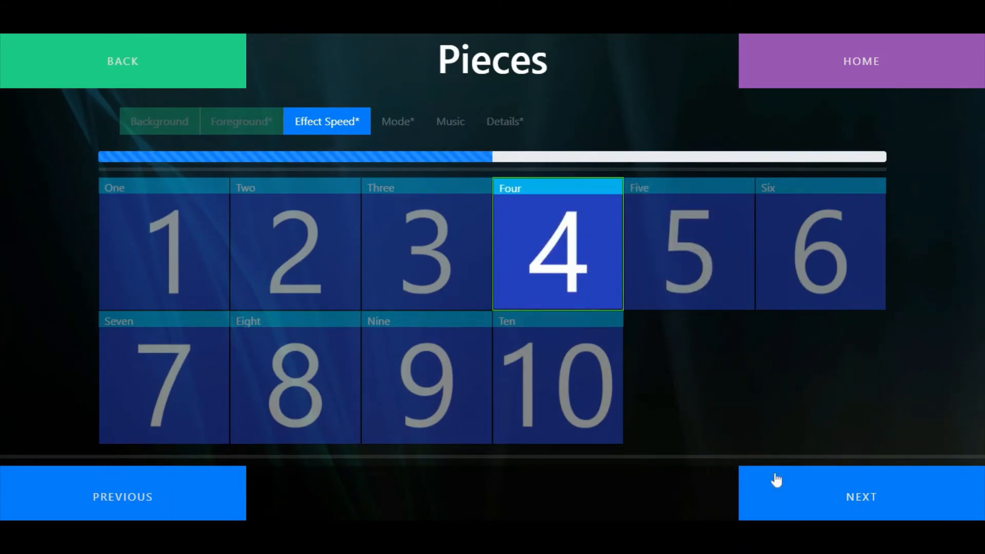
left_click(844, 496)
left_click(306, 252)
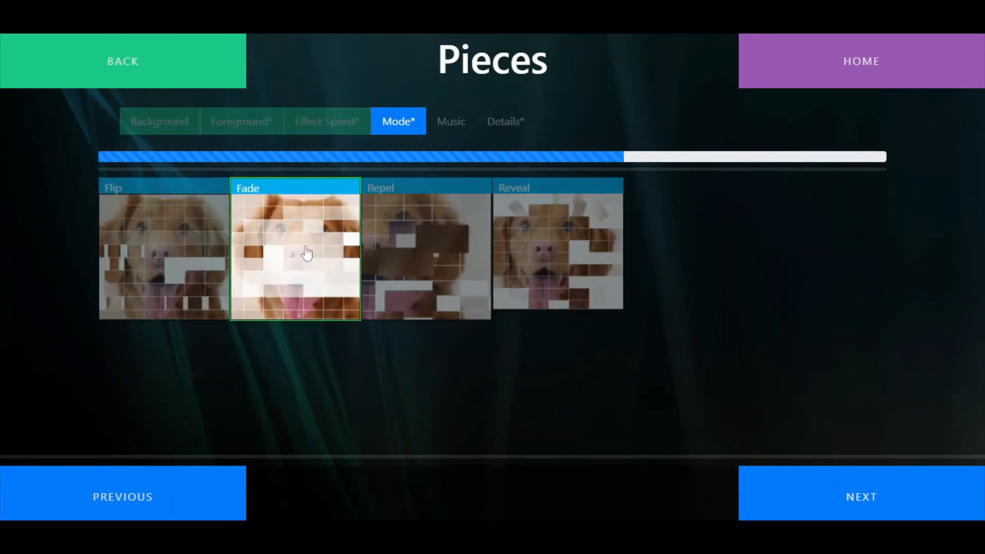
left_click(868, 494)
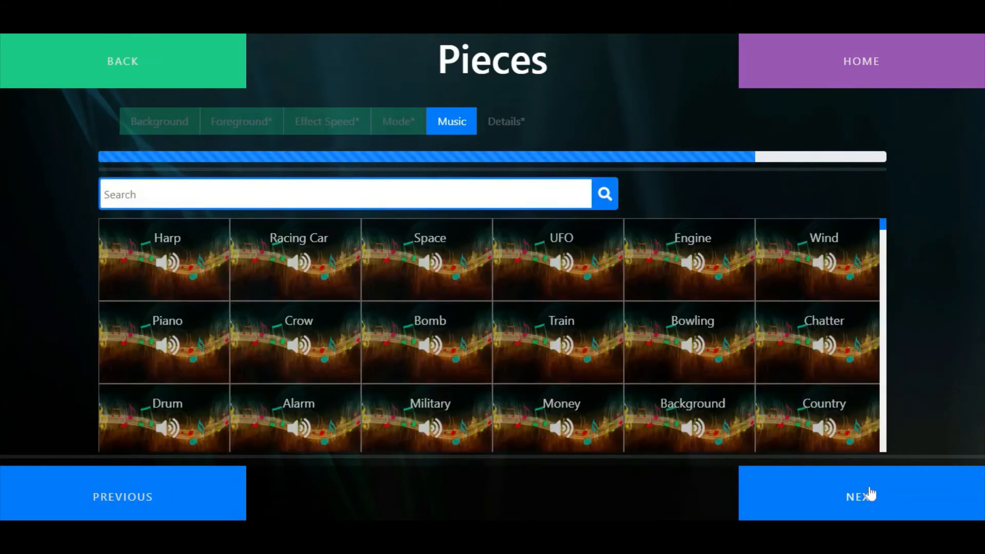
Search the sounds for "wav" and use Waves as the activity's music.
type("wav")
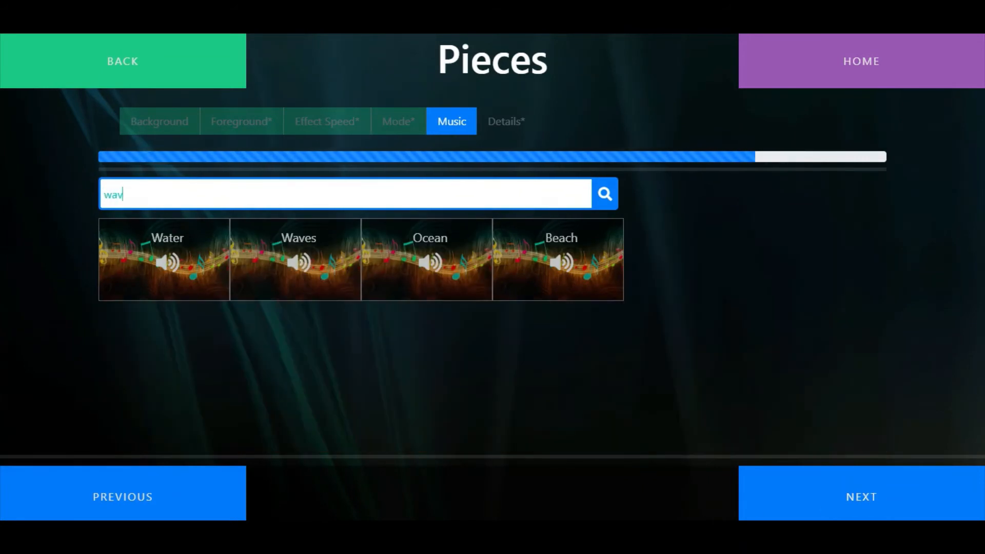
left_click(312, 281)
left_click(815, 488)
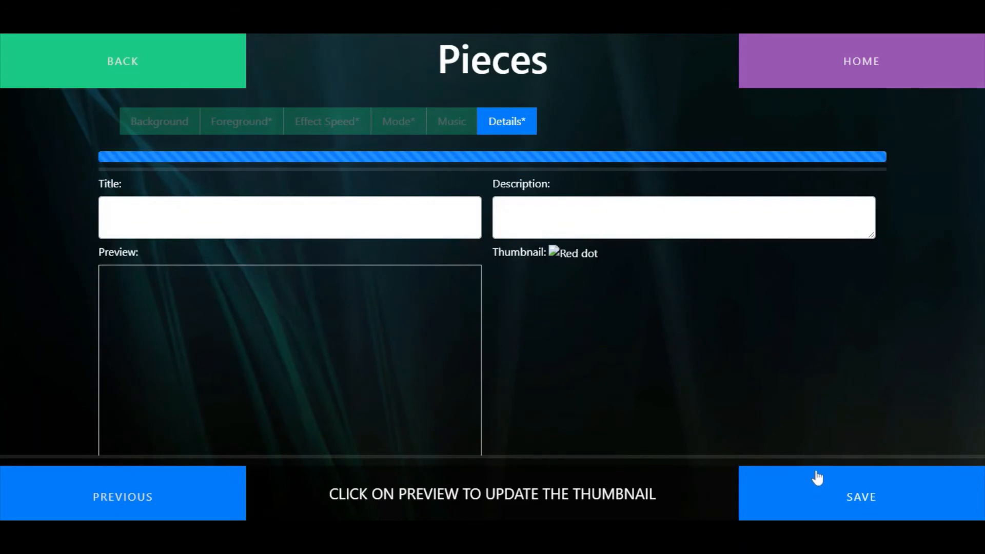
Save the activity titled "Surfer and paradise" with the description "Wipe the image to see paradise underneath" and a thumbnail captured from the preview.
scroll(643, 347, "down", 1)
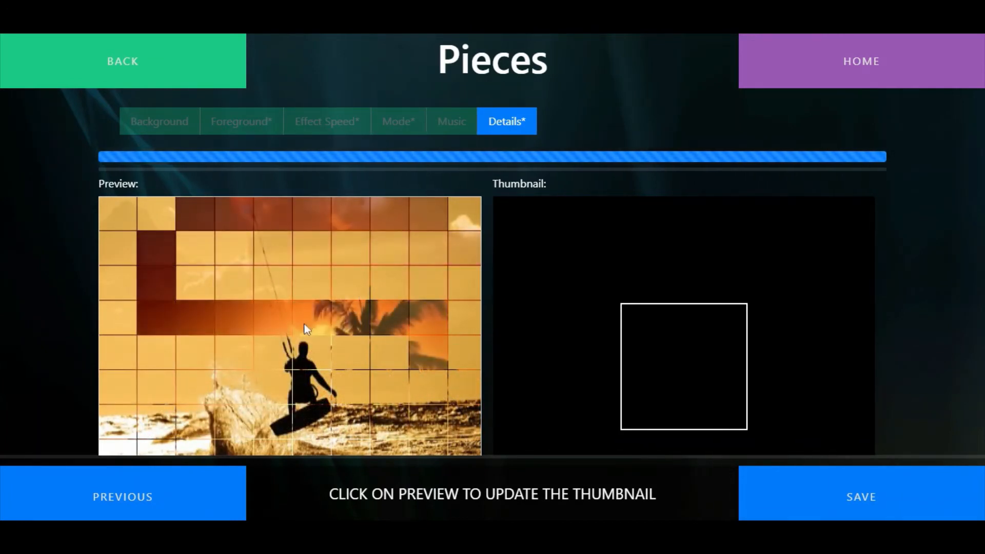
left_click(328, 342)
scroll(340, 213, "up", 2)
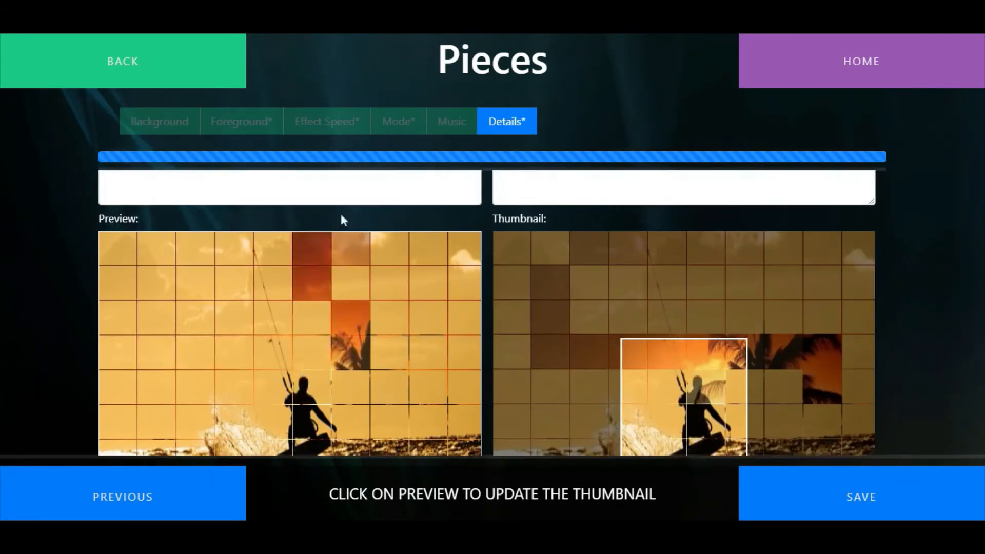
left_click(289, 217)
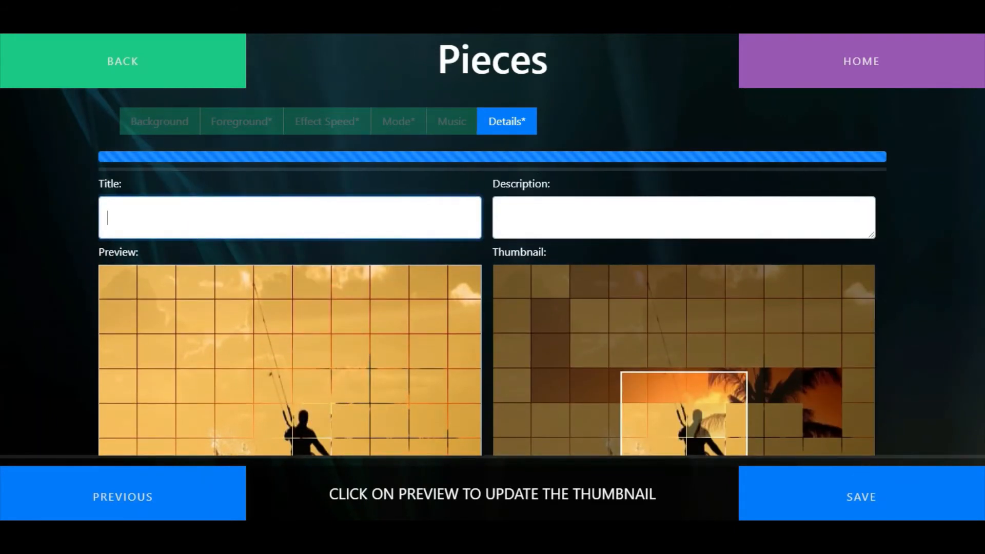
type("Surfer and paradise")
key("Tab")
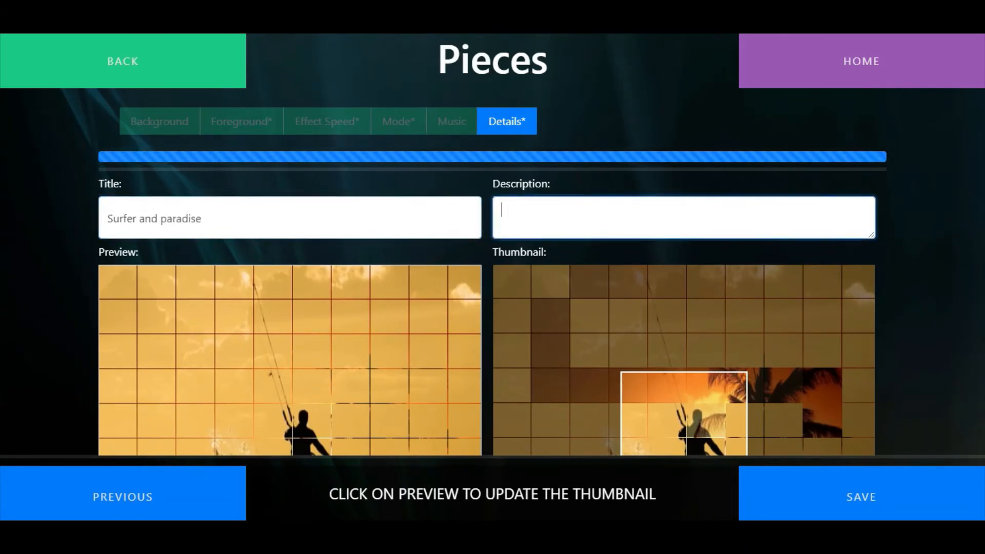
type("Wipe the image to ")
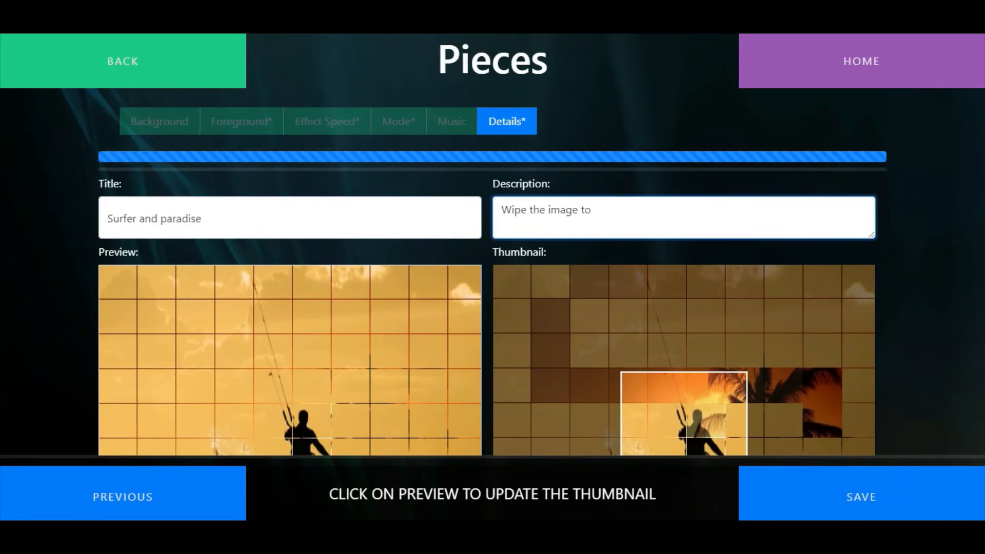
type("see paradise underneath")
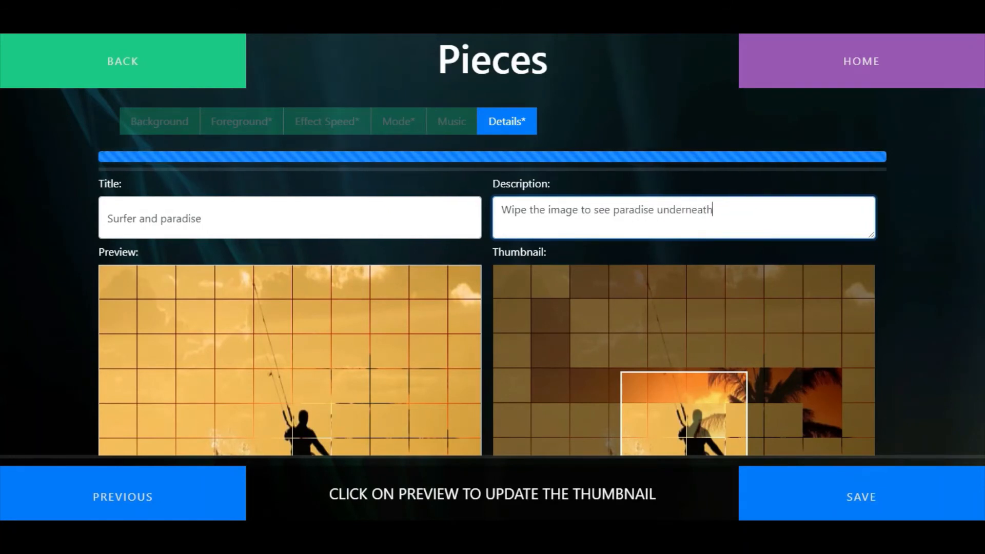
left_click(860, 501)
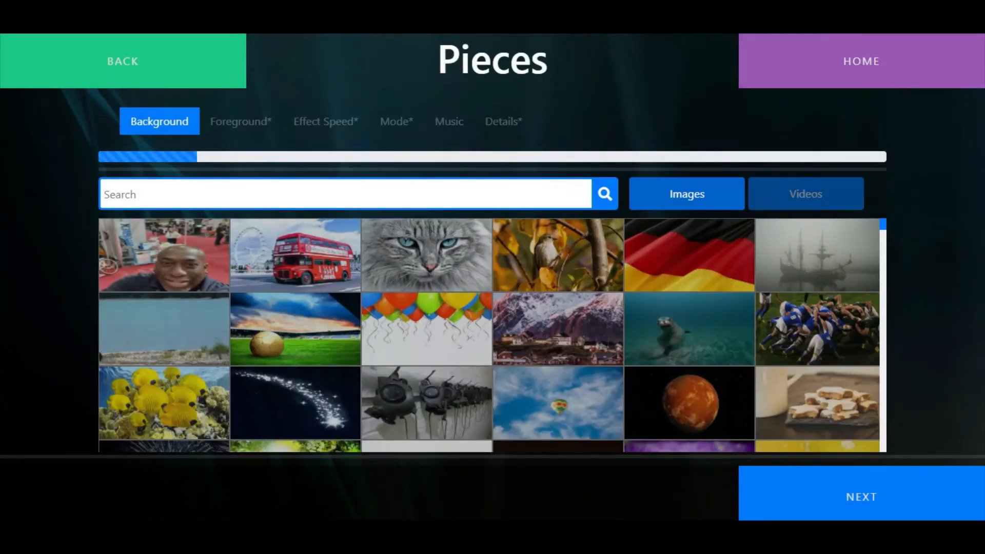
Search the background images for "car" and use the red and yellow dodgem car as the new activity's background.
type("ar")
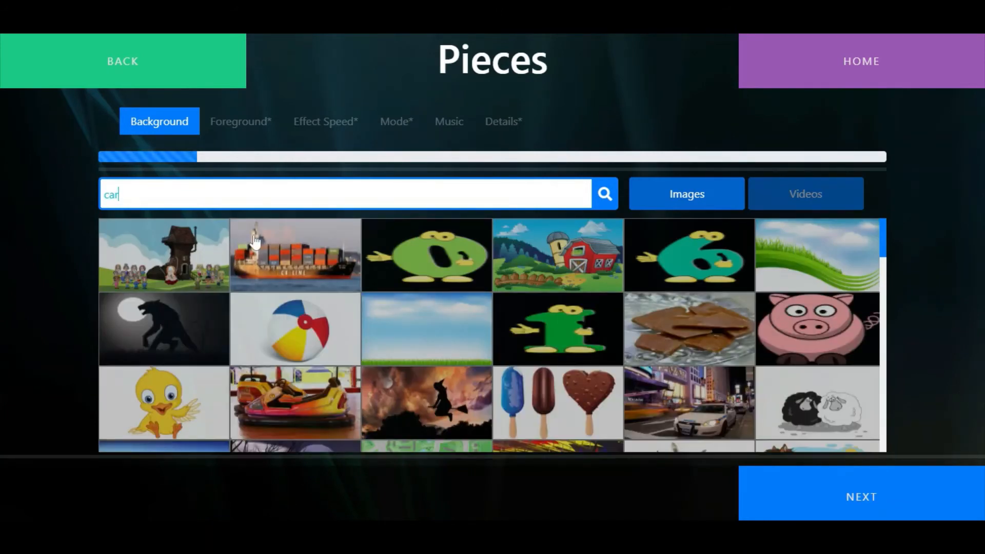
left_click(333, 418)
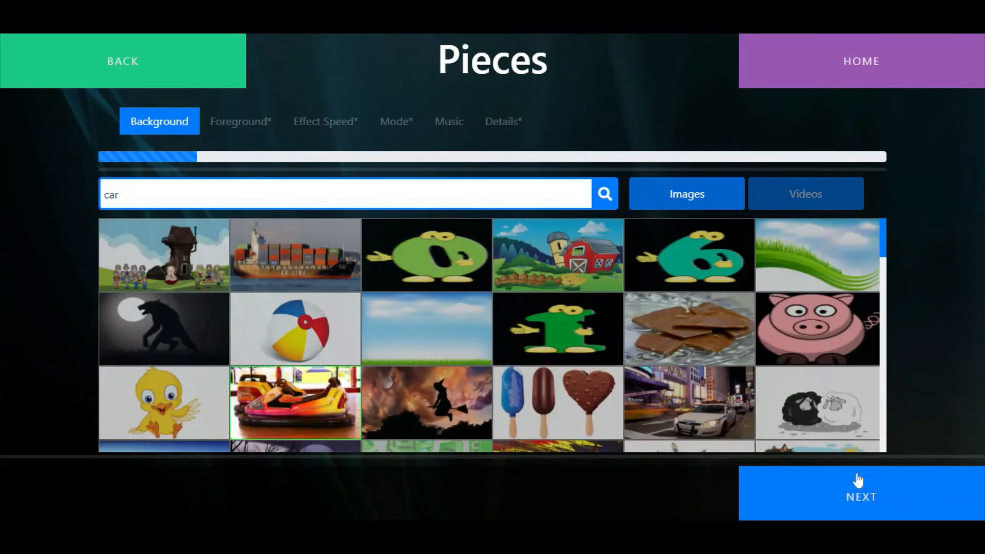
left_click(887, 511)
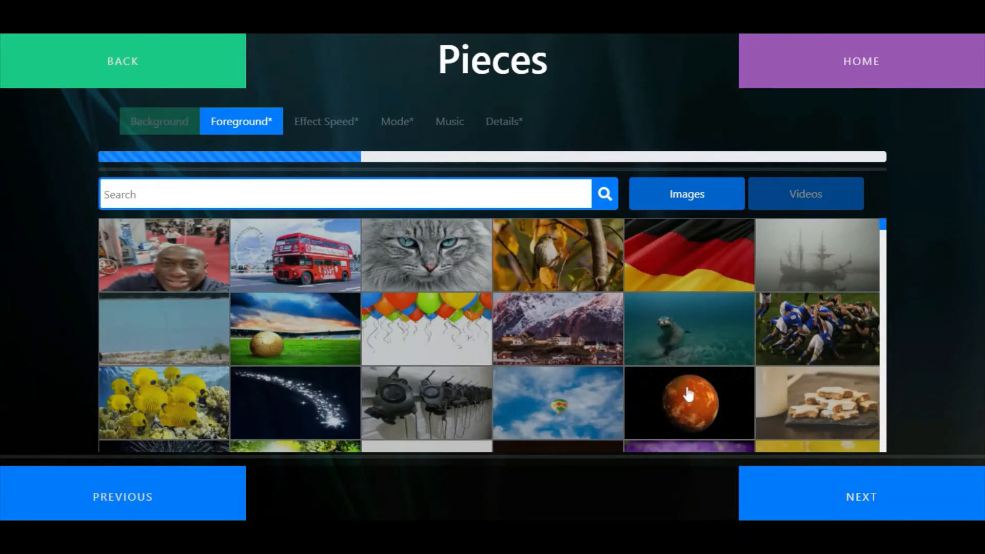
Search the foreground images for "fair" and use the Ferris wheel against the blue sky as the foreground.
type("fairgr")
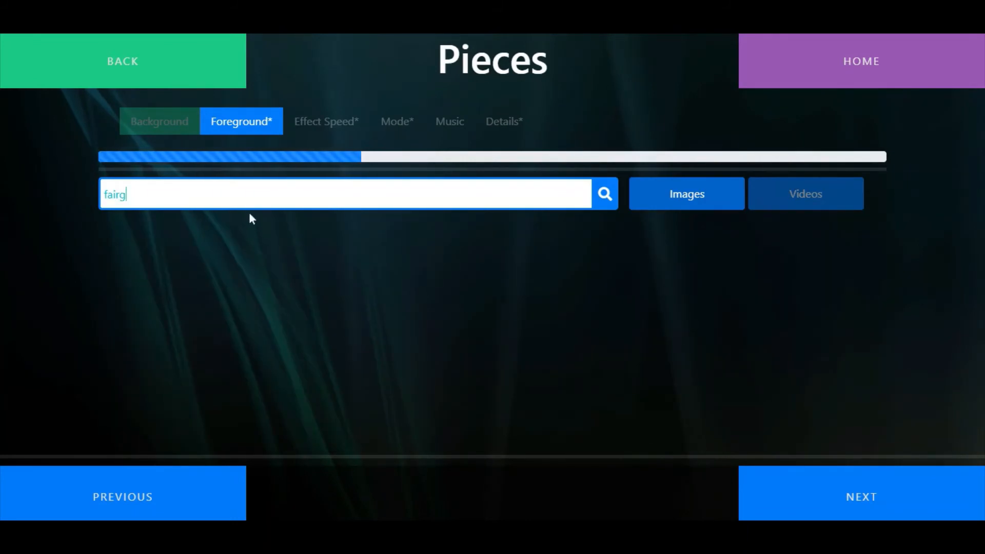
key("BackSpace")
key("BackSpace")
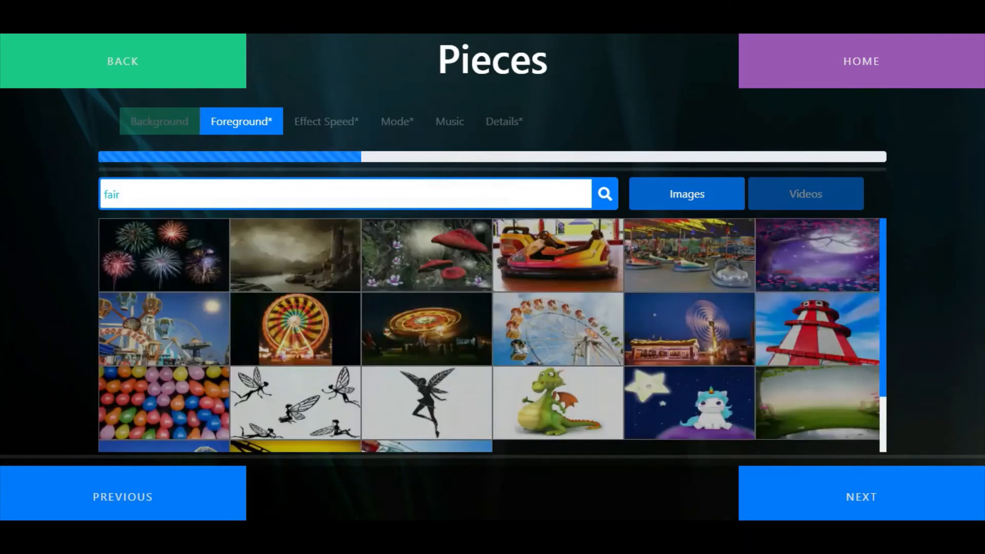
left_click(881, 495)
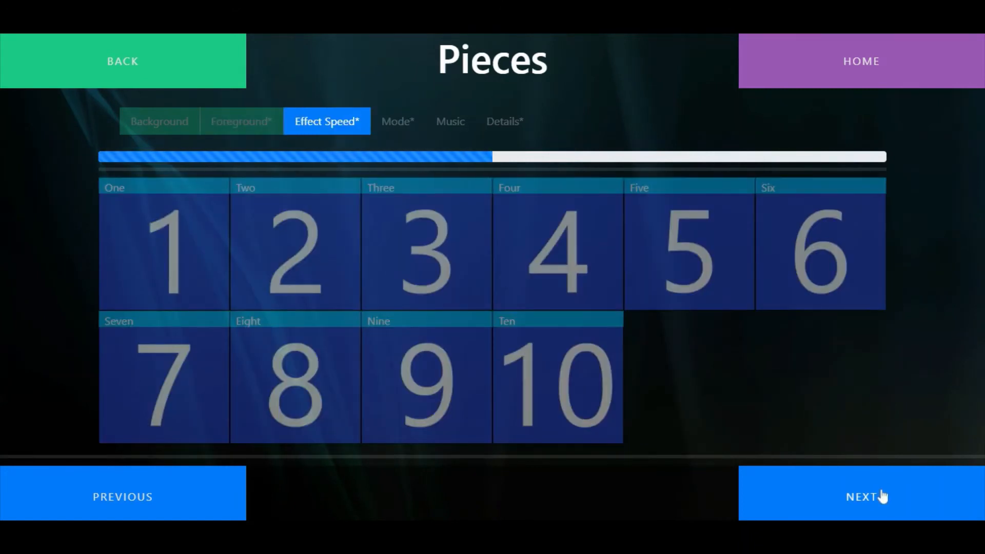
Set the effect speed to Nine and the mode to Repel, and leave the music unselected.
left_click(414, 354)
left_click(837, 511)
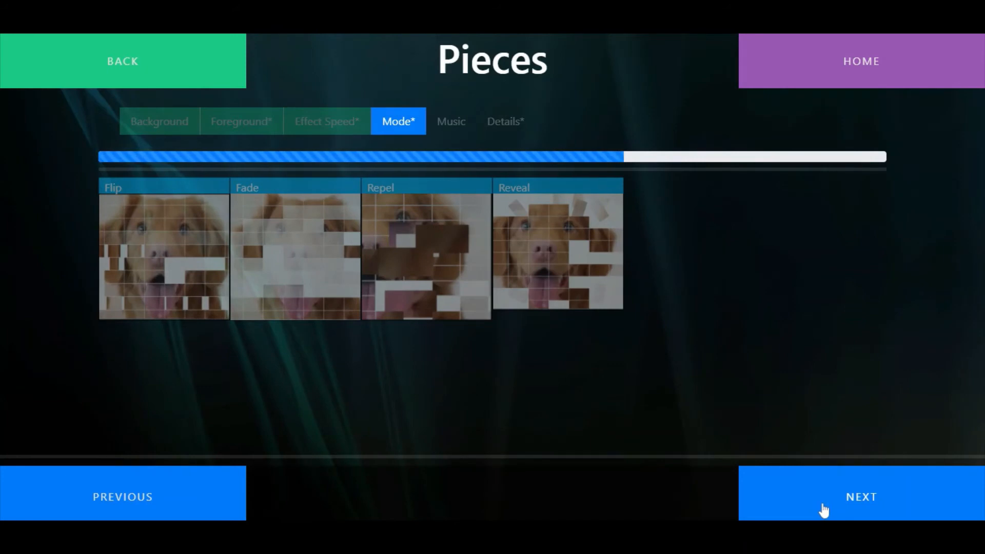
left_click(427, 264)
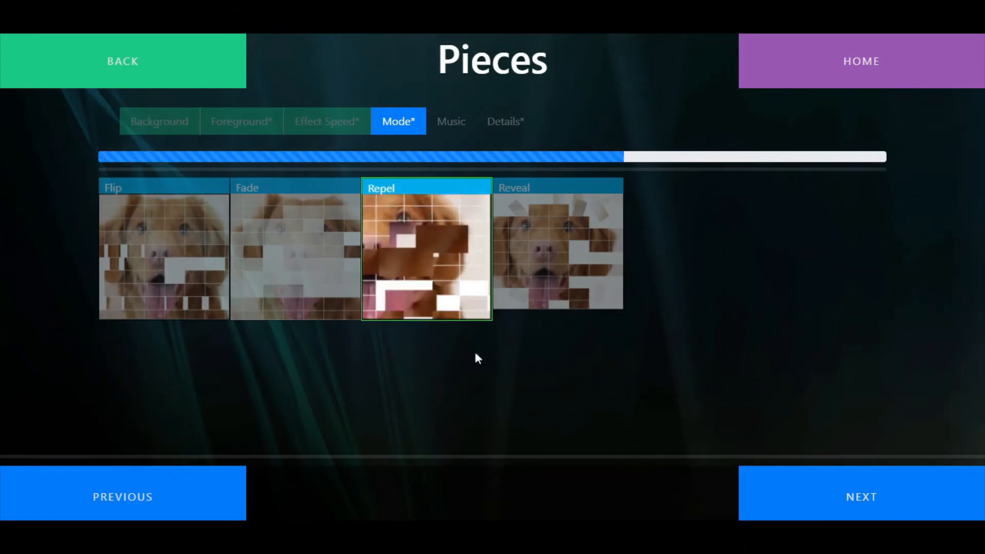
left_click(898, 496)
left_click(897, 496)
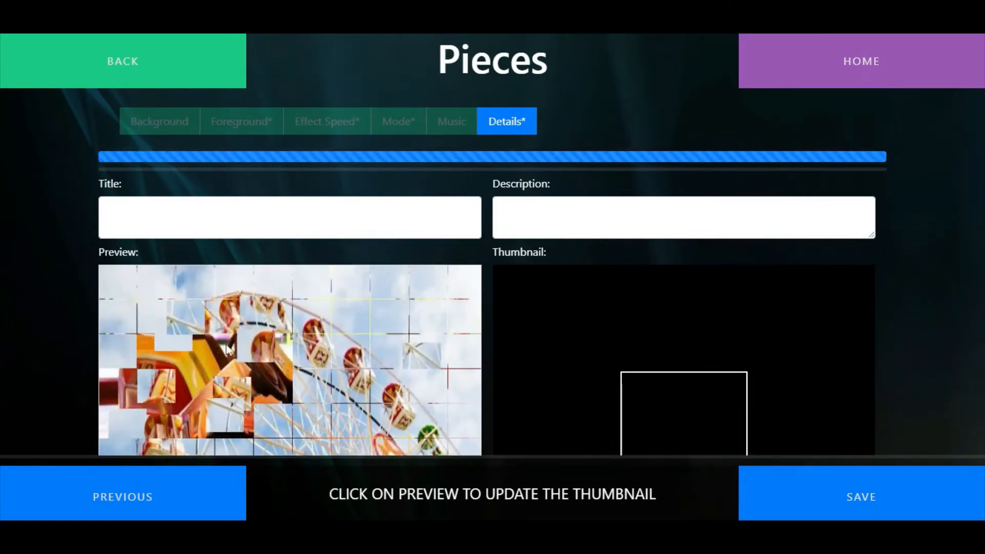
Save the activity titled "Fairground" with the description "touch the image to see the dodgem car" and a thumbnail captured from the preview.
left_click(229, 361)
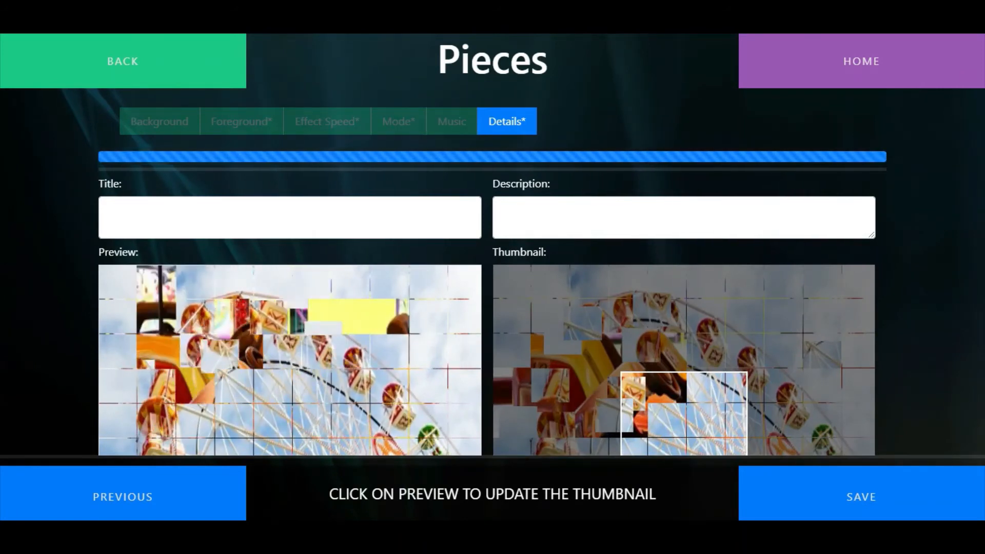
left_click(215, 218)
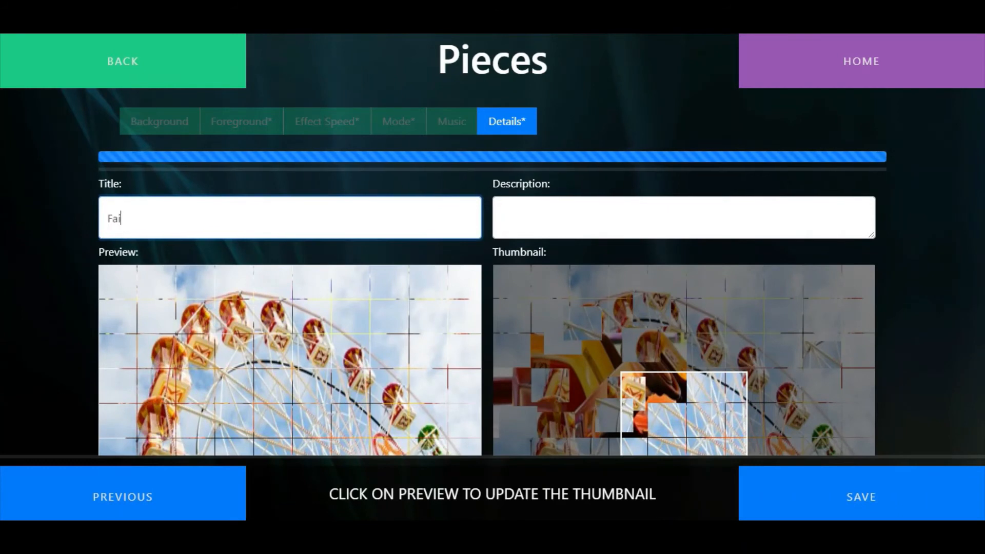
key("Tab")
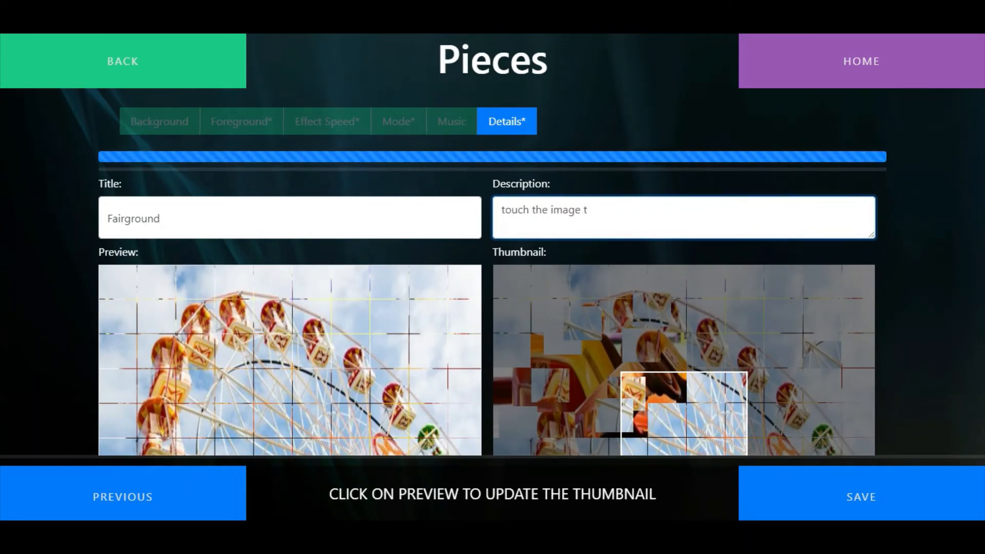
type("touch the image to see the dodgem car")
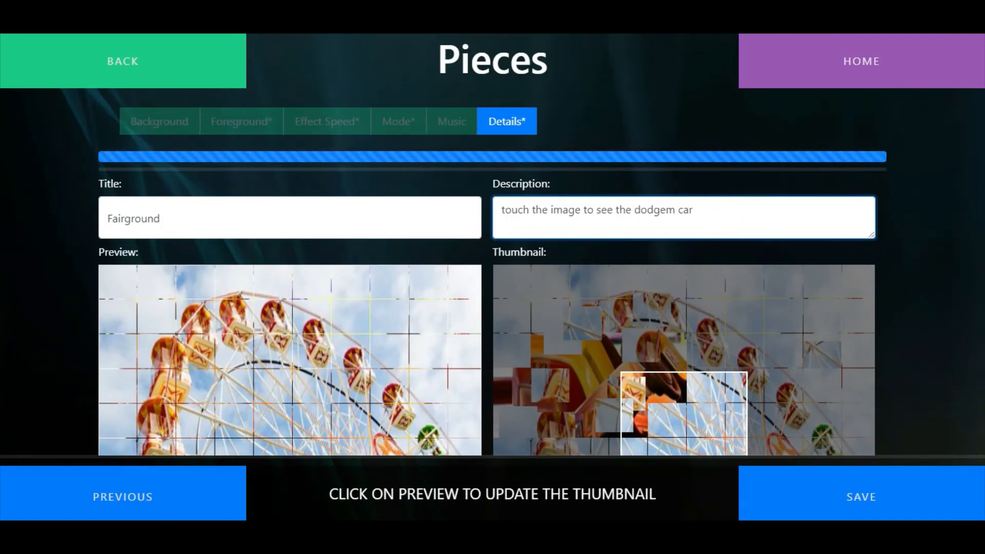
left_click(913, 504)
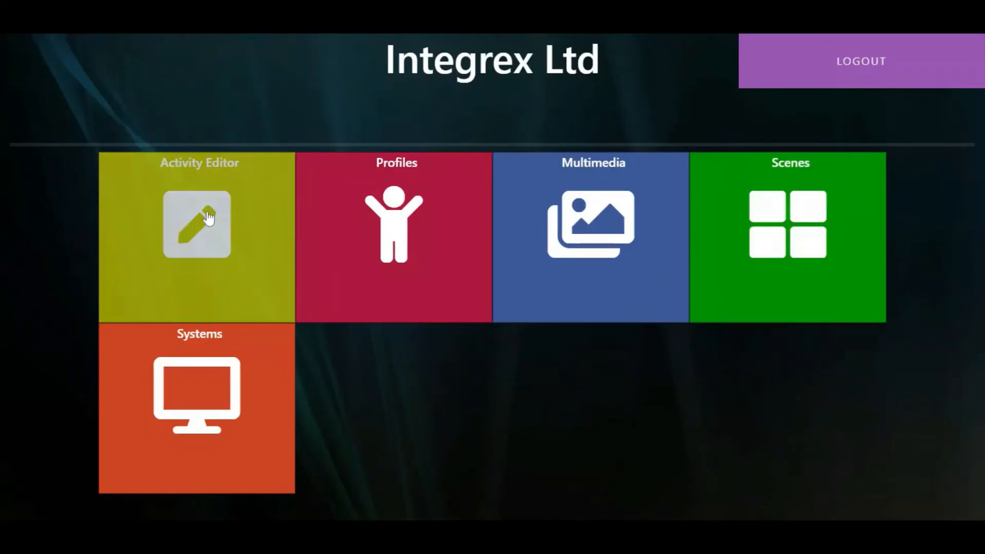
Create a new Questions activity and use the "grass" search's image of tall grass blades under a blue sky as its background.
left_click(207, 218)
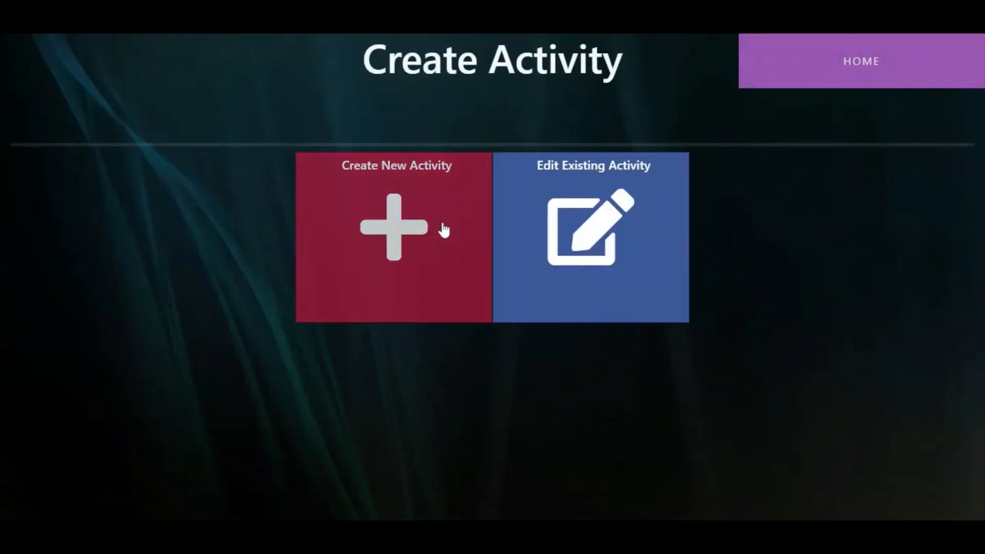
left_click(444, 230)
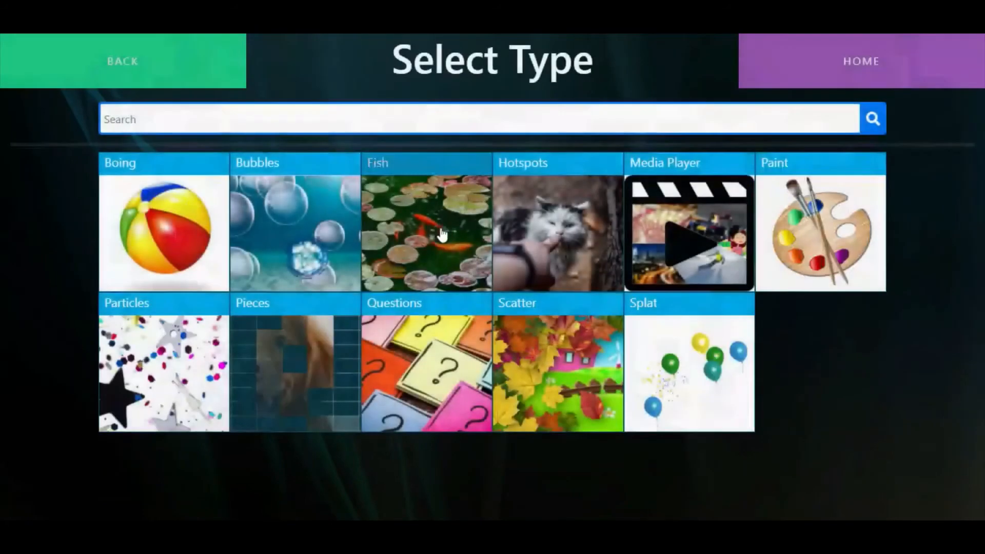
left_click(413, 356)
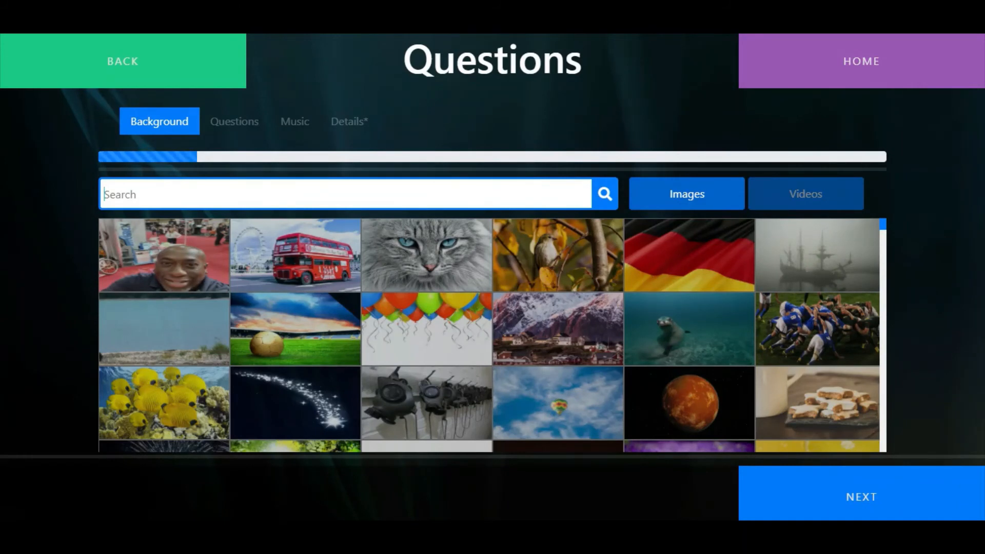
type("grass")
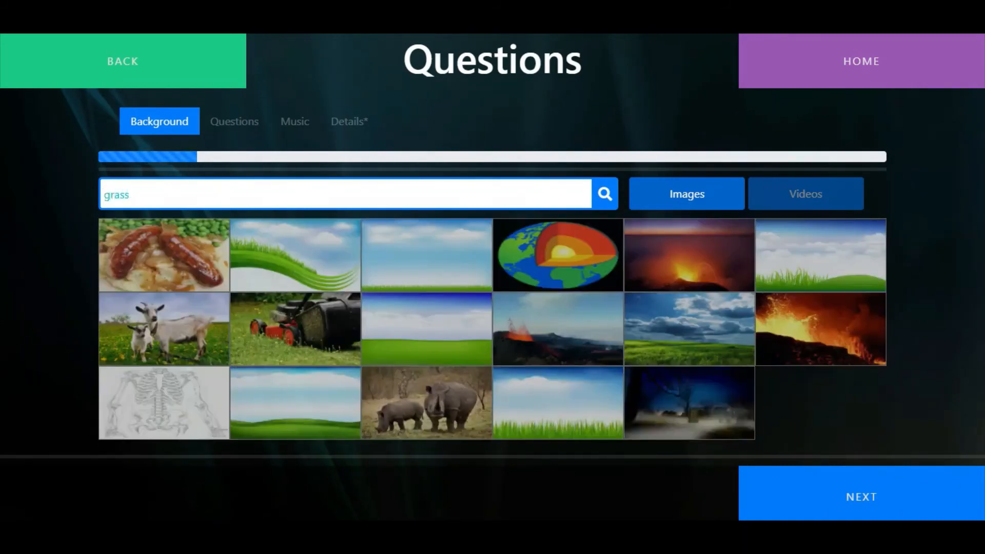
left_click(564, 347)
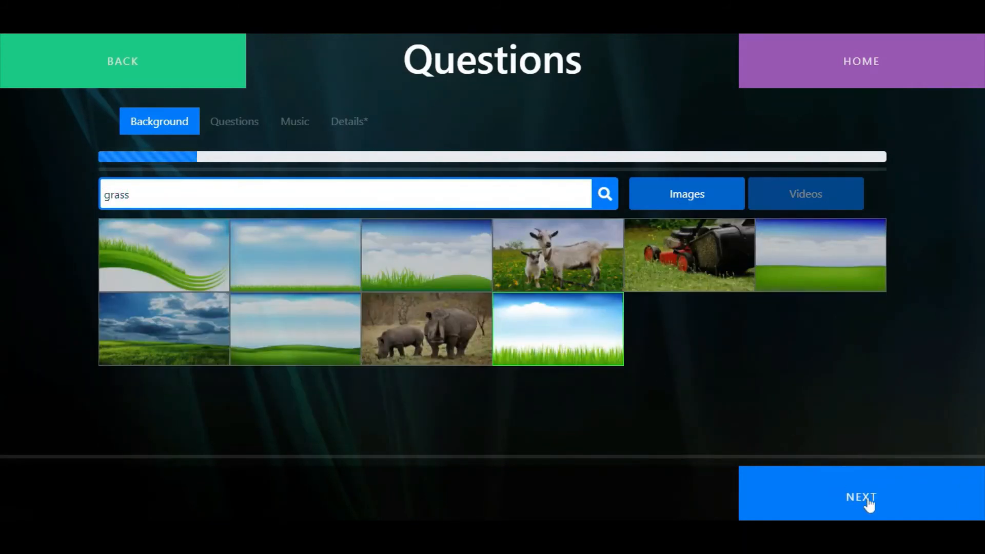
left_click(869, 505)
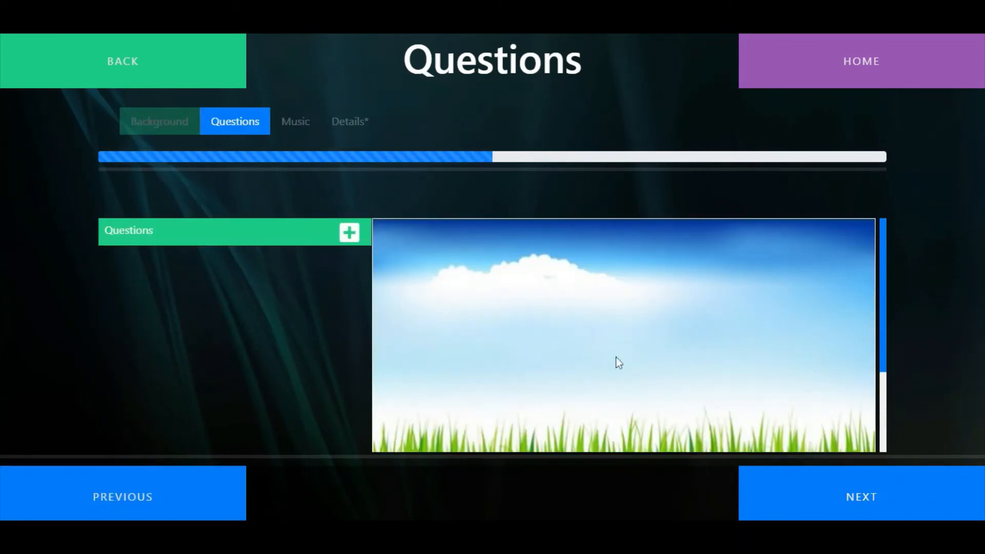
Add the text question "Animals need food for......." and place it near the top of the background image.
left_click(351, 232)
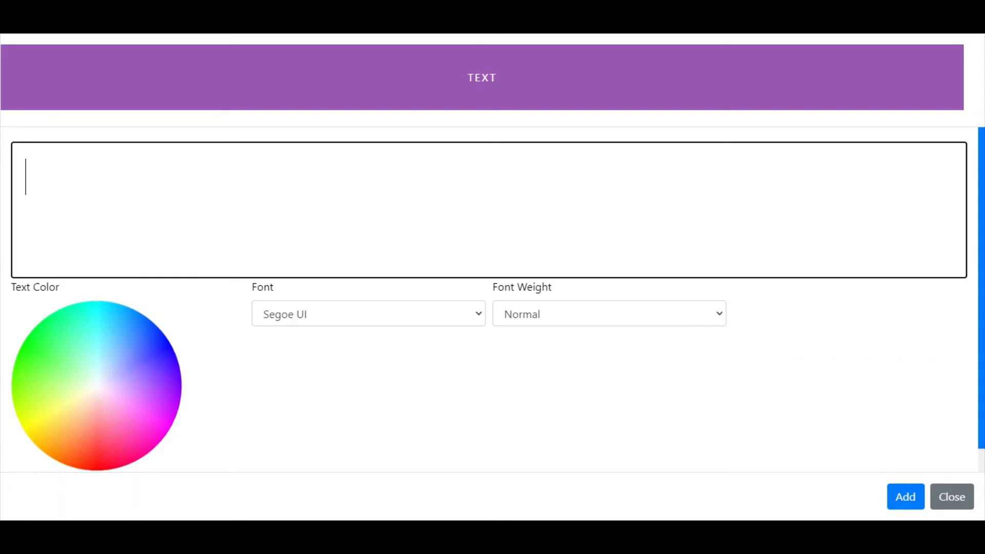
type("Animals need food for.......")
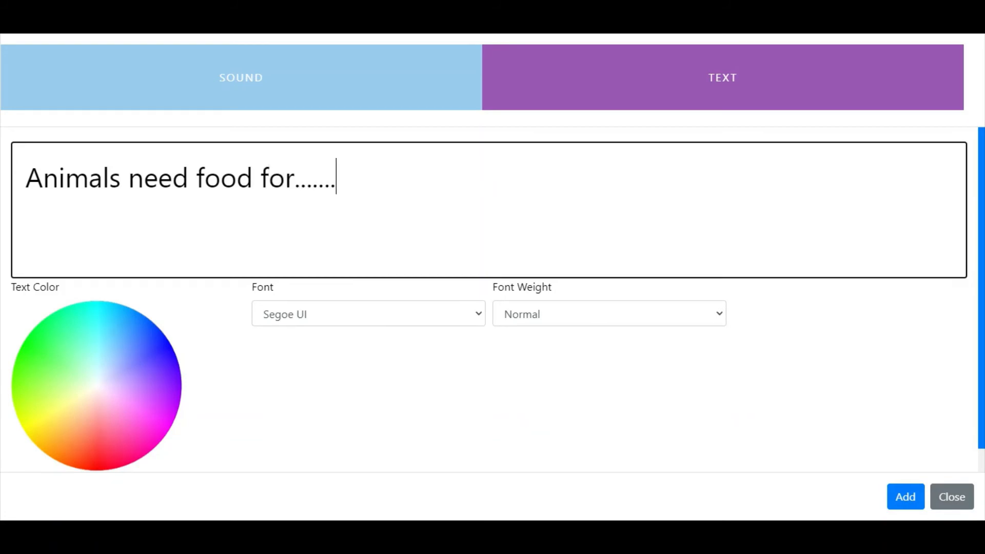
left_click(904, 499)
left_click_drag(692, 365, 644, 254)
Add the text answer "To give them energy" to the question and place it at the lower left of the image, above the grass.
left_click(359, 304)
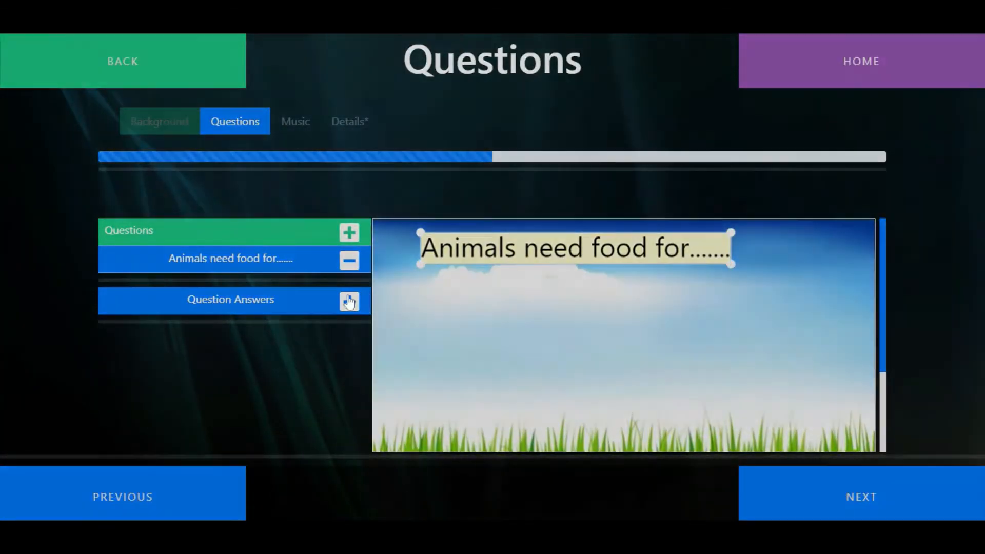
left_click(440, 300)
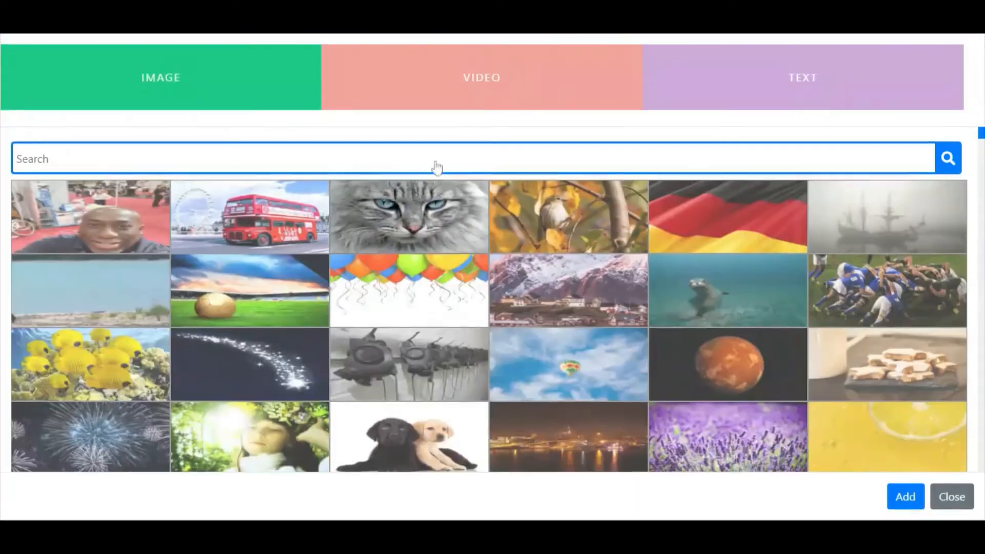
left_click(775, 84)
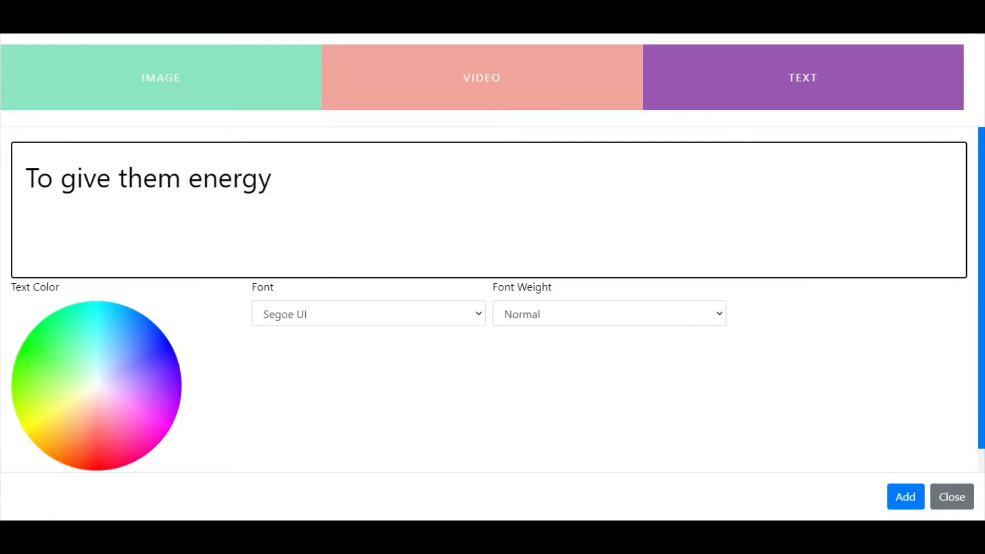
left_click(902, 497)
left_click_drag(824, 399, 450, 373)
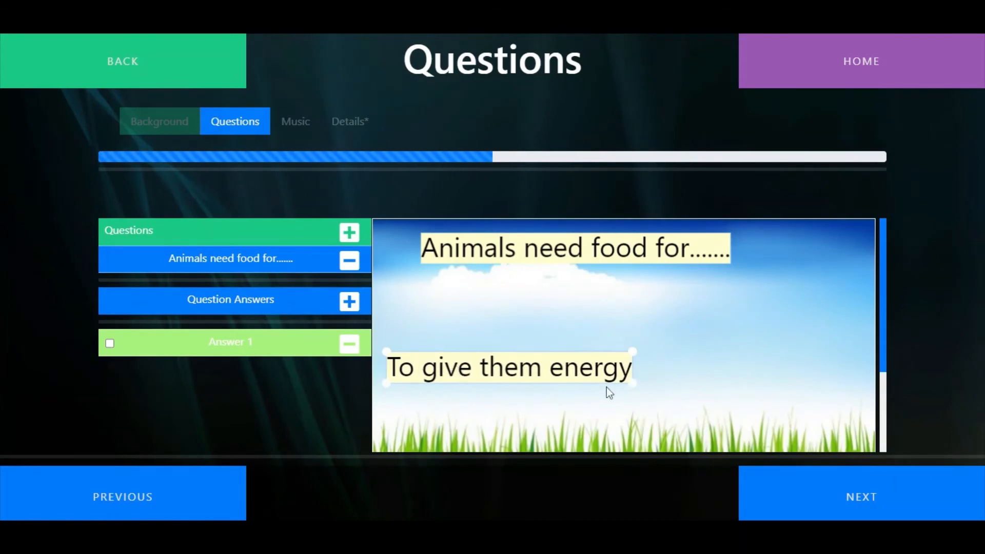
Shrink the "To give them energy" answer and place it at the lower left of the image, just above the grass.
left_click_drag(632, 382, 529, 388)
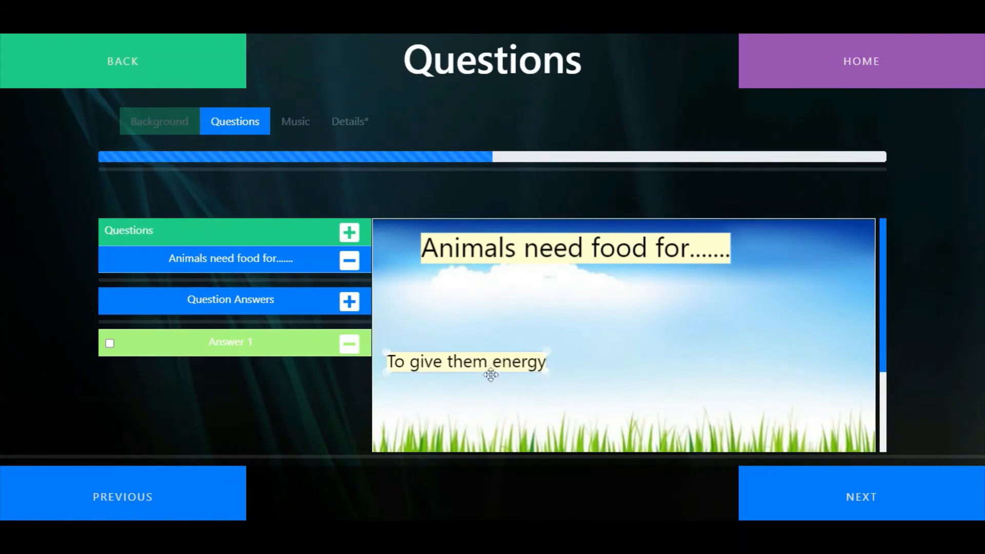
left_click_drag(487, 363, 486, 406)
Add the text answer "For shelter", shrink it and place it beside "To give them energy" just above the grass.
left_click(349, 304)
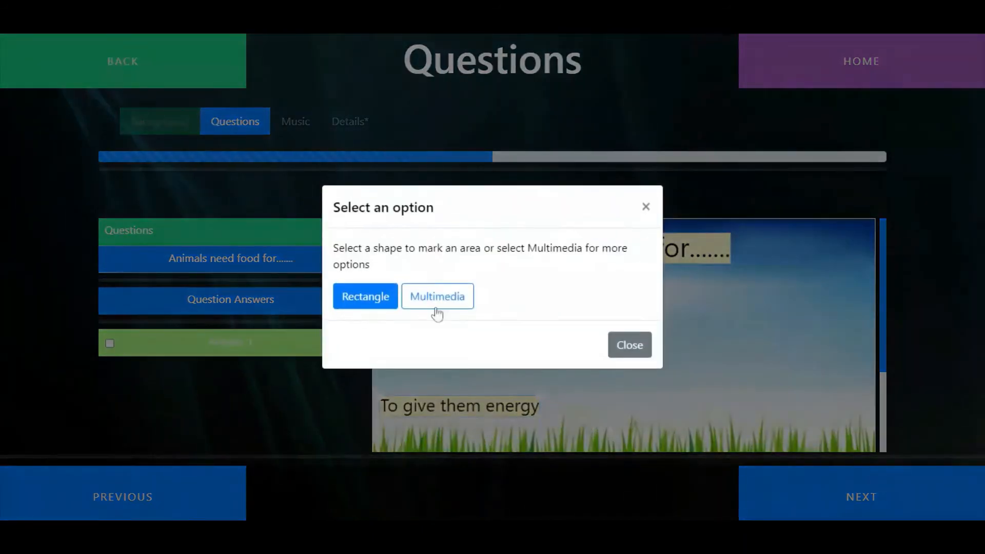
left_click(462, 301)
left_click(821, 76)
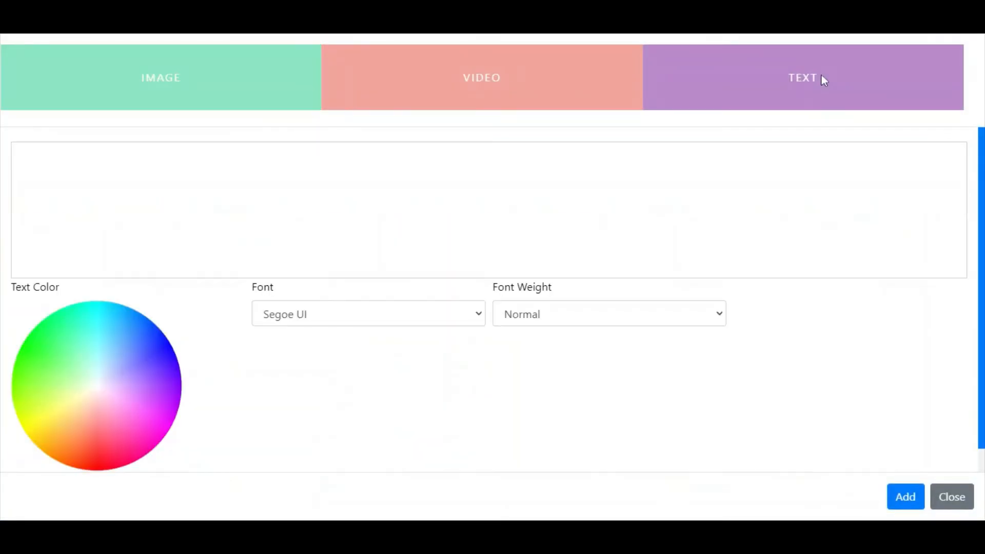
left_click(903, 496)
left_click_drag(829, 406, 617, 400)
left_click_drag(693, 420, 646, 409)
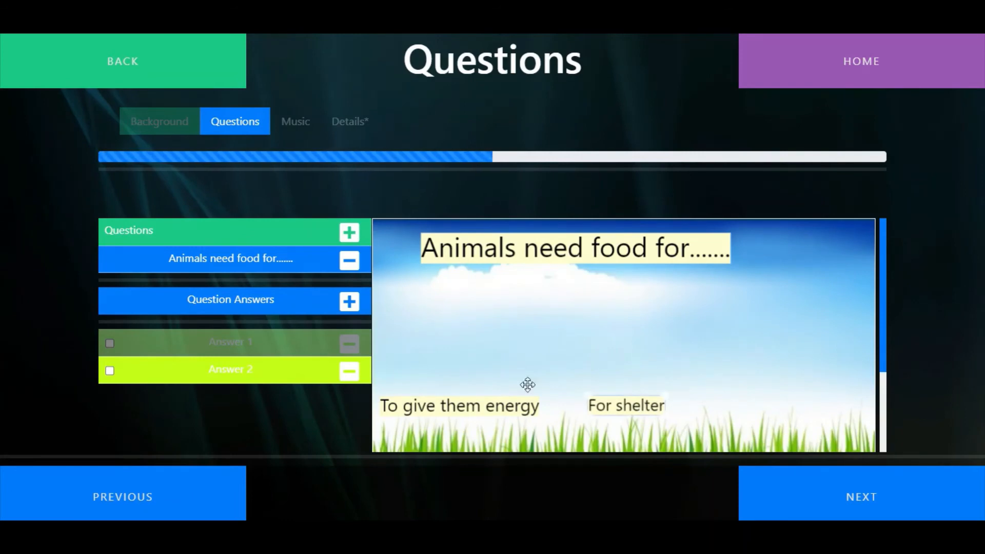
Add the text answer "To wipe there feet", shrink it and place it to the right of "For shelter" above the grass.
left_click(353, 309)
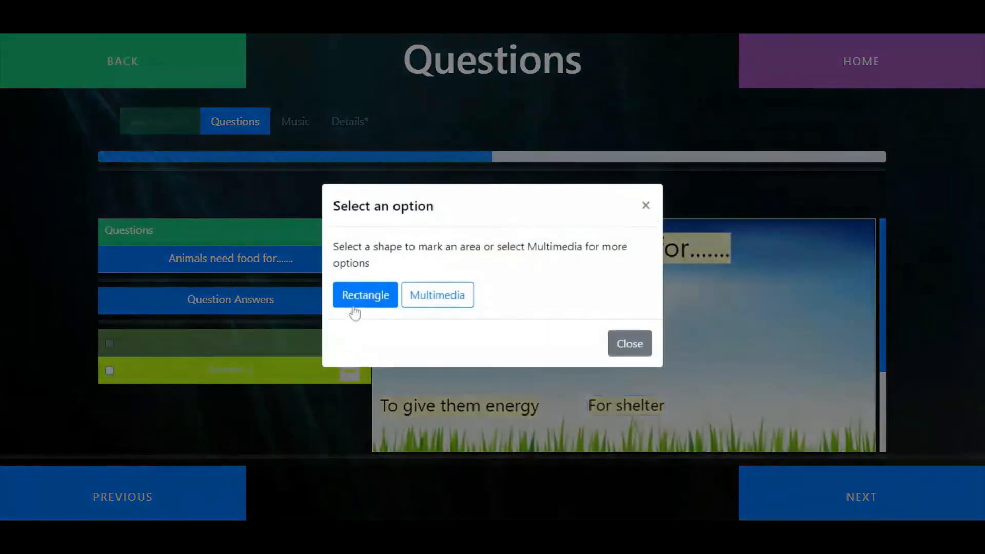
left_click(445, 300)
left_click(766, 105)
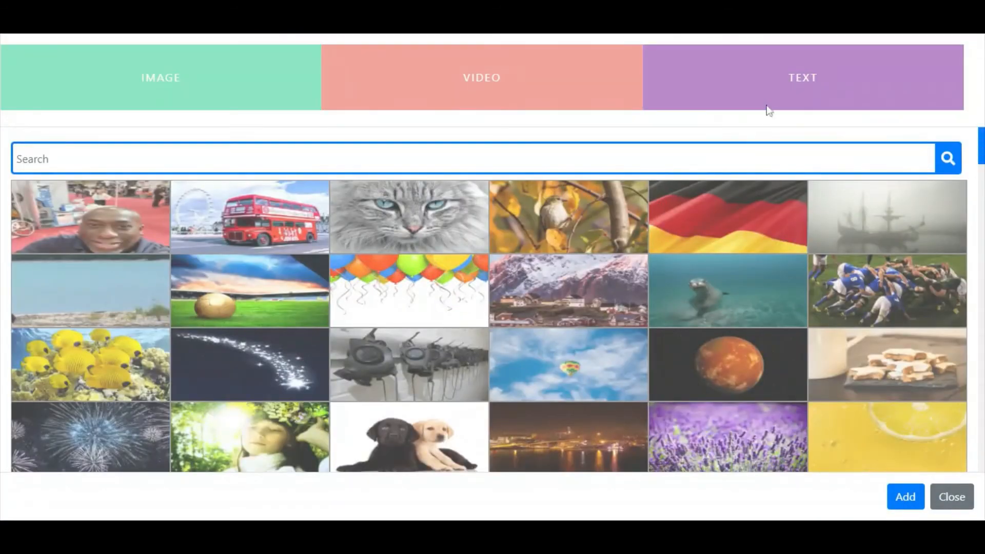
left_click(903, 496)
left_click_drag(880, 408, 837, 410)
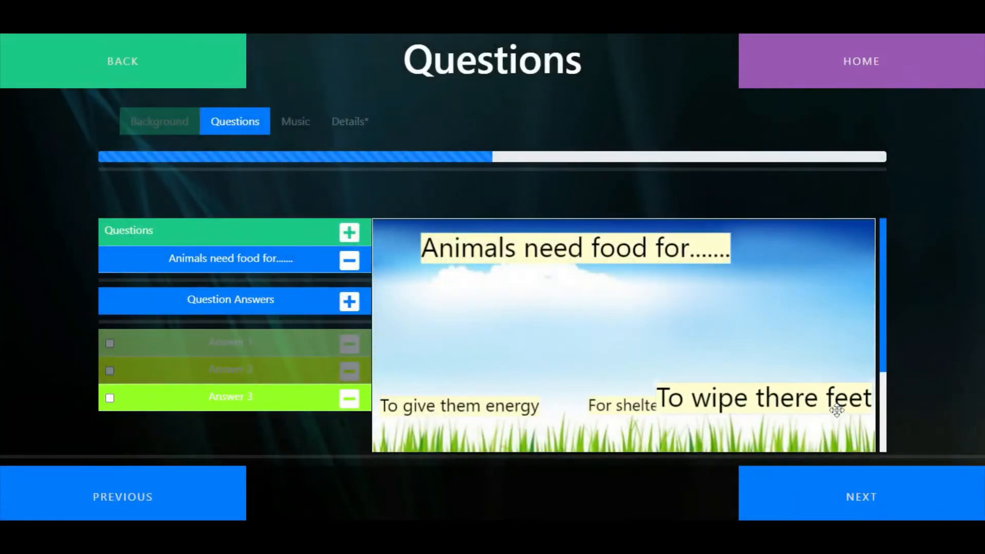
left_click_drag(659, 387, 717, 410)
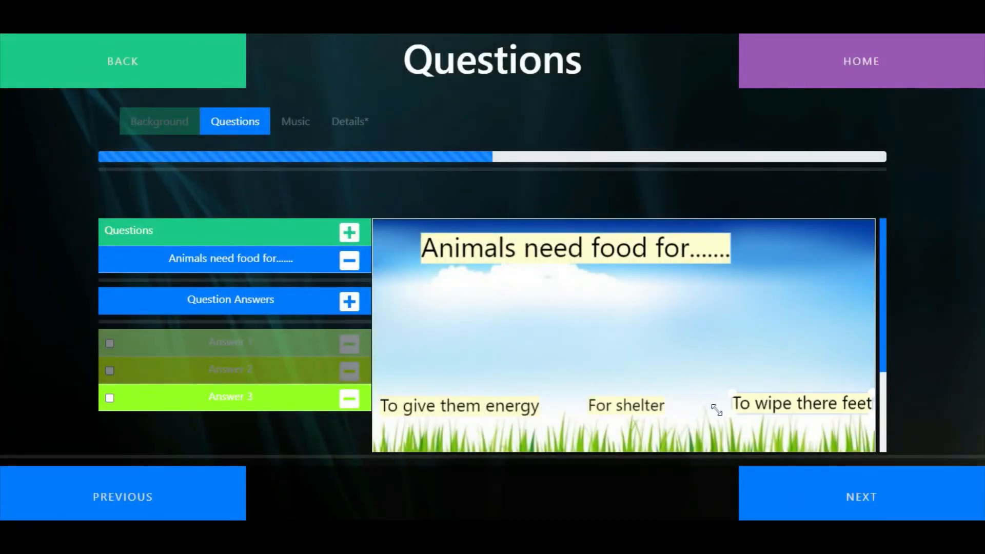
left_click_drag(804, 406, 787, 408)
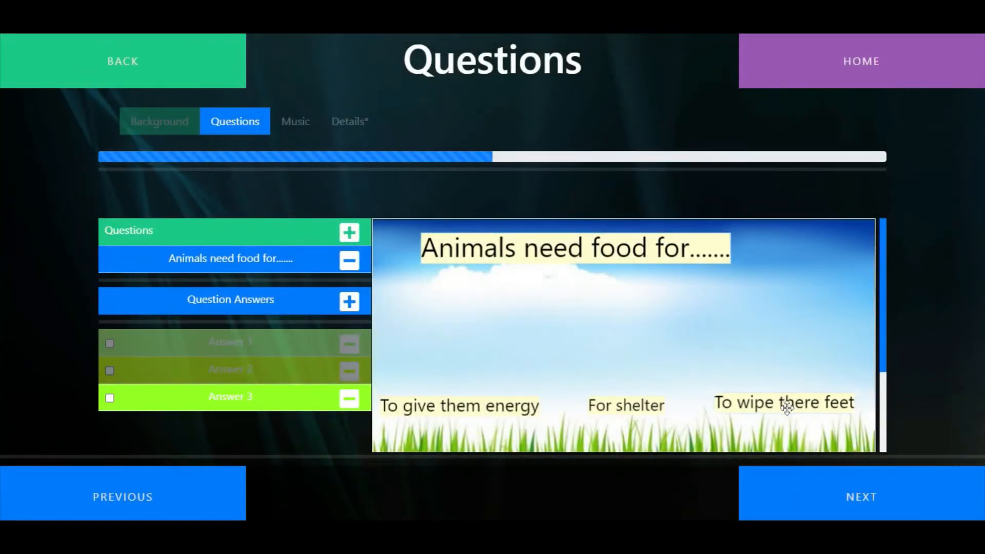
Mark the "To give them energy" answer as the correct one for the animal food question.
left_click(517, 428)
left_click(761, 404)
left_click(478, 409)
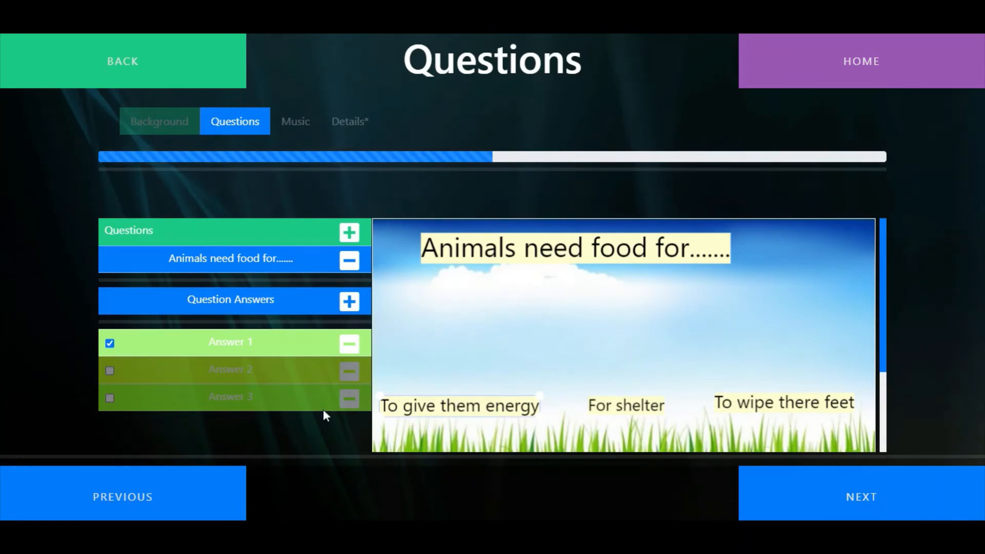
Start a second question and search the image library for "ani" and "fox" as possible backgrounds.
left_click(349, 232)
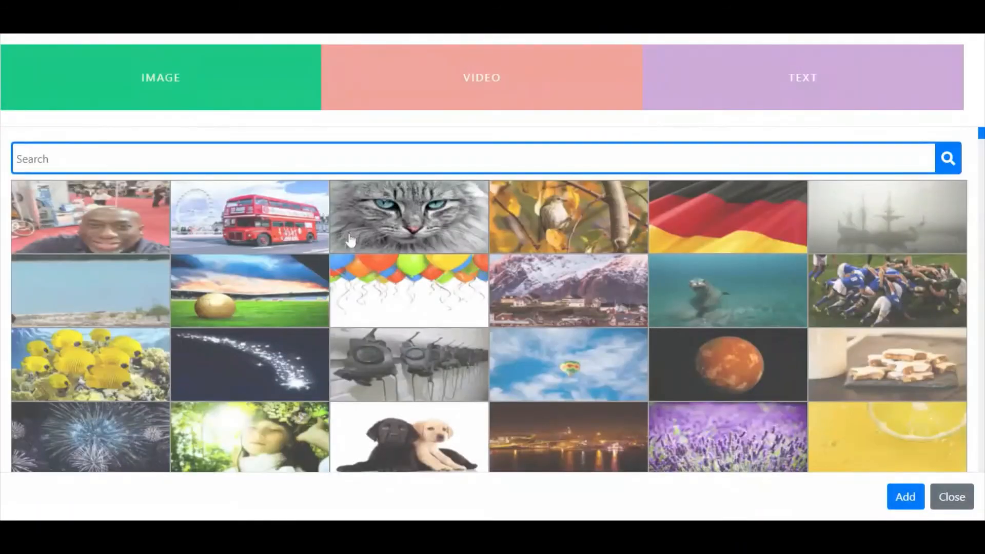
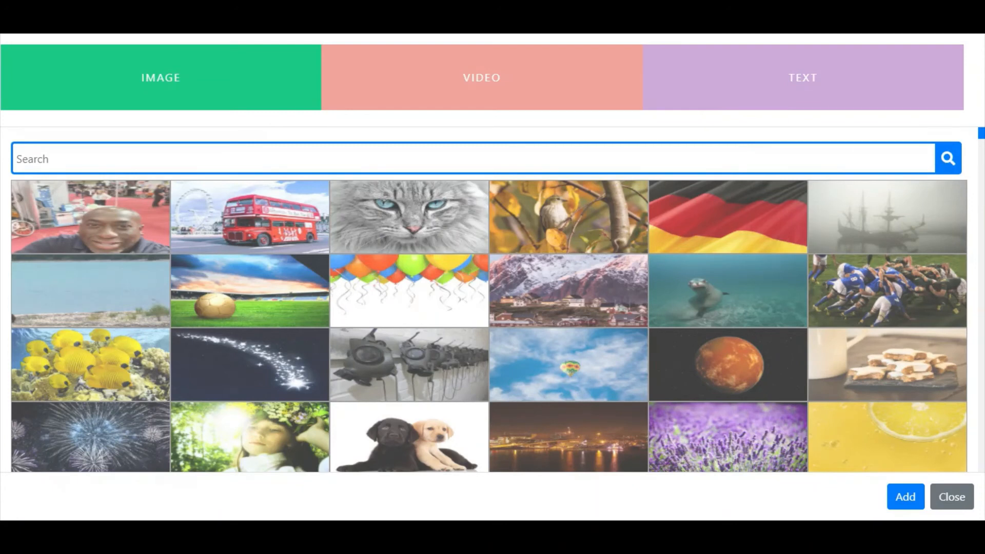
type("imal")
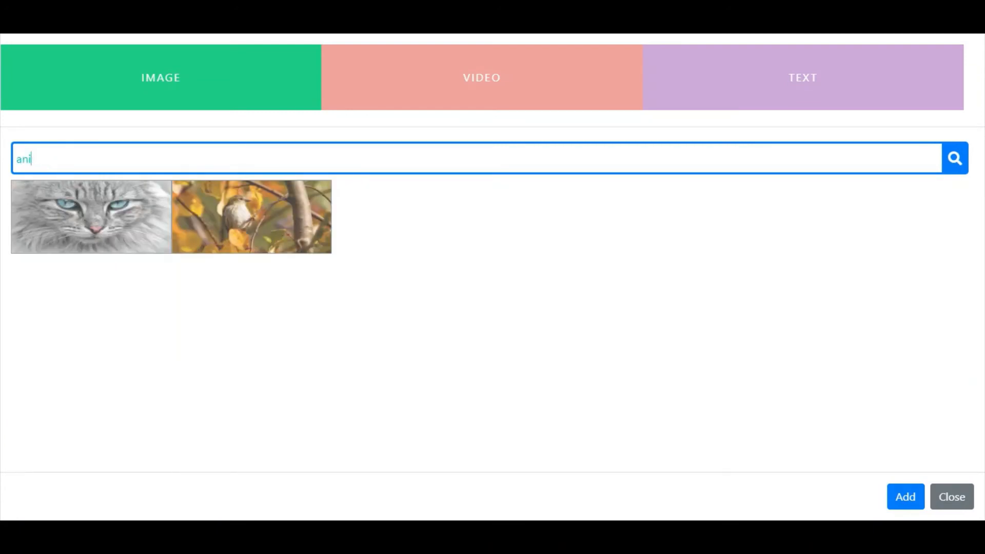
key("BackSpace")
key("BackSpace")
key("BackSpace")
type("fox")
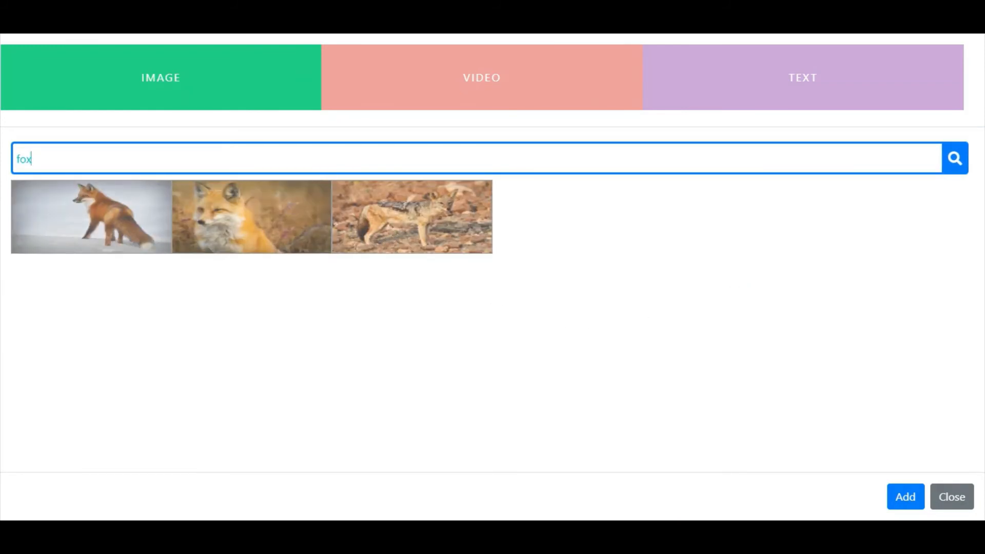
key("BackSpace")
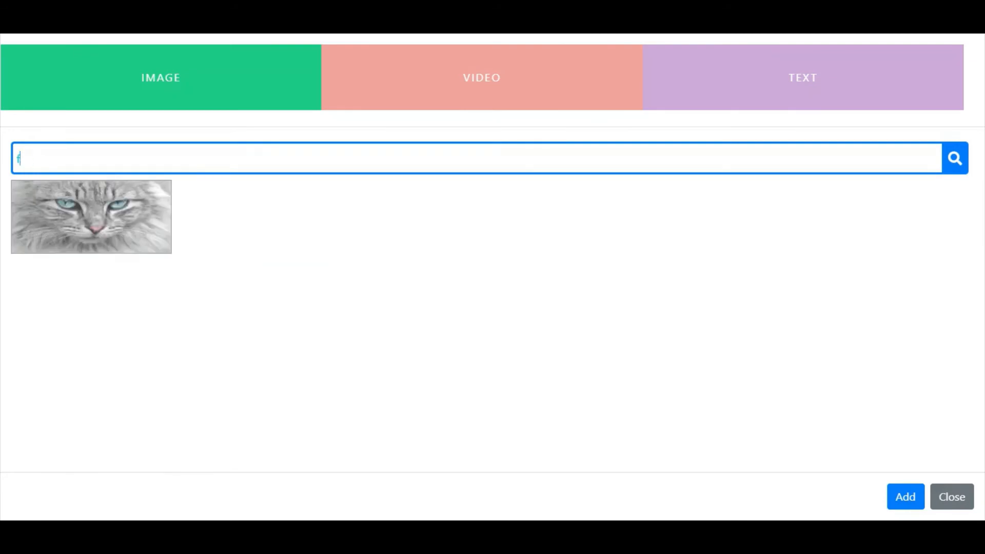
Use the collage of a fox, giraffe, eagle, lion and cheetah from the full image library as the question's background.
scroll(577, 295, "down", 4)
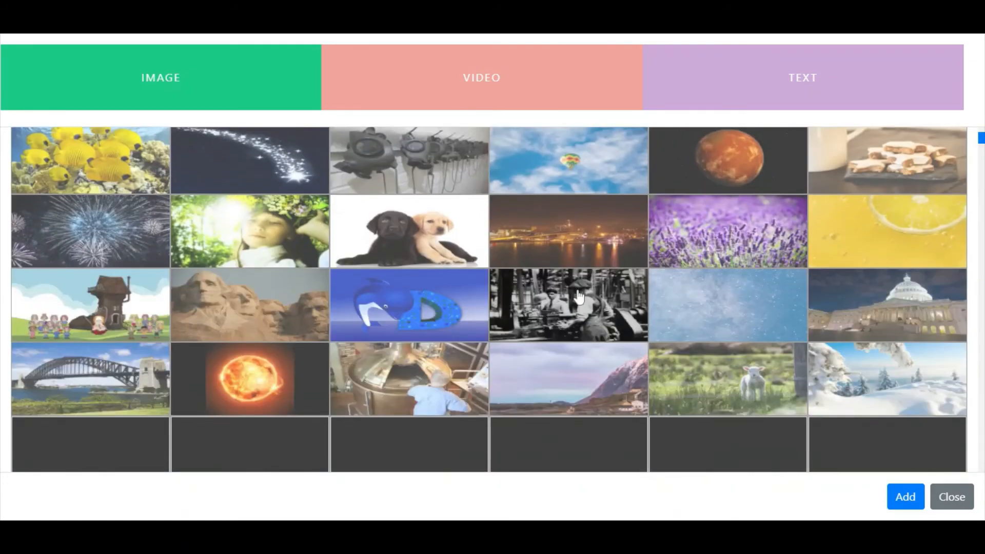
scroll(579, 297, "down", 5)
scroll(578, 296, "down", 5)
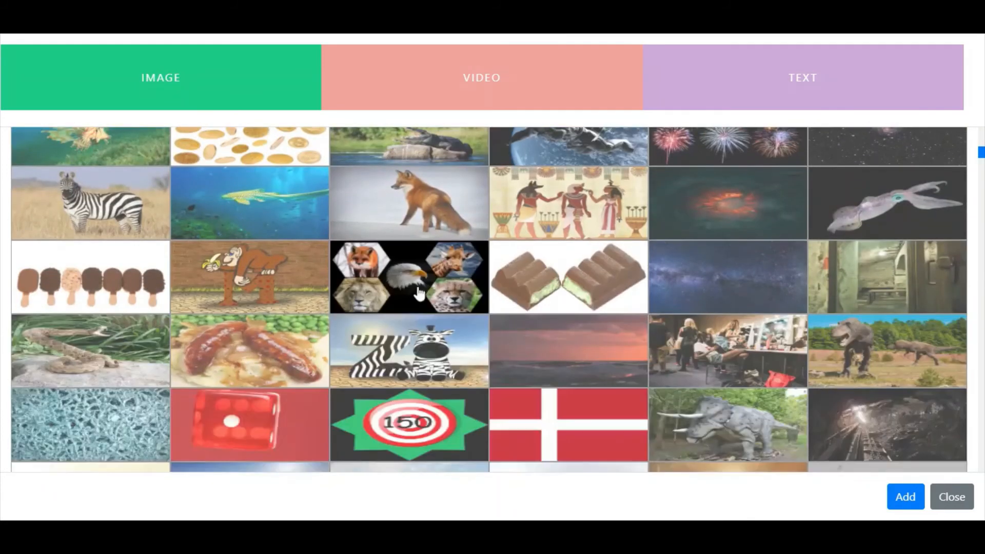
left_click(419, 292)
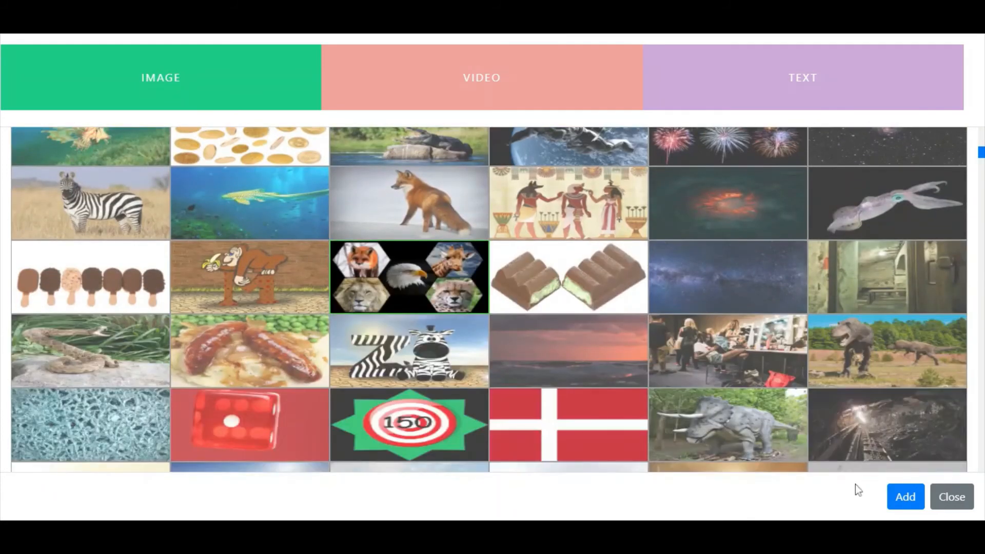
left_click(905, 497)
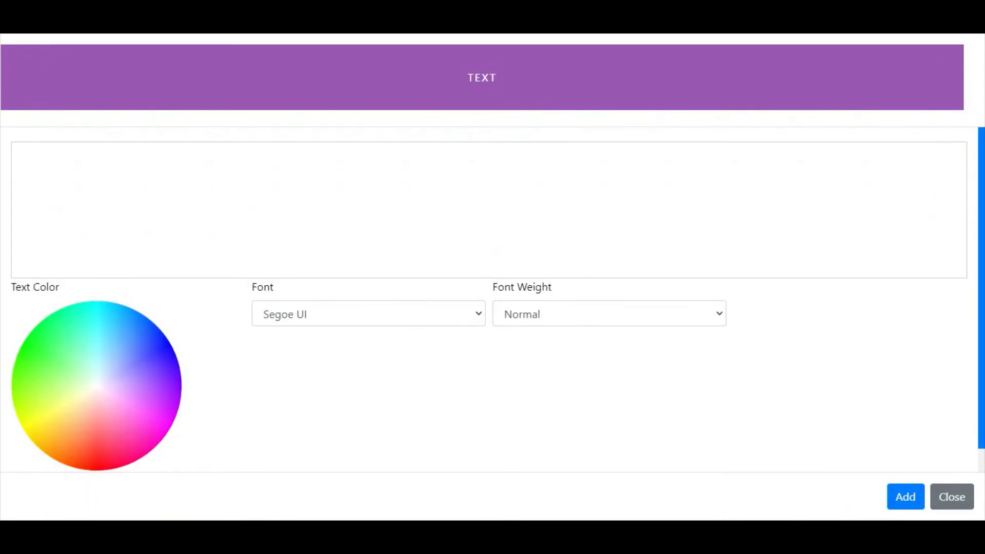
Add the text question "Which animal is the fox?" and place it along the upper edge of the collage, above the giraffe.
left_click(26, 177)
type("Which animal is the fox?")
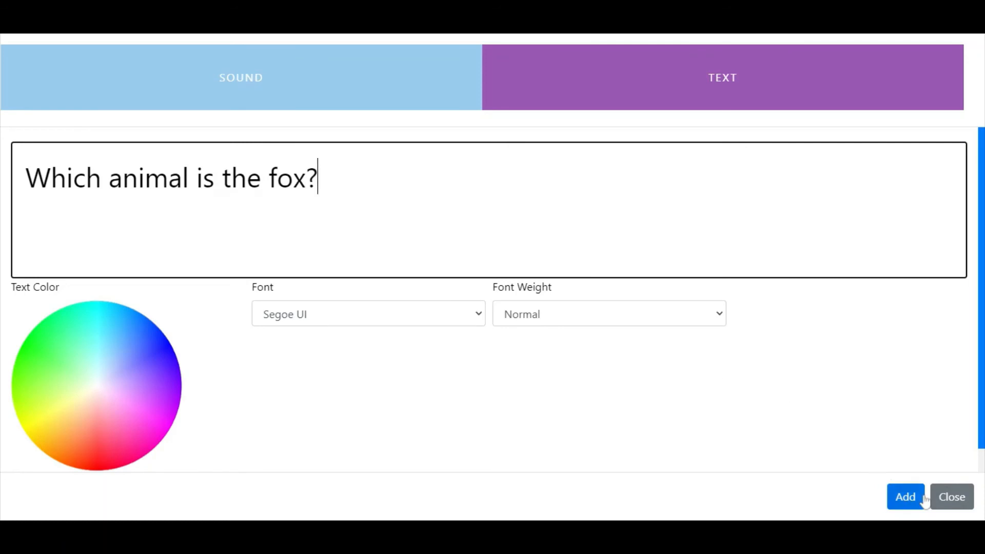
left_click(905, 496)
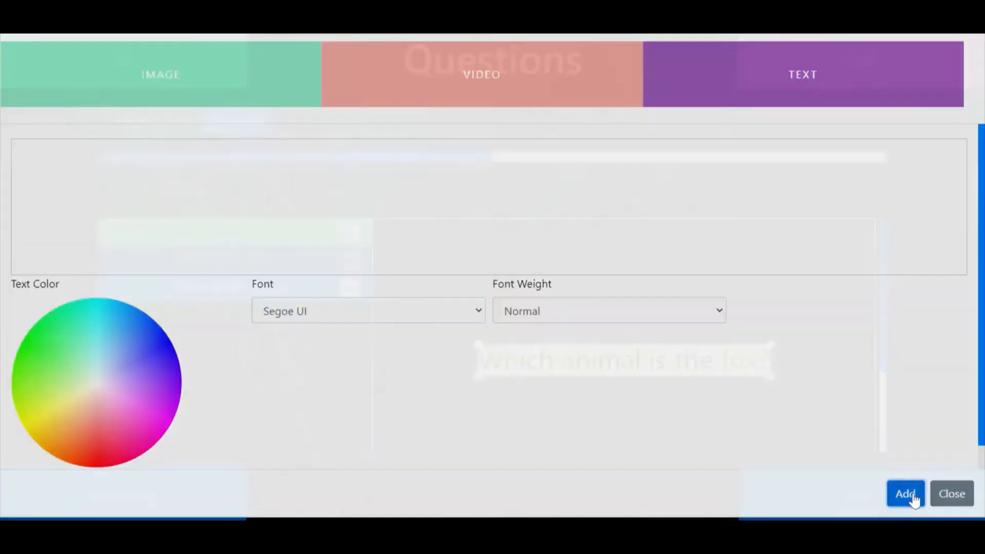
left_click_drag(669, 365, 732, 241)
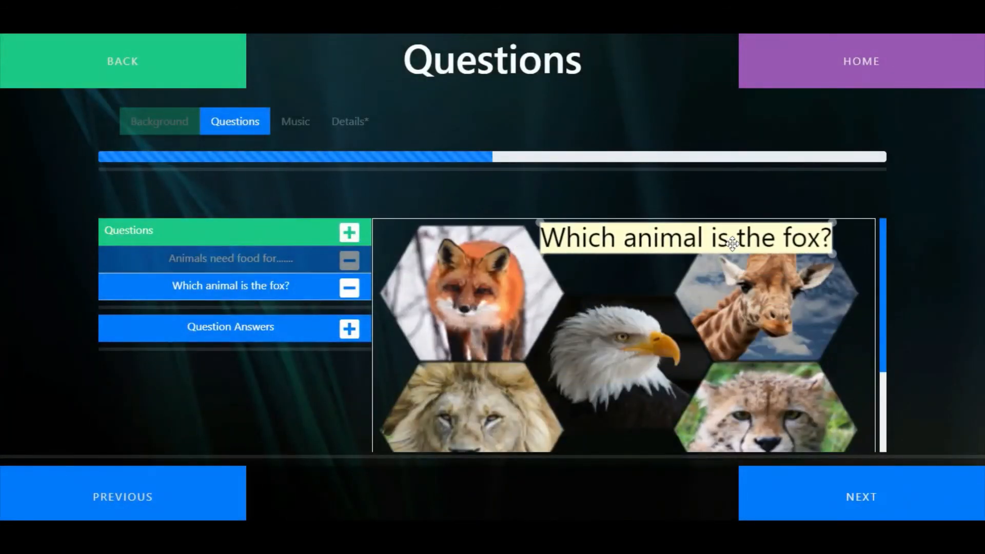
Add a rectangle answer area over the fox, enlarge it to cover the animal and mark it as correct.
left_click(345, 335)
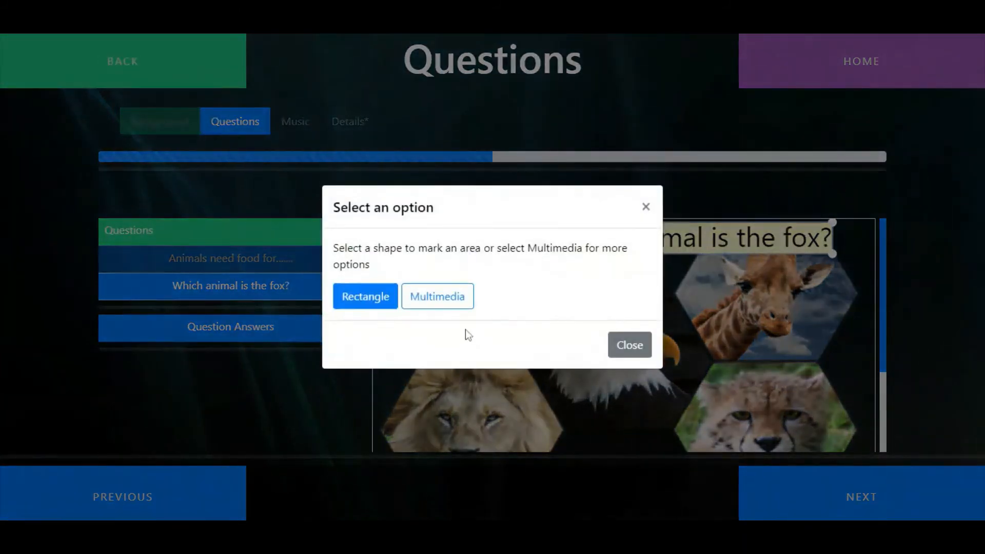
left_click(365, 296)
left_click_drag(767, 440, 464, 289)
left_click_drag(505, 324, 479, 297)
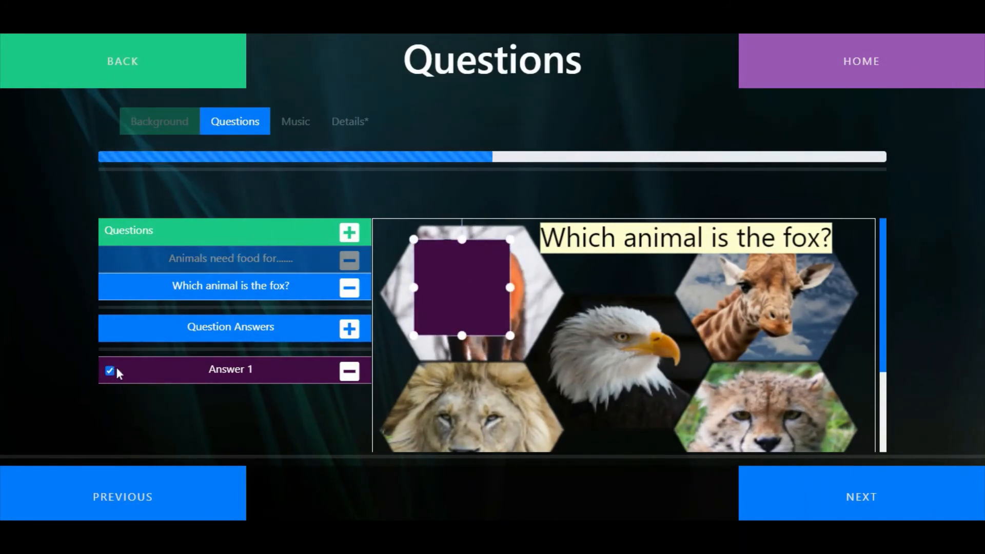
Add two more rectangle answer areas, one over the giraffe and one over the eagle.
left_click(351, 331)
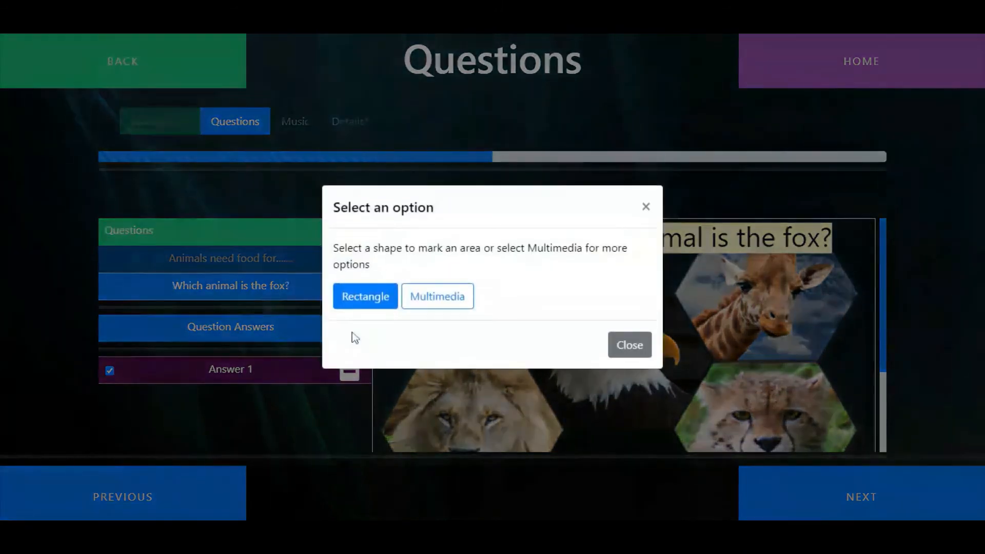
left_click(365, 300)
left_click_drag(710, 425, 775, 304)
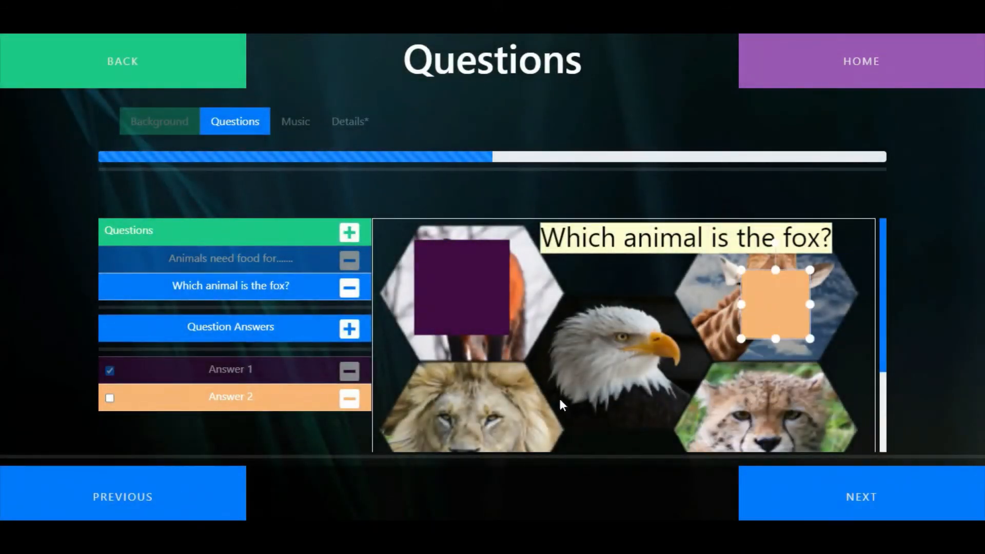
left_click(348, 329)
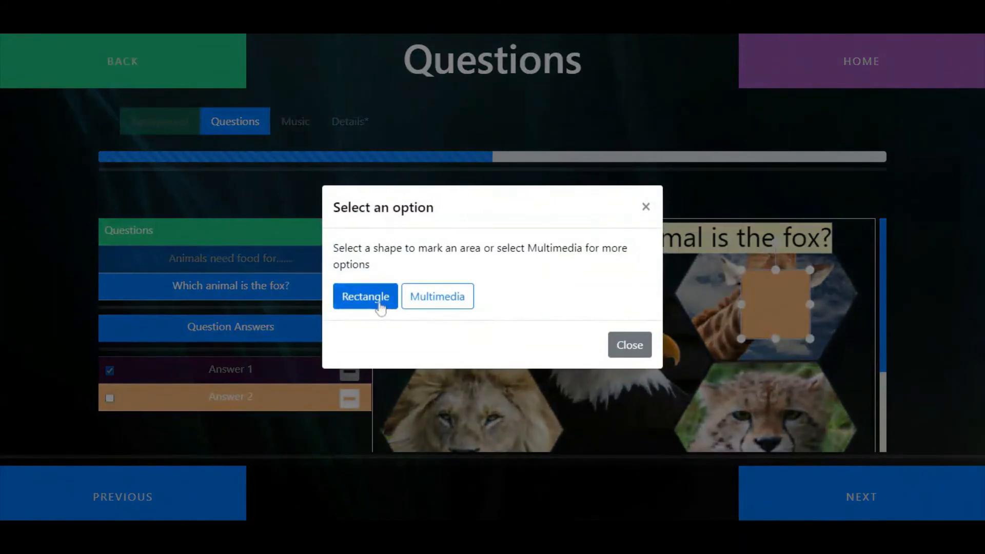
left_click(366, 298)
left_click_drag(554, 330, 637, 359)
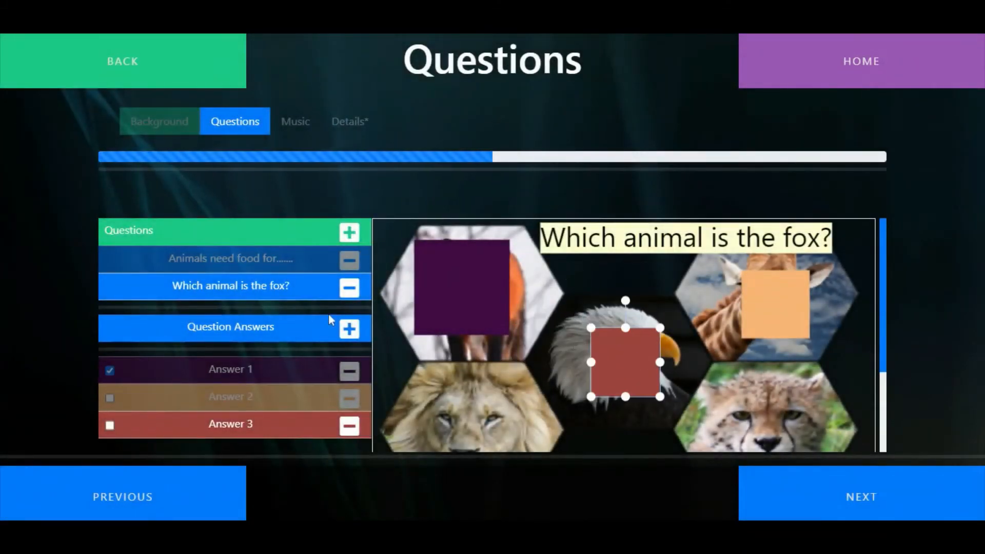
Add rectangle answer areas over the lion and the cheetah, and check the complete set of answers.
left_click(348, 331)
left_click(367, 298)
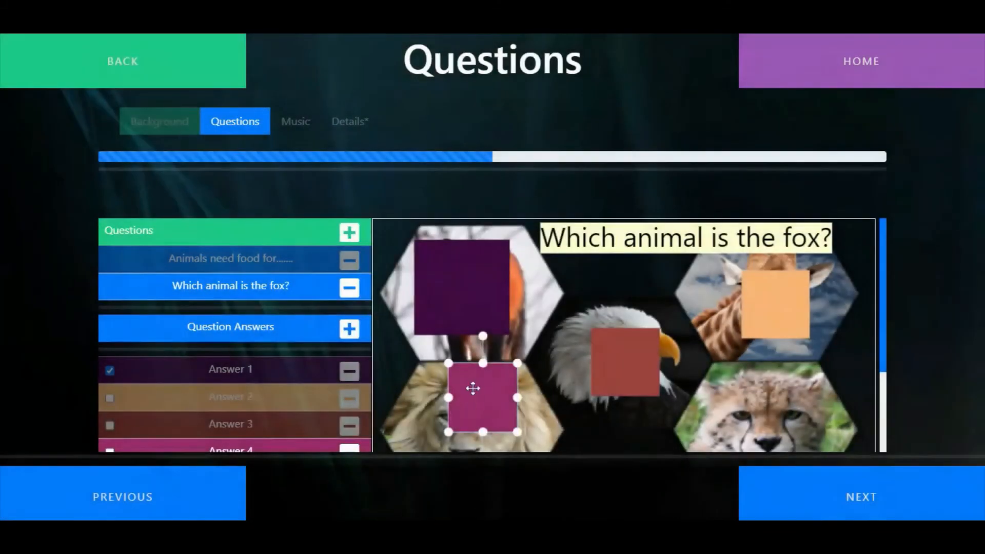
left_click_drag(472, 388, 462, 421)
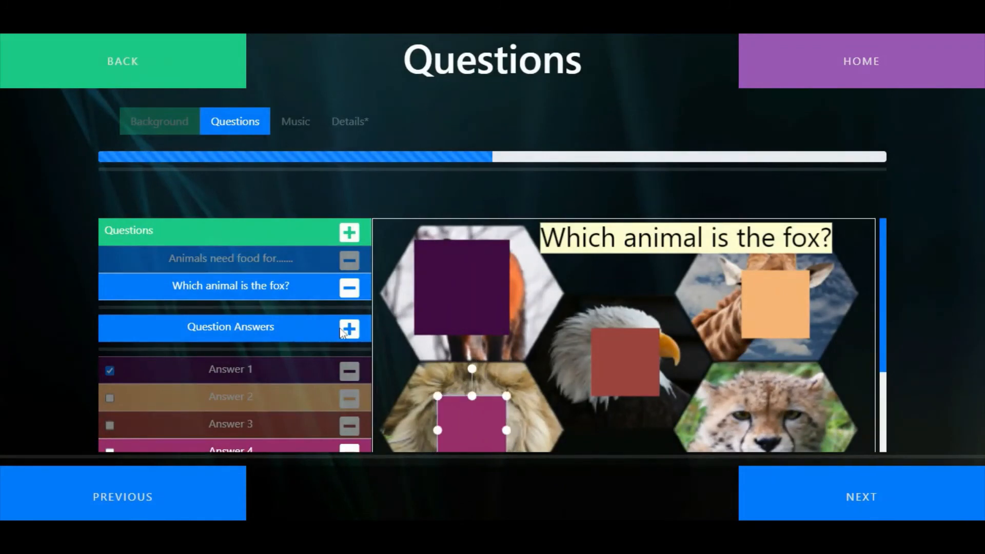
left_click(348, 331)
left_click(376, 307)
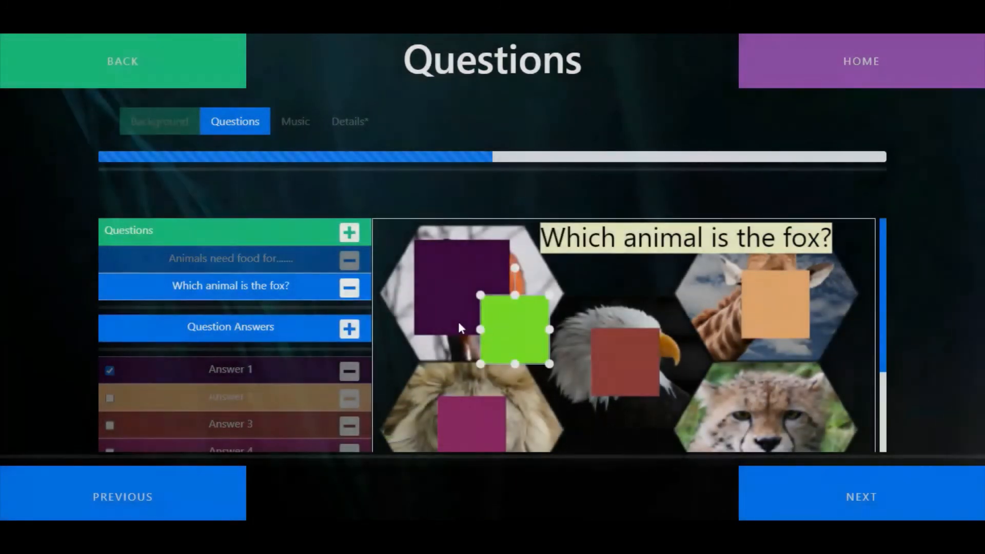
left_click_drag(513, 330, 779, 424)
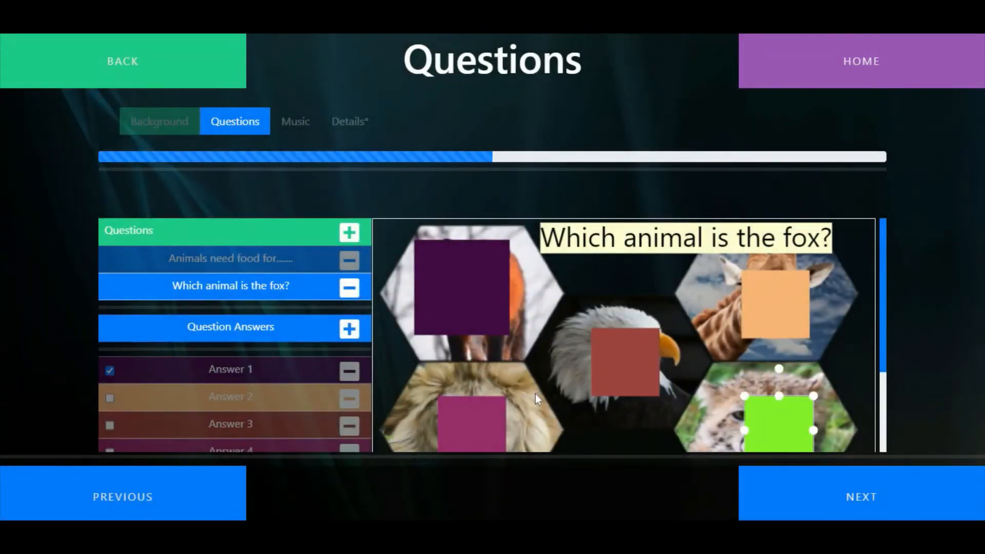
scroll(661, 229, "down", 1)
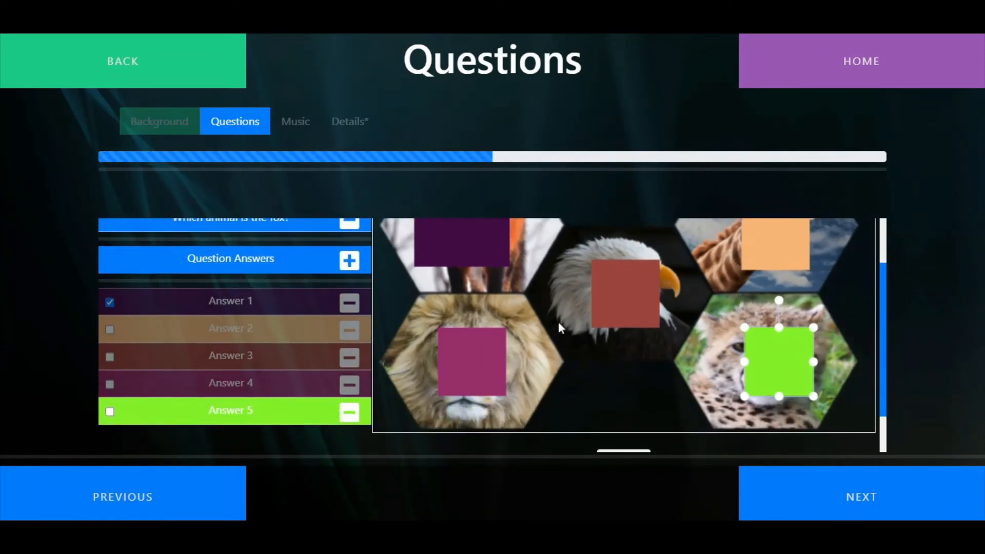
scroll(459, 304, "up", 1)
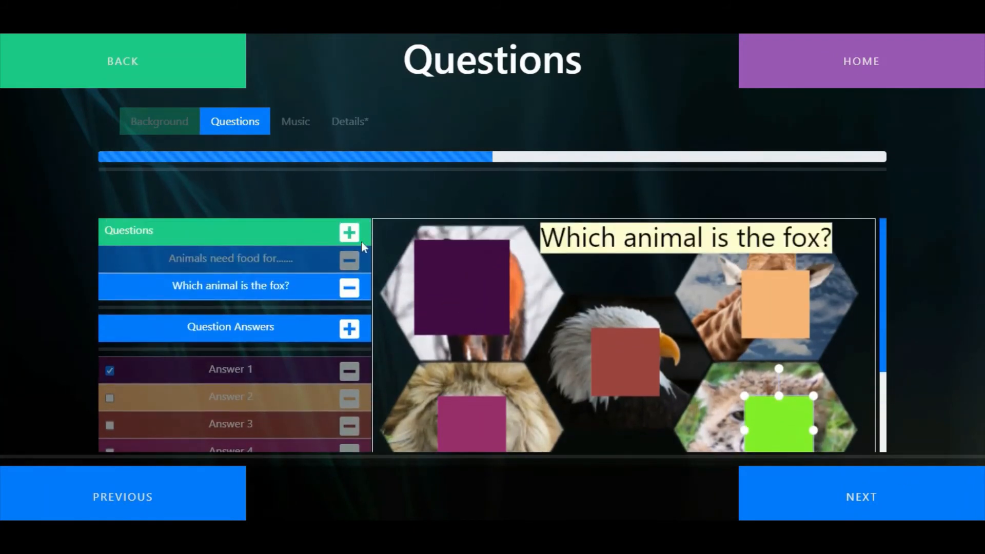
Start a new question on the animal collage image and enter the text "Who is making this noise?".
left_click(349, 233)
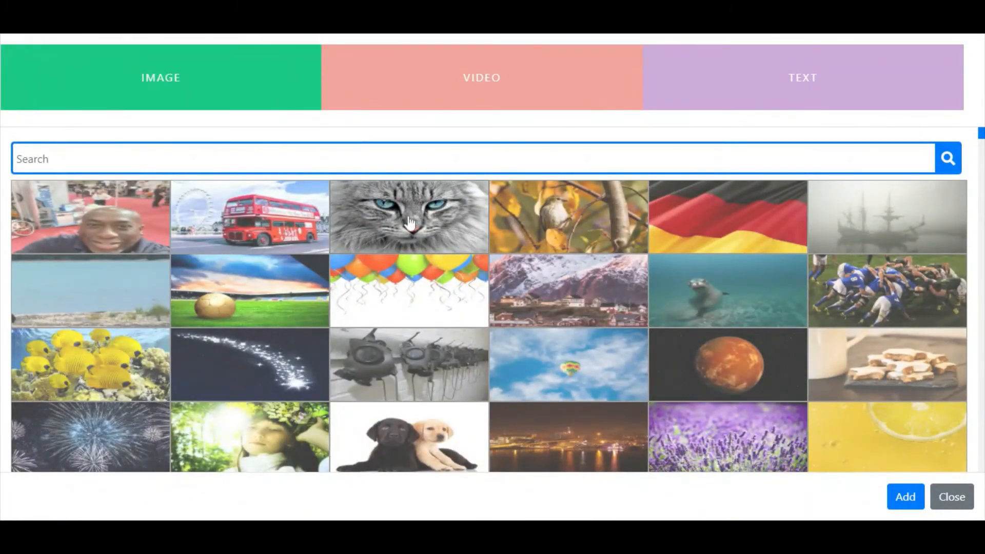
scroll(666, 314, "down", 9)
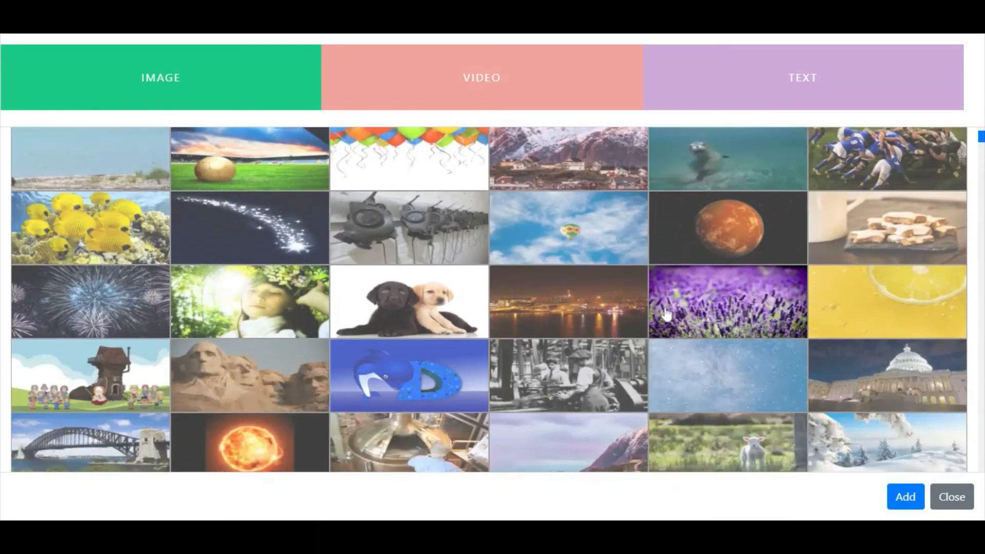
scroll(666, 314, "down", 4)
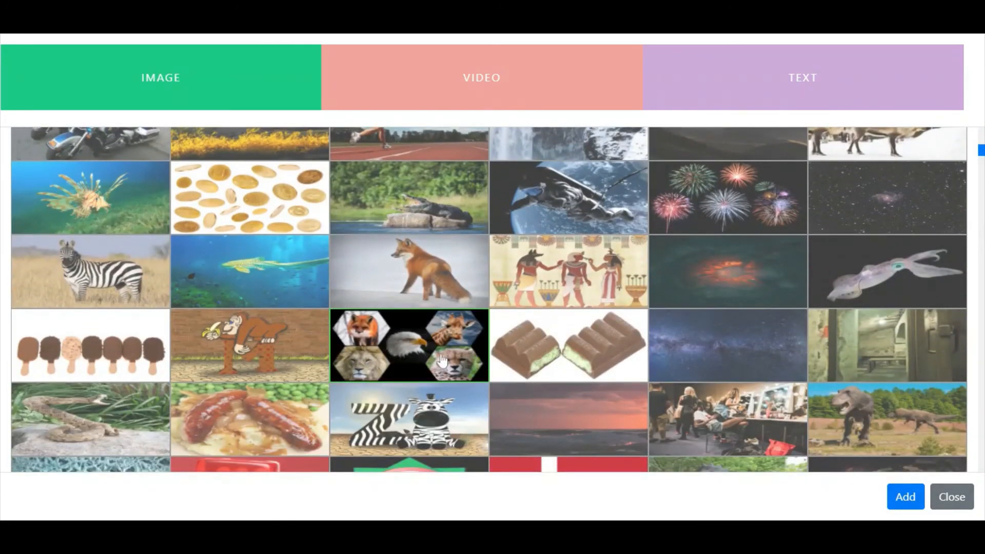
left_click(916, 500)
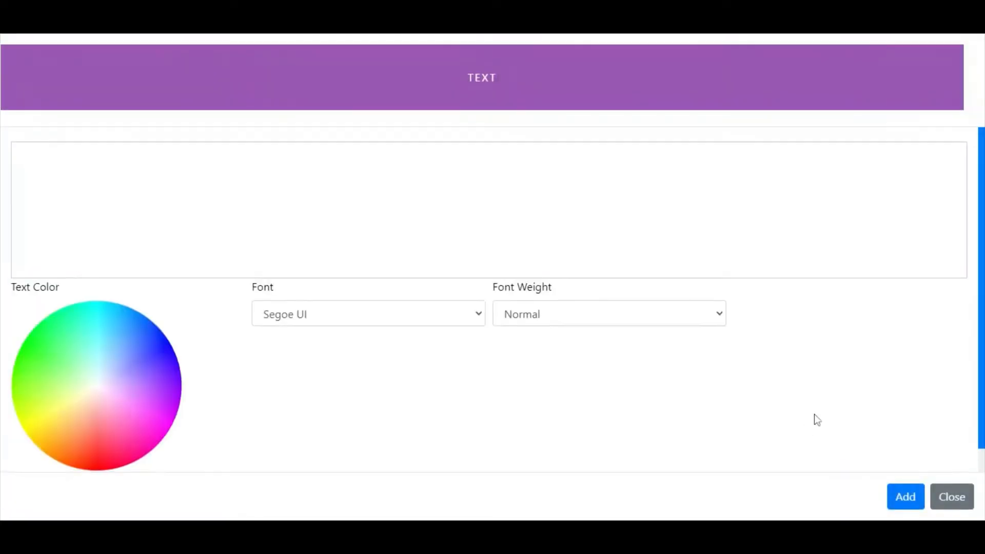
left_click(25, 177)
type("Who is making this noise?")
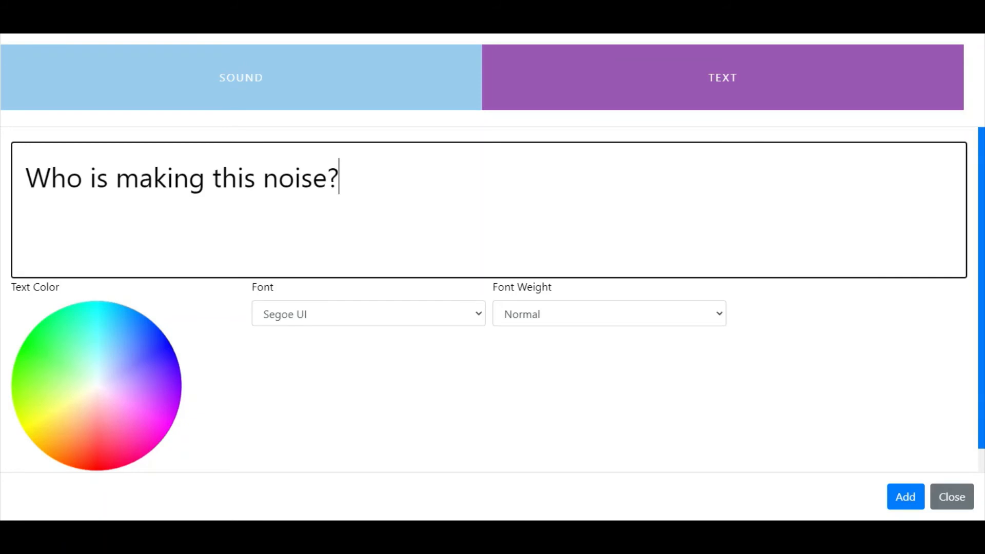
Attach the lion Roar sound to the question and place its text along the upper edge of the collage, above the giraffe.
left_click(222, 67)
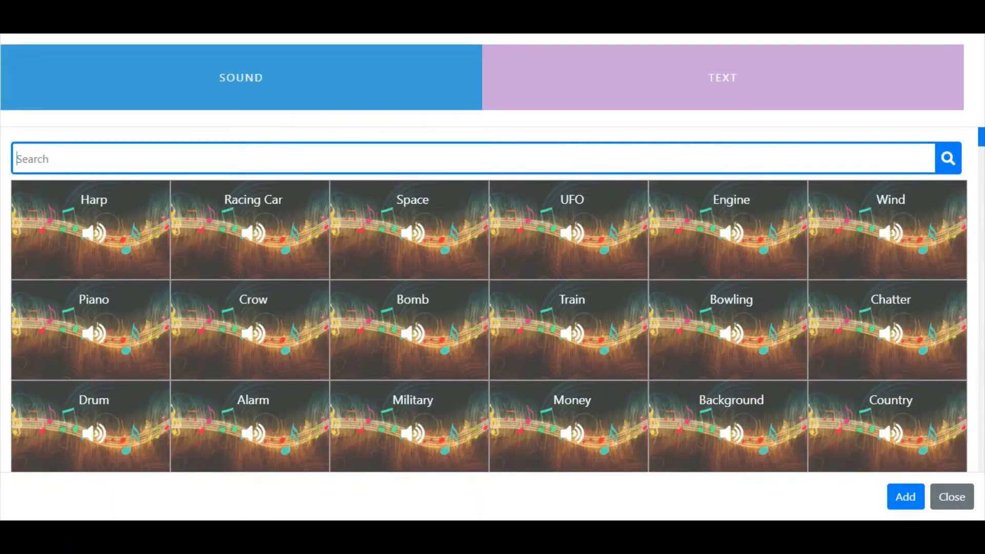
type("lion")
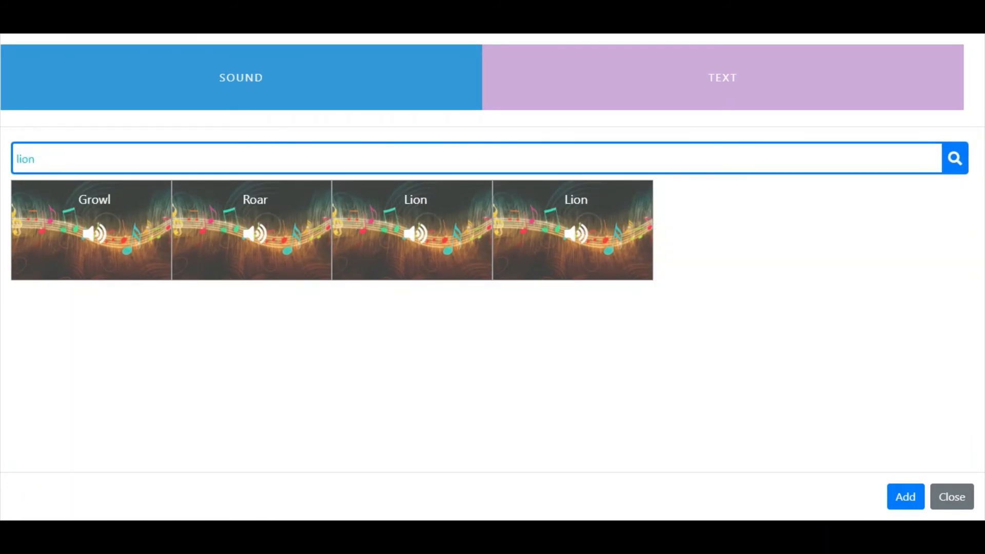
left_click(310, 235)
left_click(897, 504)
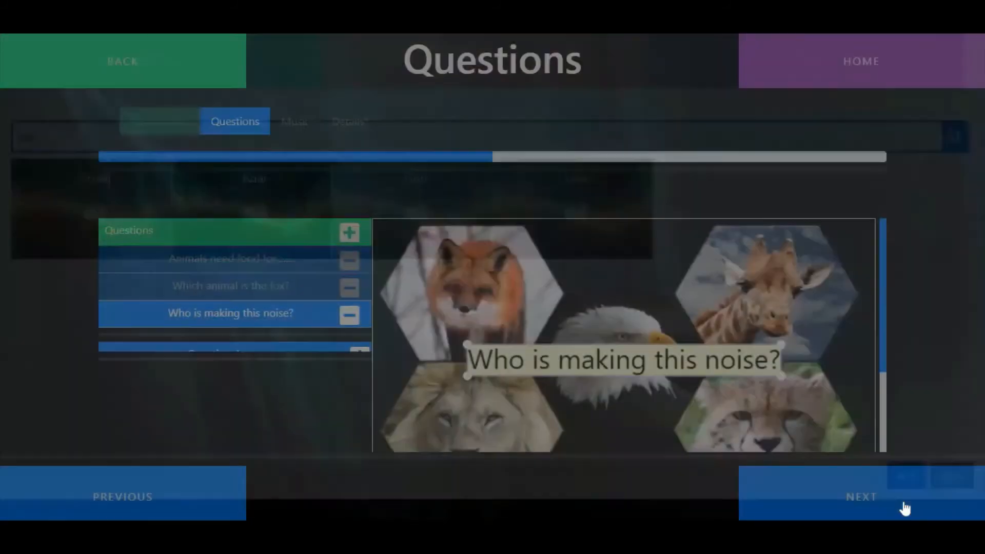
left_click_drag(672, 370, 751, 245)
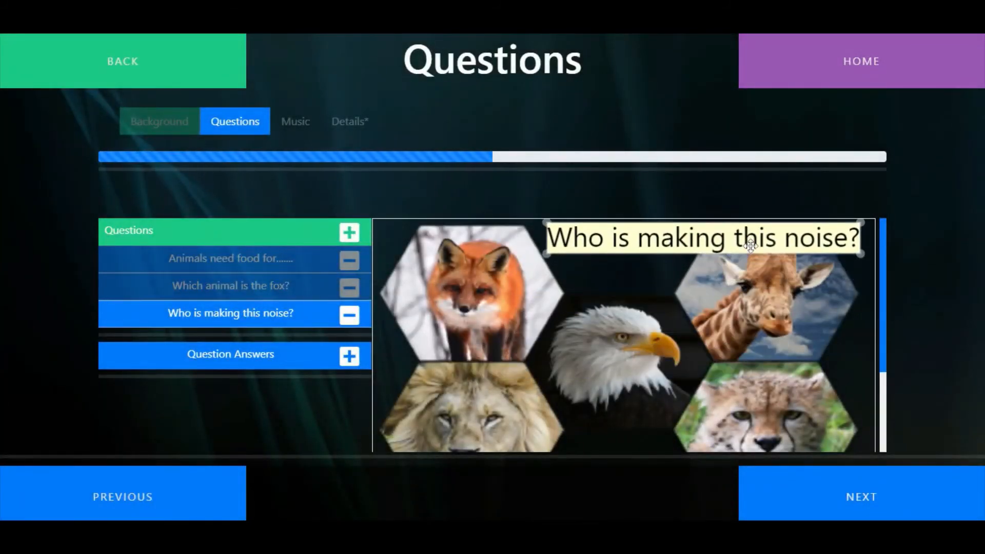
Add a rectangle answer area over the lion and mark it as correct.
scroll(566, 374, "down", 2)
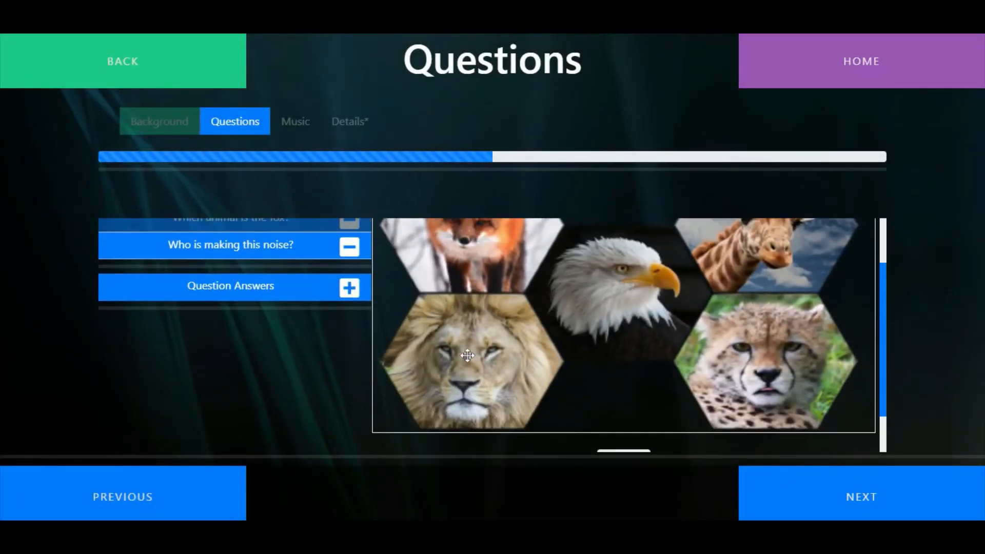
left_click(349, 289)
left_click(365, 296)
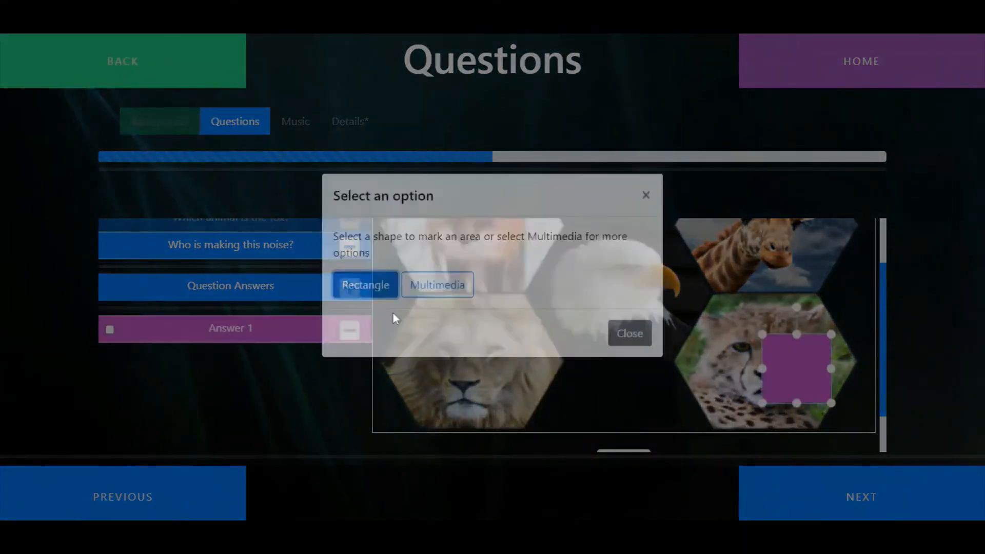
left_click_drag(774, 376, 449, 363)
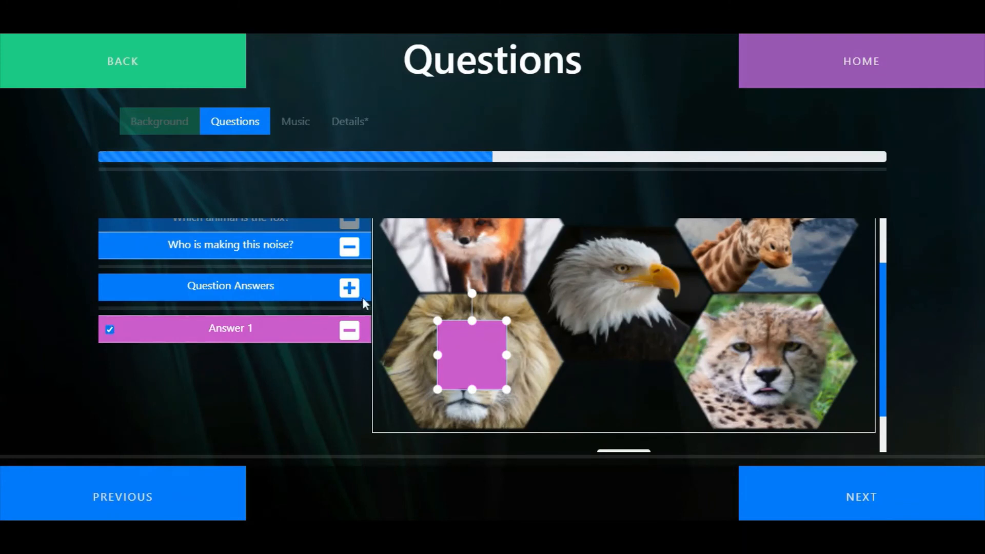
Add two more rectangle answer areas, one over the cheetah and one over the eagle.
left_click(351, 288)
left_click(378, 300)
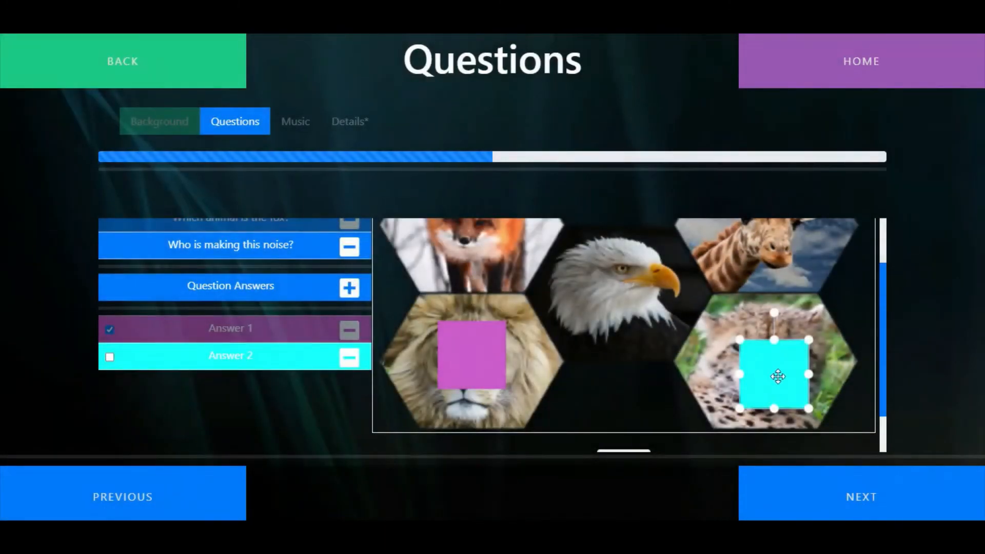
left_click(349, 288)
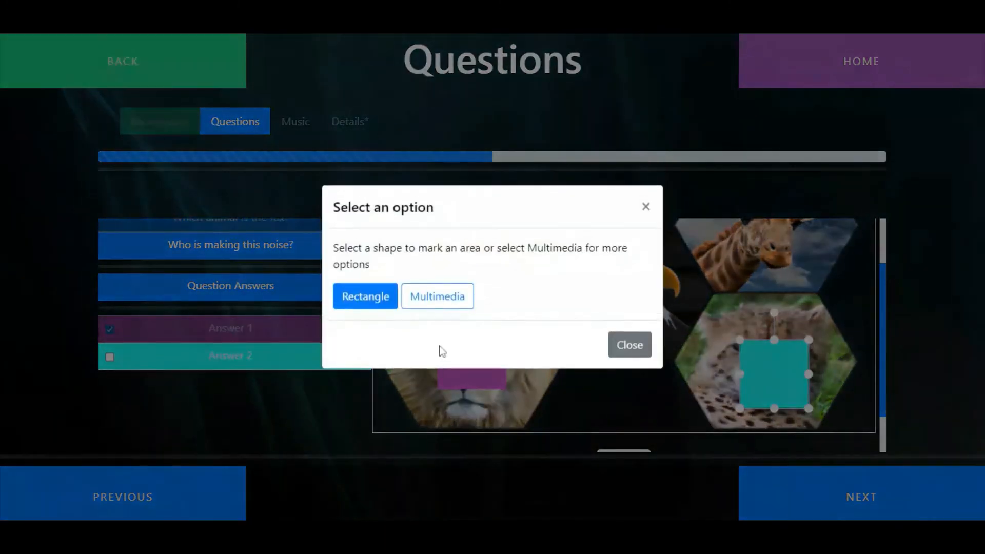
left_click(368, 297)
left_click_drag(679, 370, 625, 283)
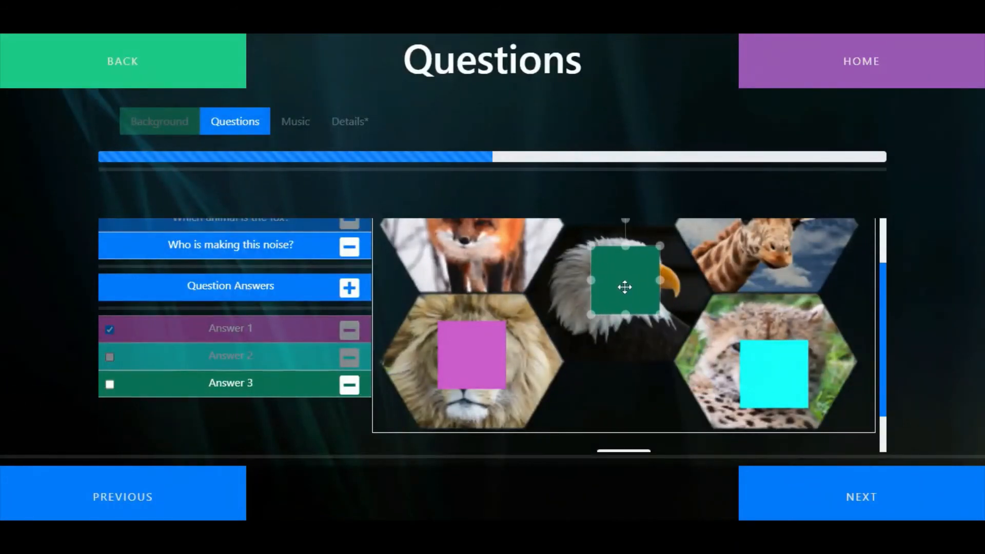
Add rectangle answer areas over the fox and the giraffe, and check the lion's answer area.
scroll(266, 341, "up", 2)
left_click(348, 359)
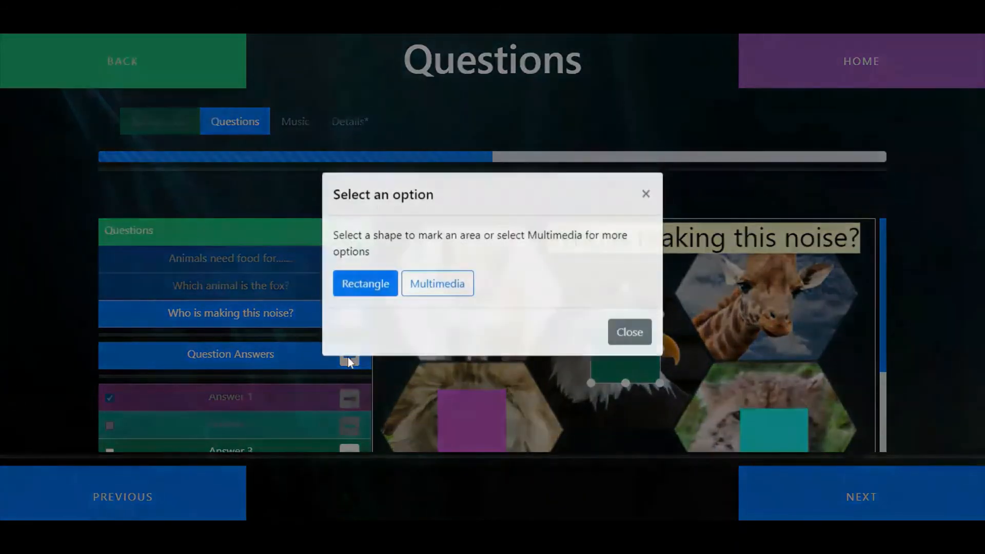
left_click(365, 301)
left_click_drag(520, 357, 468, 284)
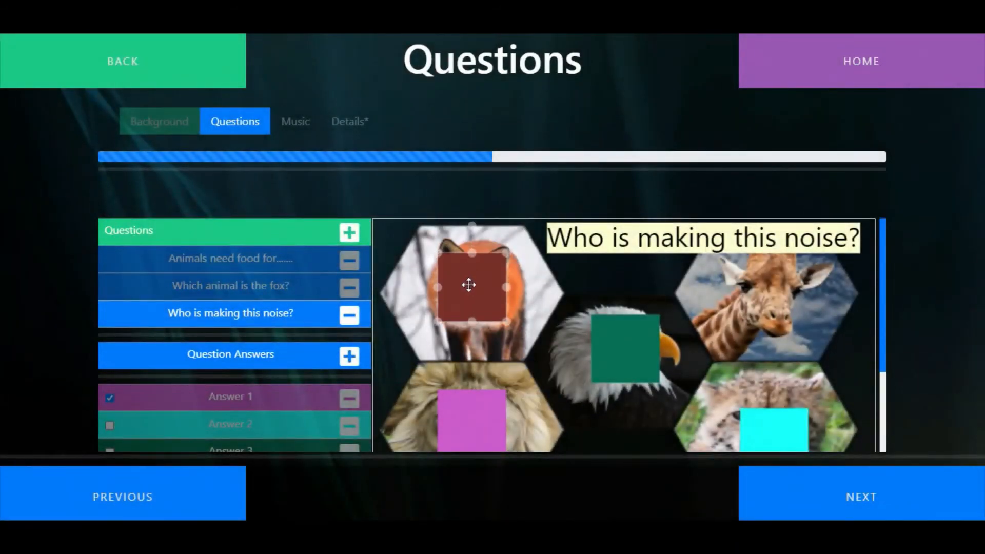
left_click(349, 357)
left_click(365, 297)
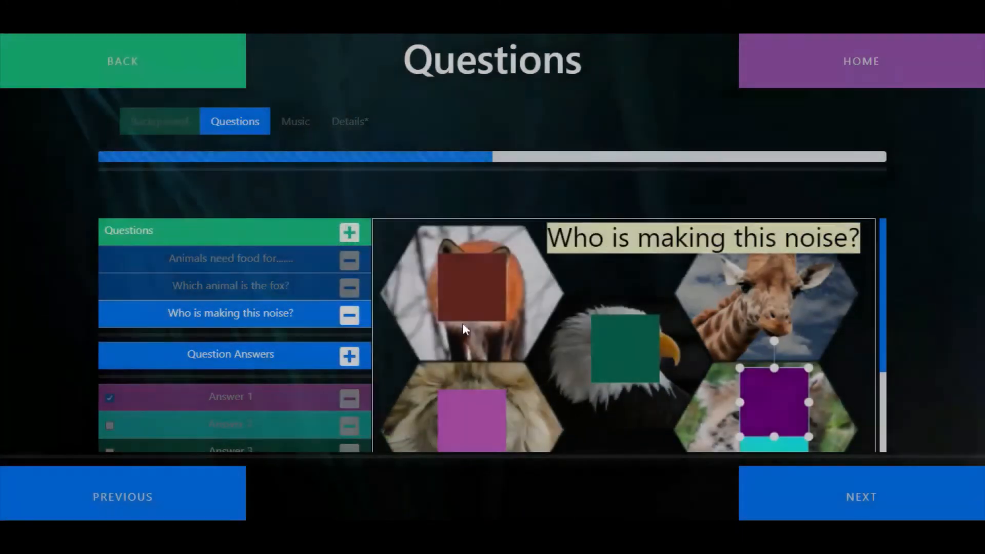
left_click_drag(768, 394, 768, 293)
scroll(474, 337, "down", 2)
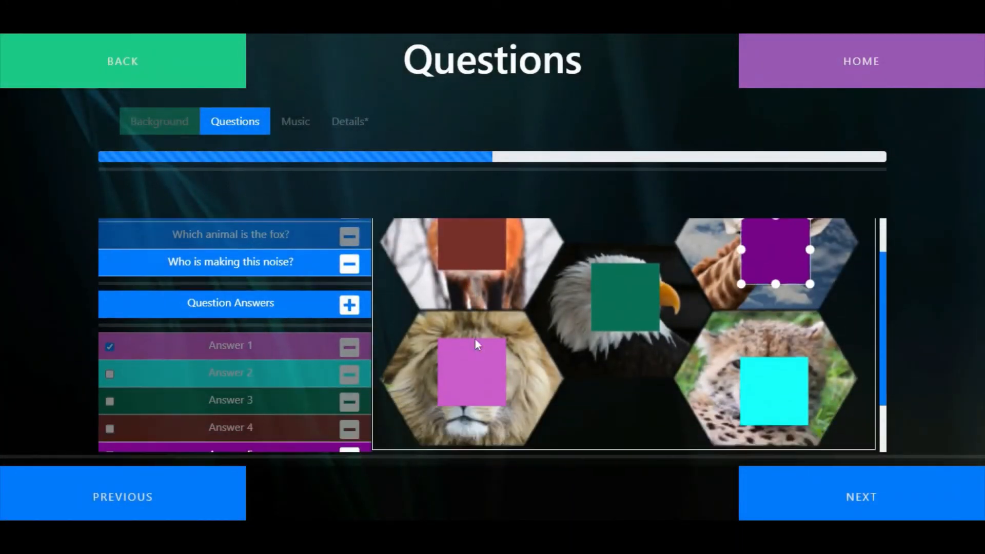
left_click(486, 359)
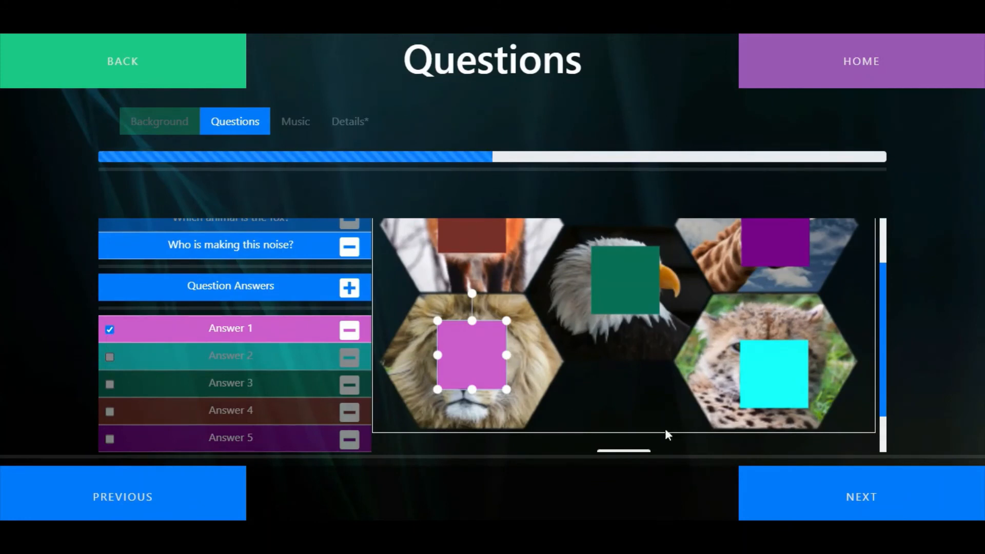
Start a new question using the blue starry sky image found by searching the image library for "background".
scroll(520, 376, "up", 2)
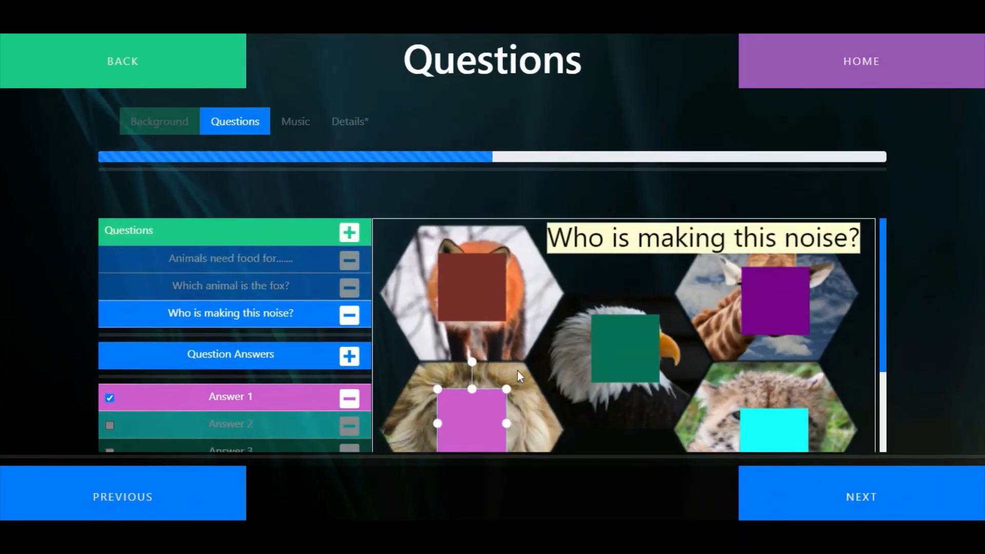
left_click(351, 232)
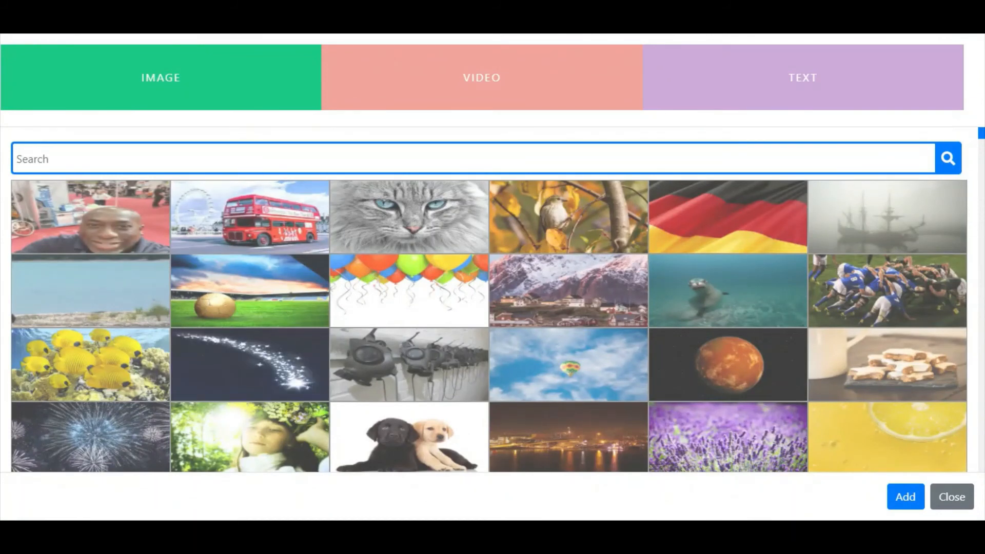
type("background")
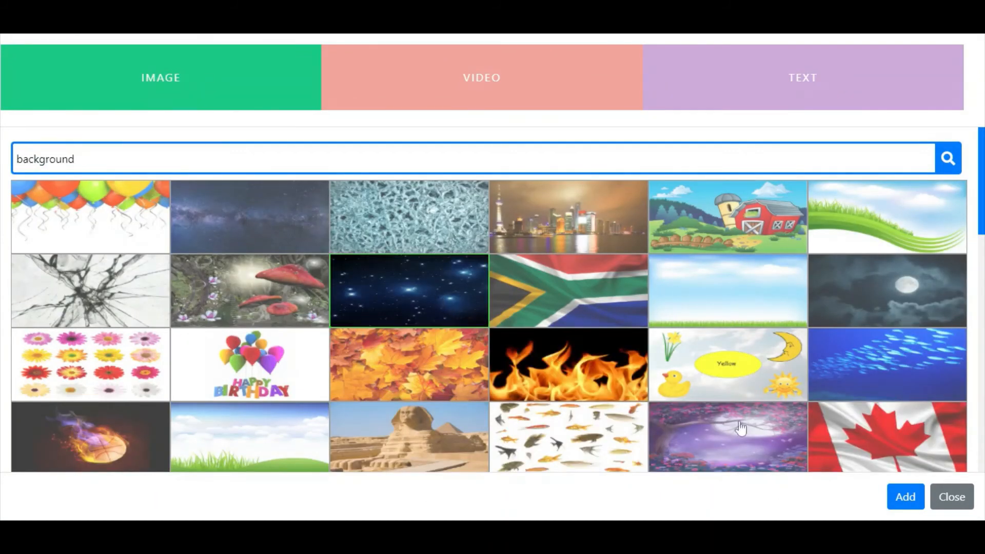
left_click(905, 497)
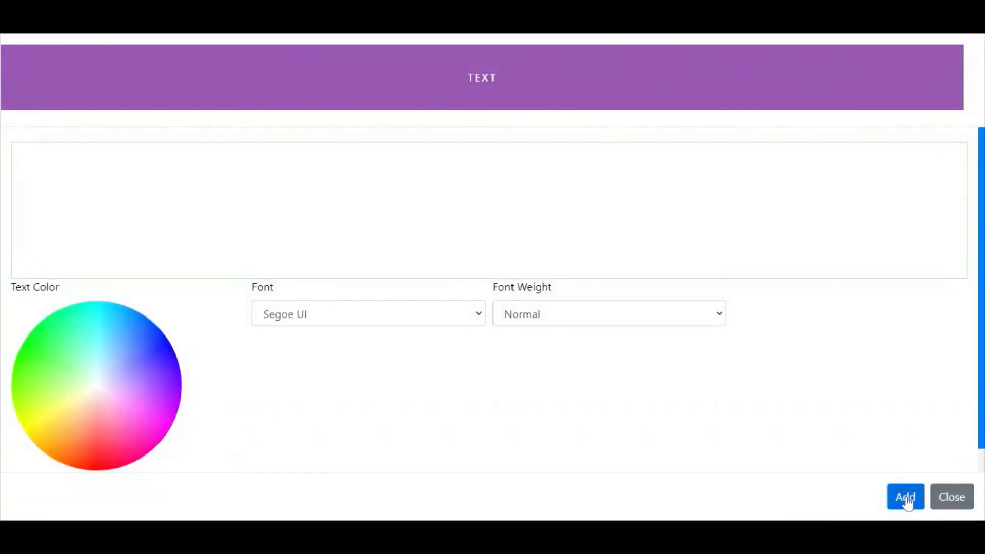
Add the question text "What is 1+1?", enlarge it and place it centrally in the upper part of the starry background.
left_click(26, 177)
type("W")
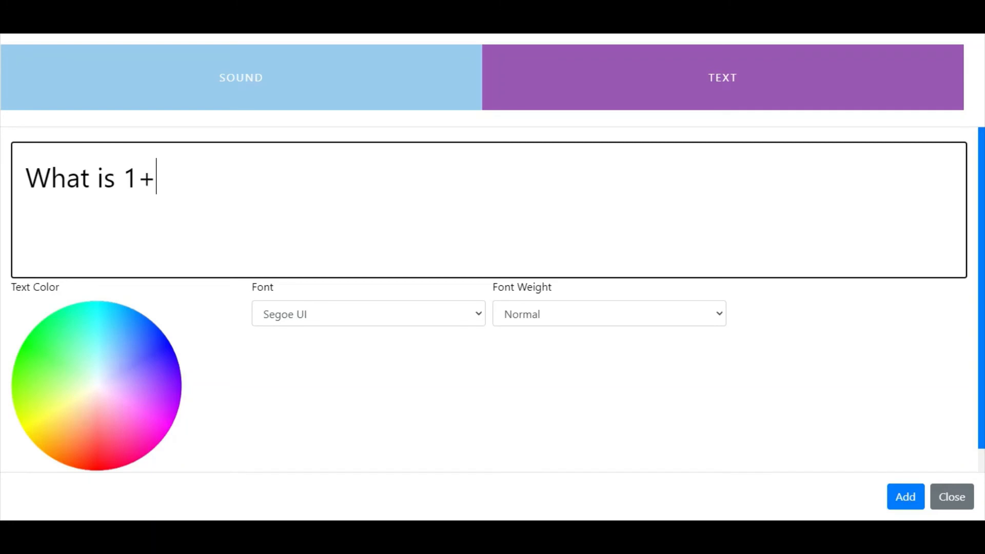
left_click(904, 502)
left_click_drag(682, 358, 672, 281)
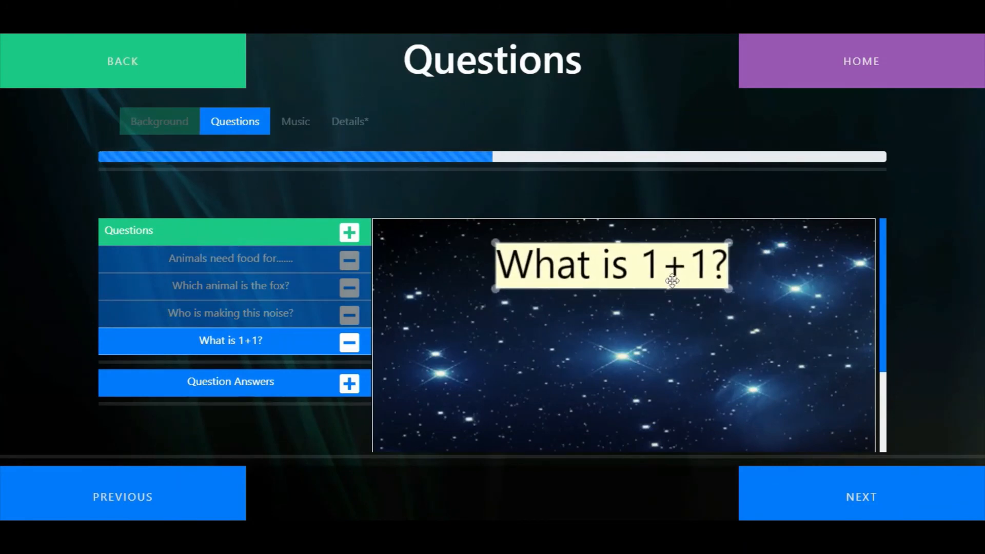
Add a multimedia text answer reading "one" and place it below the question, towards the left side of the starry background.
left_click(351, 386)
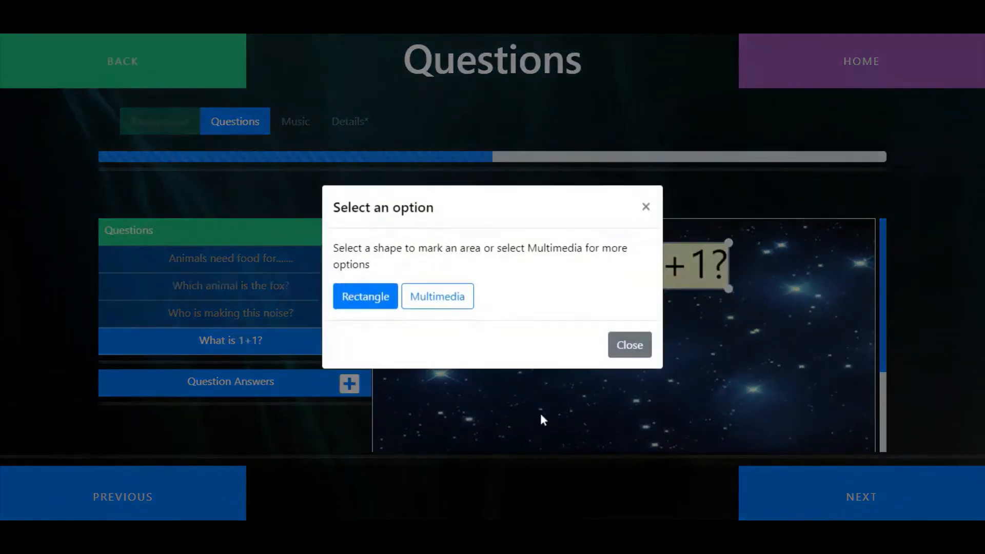
left_click(421, 302)
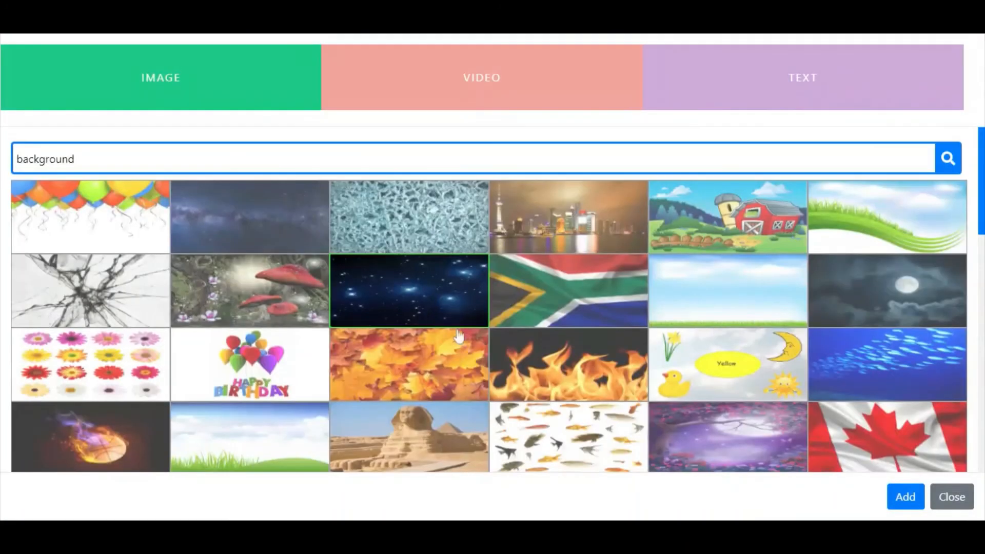
left_click(833, 92)
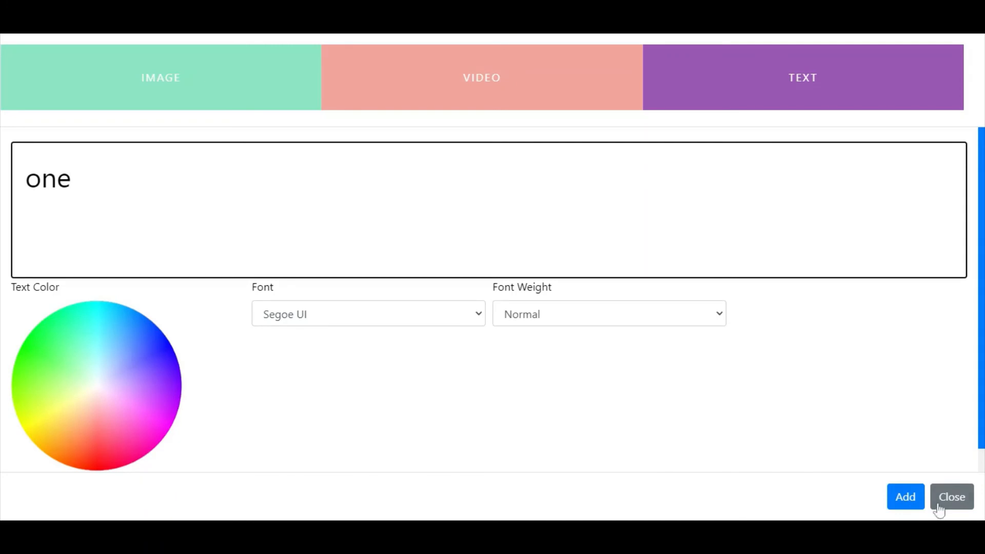
left_click(907, 498)
left_click_drag(752, 413, 474, 407)
Add the orange number 2 image as a multimedia answer, found by searching for "number", and place it right of "one".
left_click(348, 389)
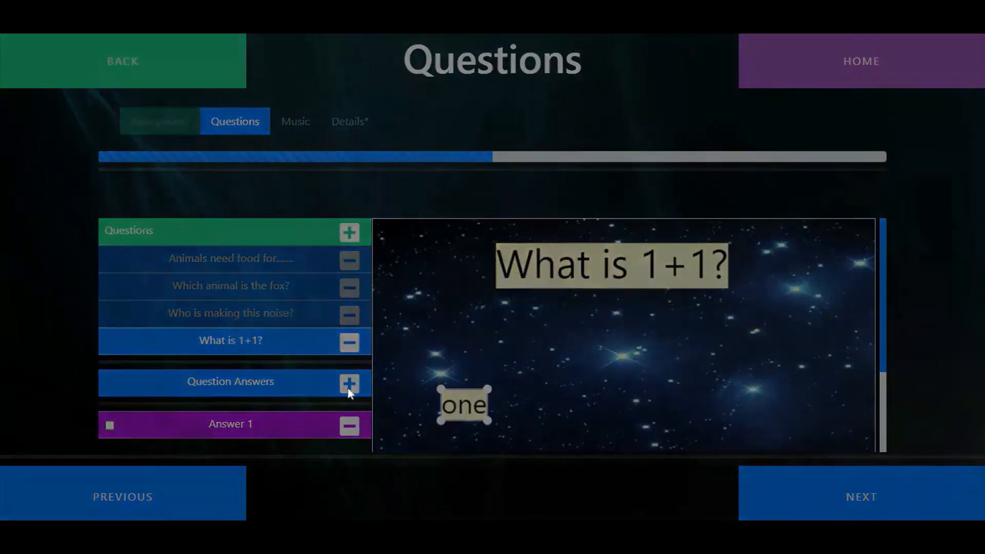
left_click(429, 300)
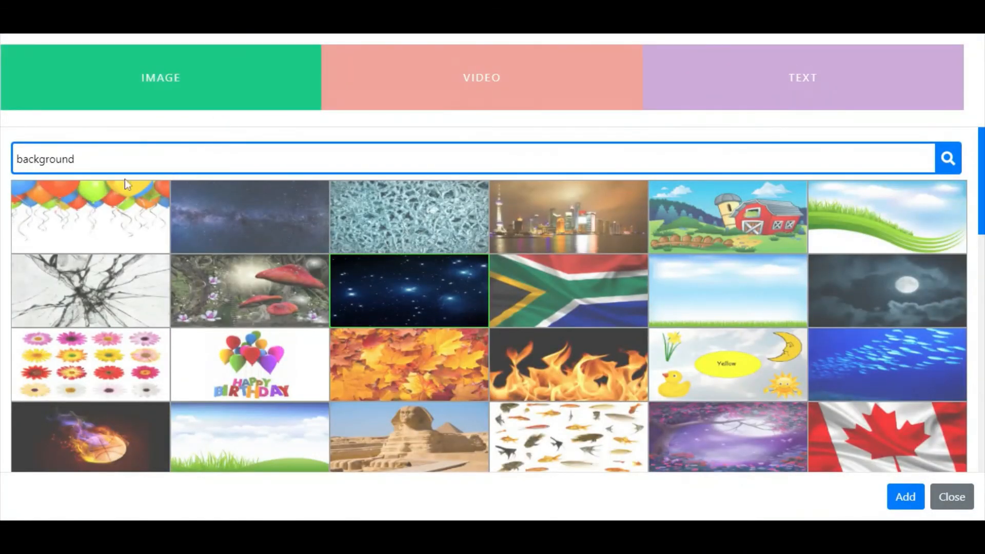
left_click_drag(98, 159, 2, 159)
type("number")
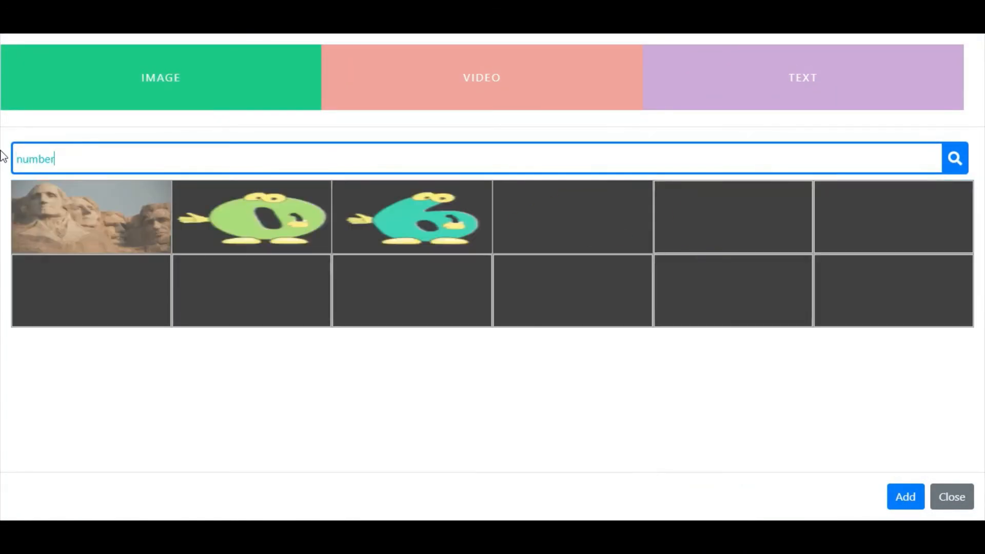
left_click(628, 236)
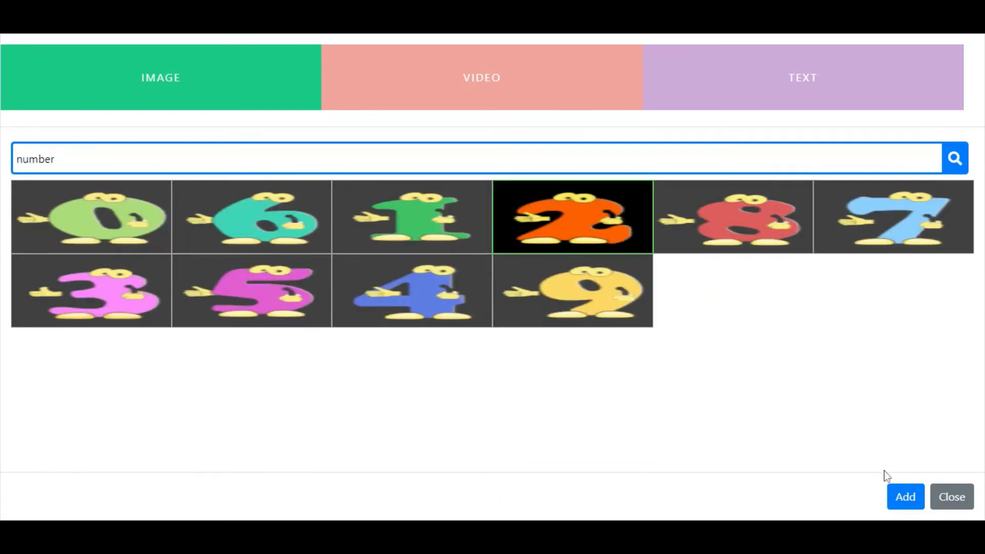
left_click(905, 496)
left_click_drag(754, 395, 613, 394)
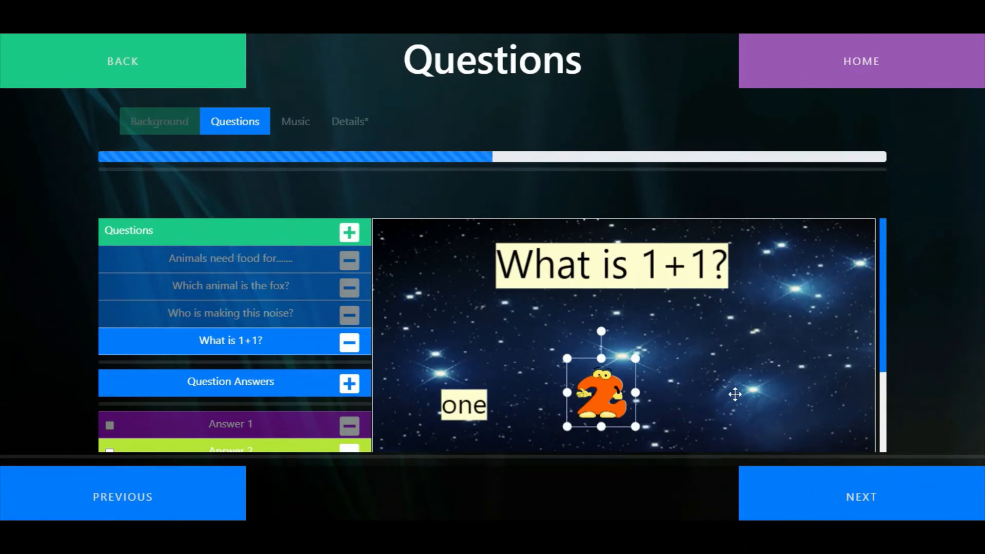
left_click(735, 394)
Add the pink number 3 image as a multimedia answer from the "number" images and place it to the right of the orange 2.
left_click(349, 383)
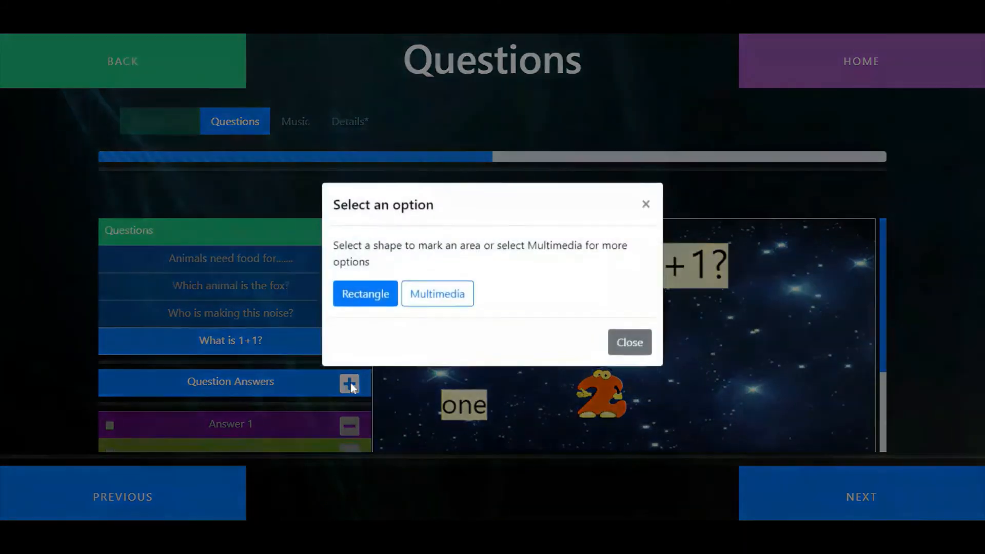
left_click(442, 295)
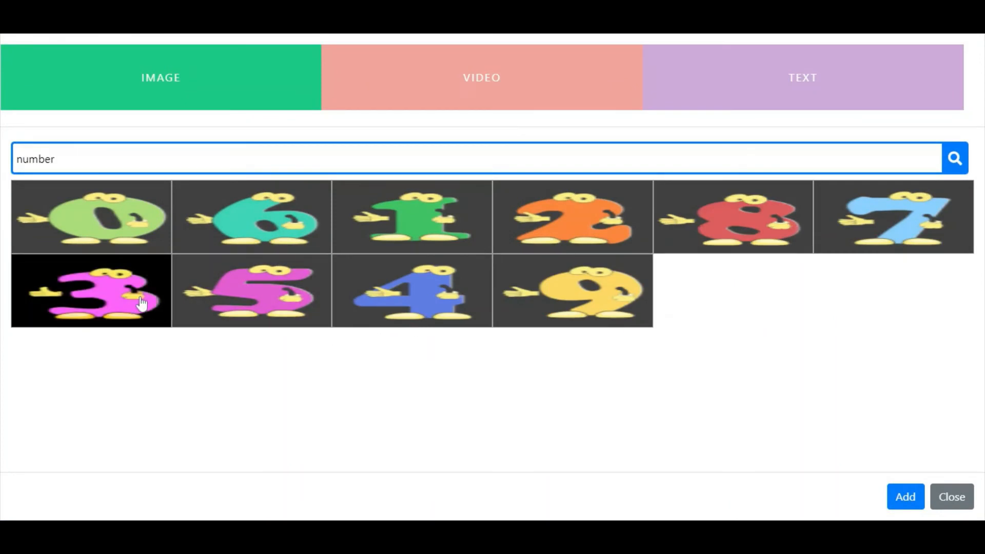
left_click(903, 496)
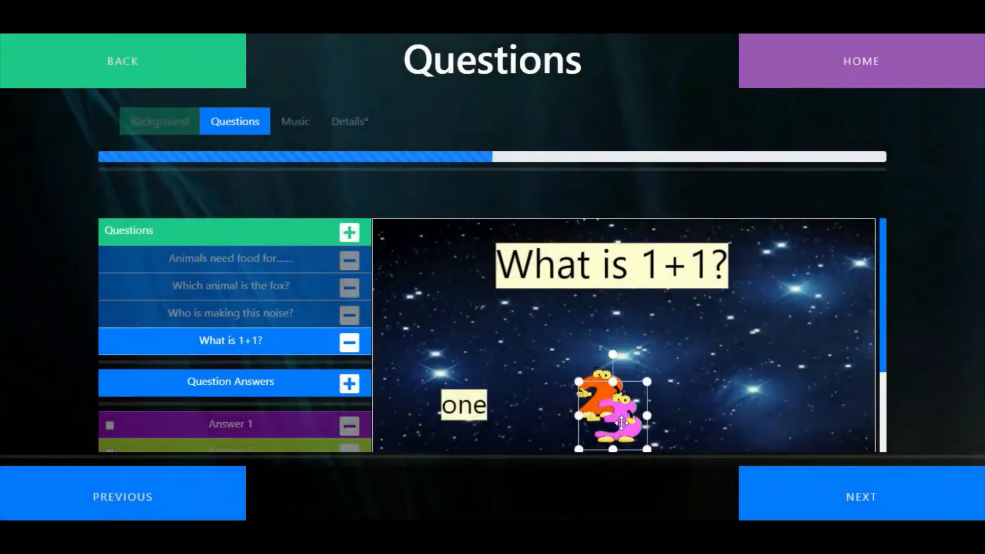
left_click_drag(622, 422, 764, 401)
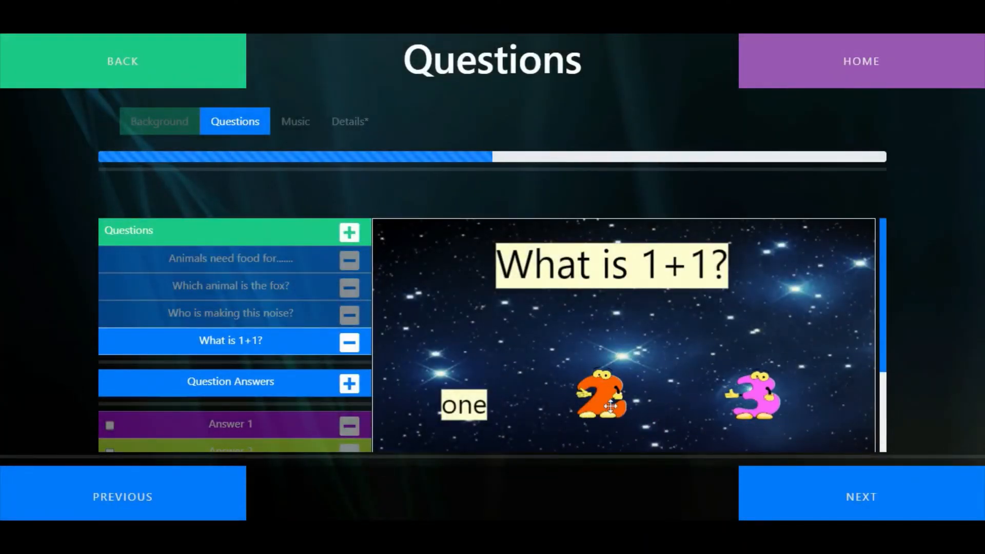
Mark Answer 2, the orange number 2 image, as the correct answer to "What is 1+1?".
scroll(214, 407, "down", 1)
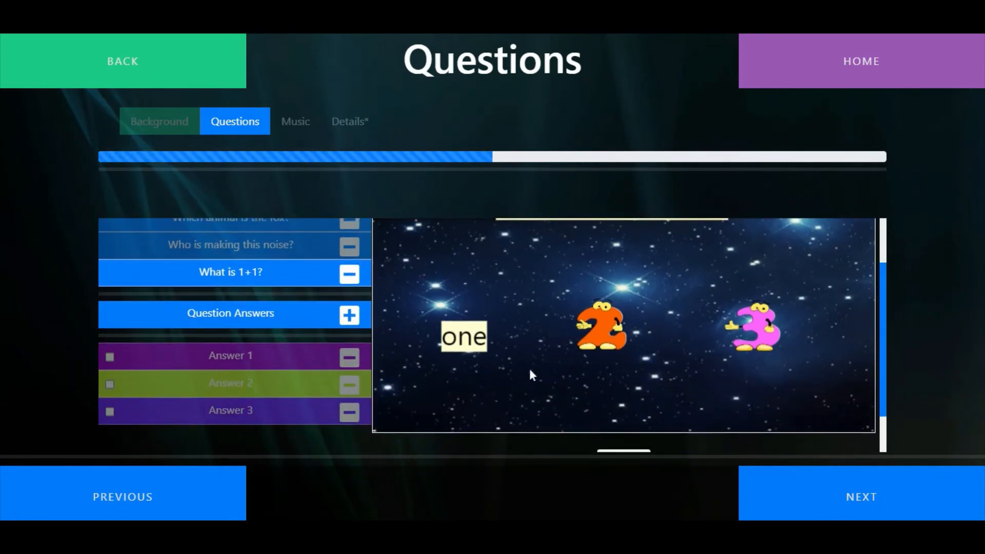
scroll(600, 349, "up", 2)
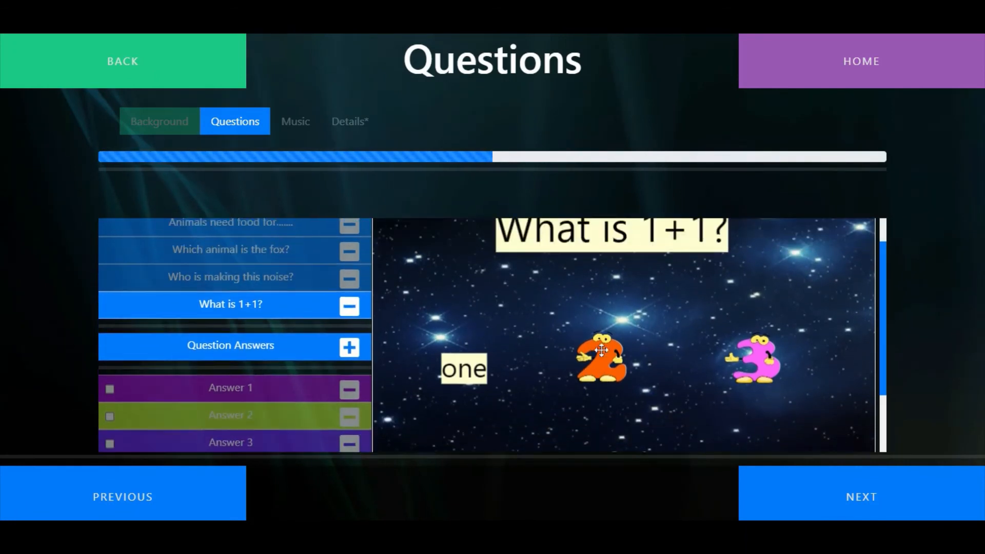
scroll(599, 349, "down", 2)
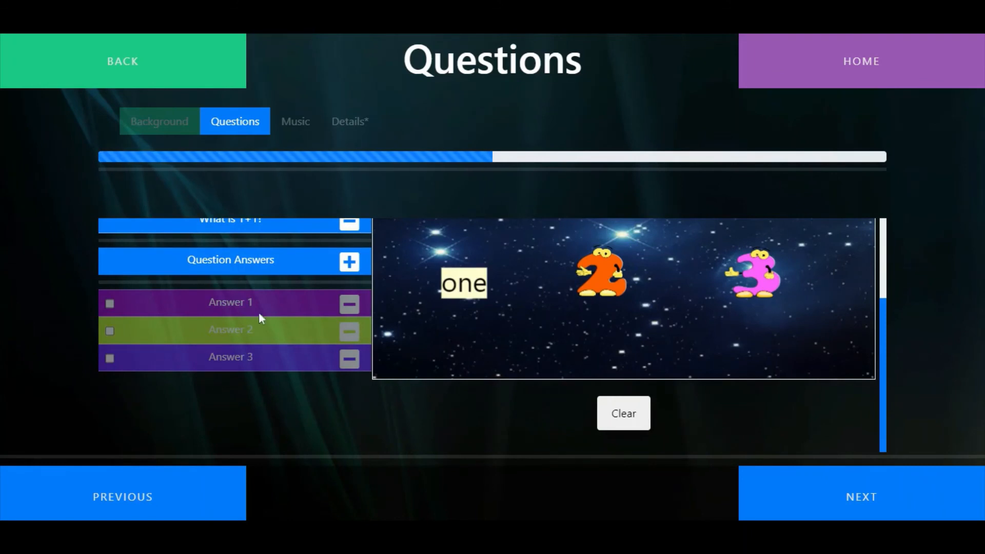
left_click(244, 324)
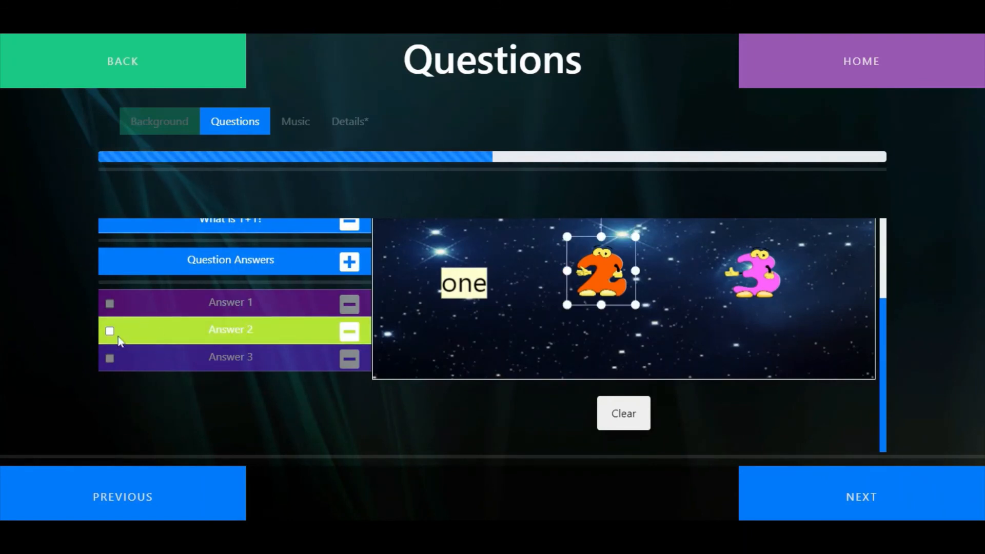
scroll(809, 378, "up", 2)
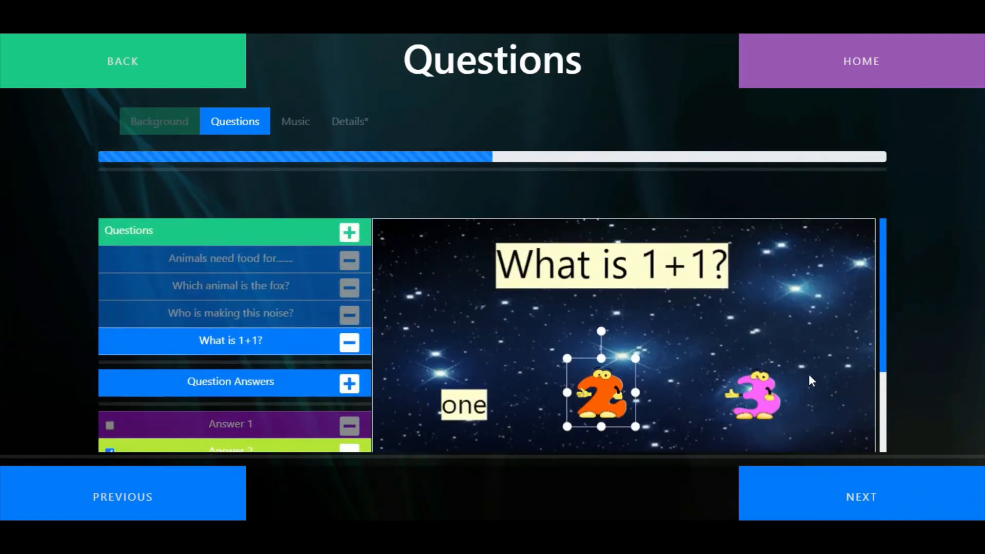
scroll(809, 378, "down", 1)
Skip the music selection and enter the title "Animals" and the description "Quiz on animals" for the Questions activity.
left_click(906, 497)
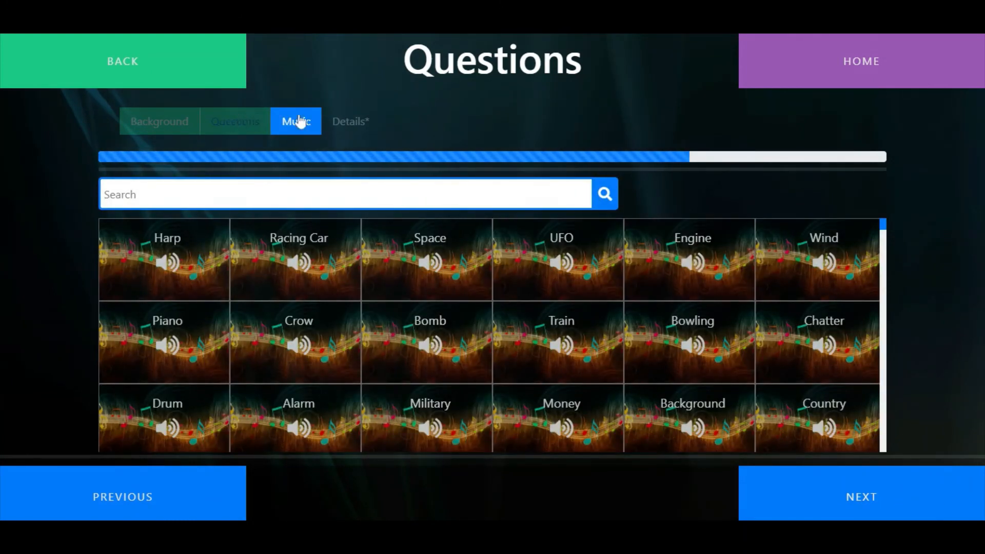
left_click(886, 503)
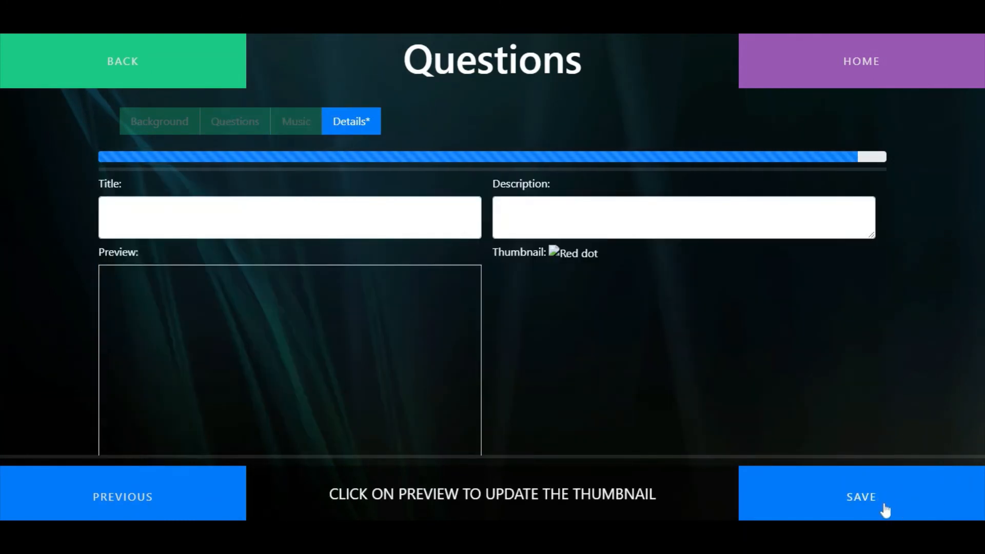
left_click(357, 415)
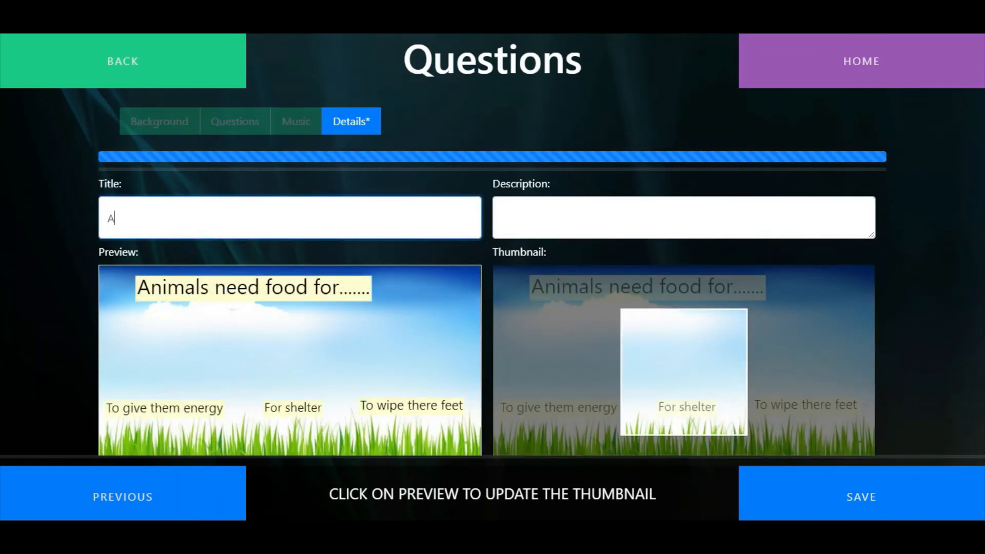
key("Tab")
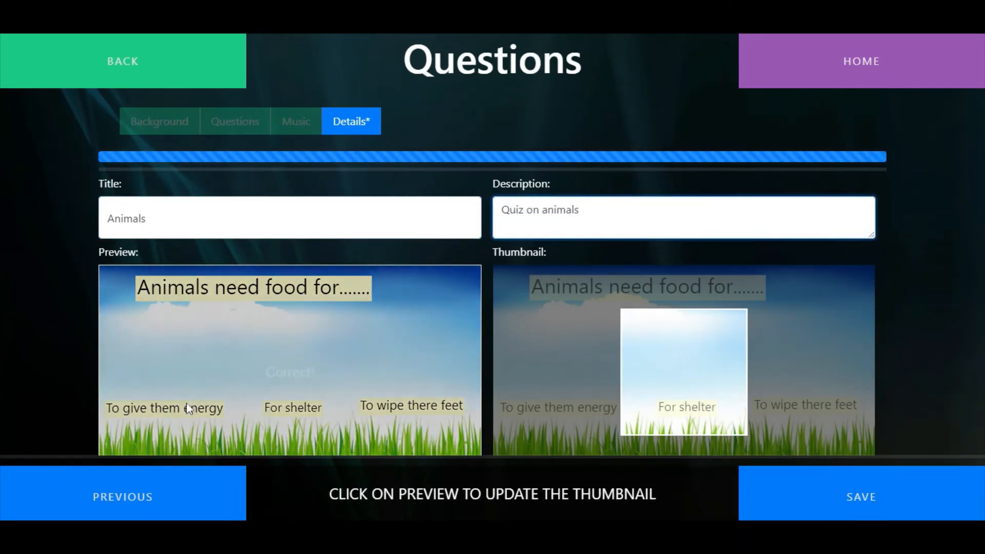
Answer the first question in the preview, update the thumbnail to the animal collage and save the Questions activity.
left_click(186, 402)
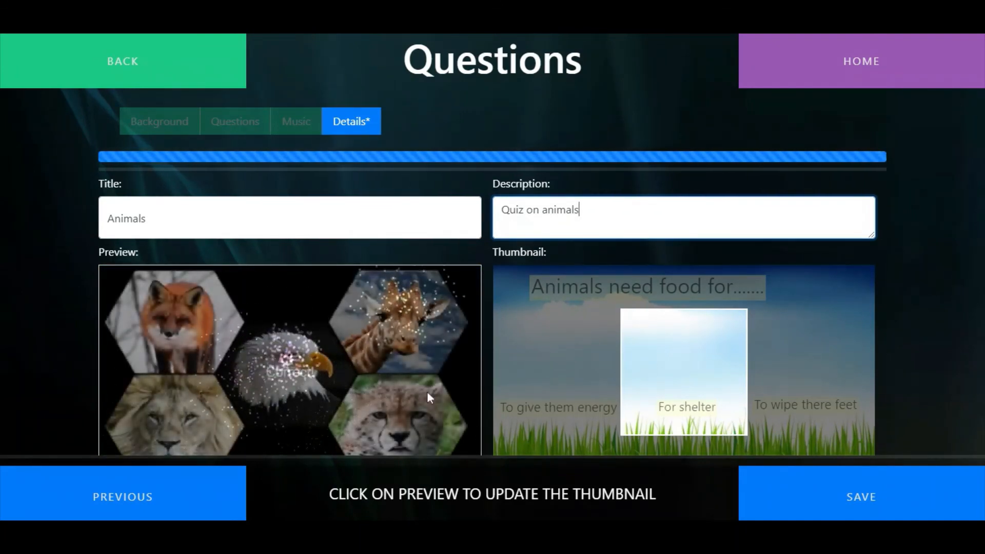
left_click(305, 319)
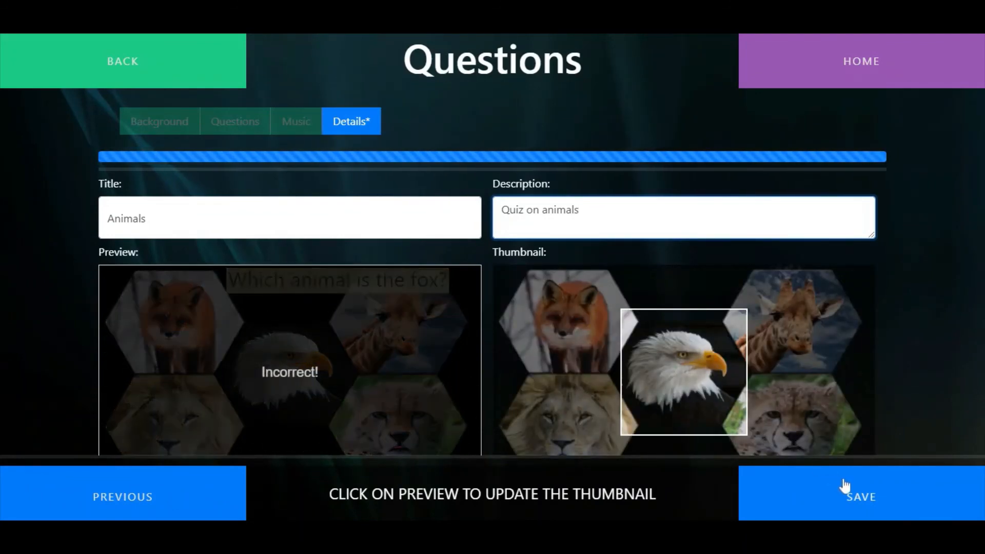
left_click(847, 487)
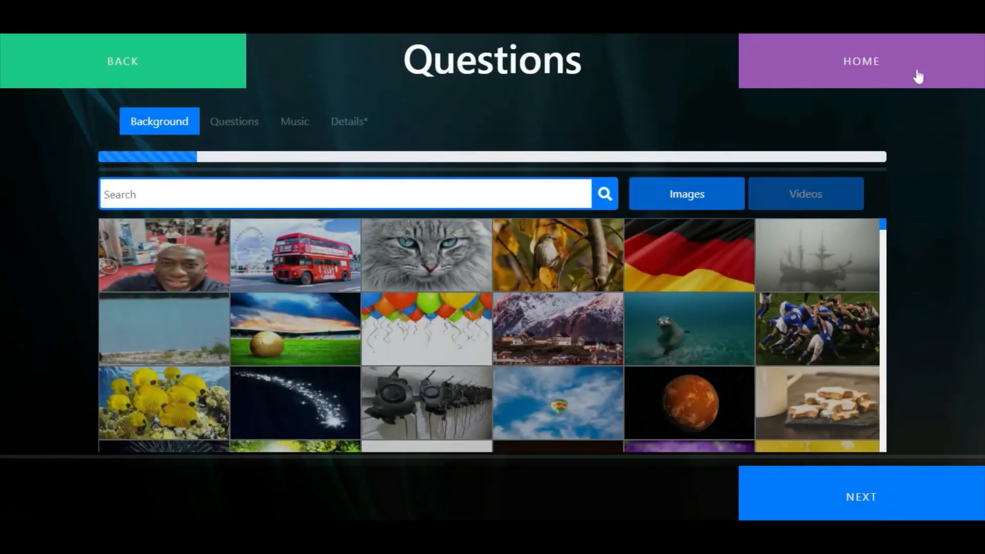
Start a new Scatter activity, browse the image library for its background and proceed to the object selection.
left_click(918, 76)
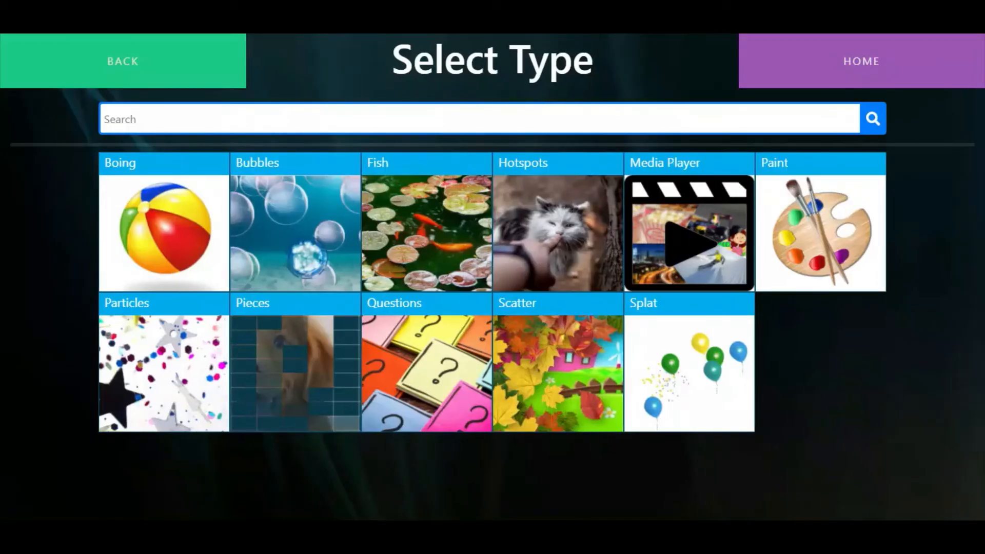
left_click(554, 365)
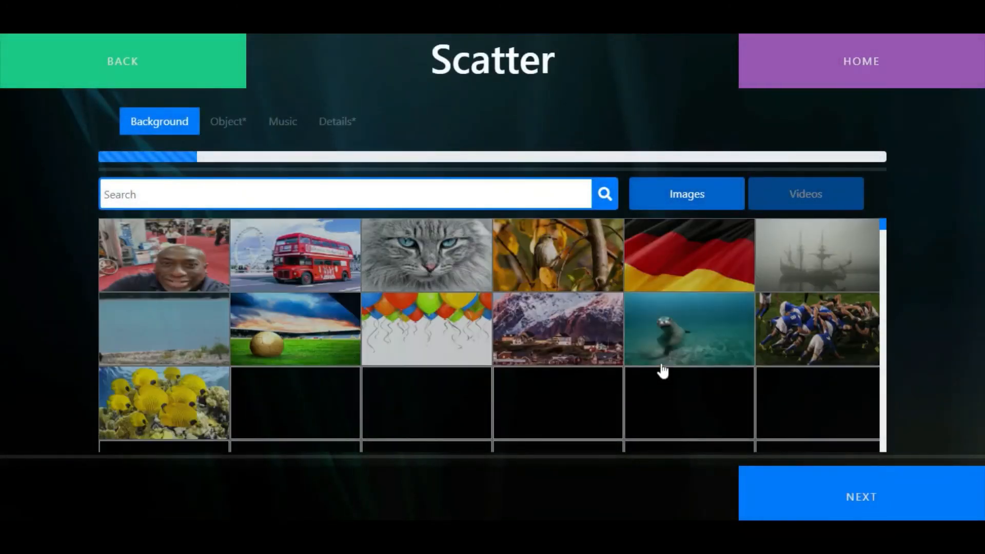
left_click(808, 203)
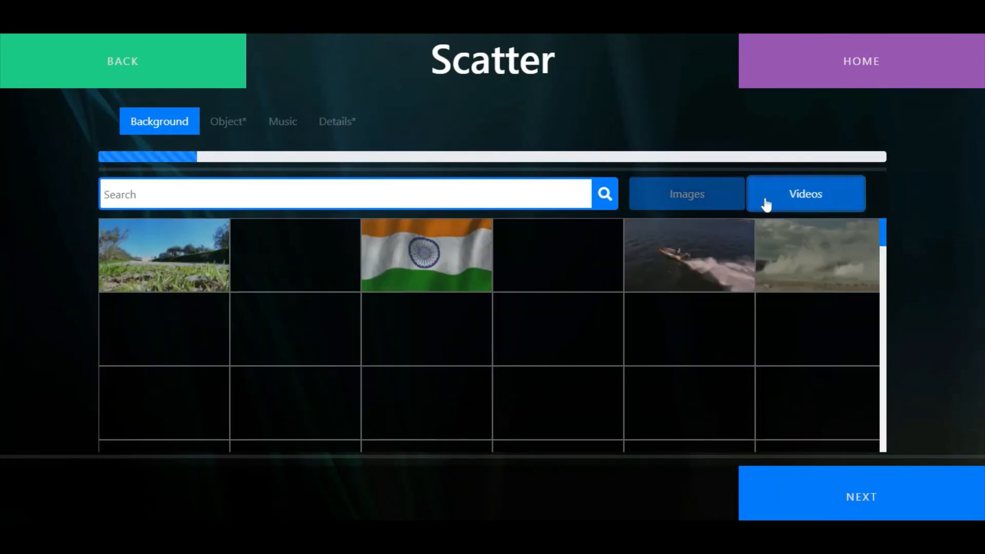
left_click(723, 205)
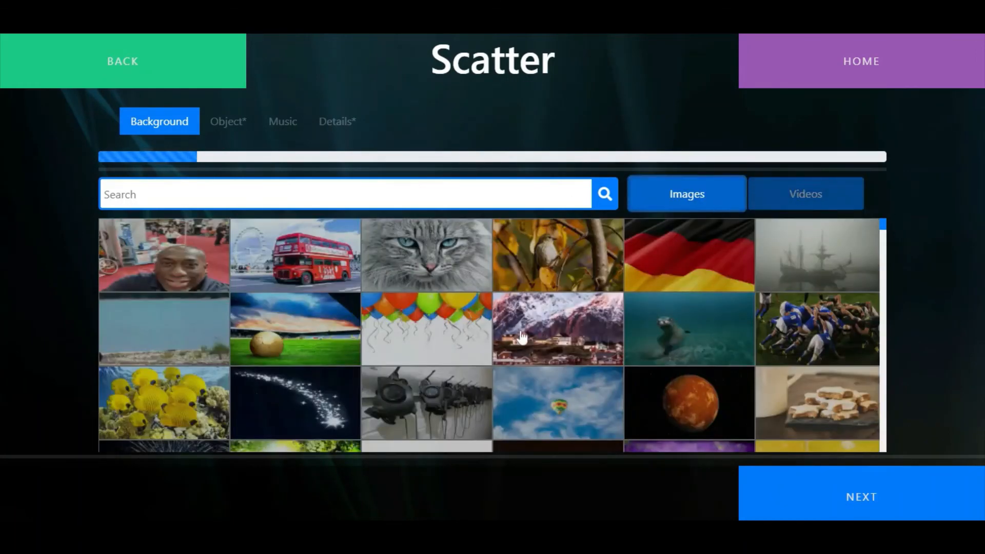
scroll(522, 337, "down", 5)
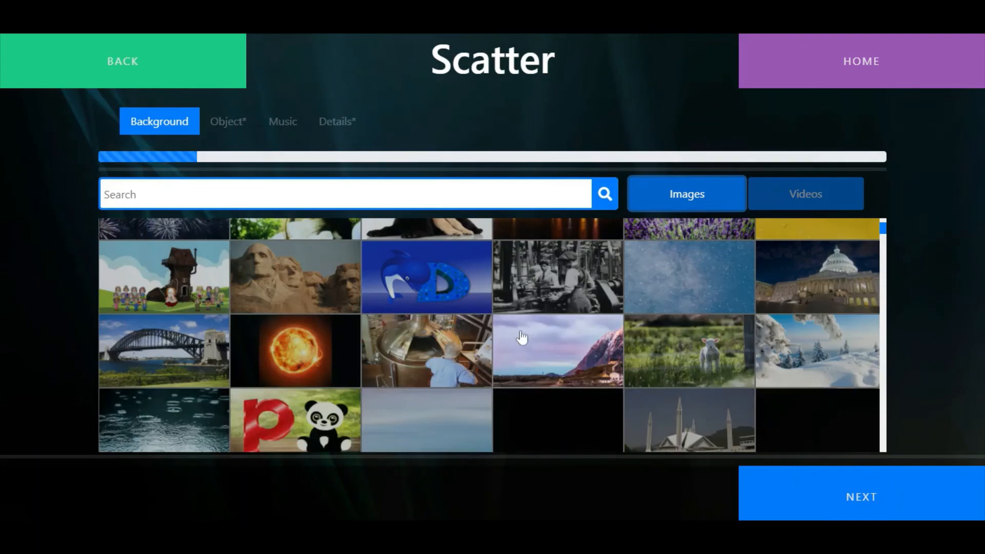
scroll(522, 337, "down", 4)
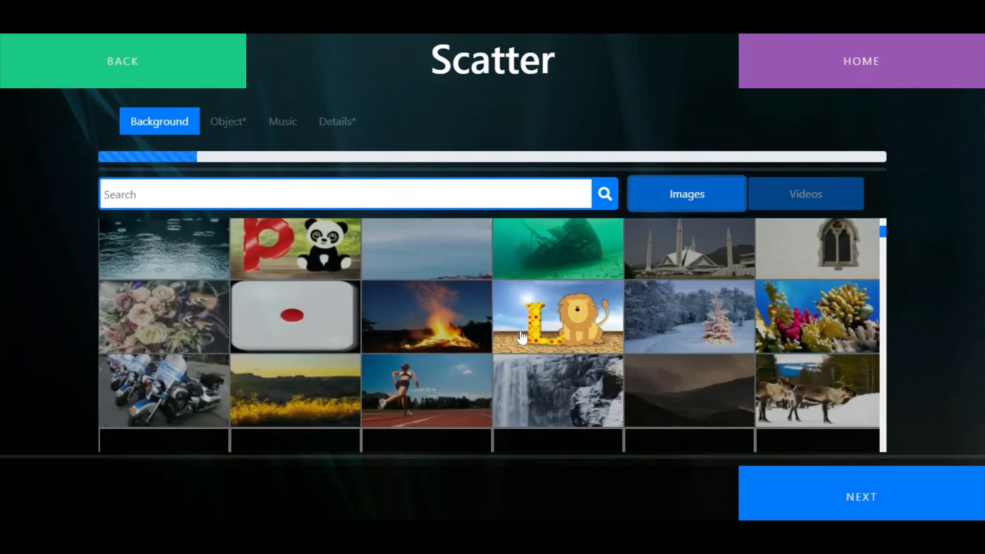
scroll(522, 337, "down", 1)
scroll(521, 337, "down", 3)
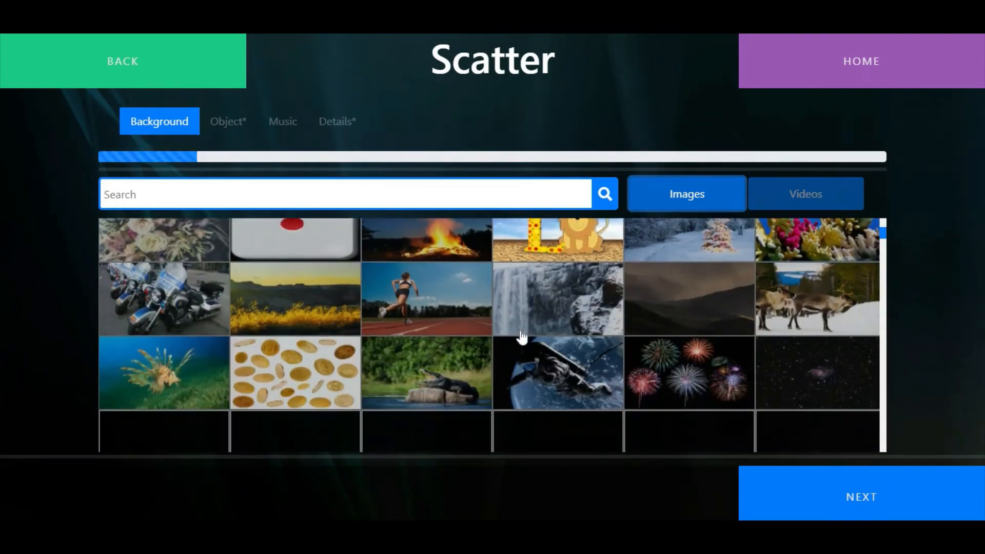
scroll(522, 337, "down", 2)
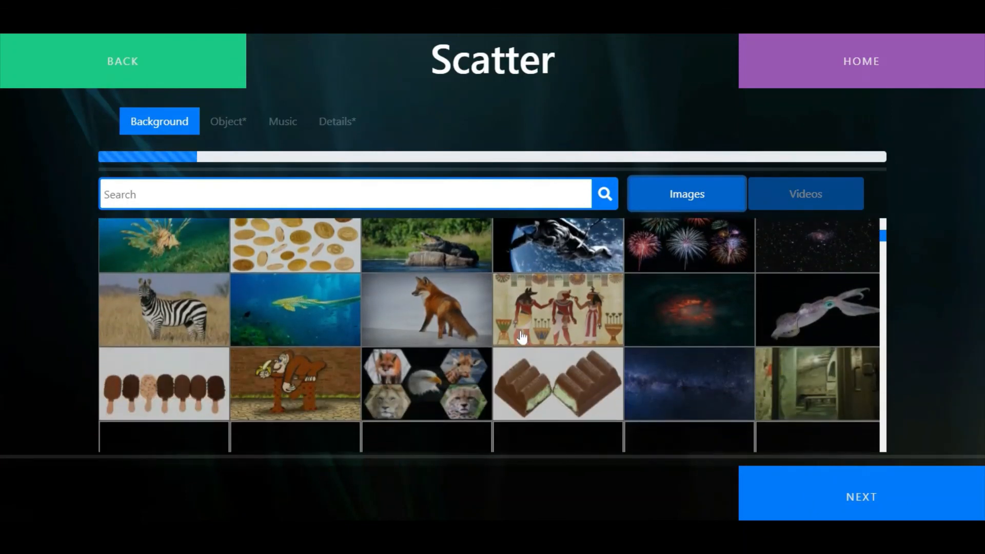
scroll(521, 337, "down", 5)
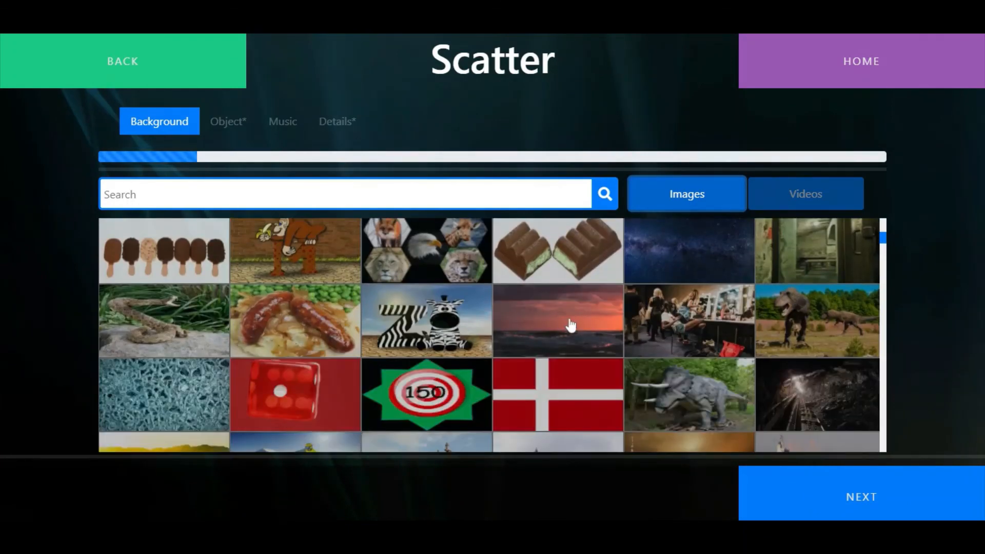
left_click(865, 498)
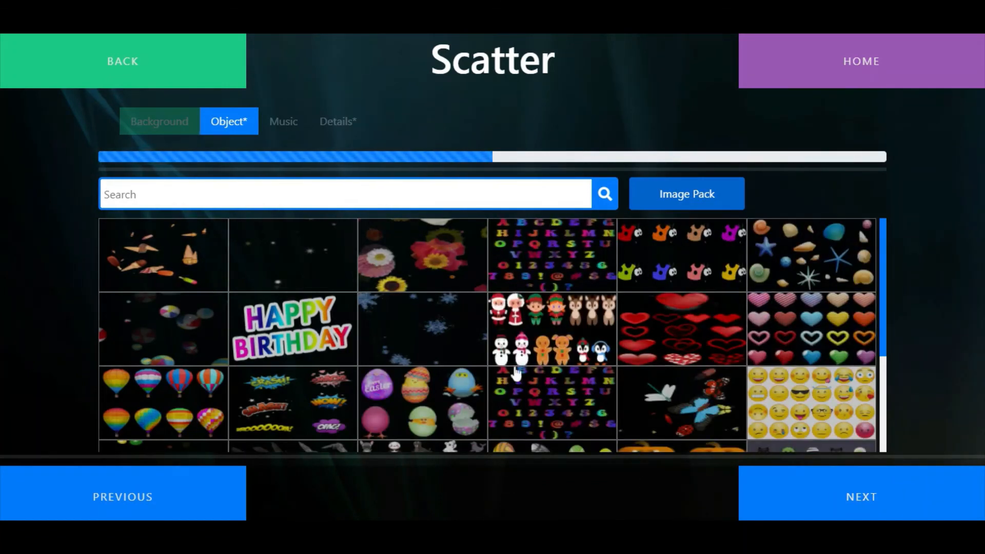
Choose the flowers image pack as the scatter object and Wind as the music, and proceed to the activity details.
scroll(536, 387, "down", 3)
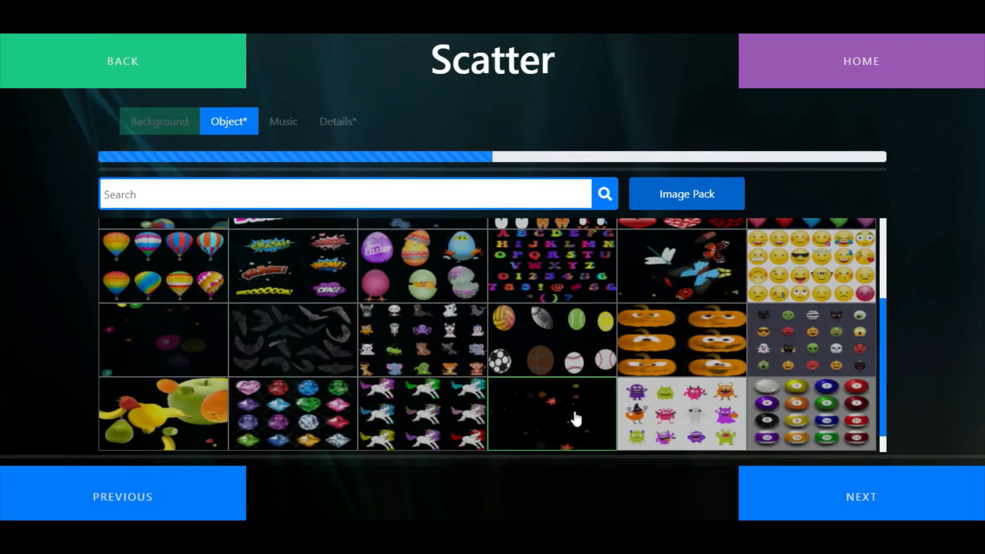
scroll(564, 410, "up", 2)
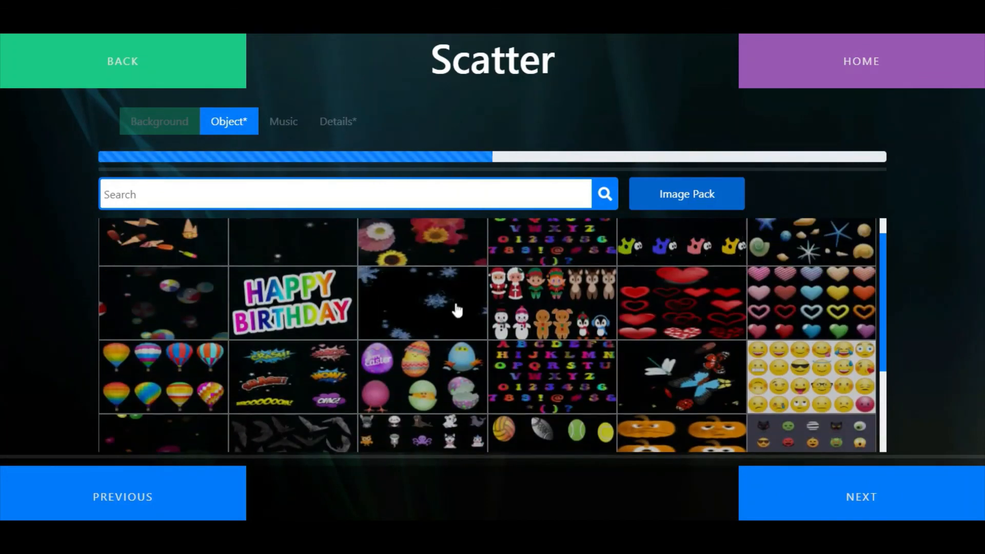
scroll(446, 262, "up", 1)
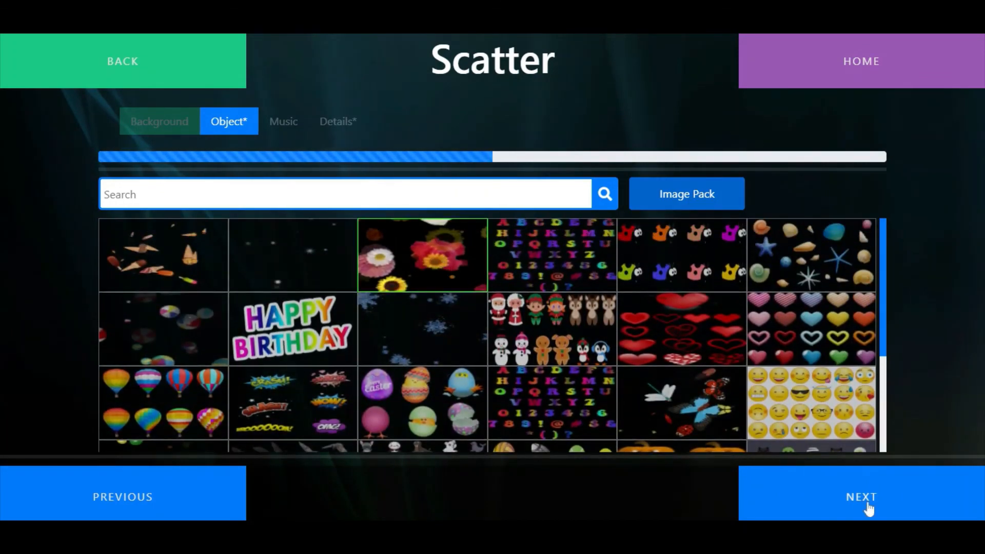
left_click(868, 508)
left_click(838, 290)
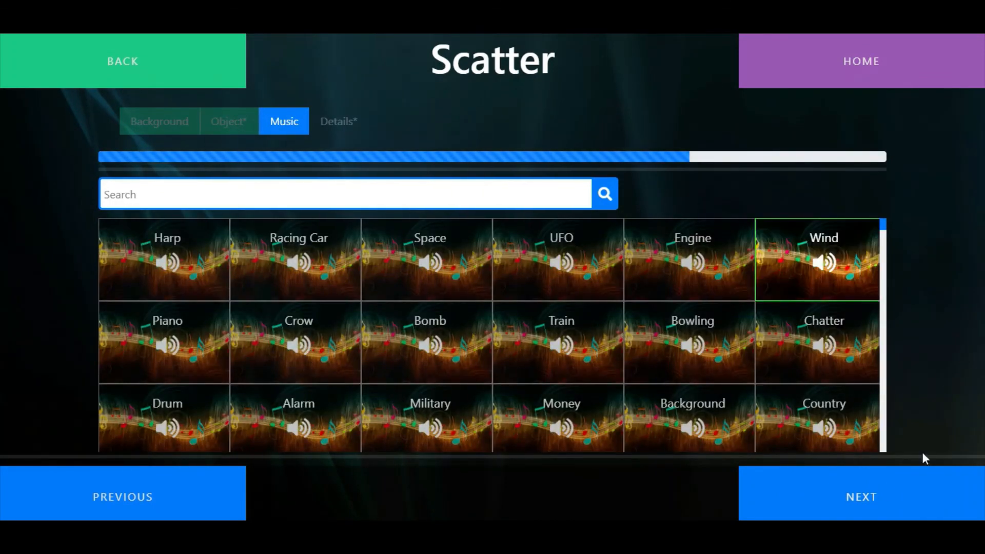
left_click(875, 509)
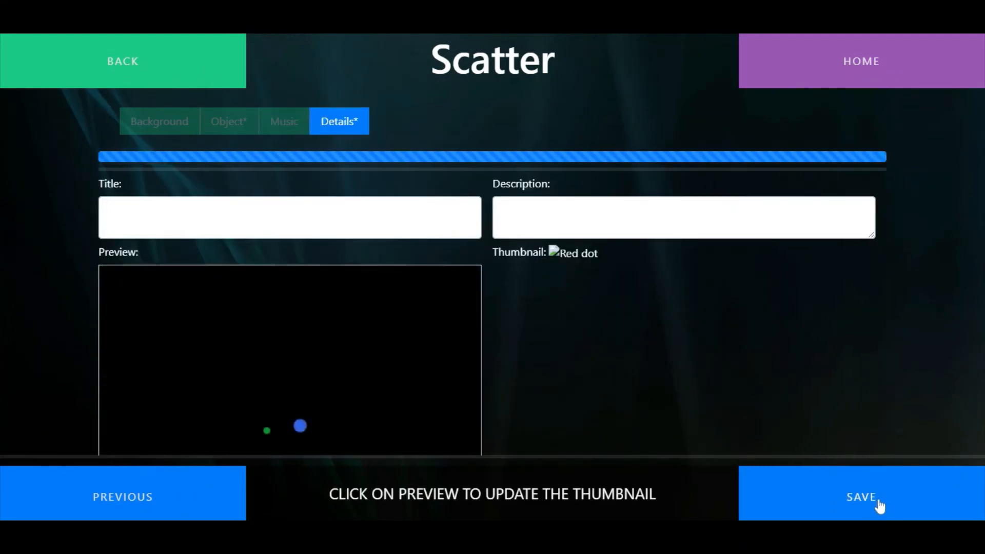